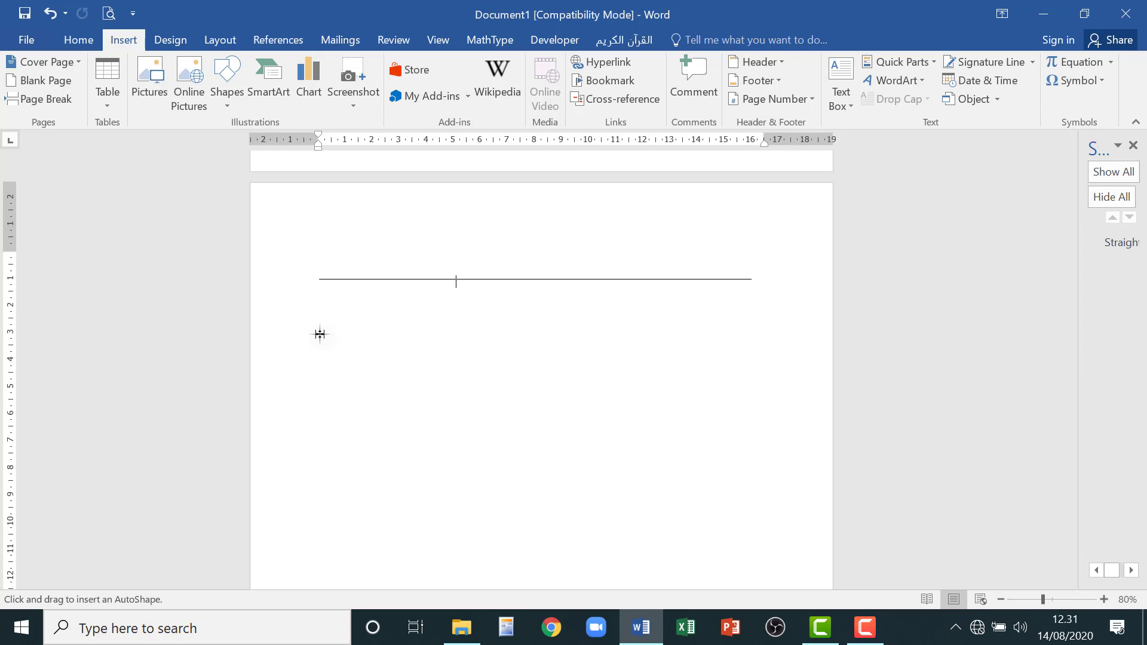
Draw a straight horizontal line below the existing one, spanning the text width of the page.
drag(320, 334, 369, 337)
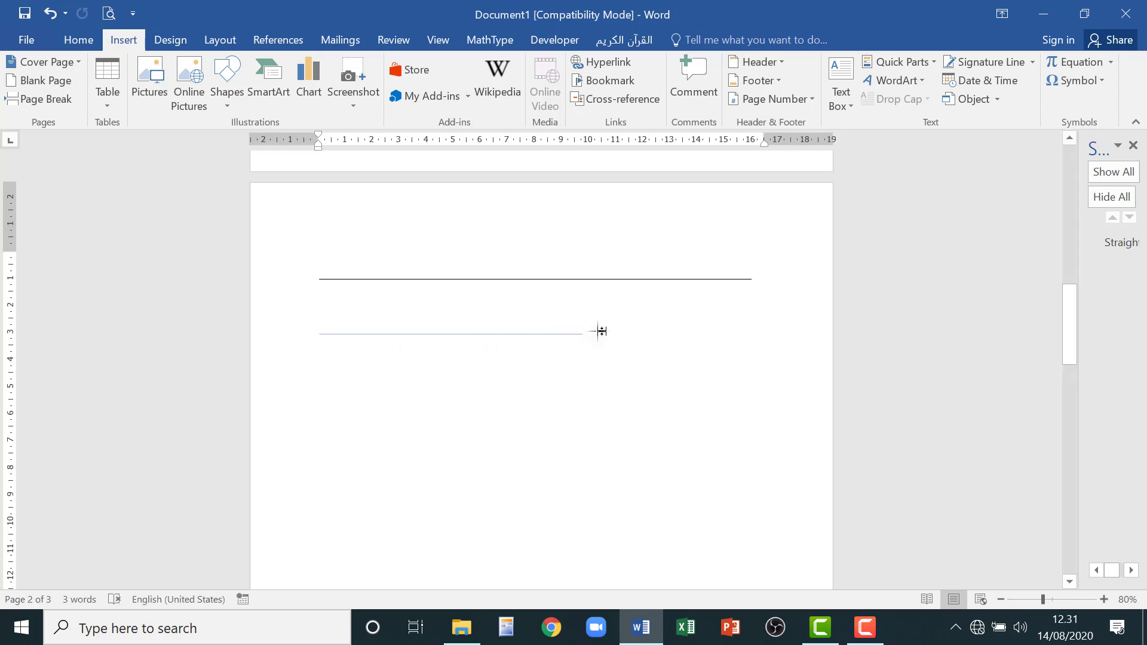
drag(600, 331, 747, 289)
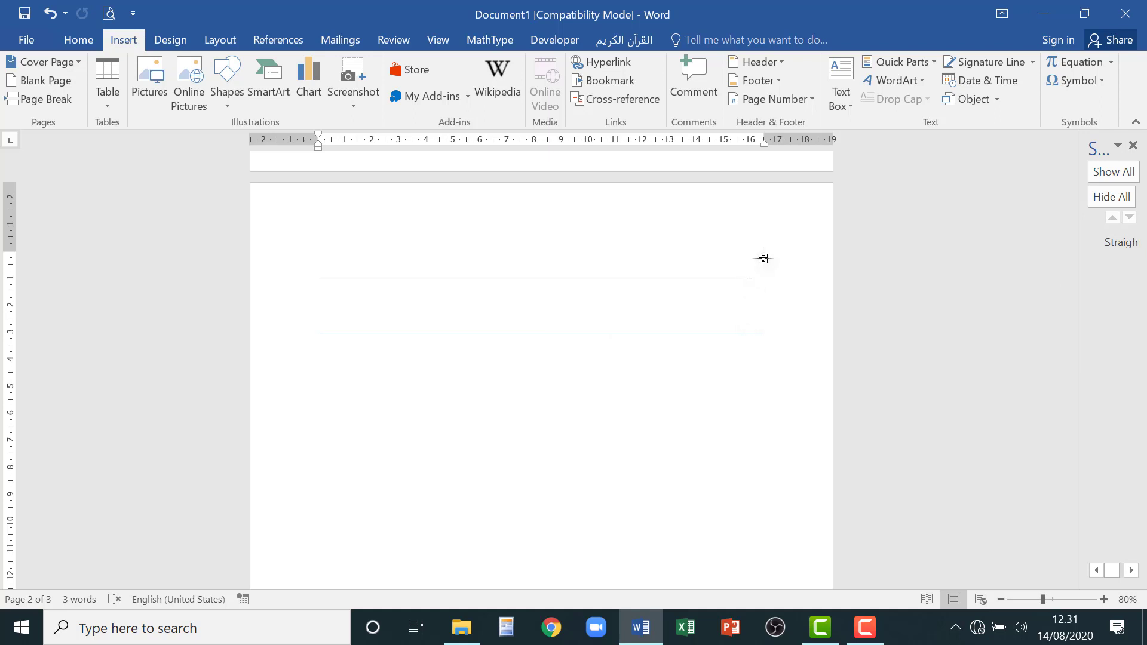
mouse_move(778, 357)
mouse_down()
mouse_move(733, 415)
mouse_move(753, 330)
mouse_up()
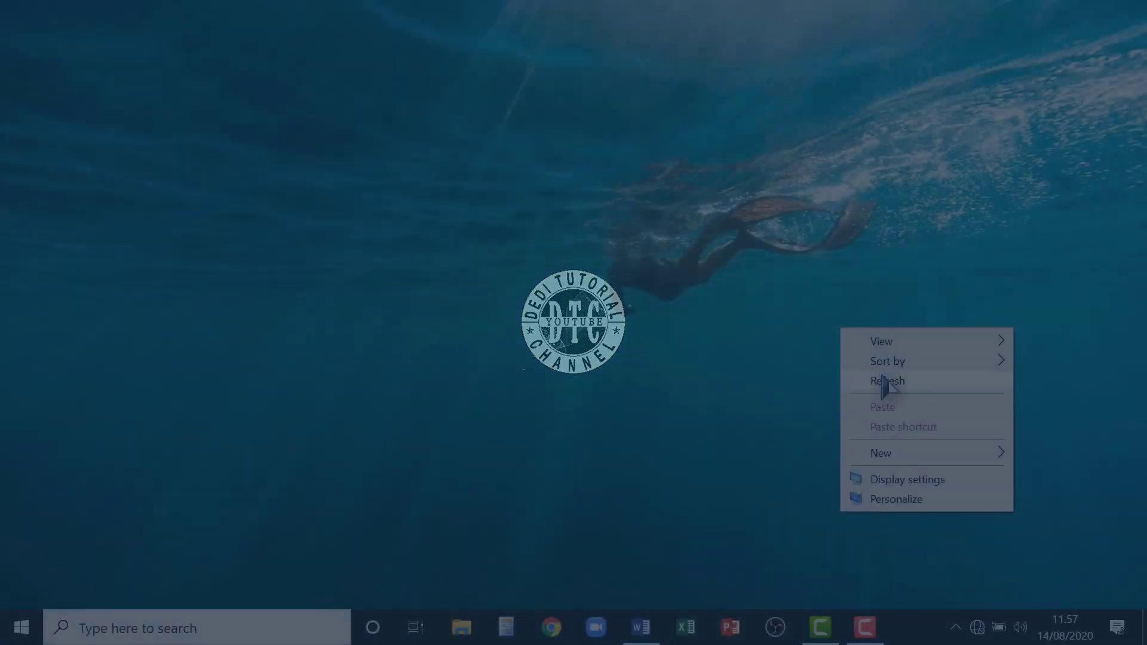
Refresh the desktop and switch to the Word document.
click(884, 380)
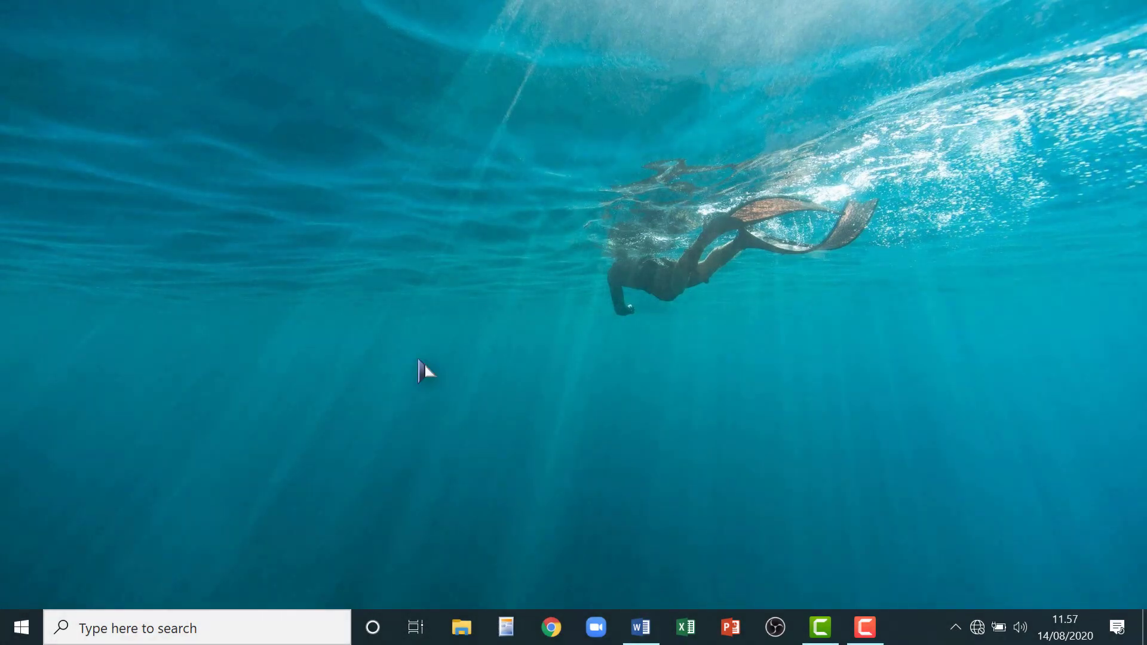
click(654, 632)
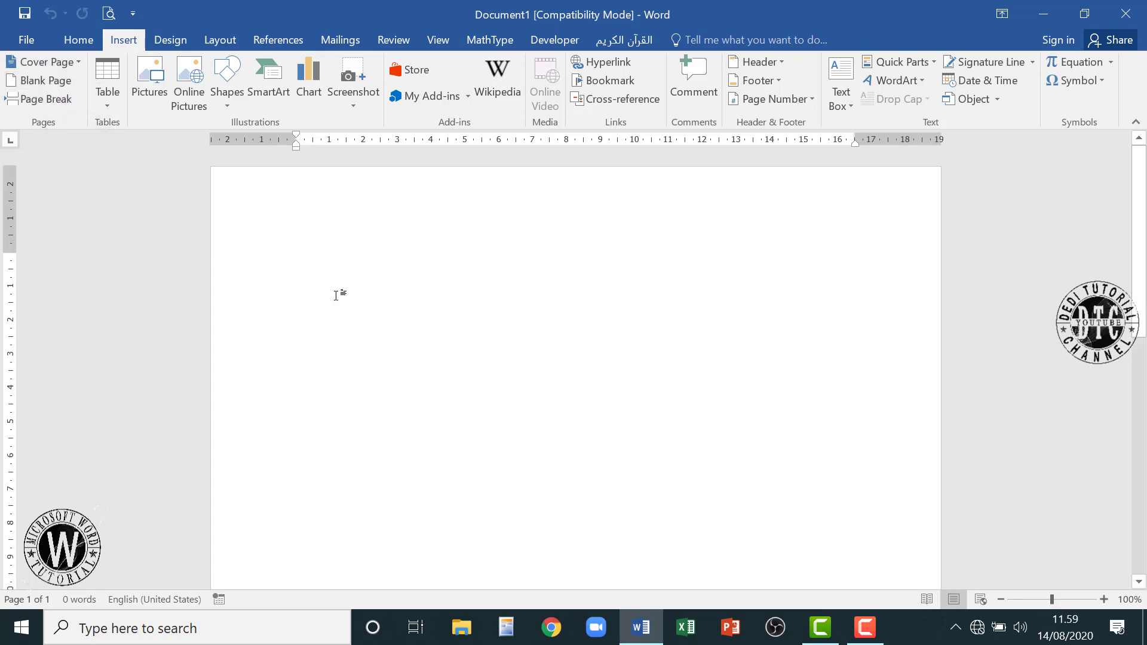
Insert the built-in Grid cover page, inspect its title placeholder, and undo the insertion.
click(81, 61)
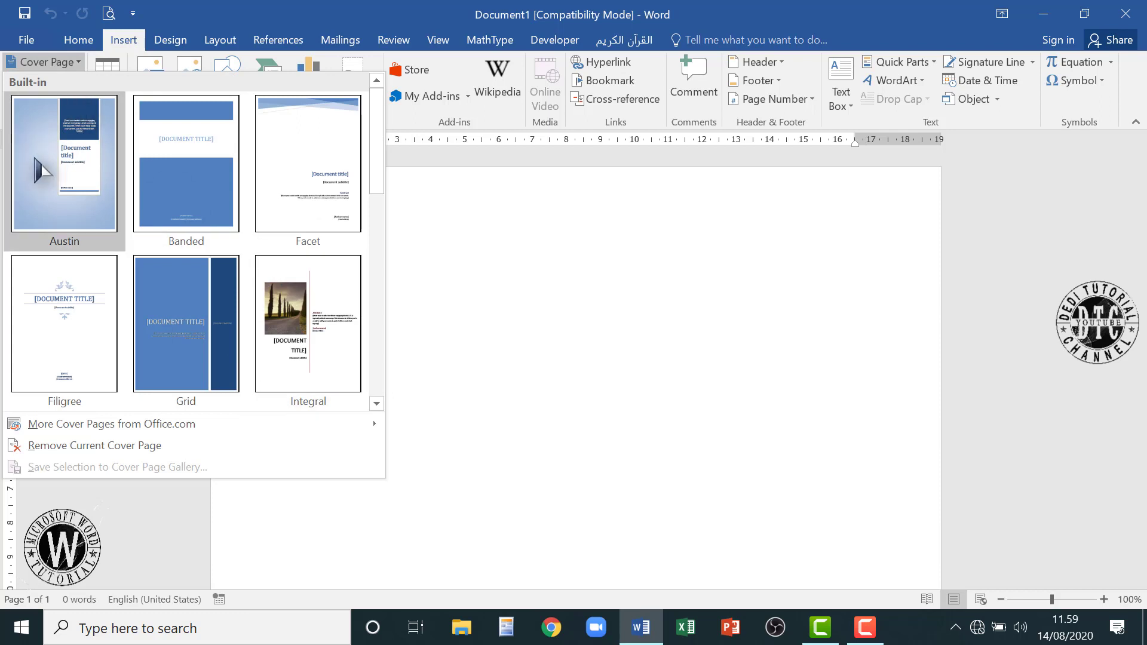
click(201, 302)
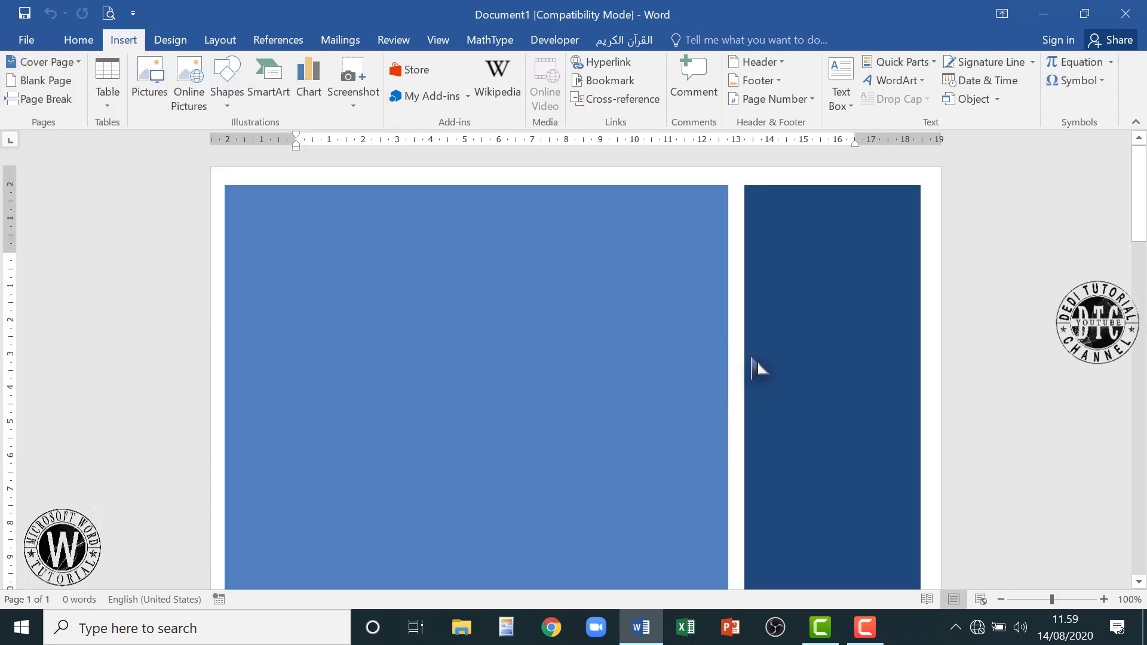
scroll(606, 368, down, 3)
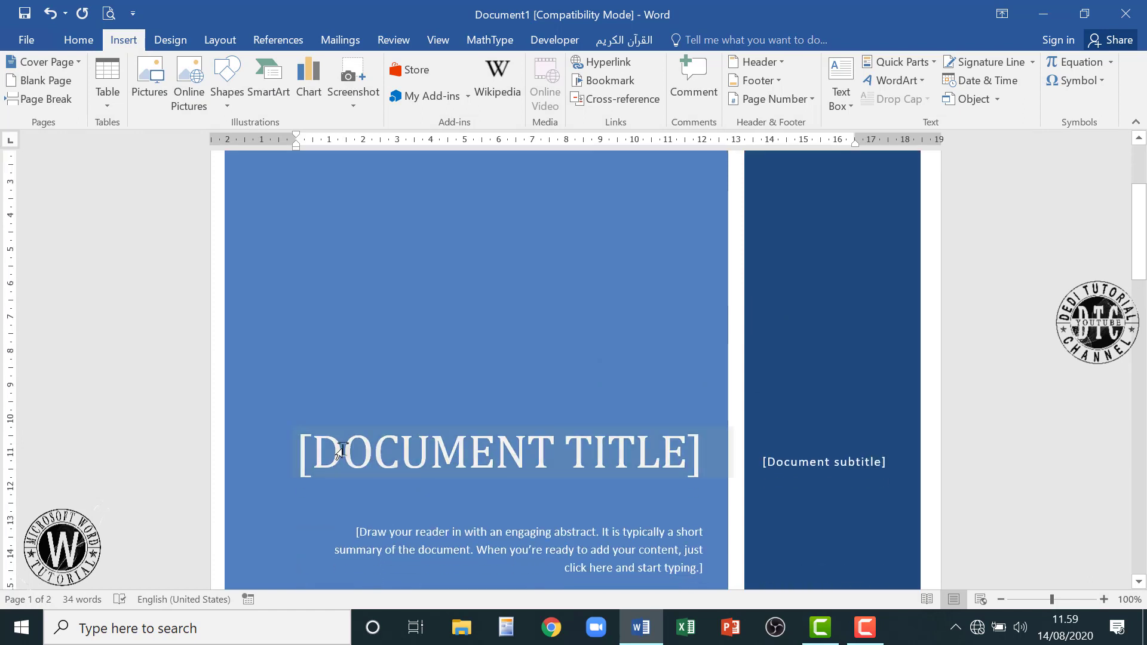
click(556, 461)
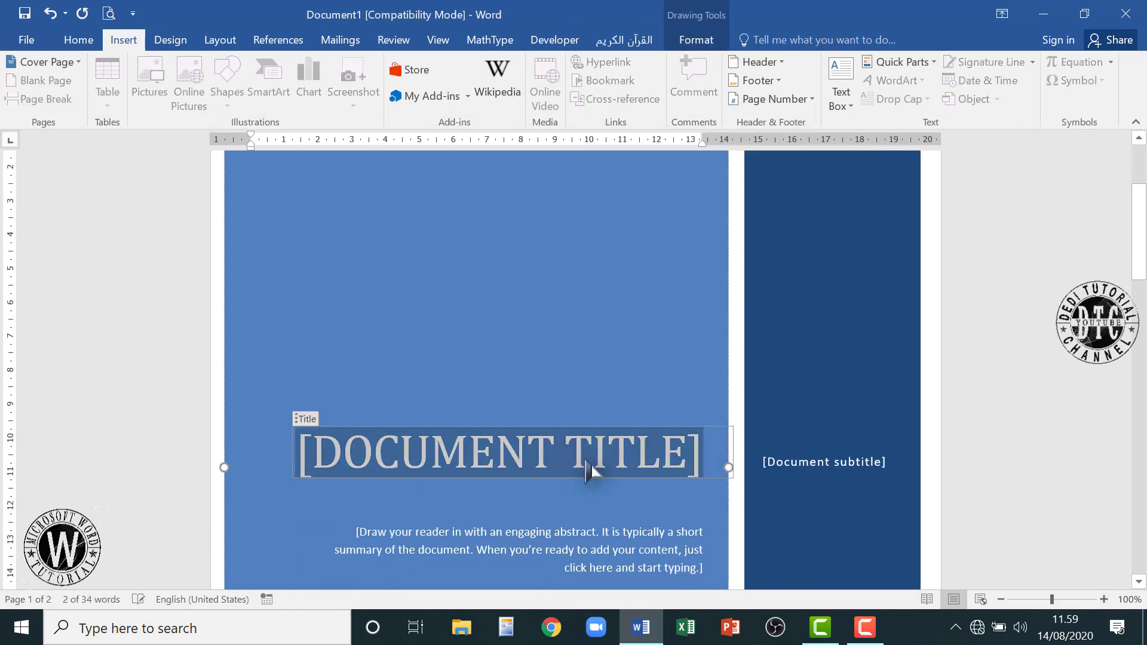
scroll(593, 464, down, 2)
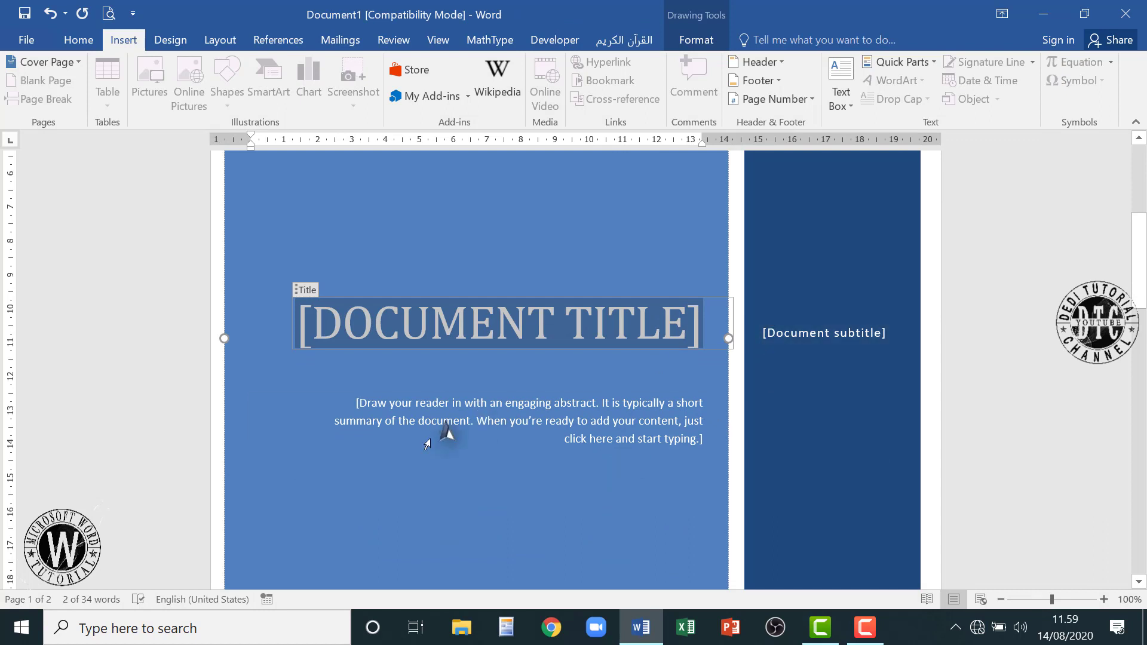
scroll(448, 435, up, 3)
click(53, 16)
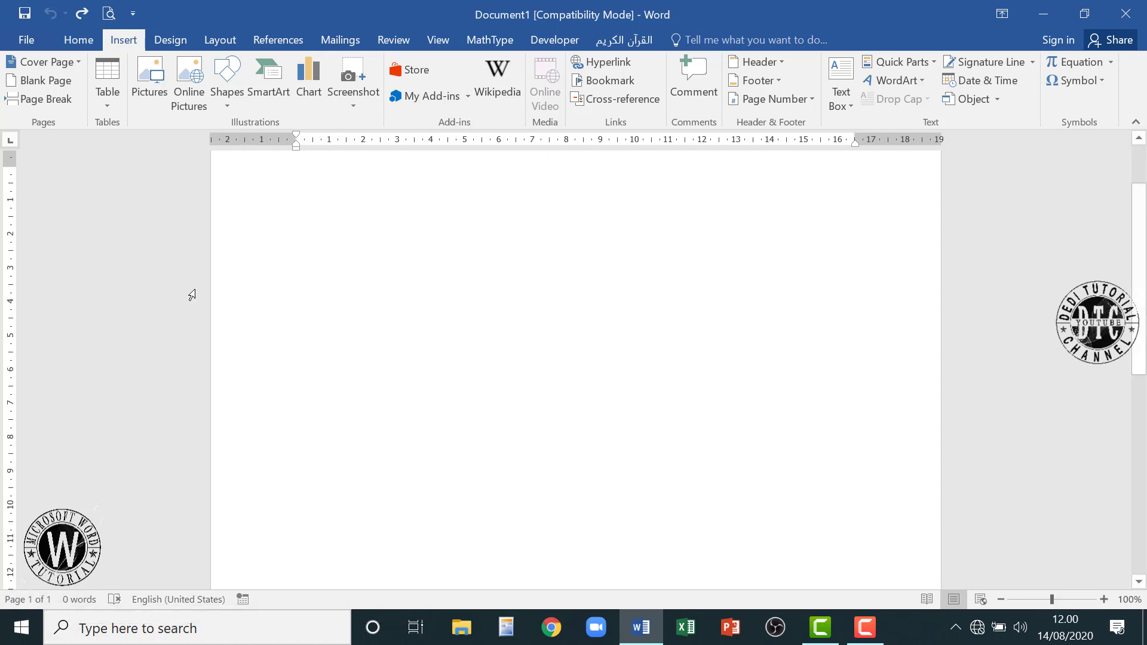
Insert blank pages until the document has seven pages, and return to the first page.
click(51, 86)
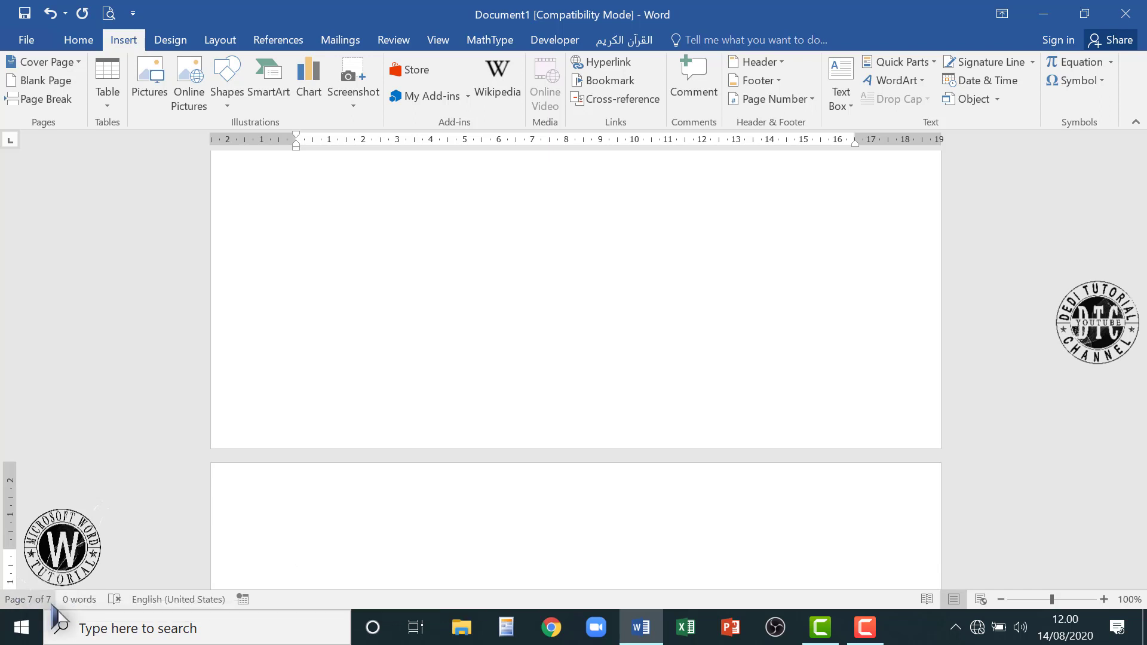
scroll(341, 406, up, 8)
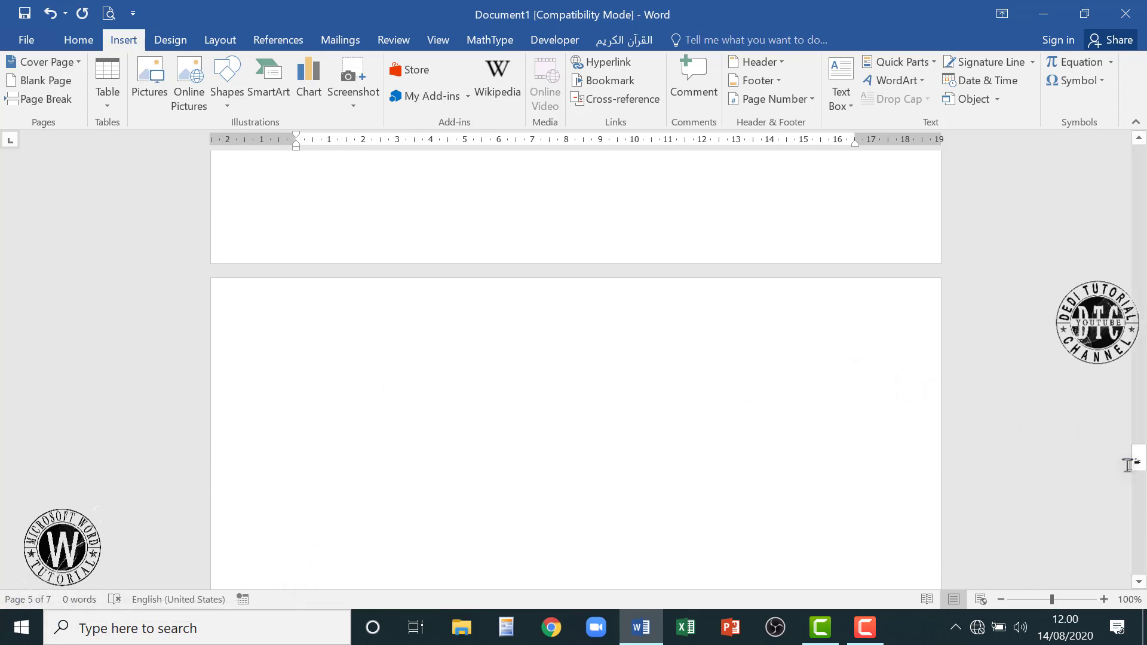
drag(1144, 472, 1140, 158)
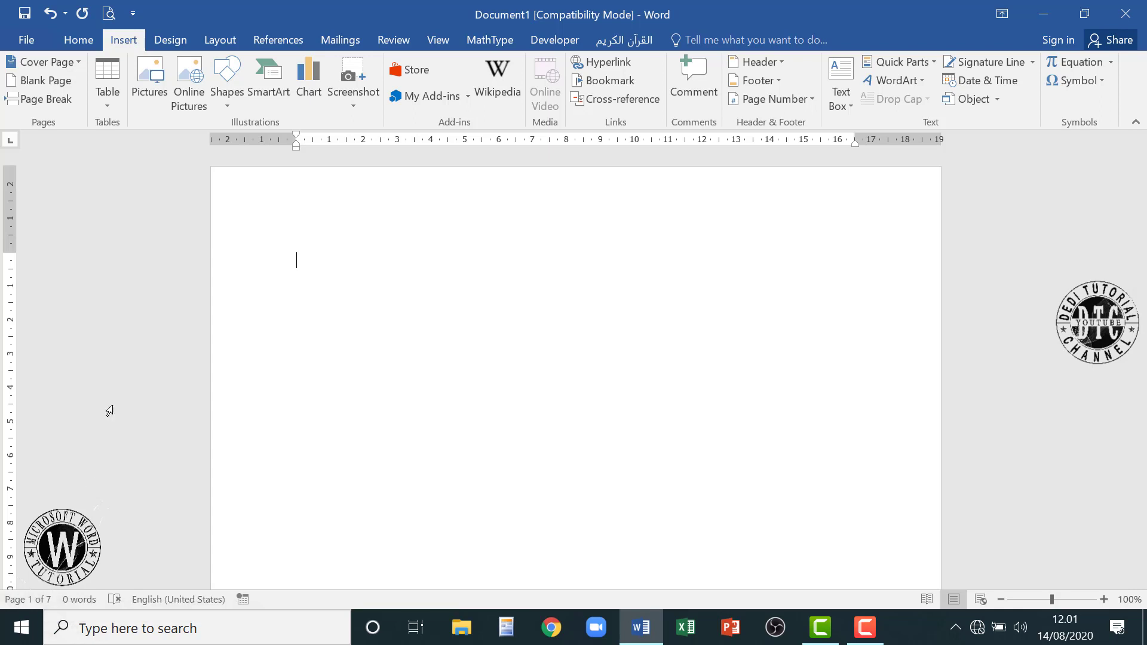
Insert page breaks from the first page until the document has 15 pages.
click(50, 108)
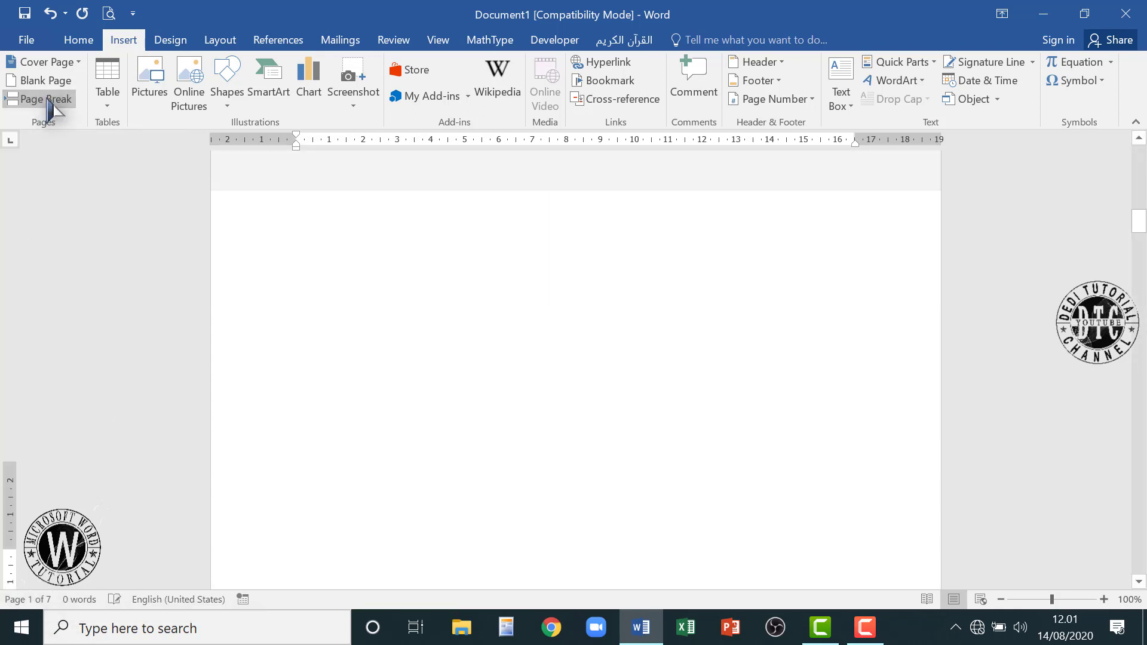
click(51, 108)
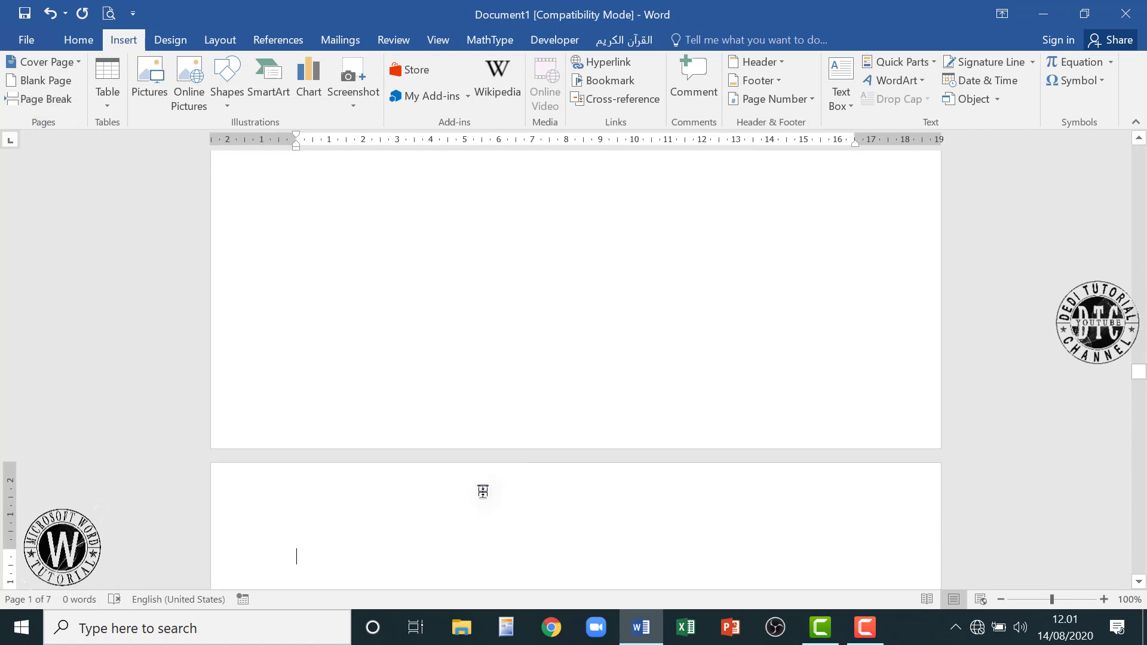
Insert further page breaks until the document has 30 pages.
click(1002, 600)
click(1002, 599)
click(1001, 599)
click(1001, 600)
click(1002, 600)
click(1002, 599)
click(1001, 599)
click(1001, 600)
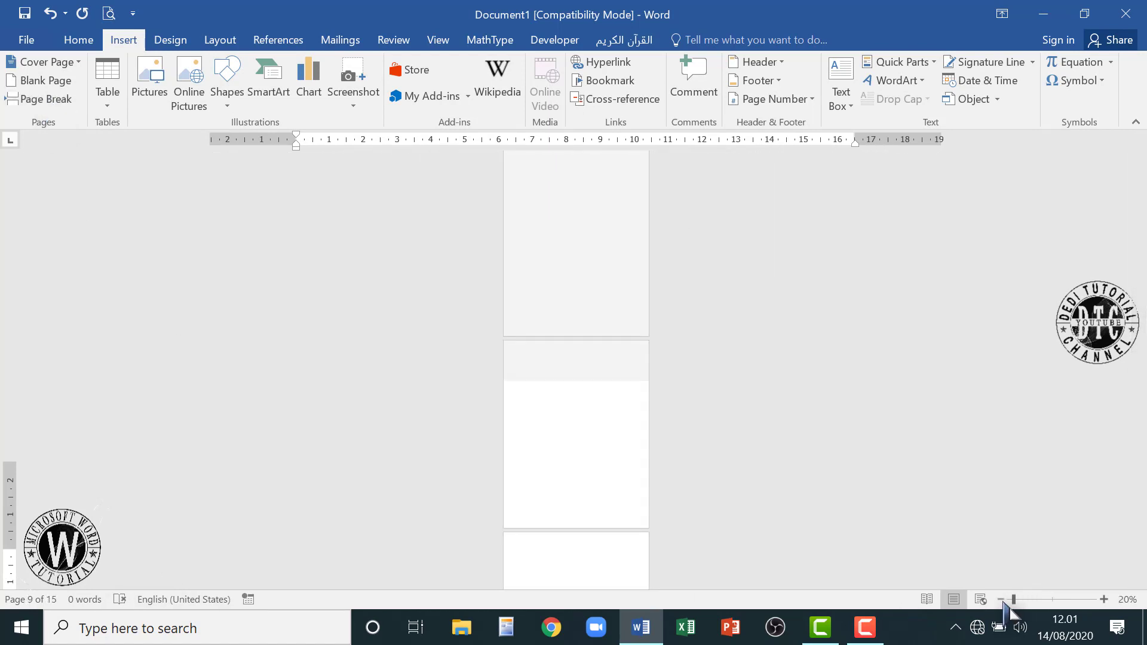
click(1002, 600)
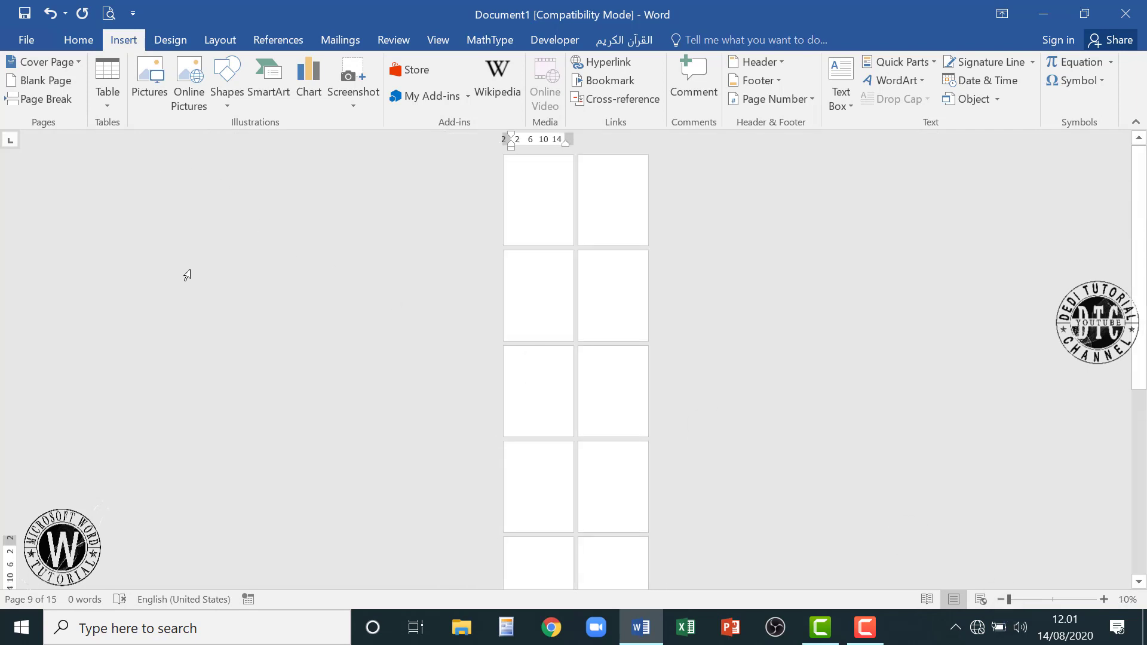
click(36, 100)
click(35, 100)
click(35, 100)
click(35, 100)
click(35, 100)
click(35, 100)
click(35, 100)
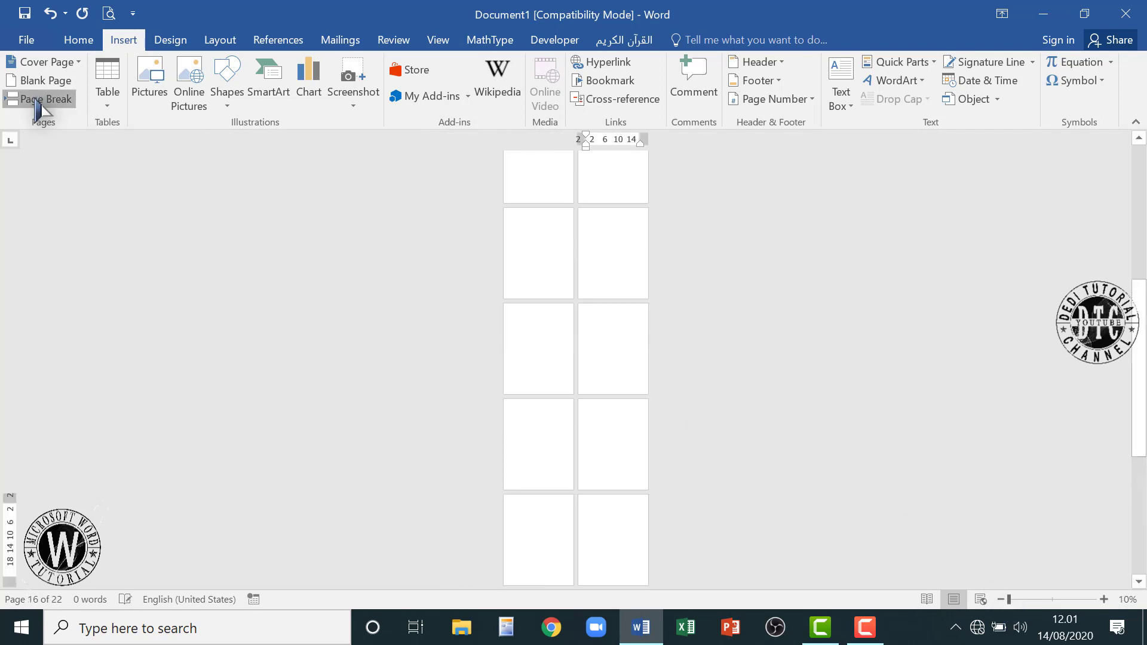
click(35, 100)
click(35, 100)
click(35, 100)
click(35, 100)
click(35, 100)
click(35, 100)
click(35, 100)
click(36, 100)
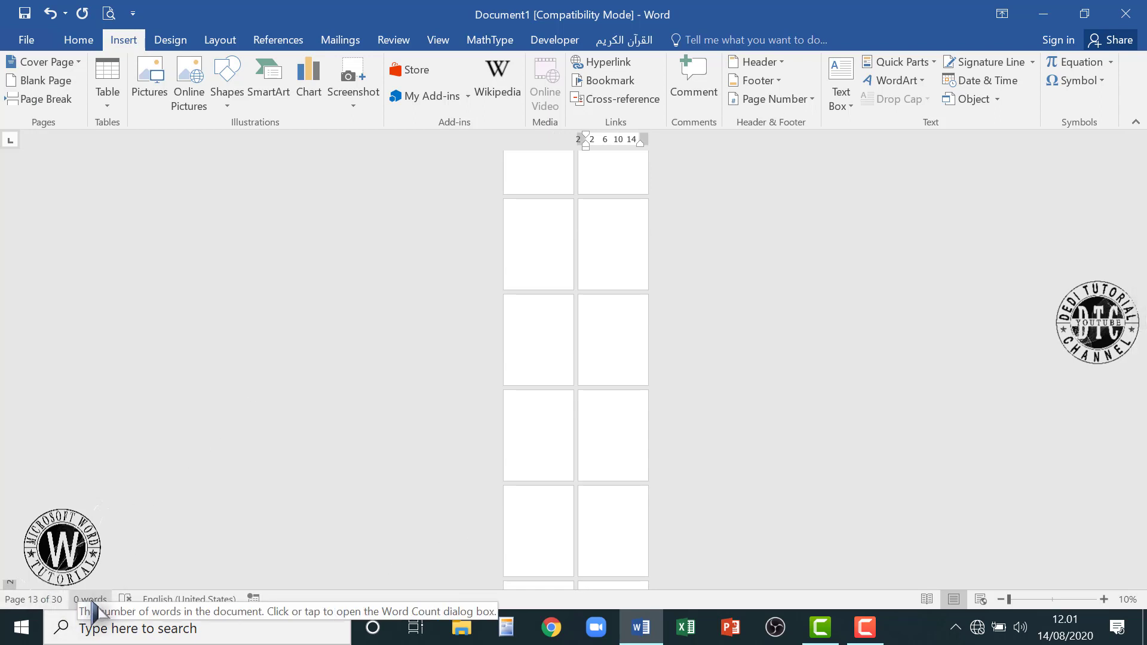
Undo all the inserted page breaks and blank pages until only one page is left.
click(51, 14)
click(48, 13)
click(48, 13)
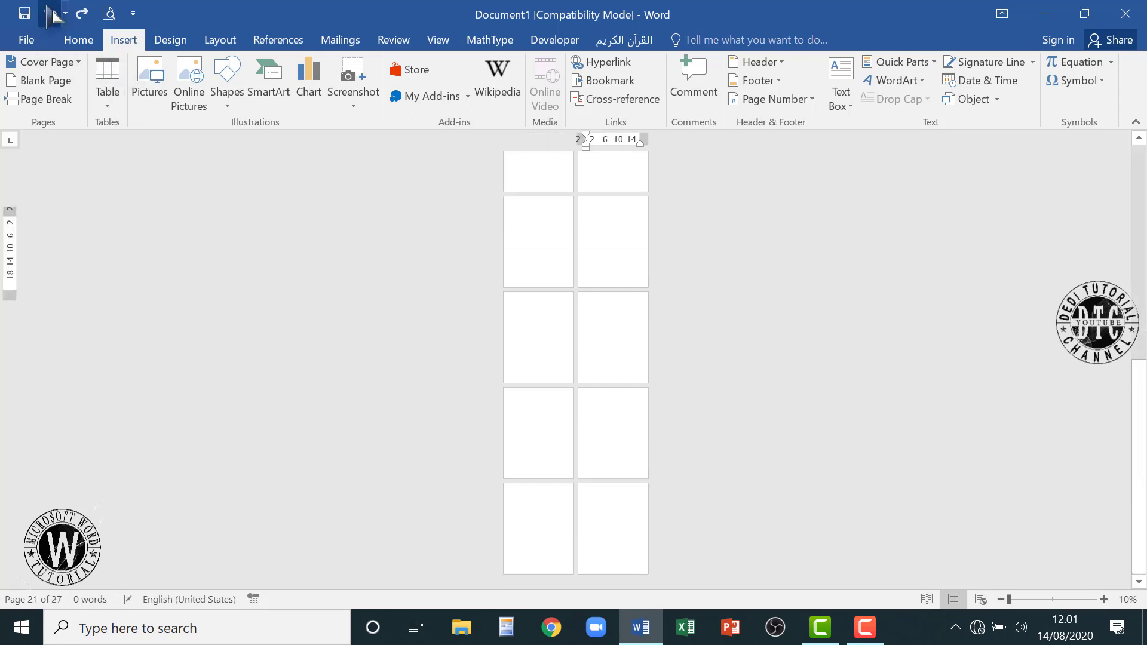
click(48, 13)
click(48, 13)
click(48, 13)
click(48, 13)
click(48, 13)
click(48, 13)
click(51, 13)
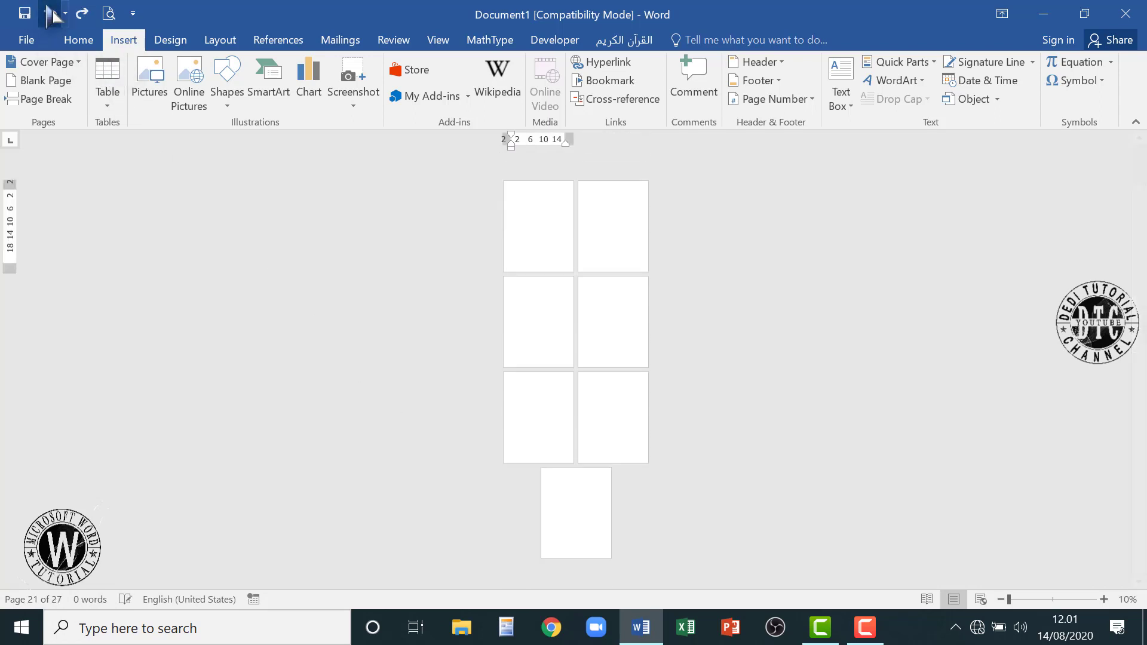
click(50, 13)
click(51, 14)
click(51, 13)
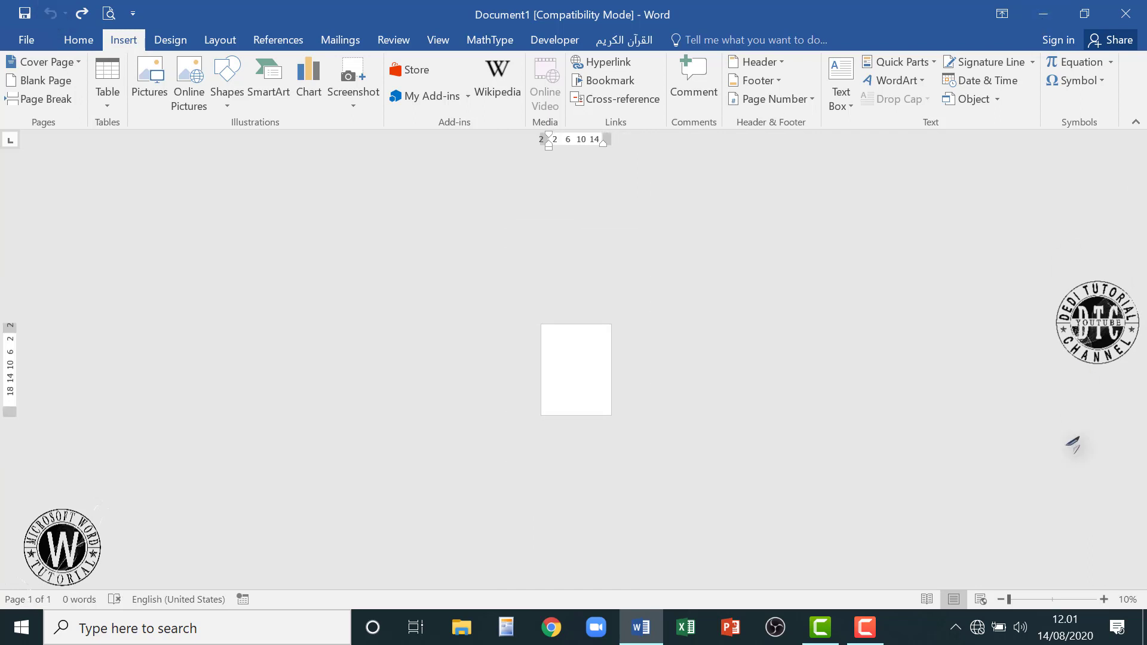
Insert a table with seven columns and seven rows at the start of the blank page.
click(1104, 599)
click(1104, 599)
click(1104, 599)
click(1104, 599)
click(1104, 599)
click(1104, 599)
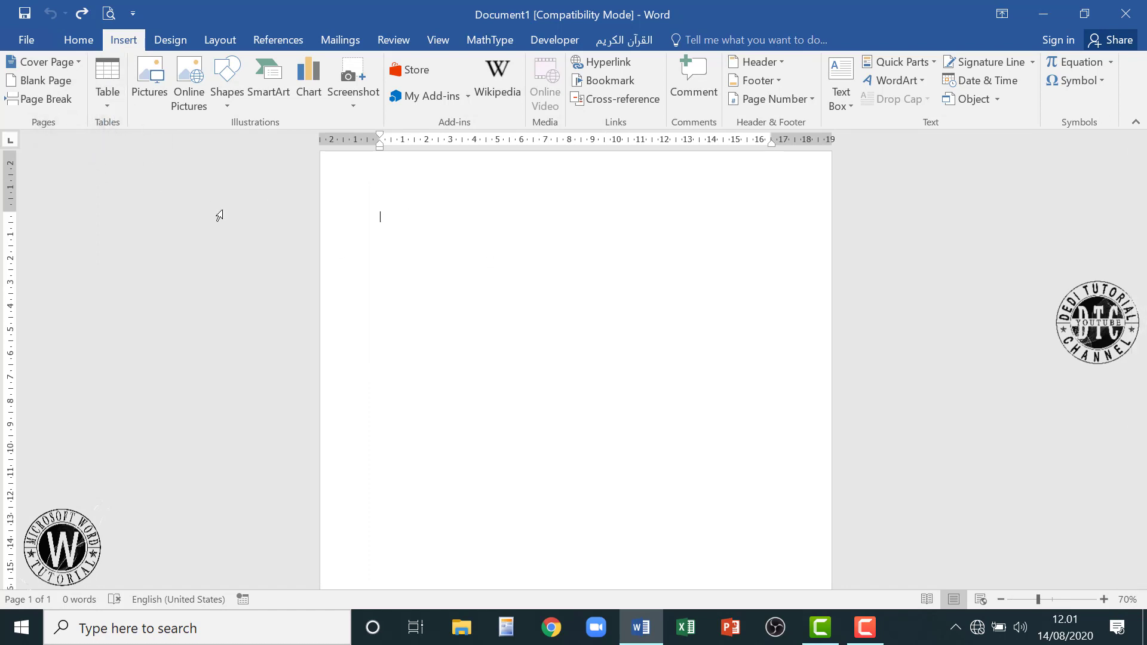
click(113, 105)
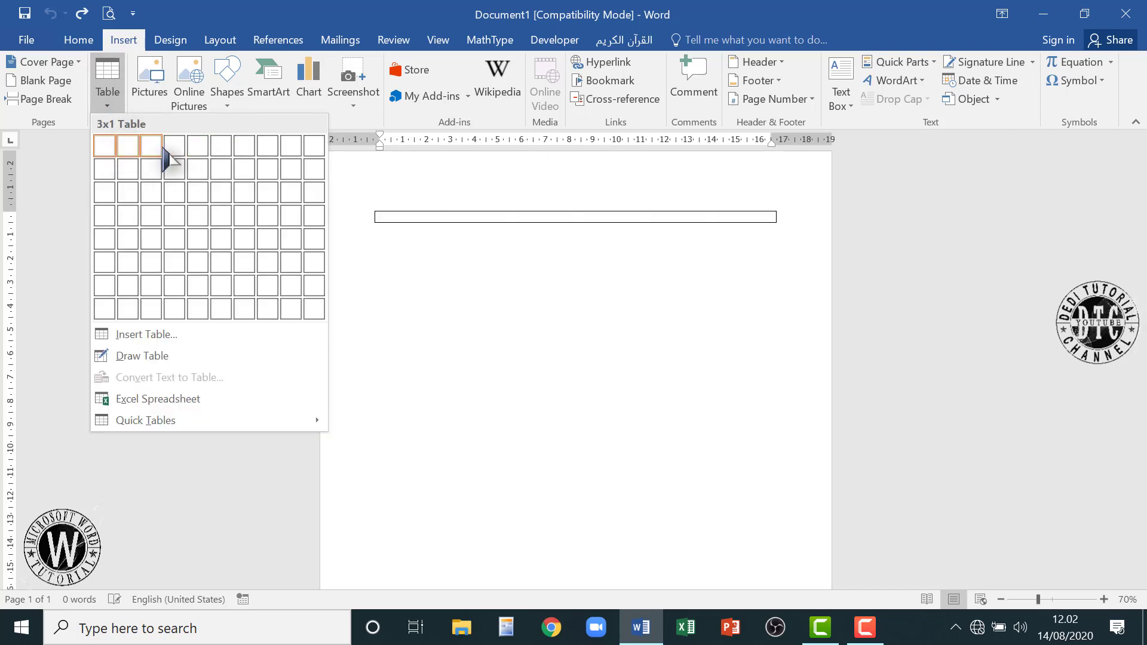
click(246, 282)
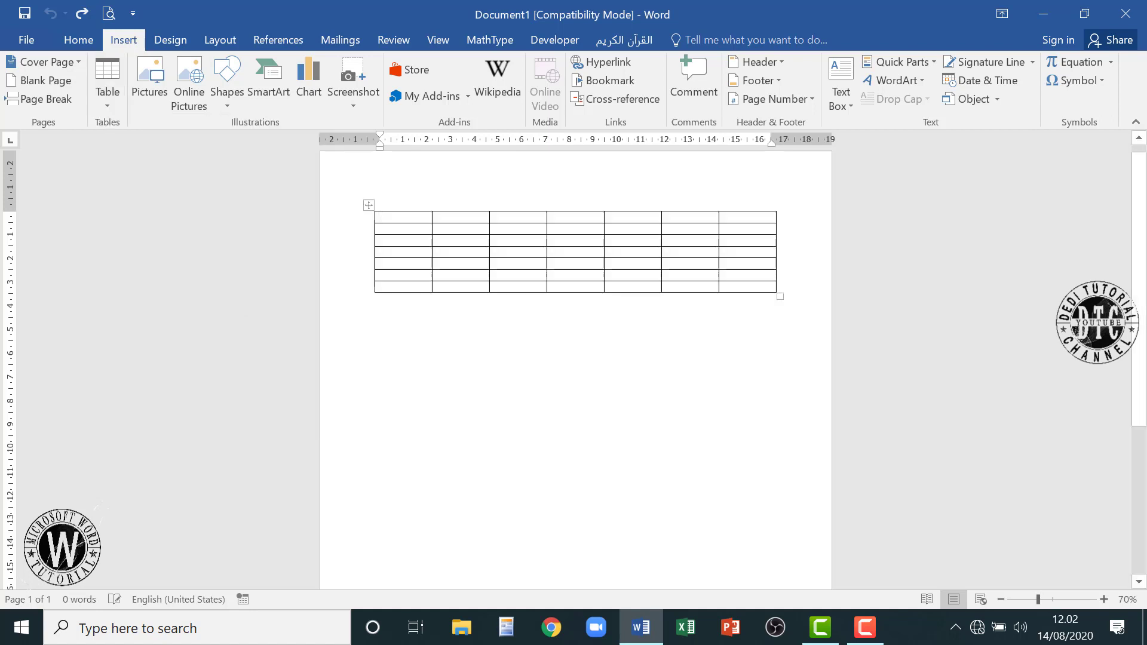
drag(407, 221, 738, 279)
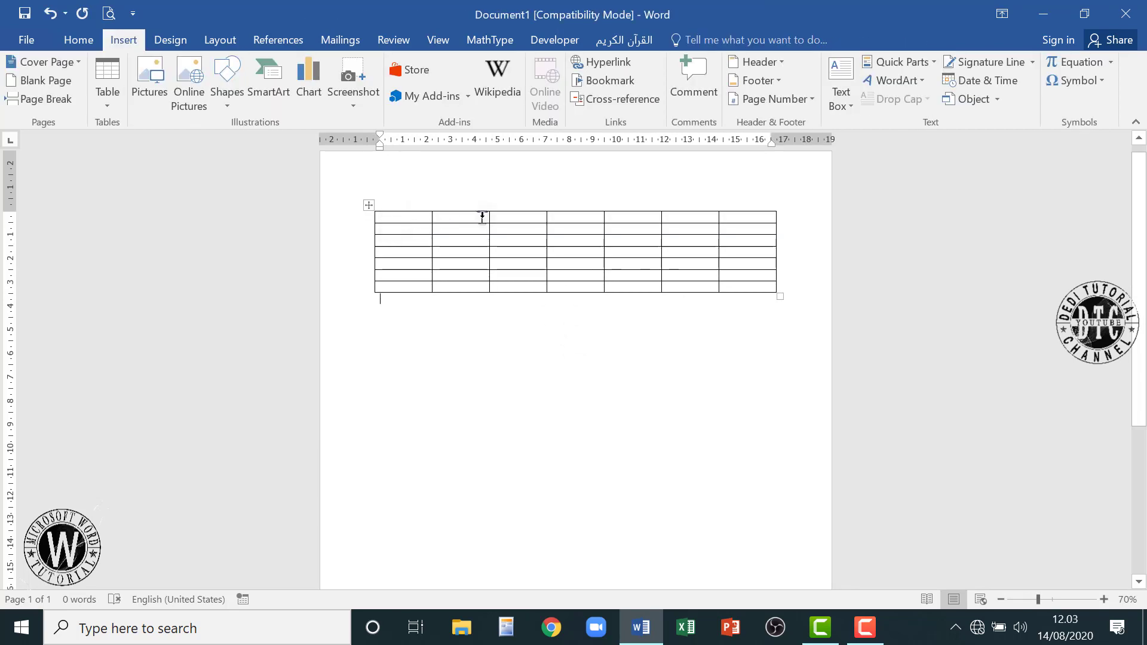
Resize the table's columns, narrowing the first five and the last one and making the sixth the widest.
click(399, 232)
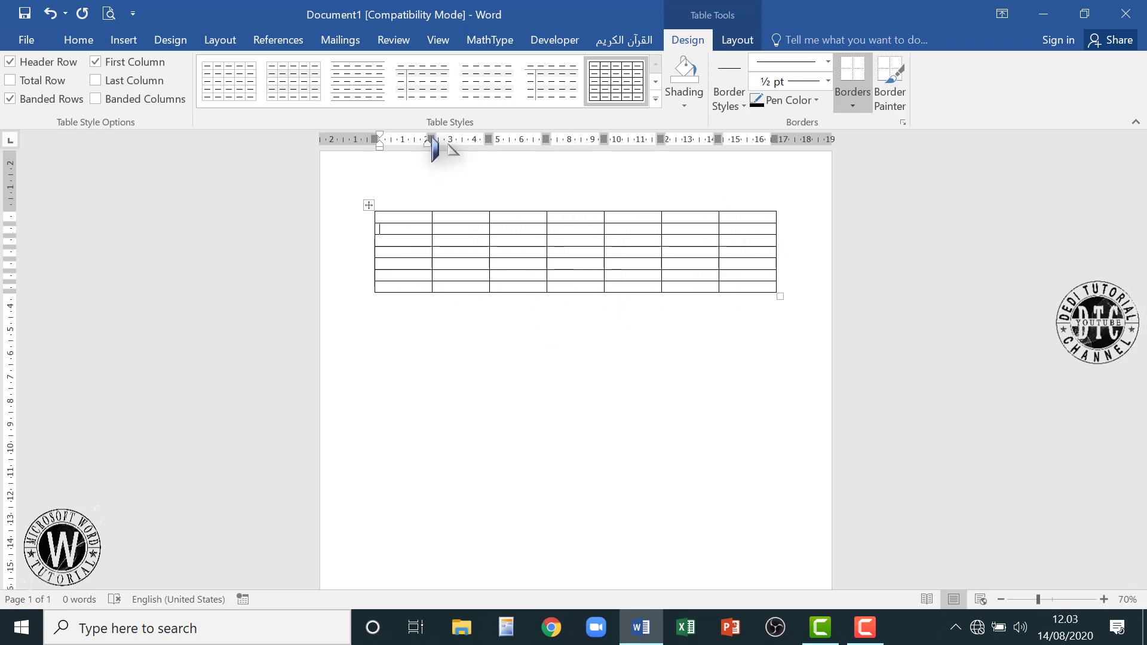
mouse_move(438, 144)
mouse_down()
mouse_move(411, 143)
mouse_move(517, 158)
mouse_move(577, 147)
mouse_up()
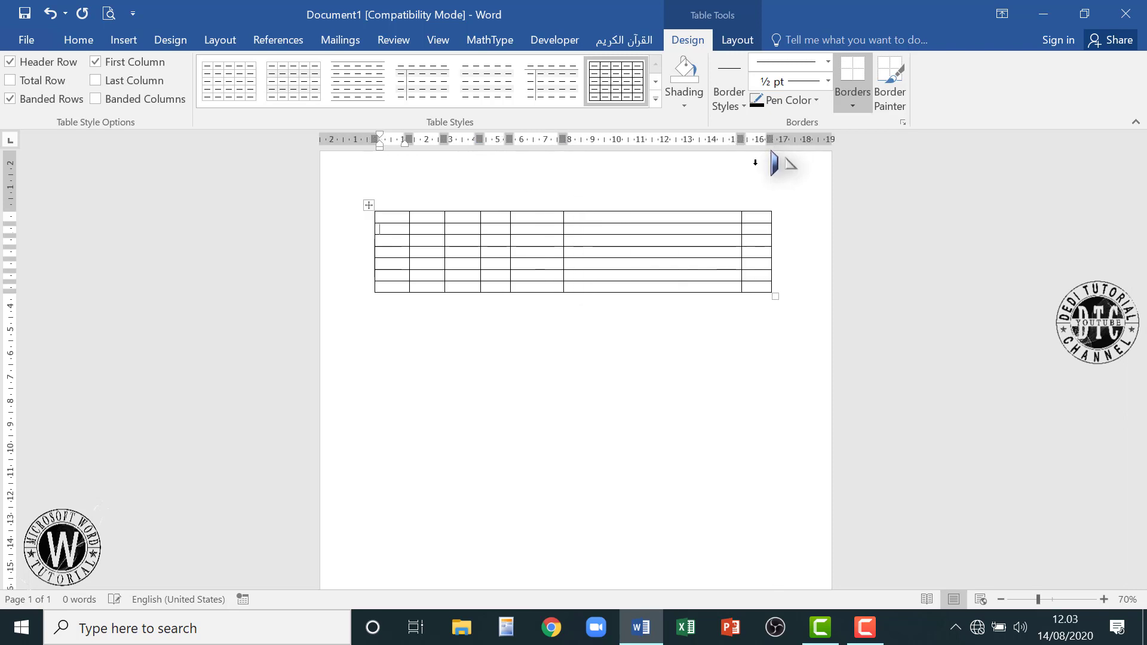
mouse_move(740, 143)
mouse_down()
mouse_move(706, 161)
mouse_move(695, 150)
mouse_up()
Select all cells of the table and center their text horizontally.
drag(393, 218, 700, 285)
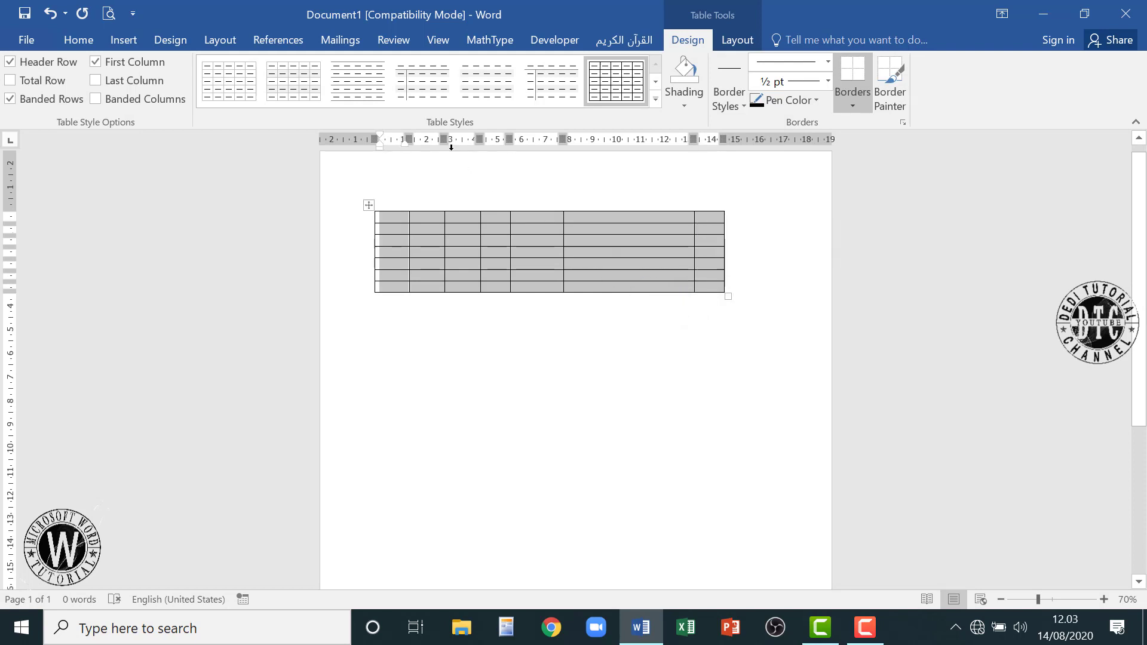
click(78, 42)
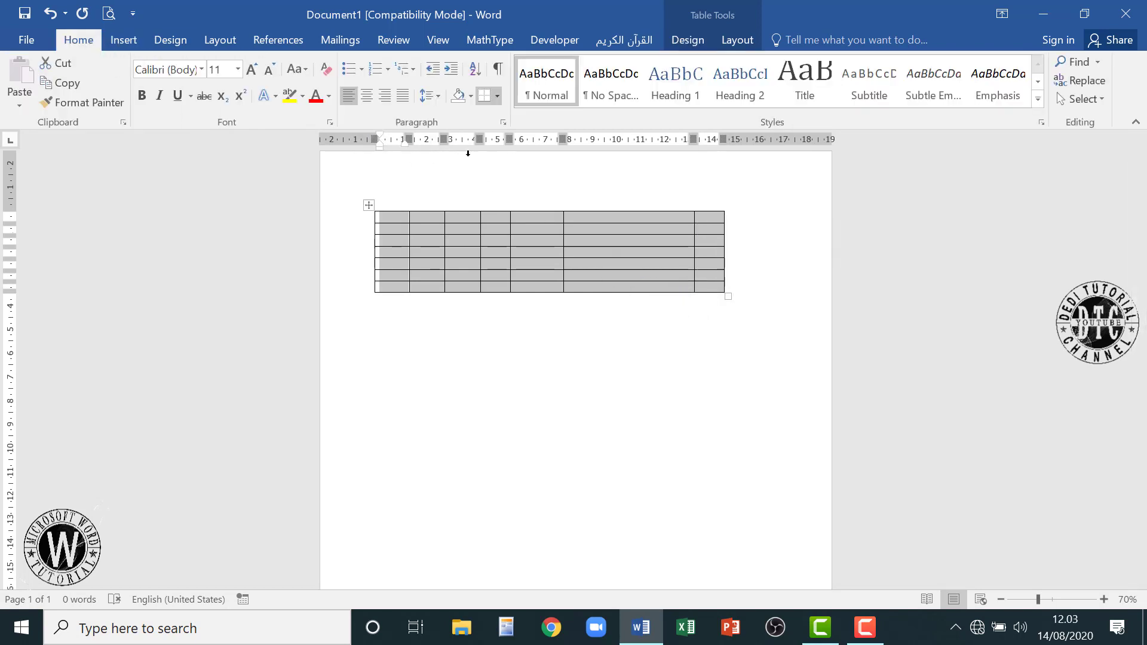
click(367, 99)
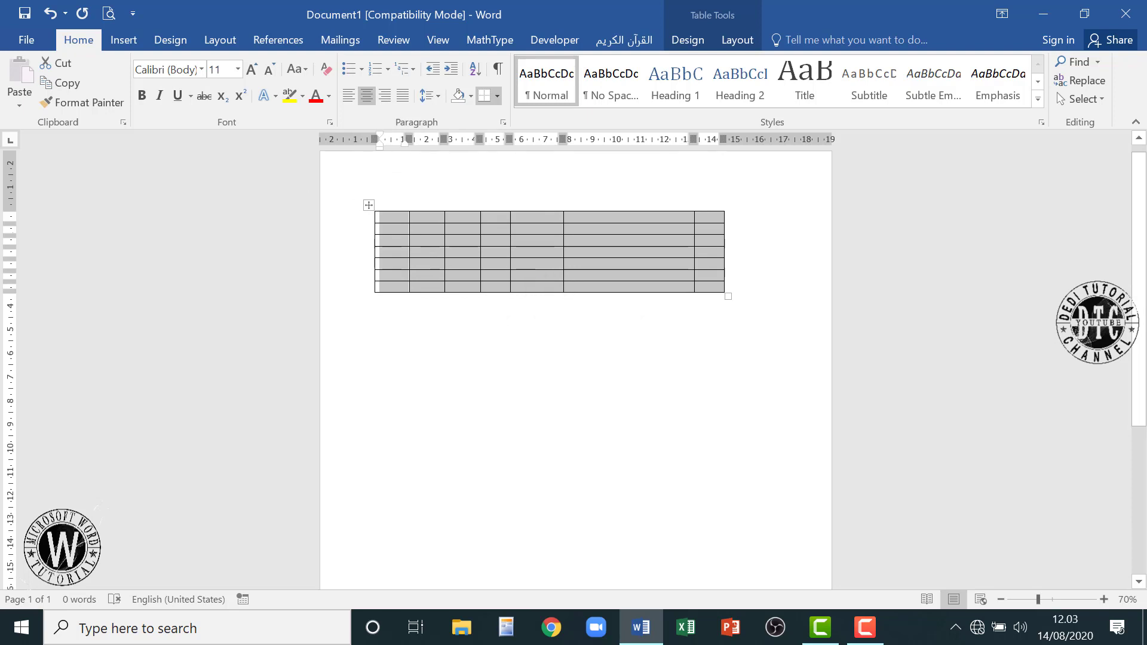
Undo the cell alignment, the column width changes and the table insertion to restore the blank page.
click(124, 39)
click(50, 13)
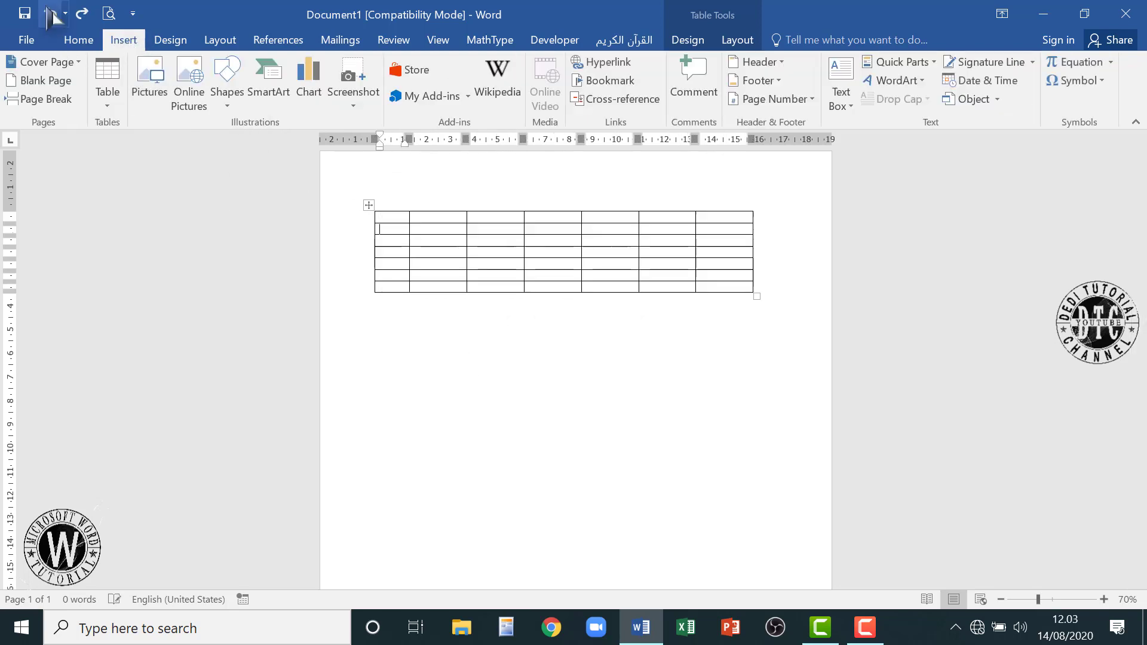
click(50, 13)
click(50, 13)
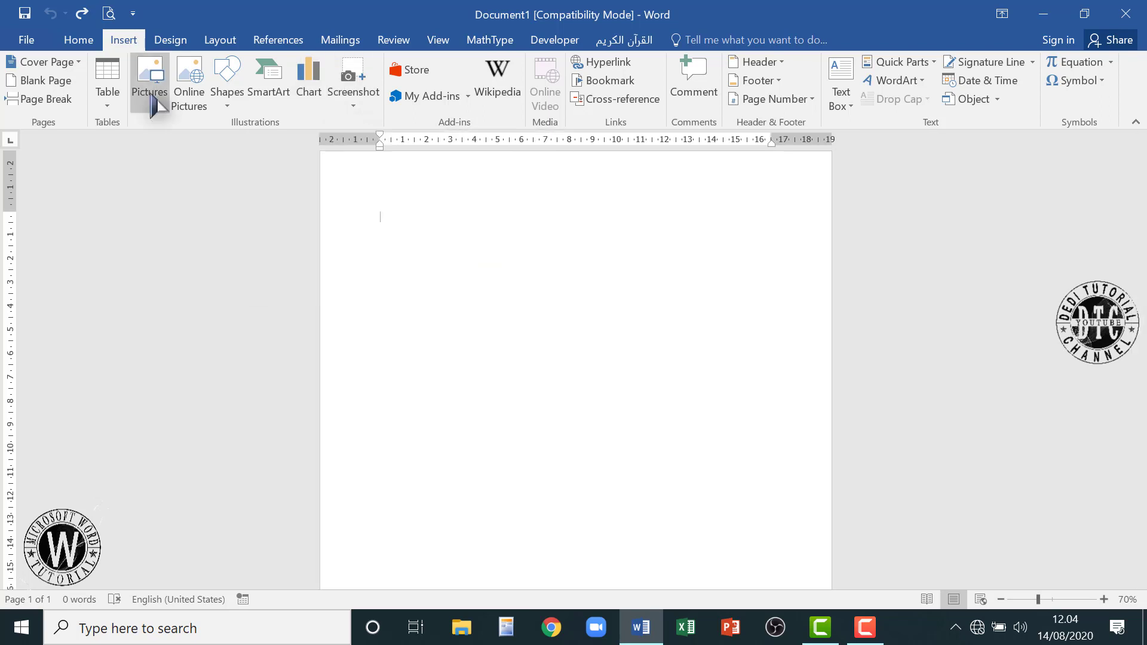
scroll(450, 291, up, 1)
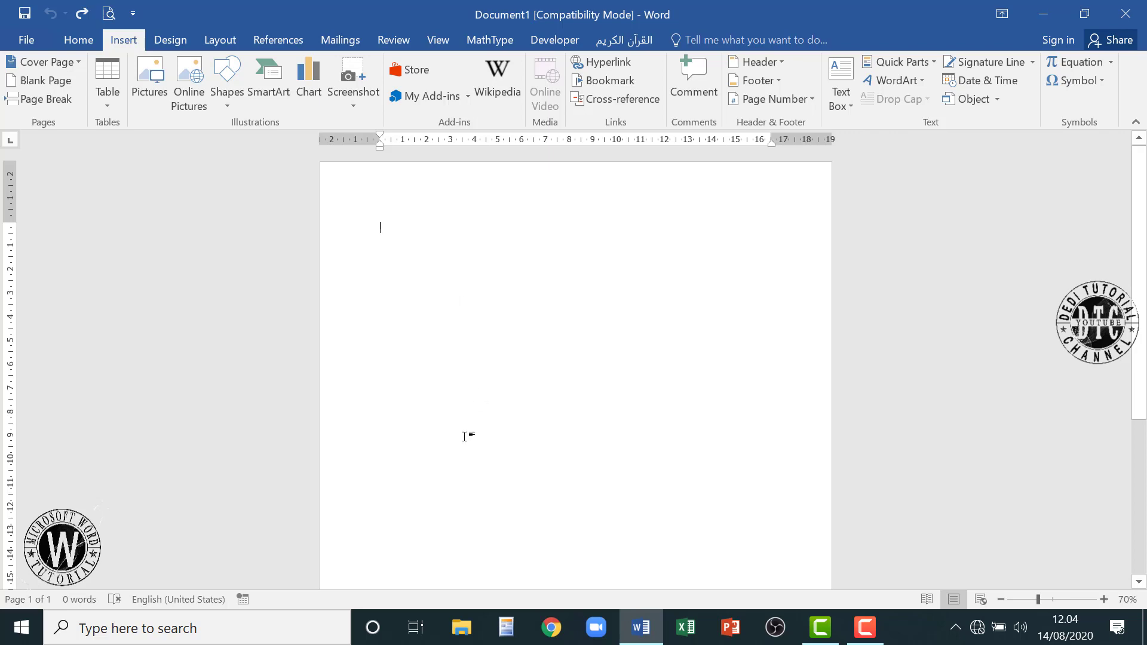
Switch to File Explorer, view the contents of the New Volume (D:) drive, and return to the document.
click(461, 627)
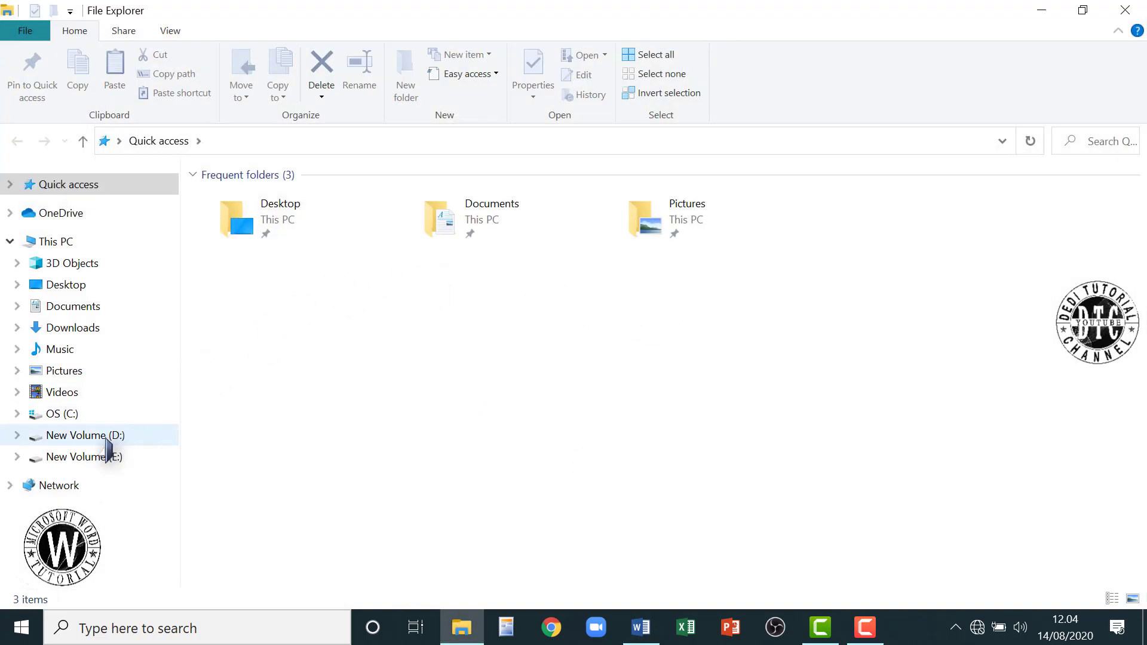
click(100, 441)
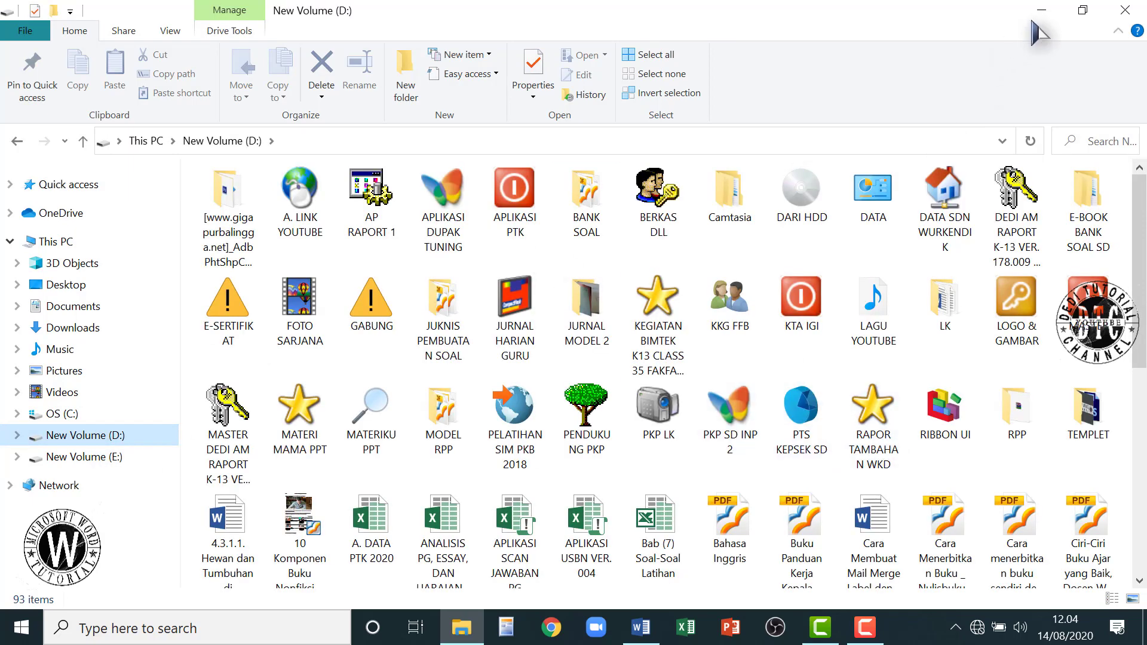
click(1042, 13)
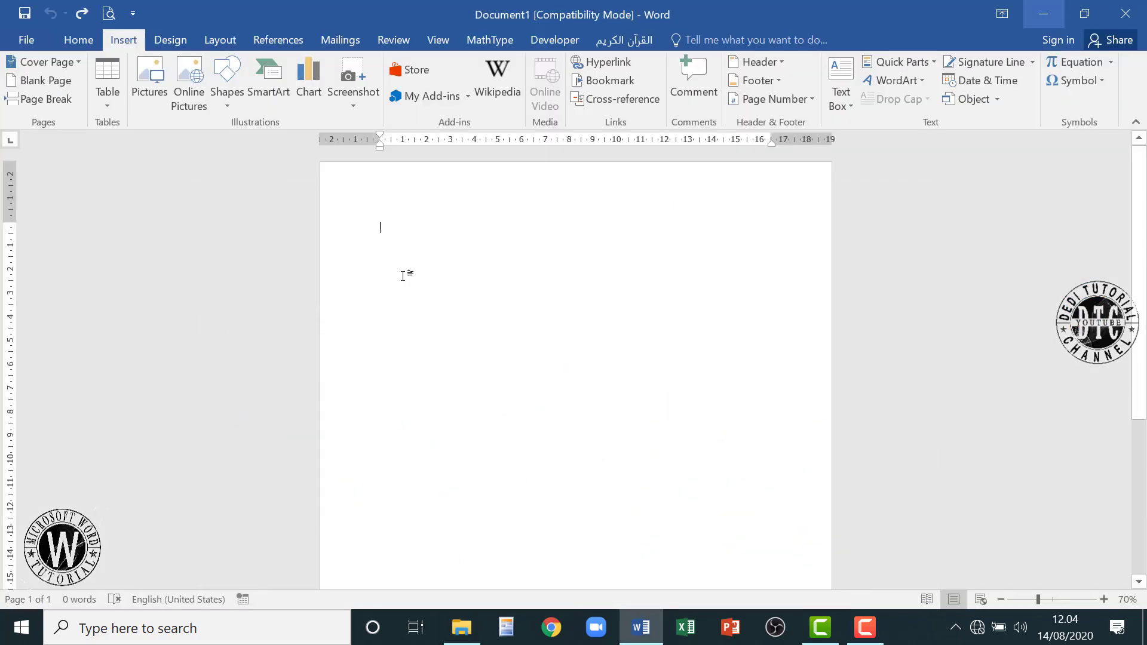
Insert the TUTWURI4 picture from the LOGO folder inside LOGO & GAMBAR on drive D: at the start of the page.
click(149, 96)
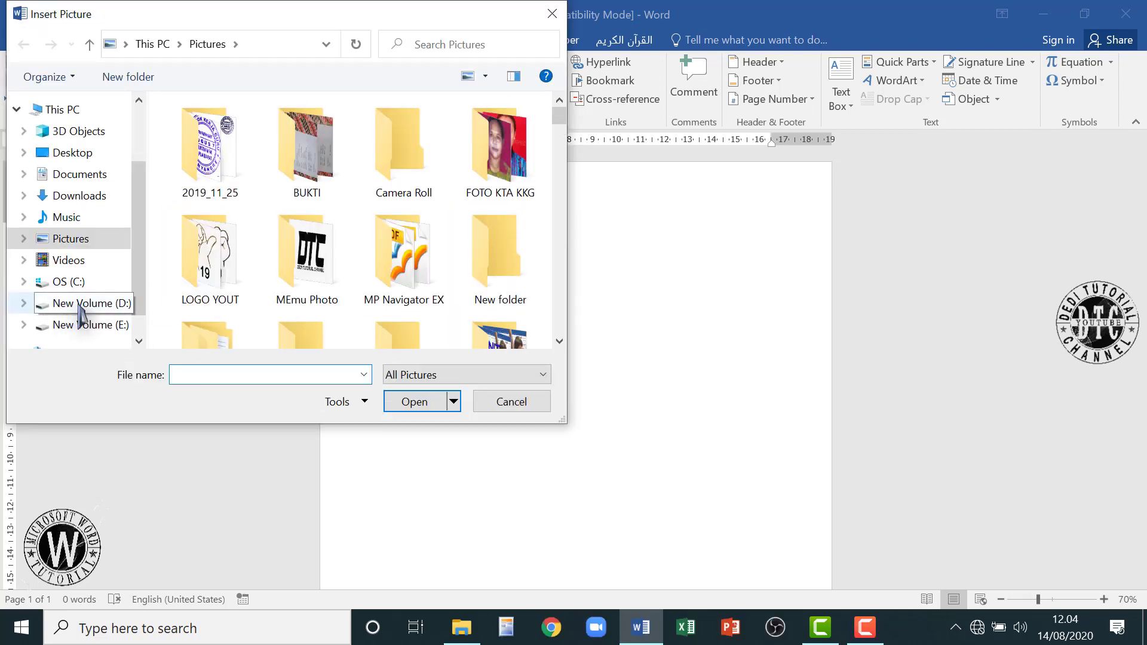
click(80, 305)
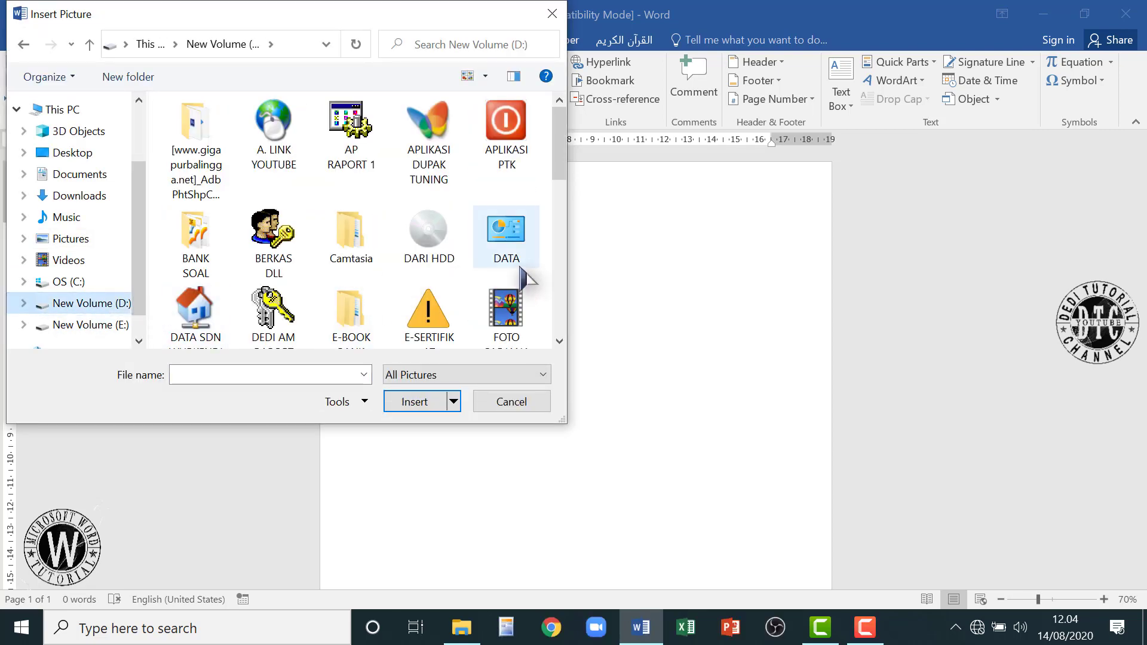
scroll(527, 276, down, 5)
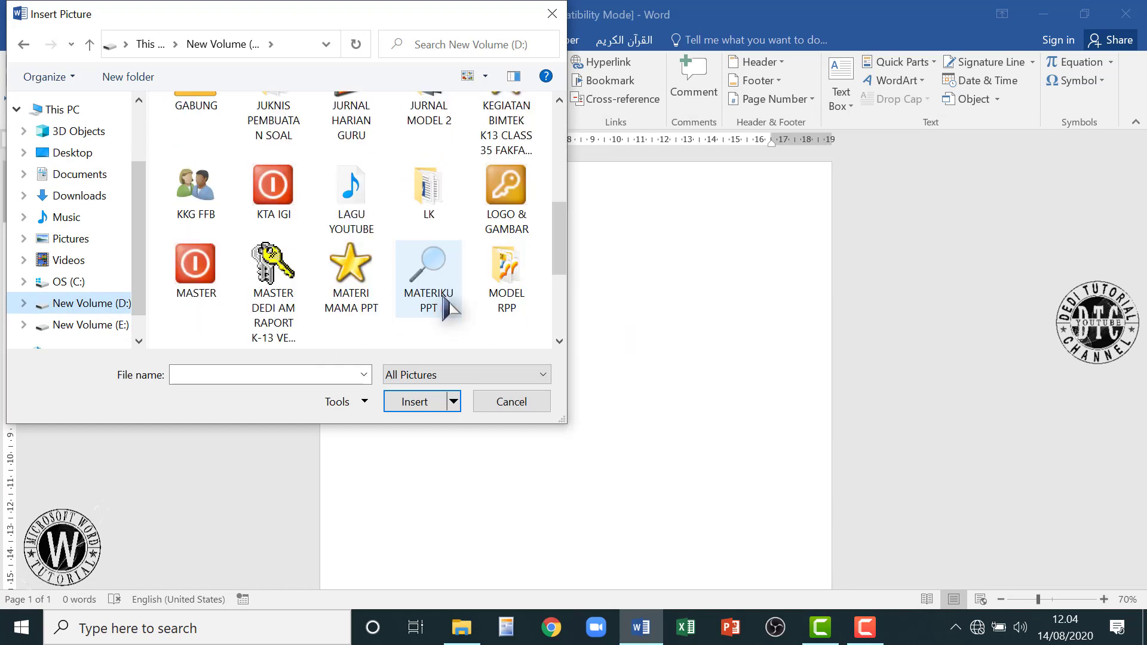
double_click(504, 216)
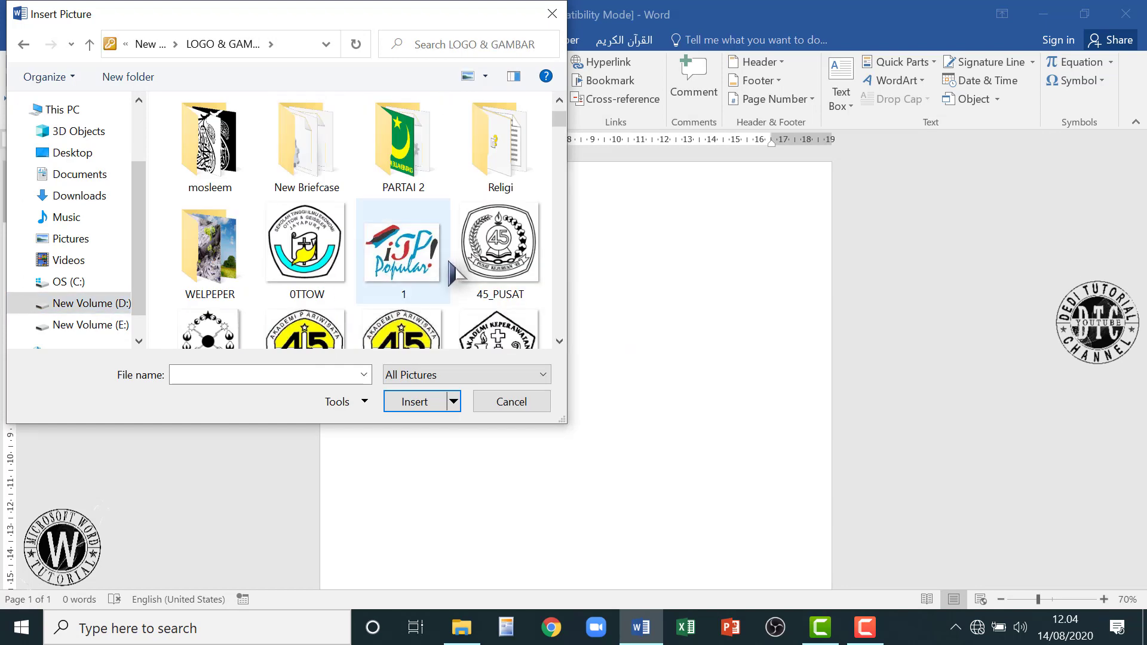
scroll(478, 238, down, 5)
scroll(404, 276, down, 2)
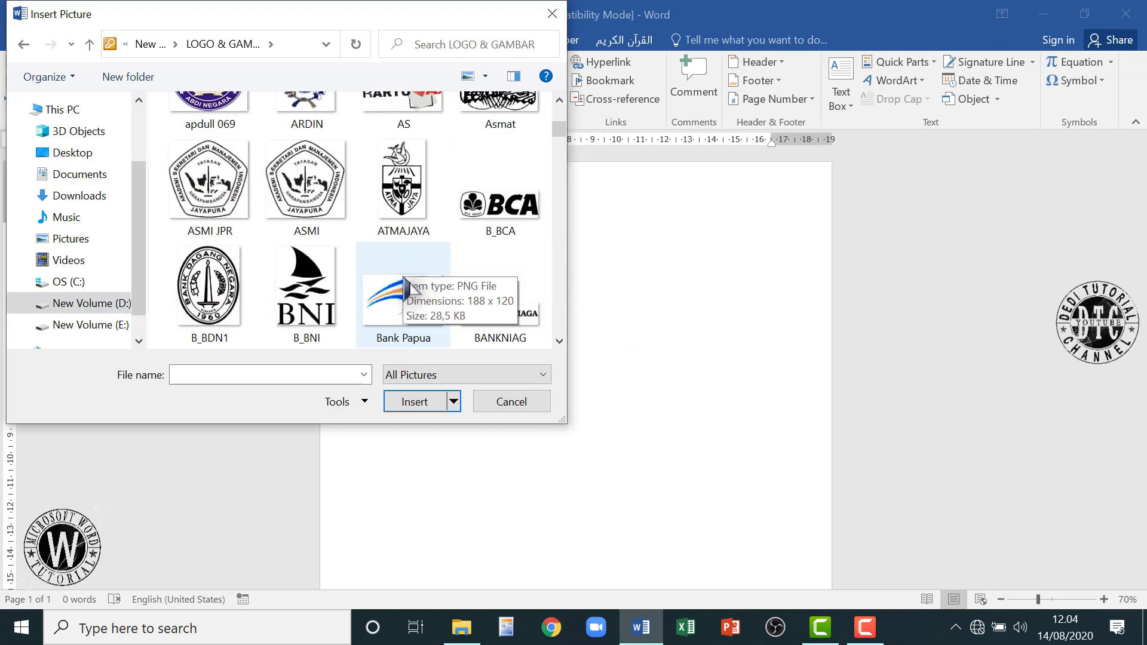
scroll(405, 280, up, 3)
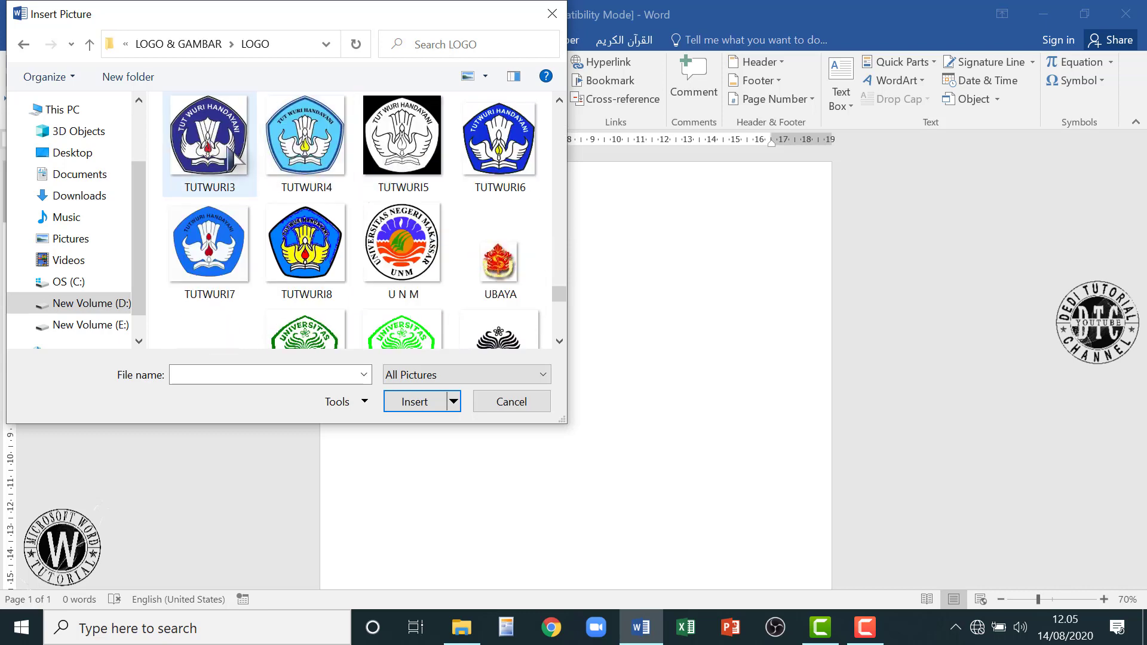
click(307, 157)
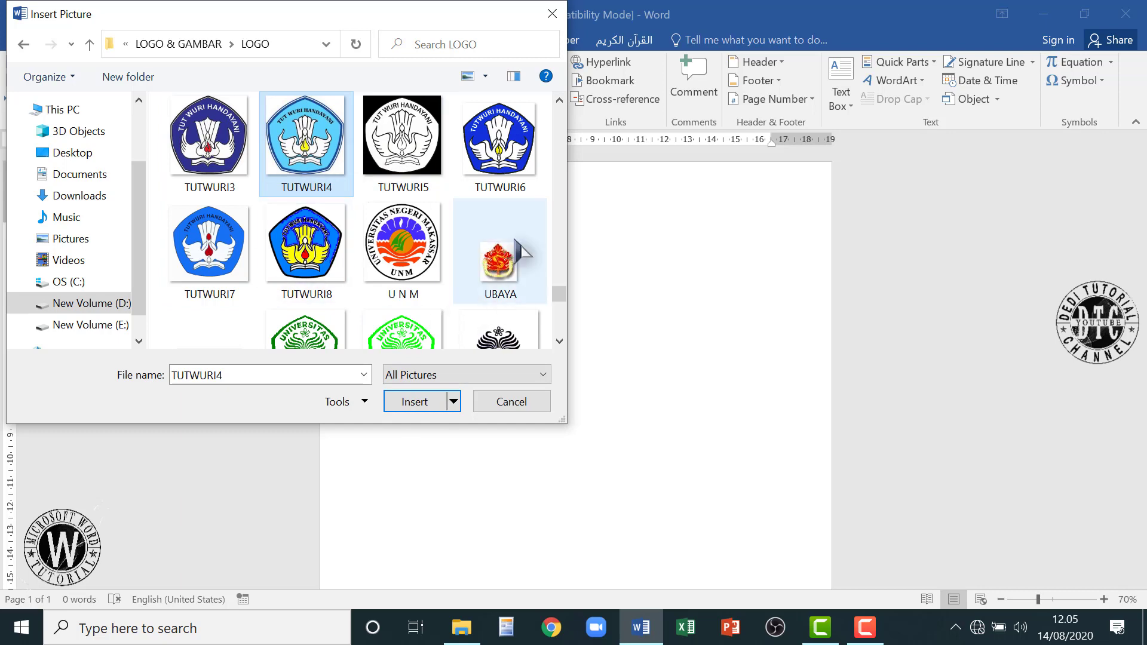
click(421, 402)
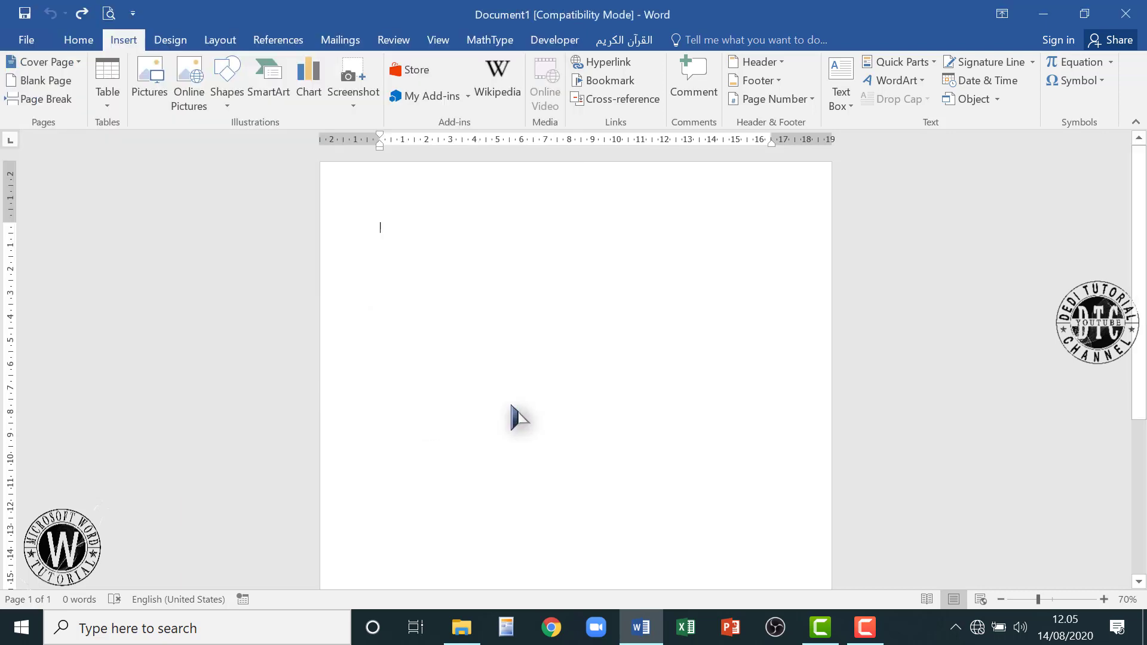
click(565, 350)
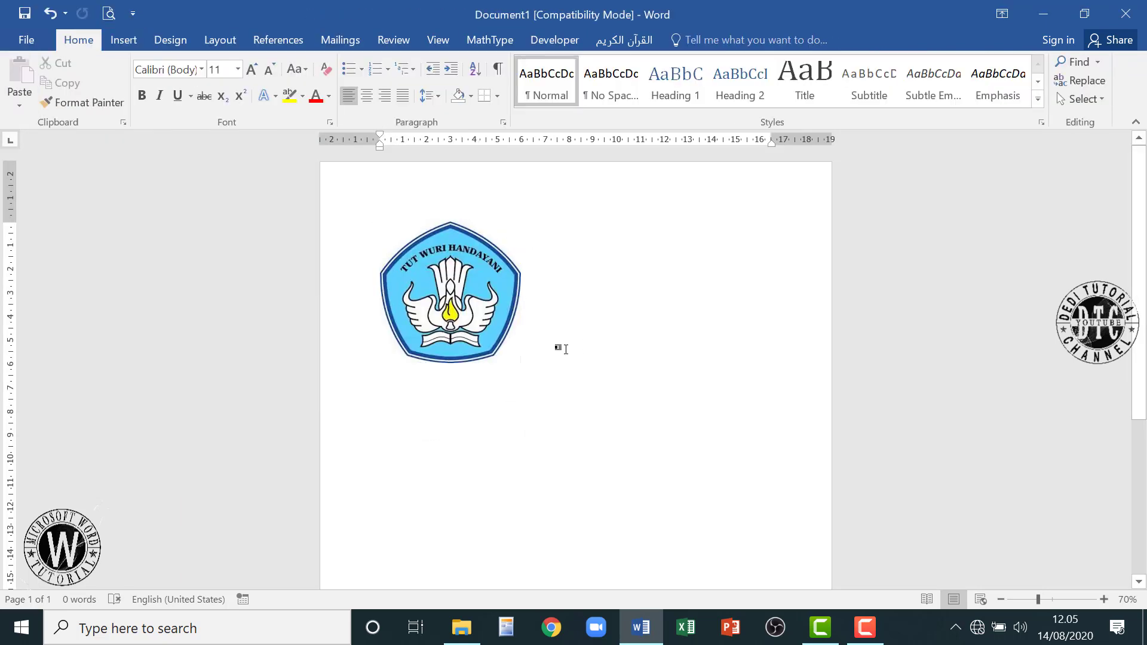
Select the inserted logo picture and try Remove Background on it.
click(491, 328)
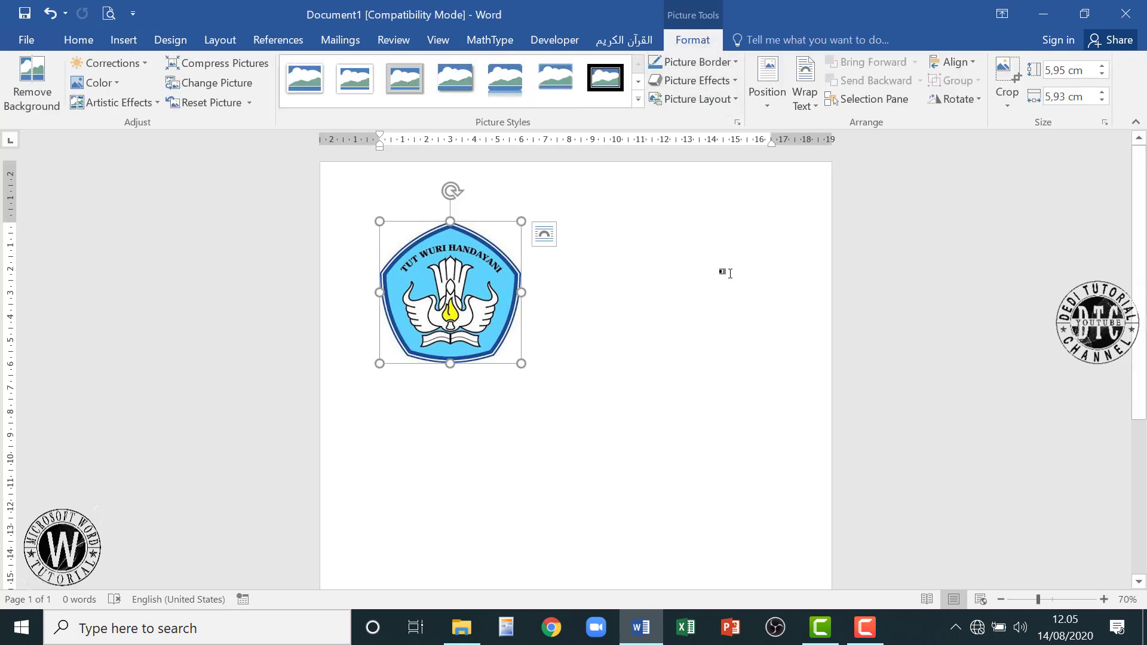
click(647, 313)
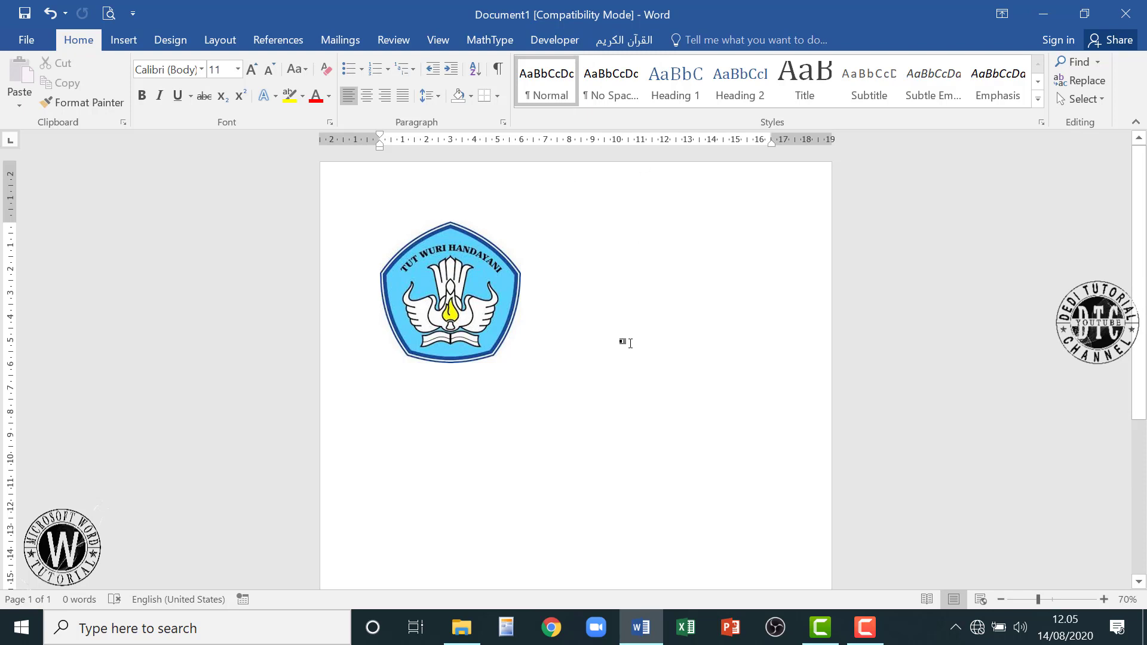
click(494, 335)
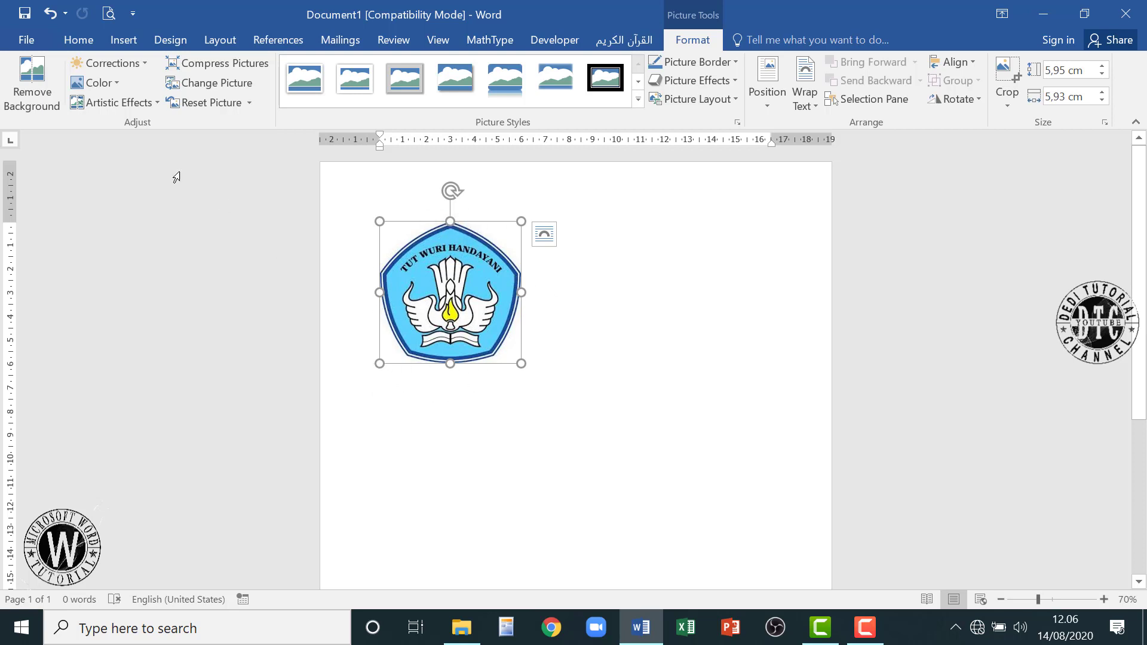
click(31, 89)
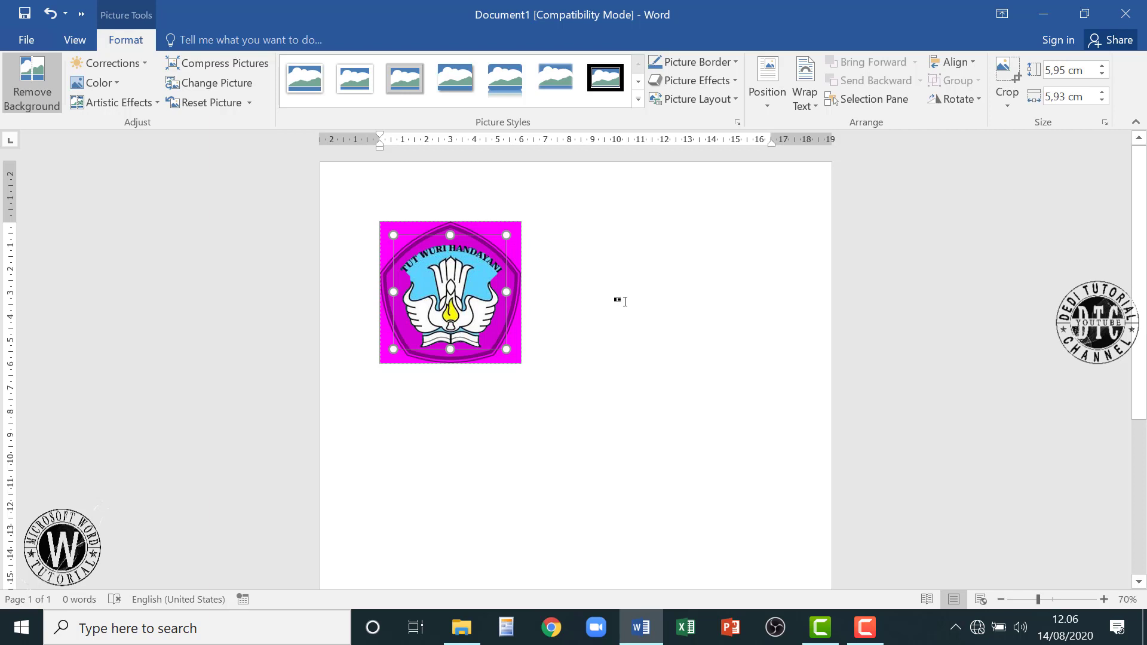
Apply the Sharpen: 50% correction to the logo picture.
click(145, 67)
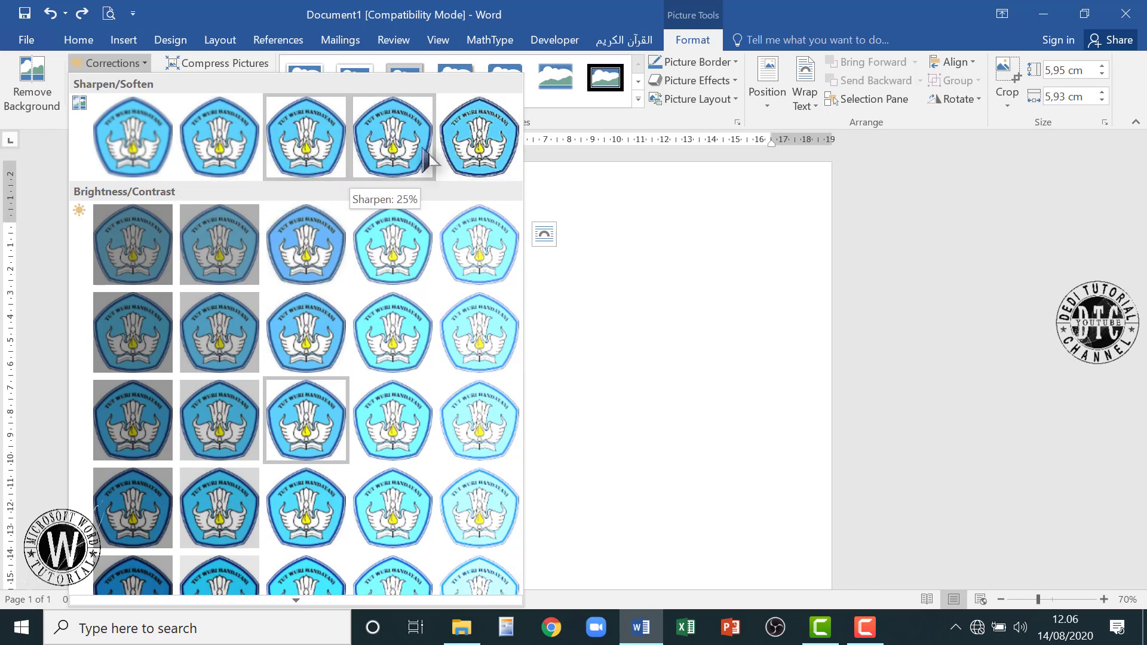
click(478, 152)
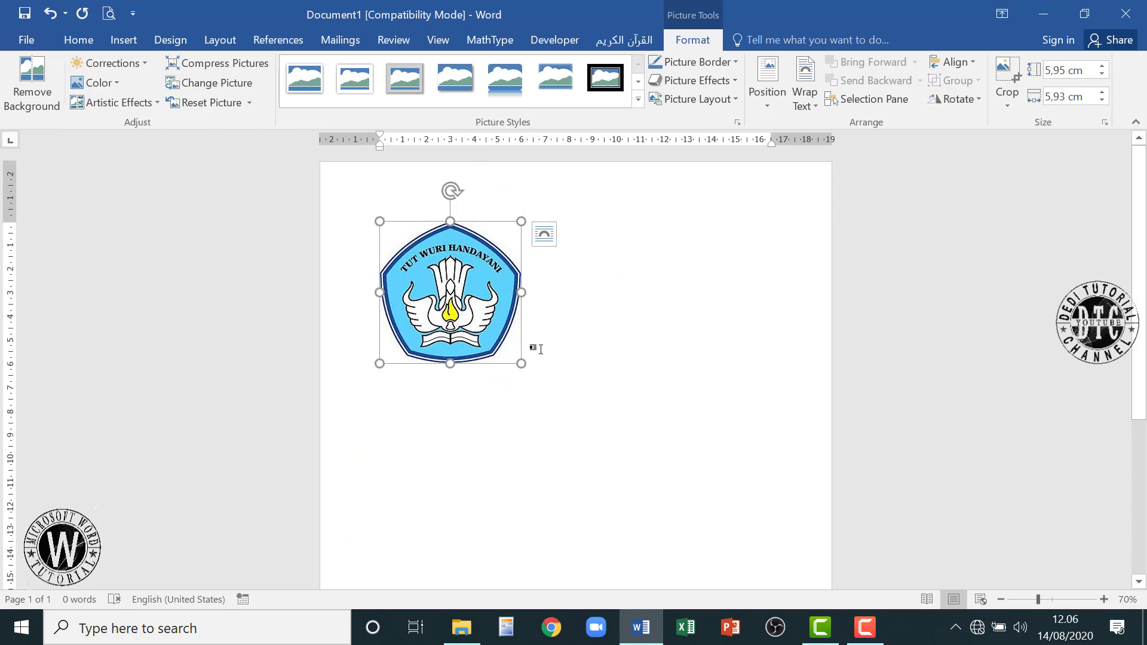
Examine the recoloring choices, artistic effects and compression settings for the logo picture without applying any.
click(118, 89)
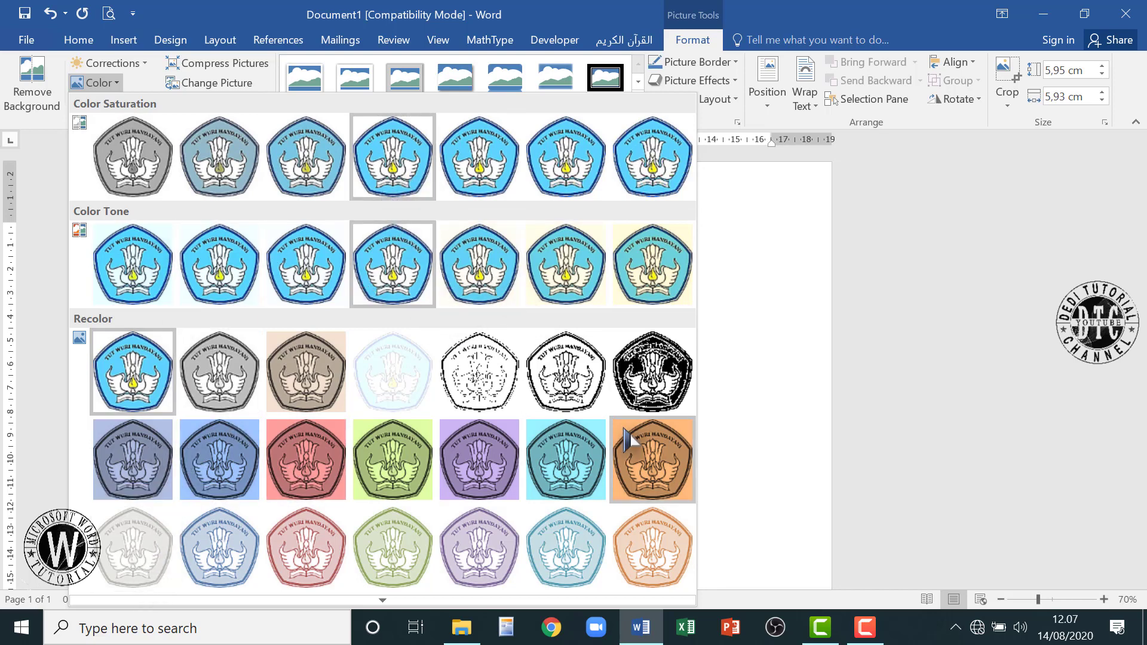
click(762, 255)
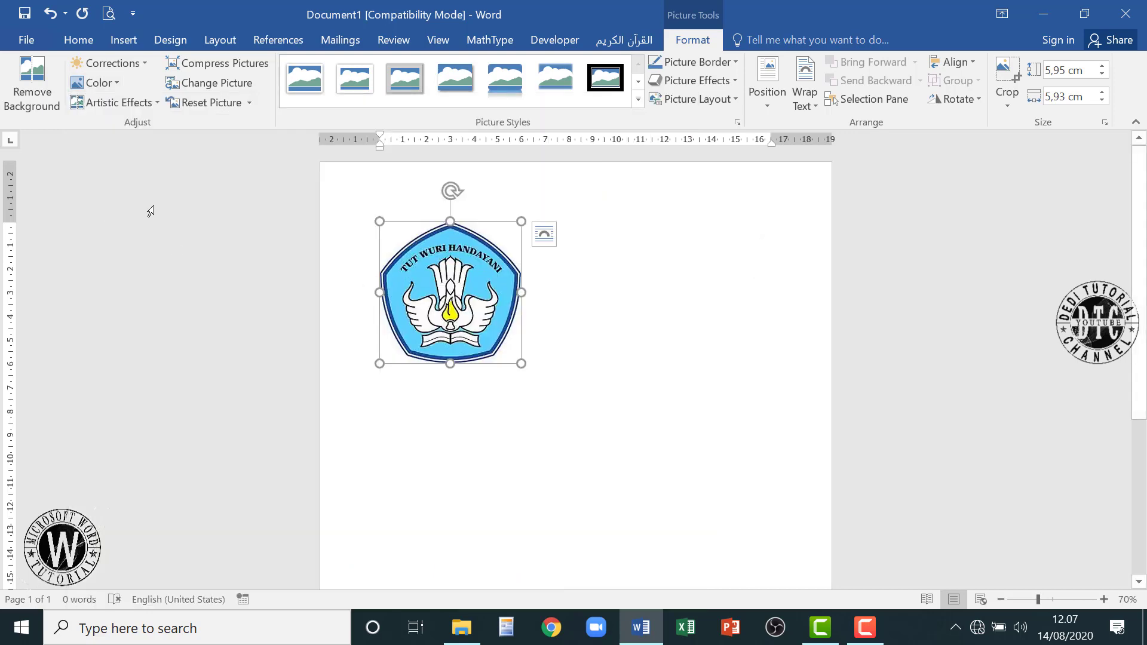
click(157, 103)
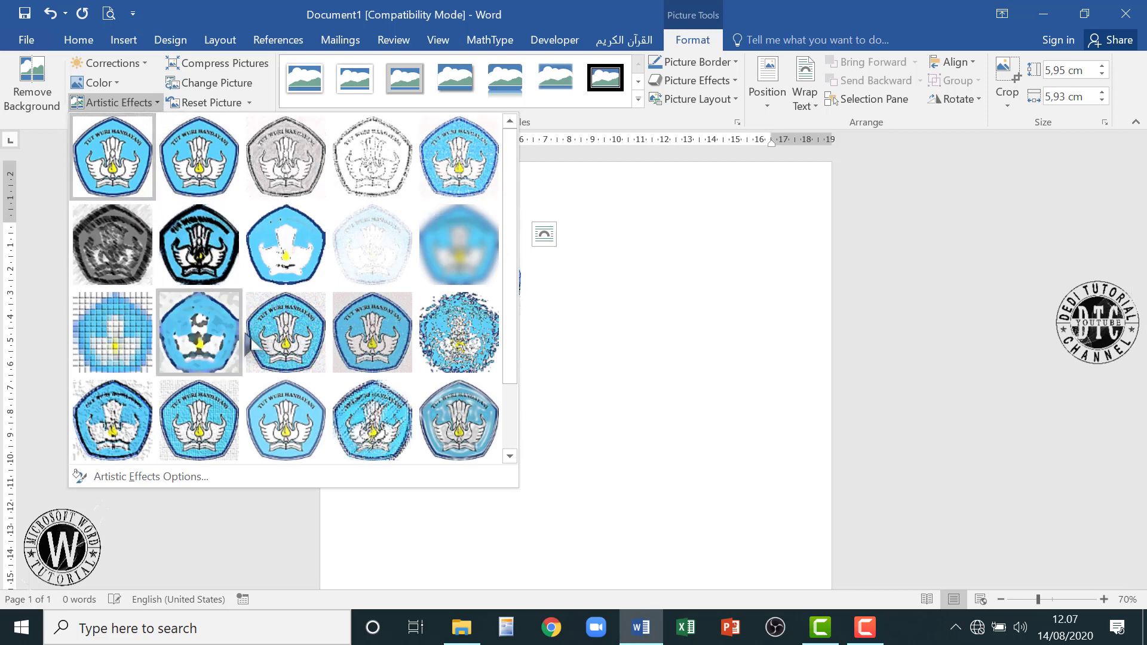
click(639, 297)
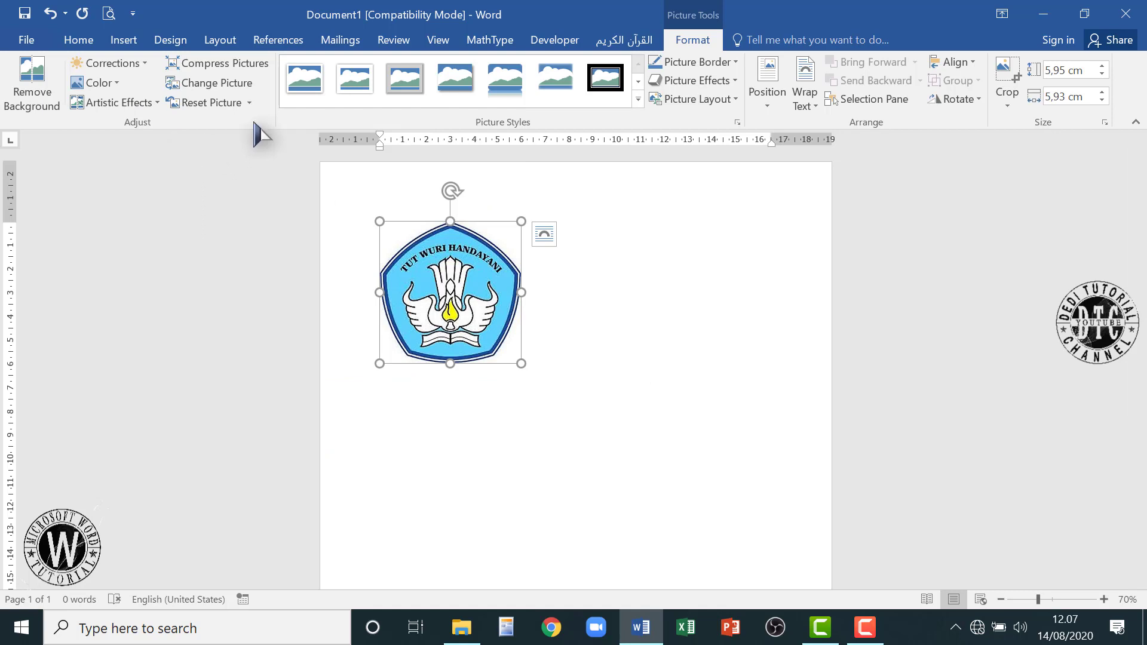
click(263, 65)
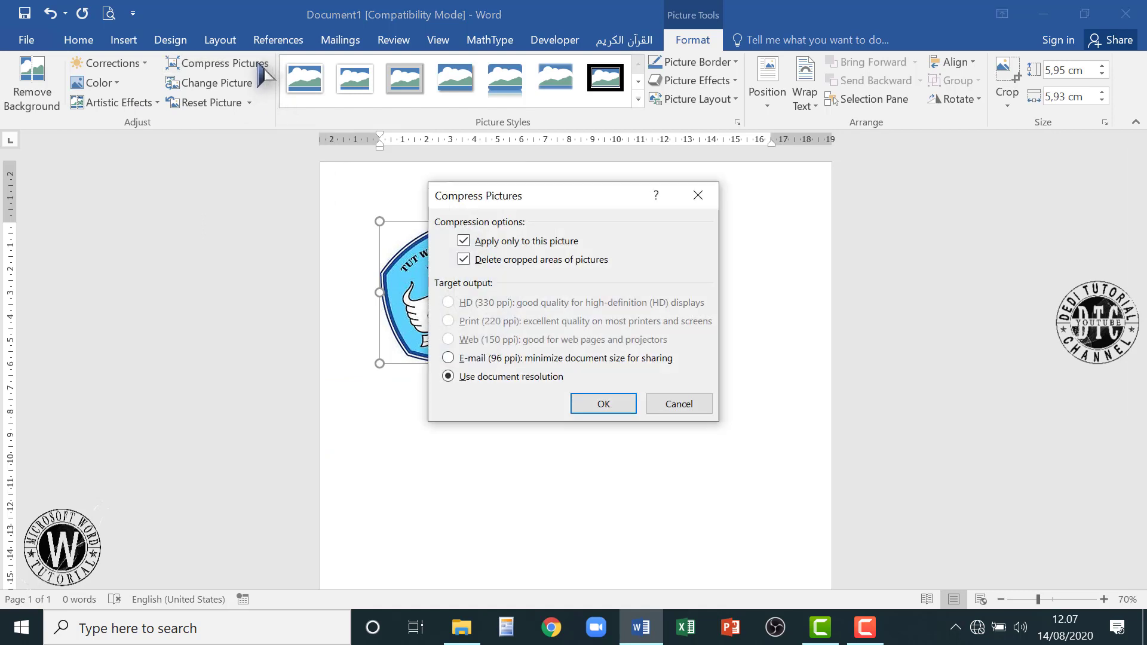
click(687, 406)
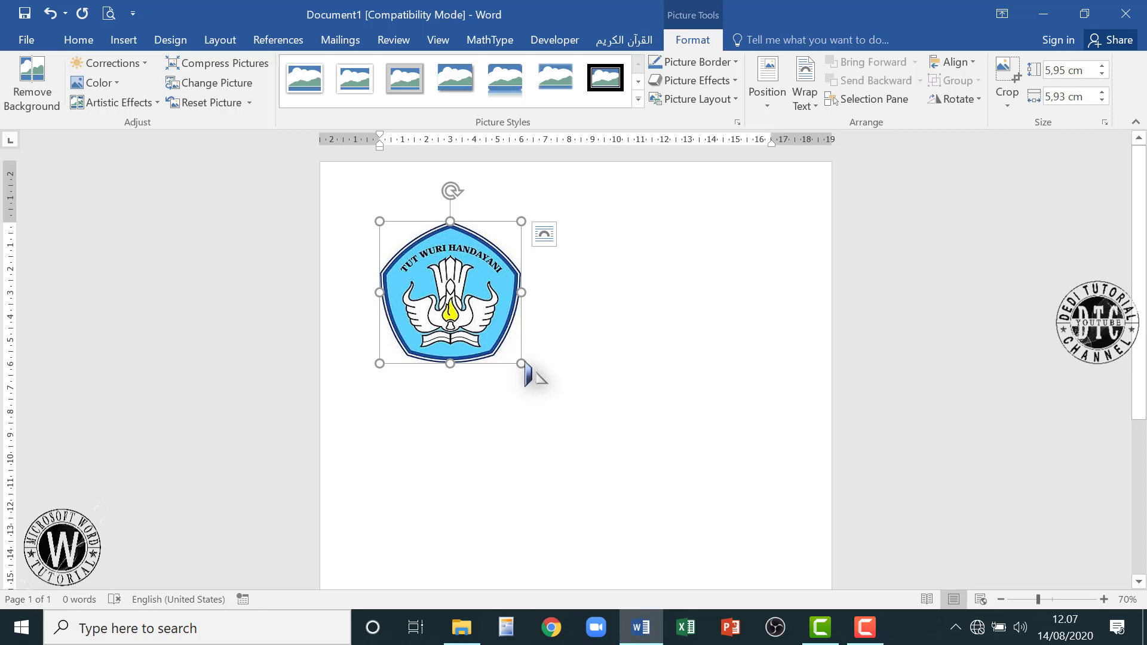
Enlarge the logo picture to about 14.2 cm high and 14.13 cm wide, and undo the resizing.
drag(523, 364, 716, 550)
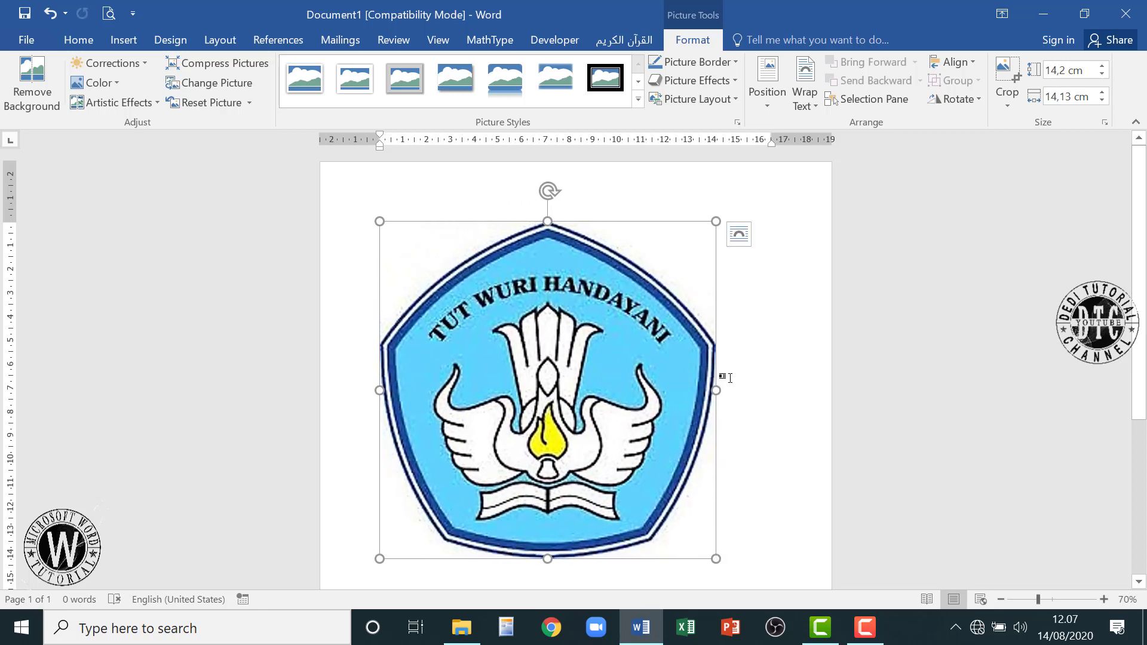
key(ctrl+z)
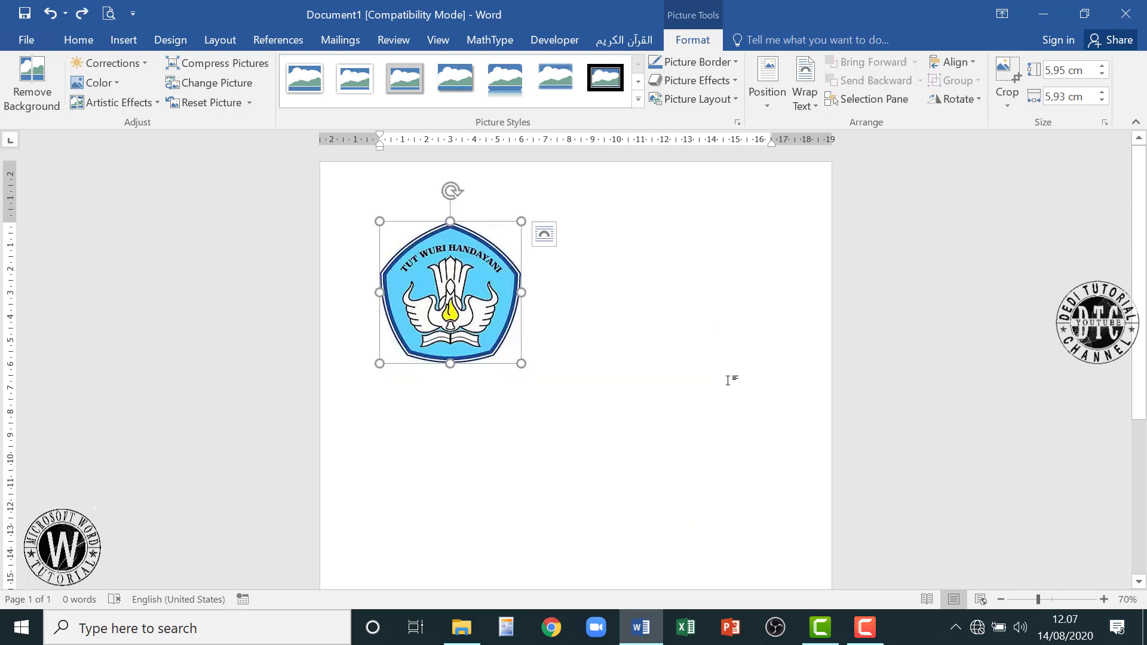
key(ctrl)
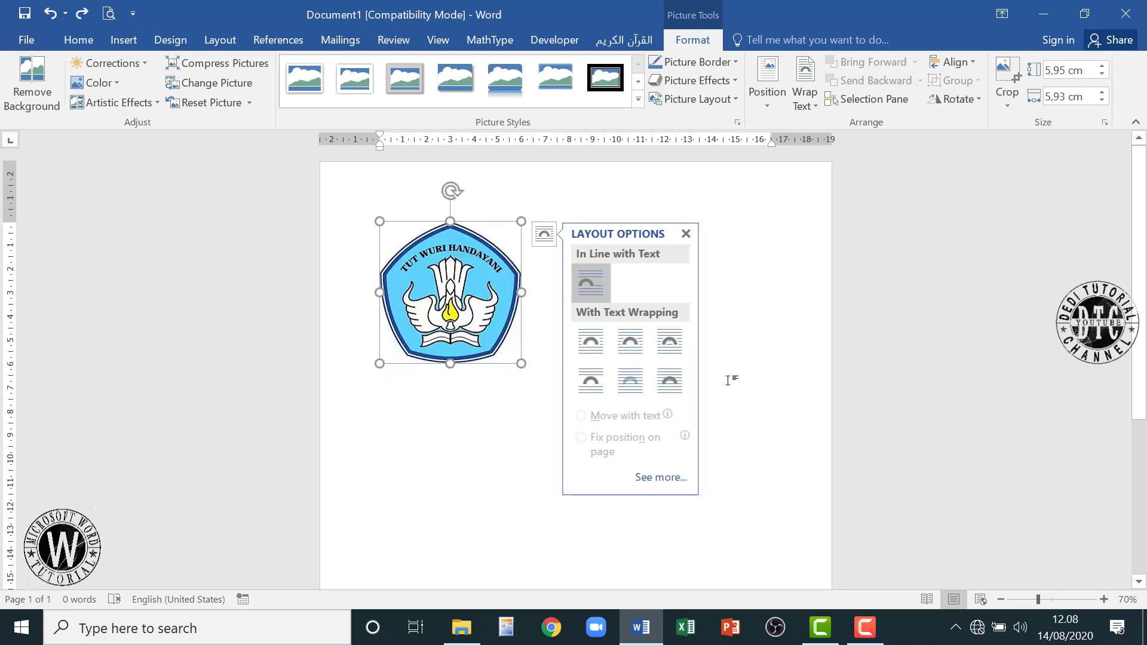
Enlarge the logo picture proportionally to about 11.1 cm high and 11.05 cm wide.
drag(521, 363, 571, 425)
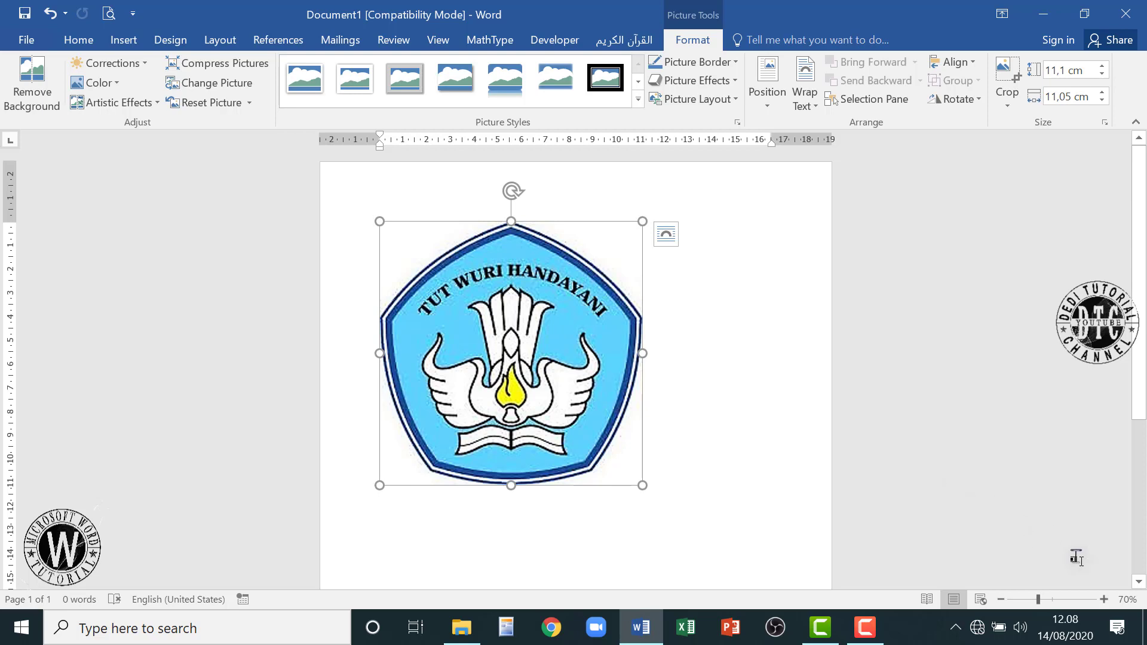
click(1103, 599)
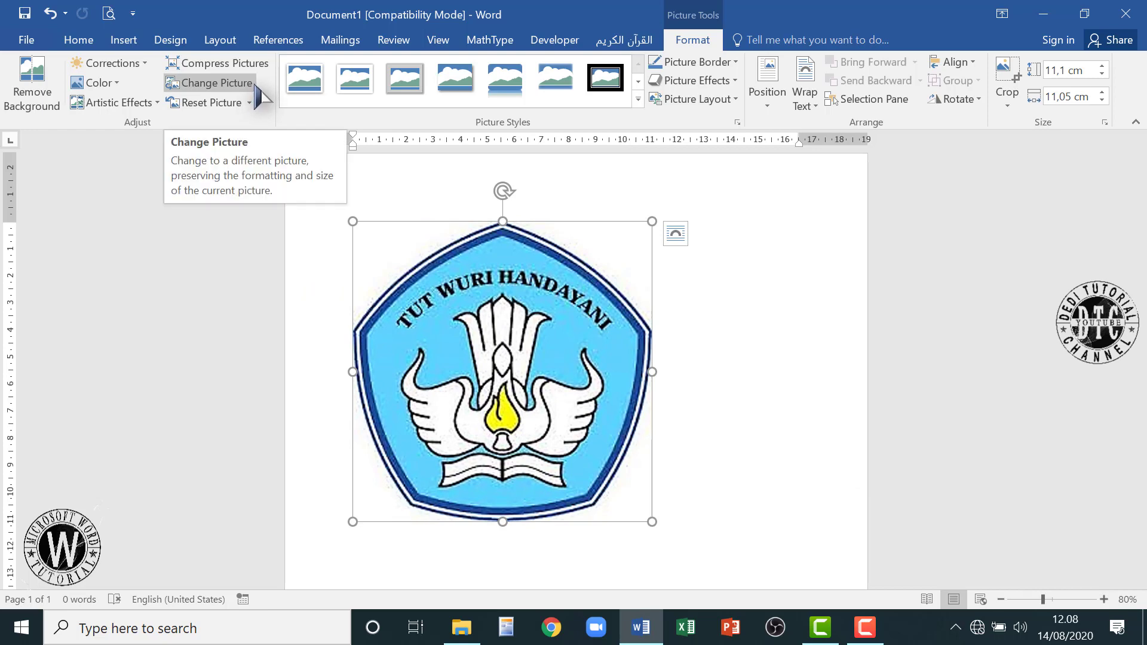
Try to change the logo to a different picture, and dismiss the dialog.
click(234, 86)
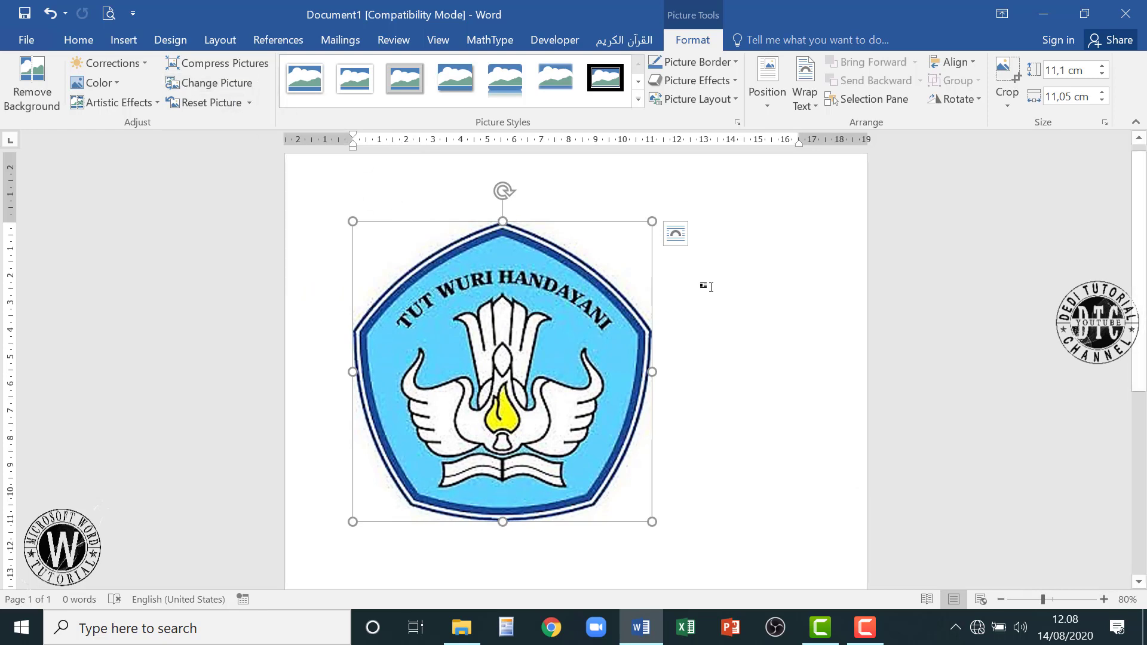
click(225, 84)
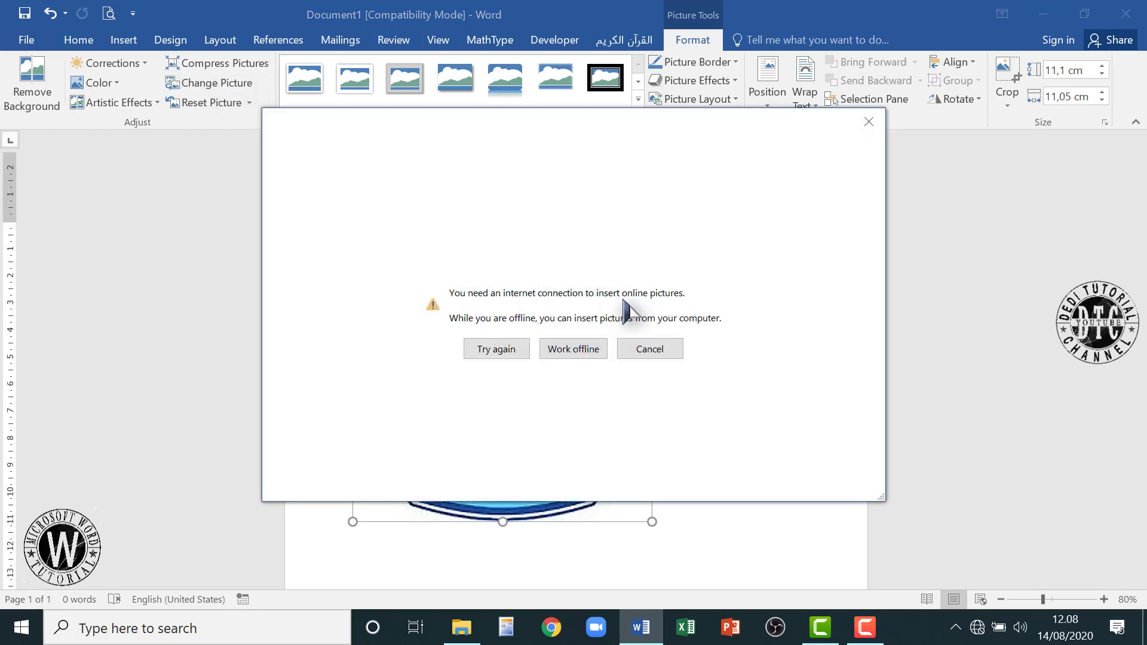
click(869, 123)
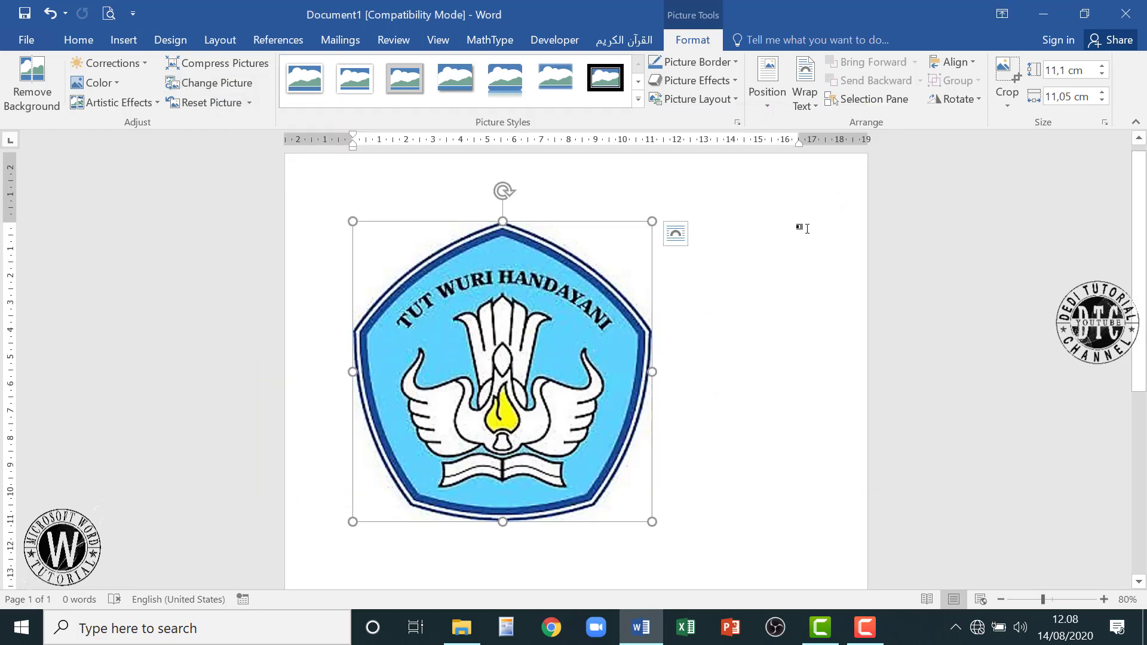
Reset the logo picture's formatting while keeping its size.
click(249, 103)
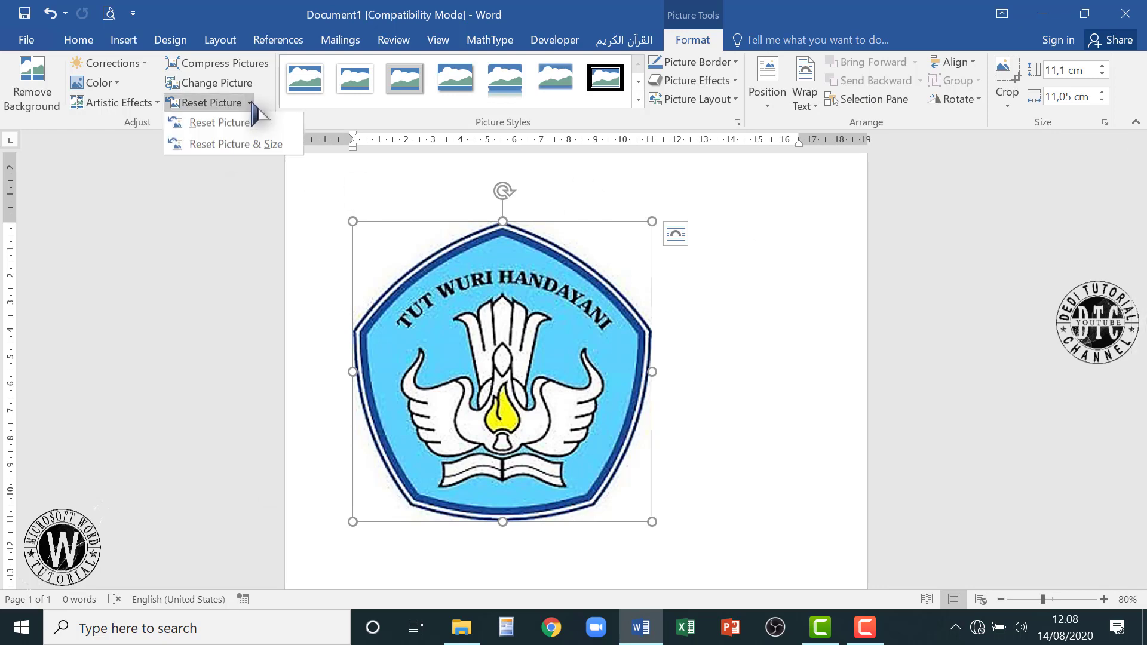
click(242, 126)
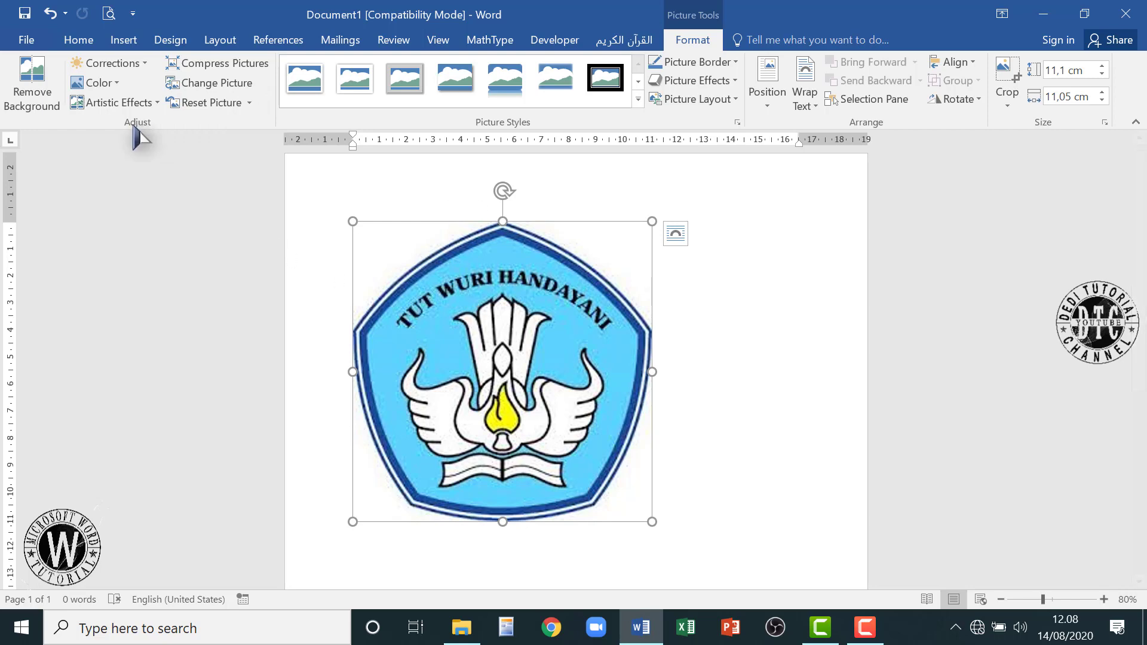
Sharpen the logo picture by 50%, and reset the picture's formatting.
click(149, 64)
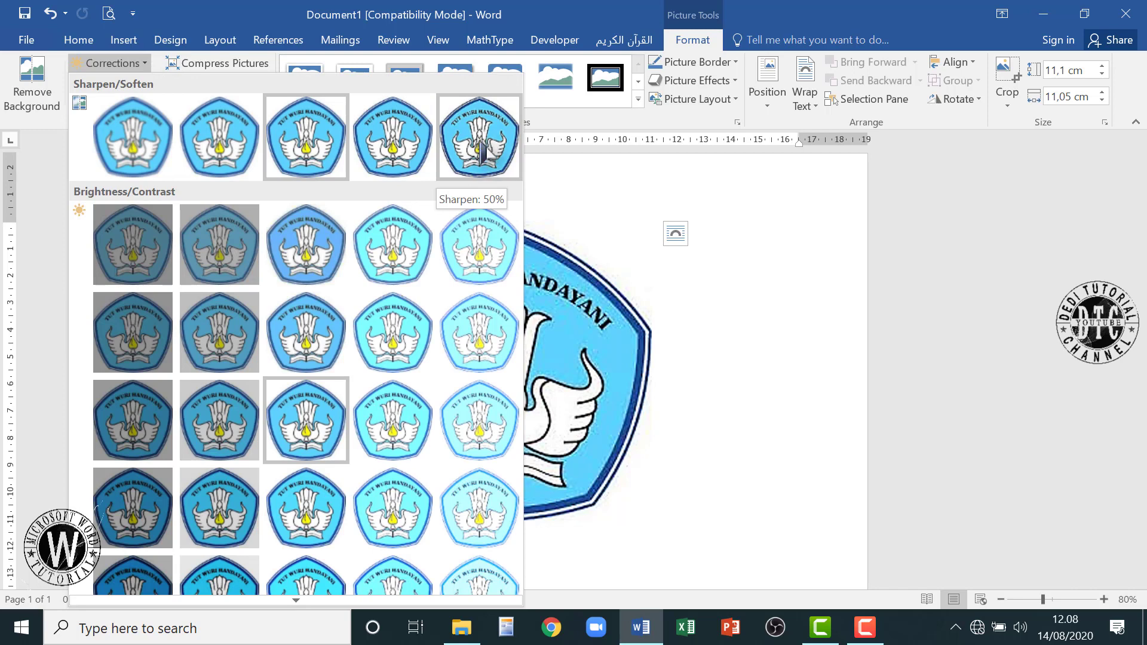
click(480, 147)
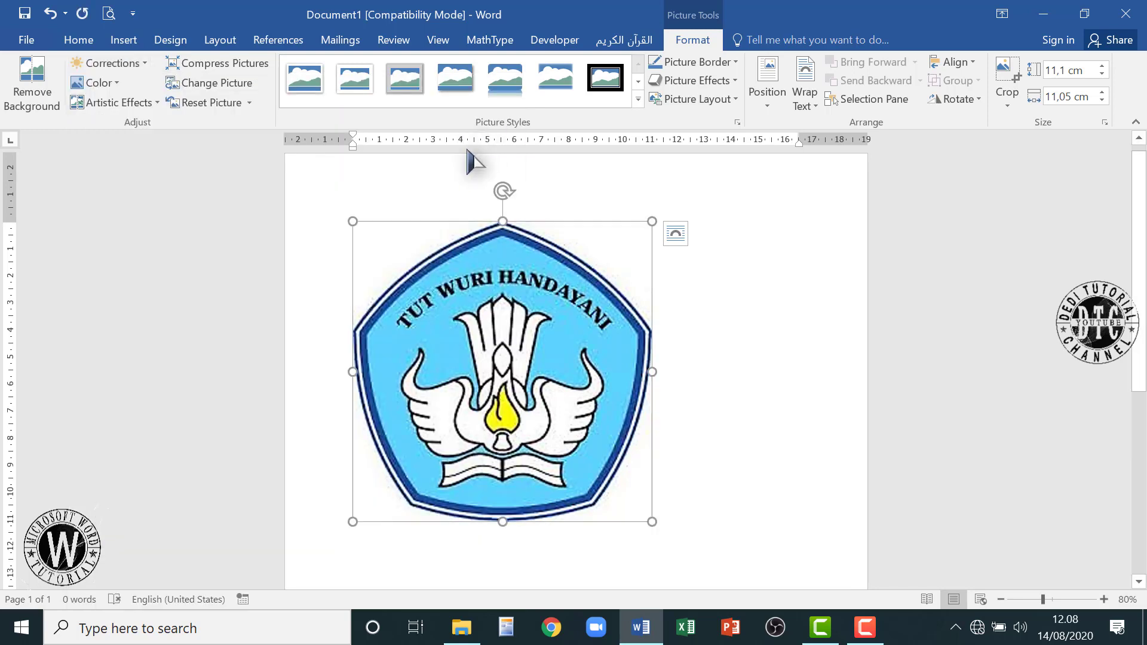
click(194, 107)
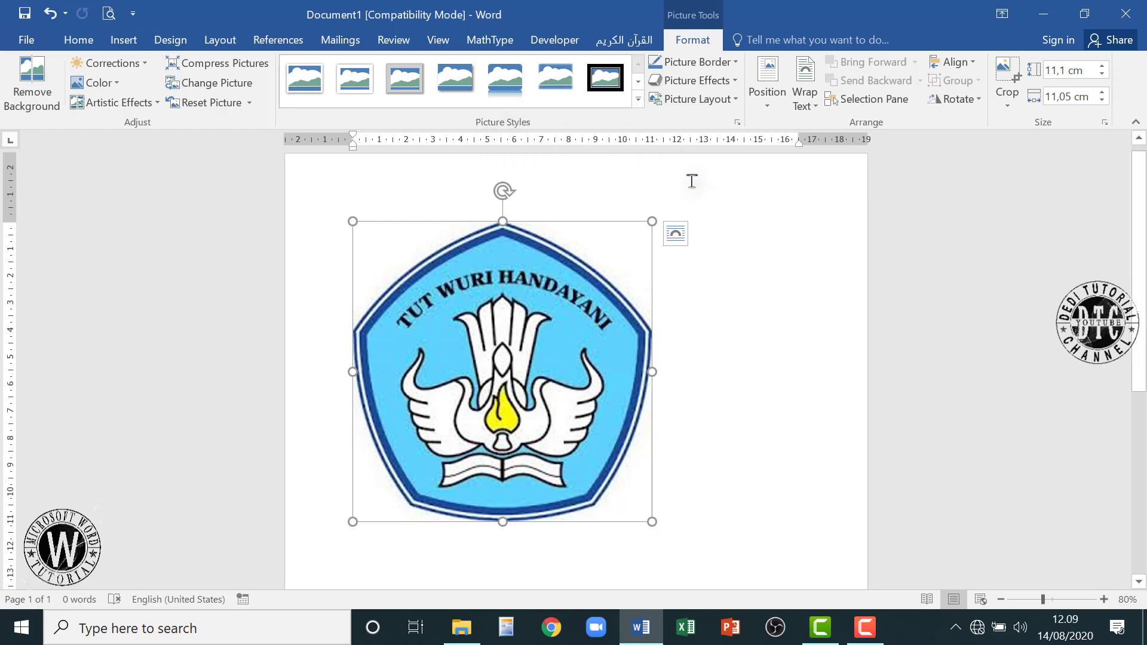
Examine the picture styles, border options and picture effects available for the logo, including the dashes and 3-D Rotation choices.
click(638, 99)
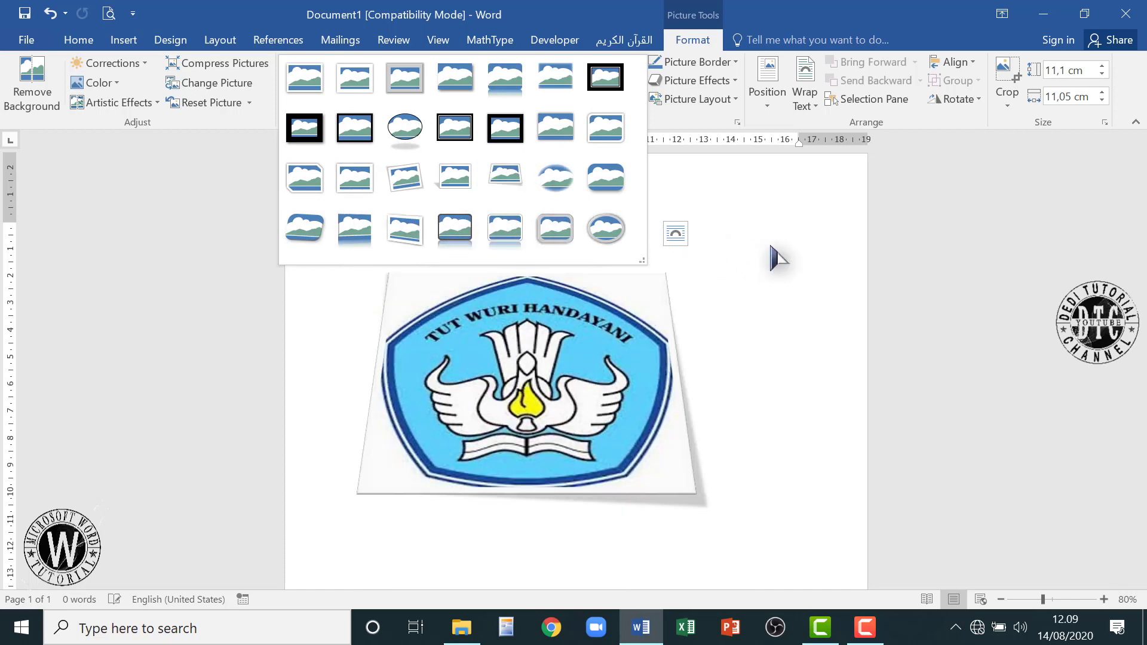
click(769, 245)
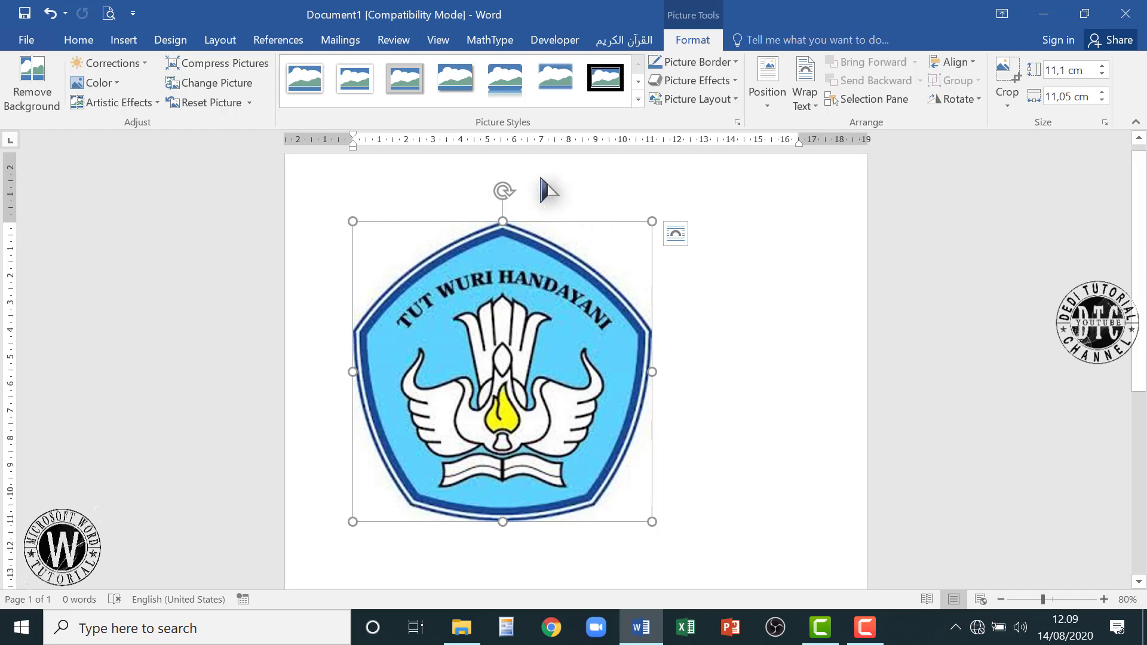
click(740, 63)
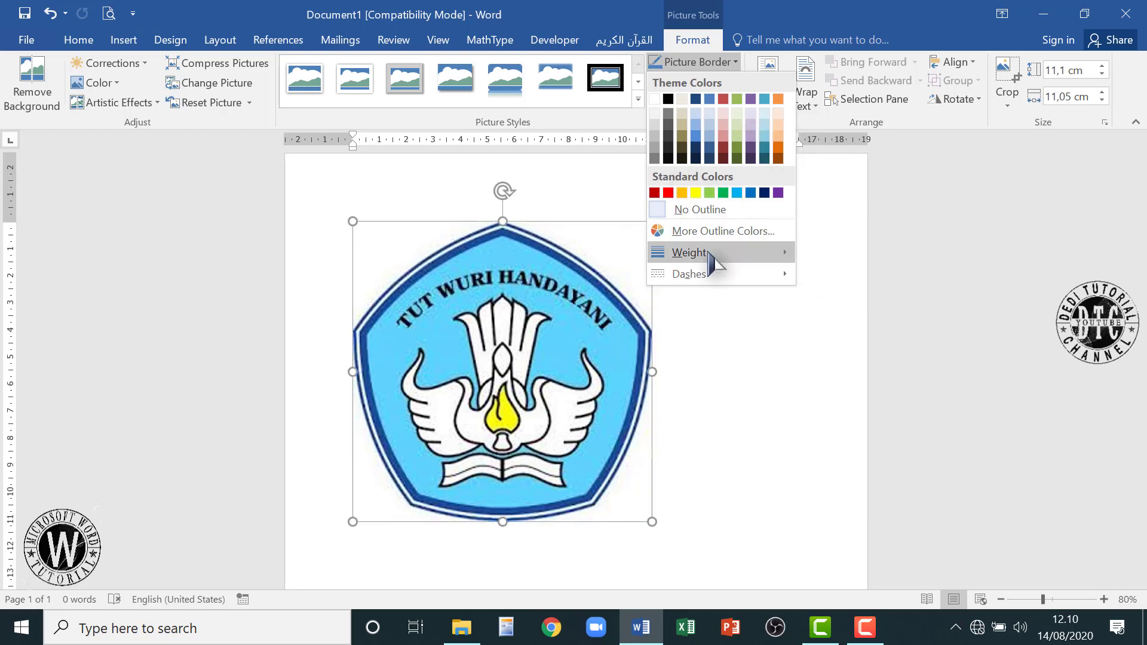
mouse_move(785, 266)
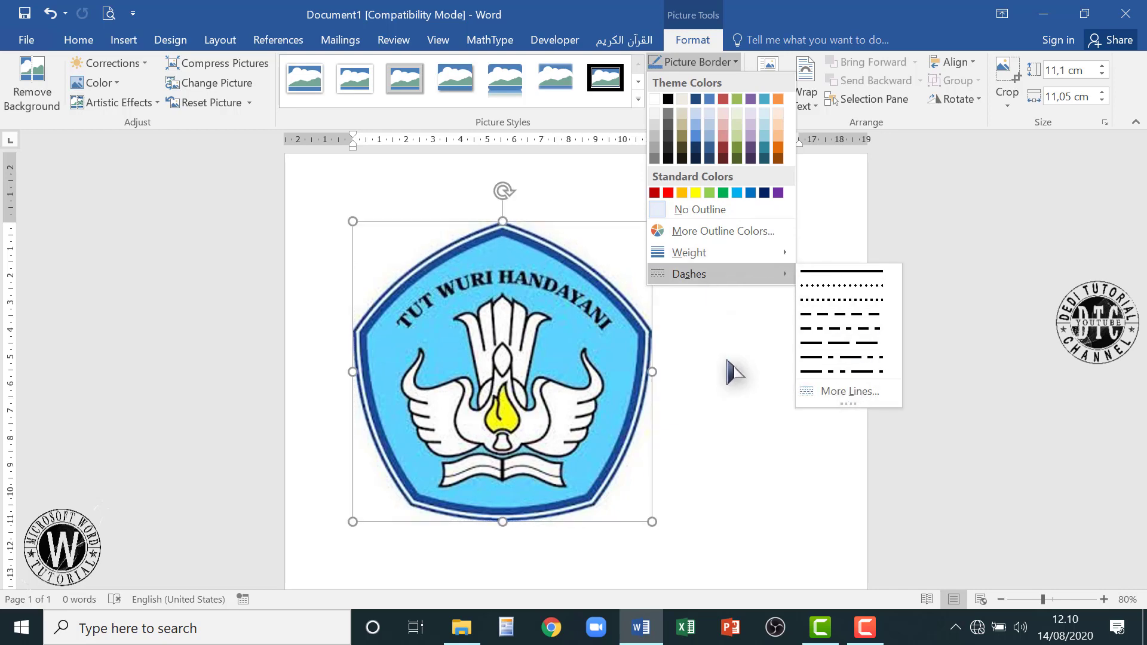
click(740, 304)
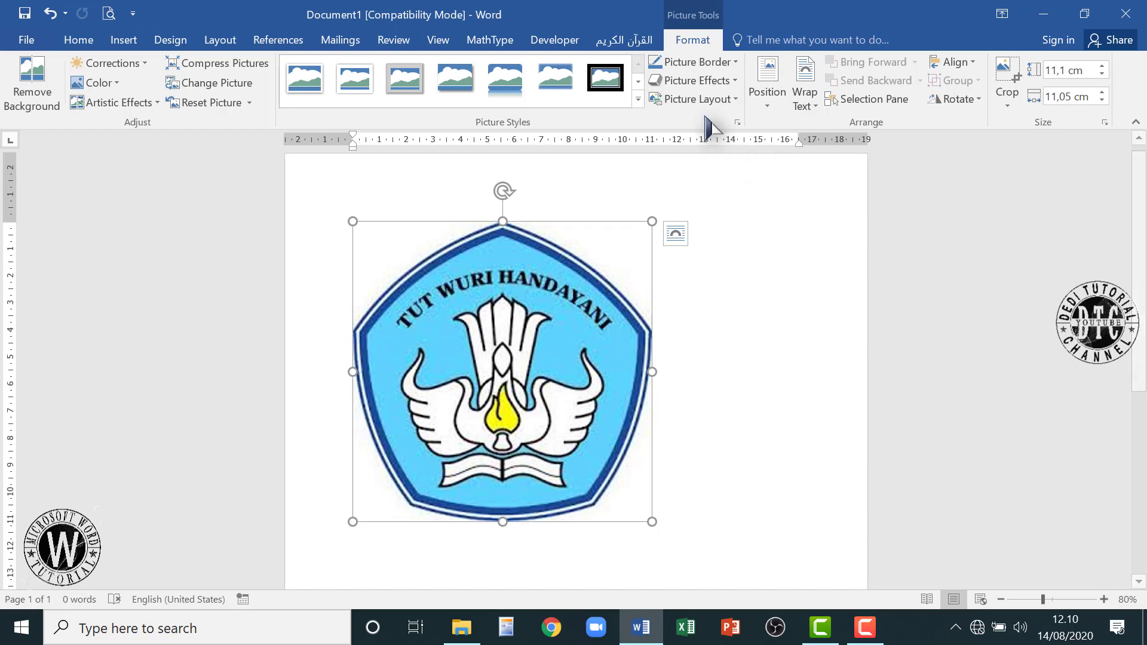
click(736, 81)
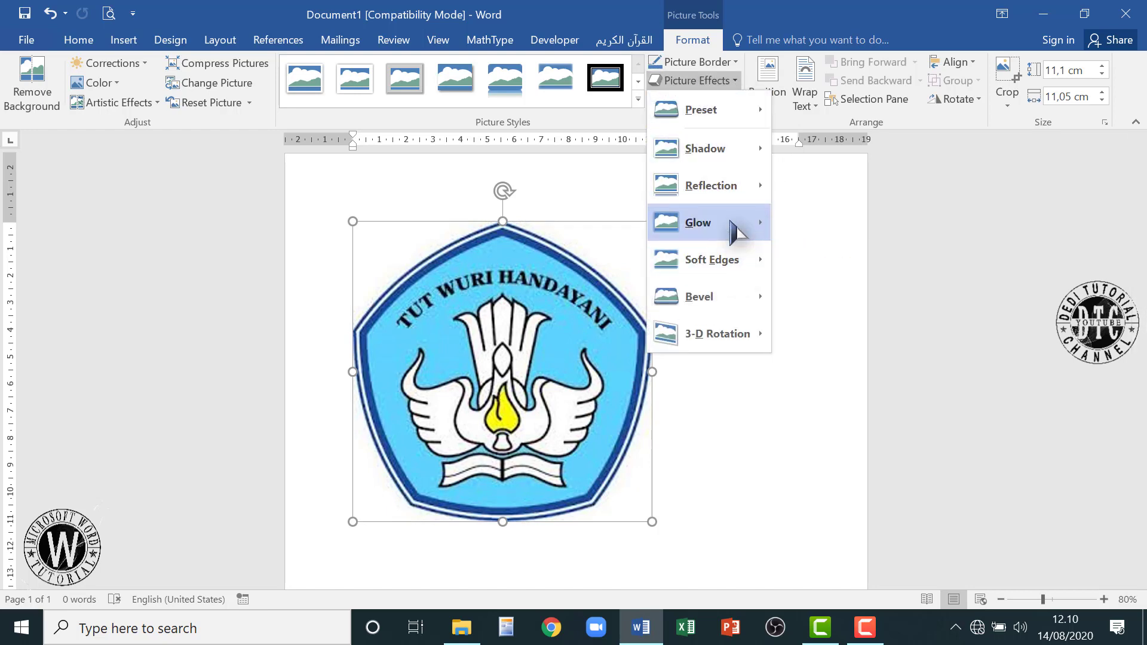
mouse_move(728, 235)
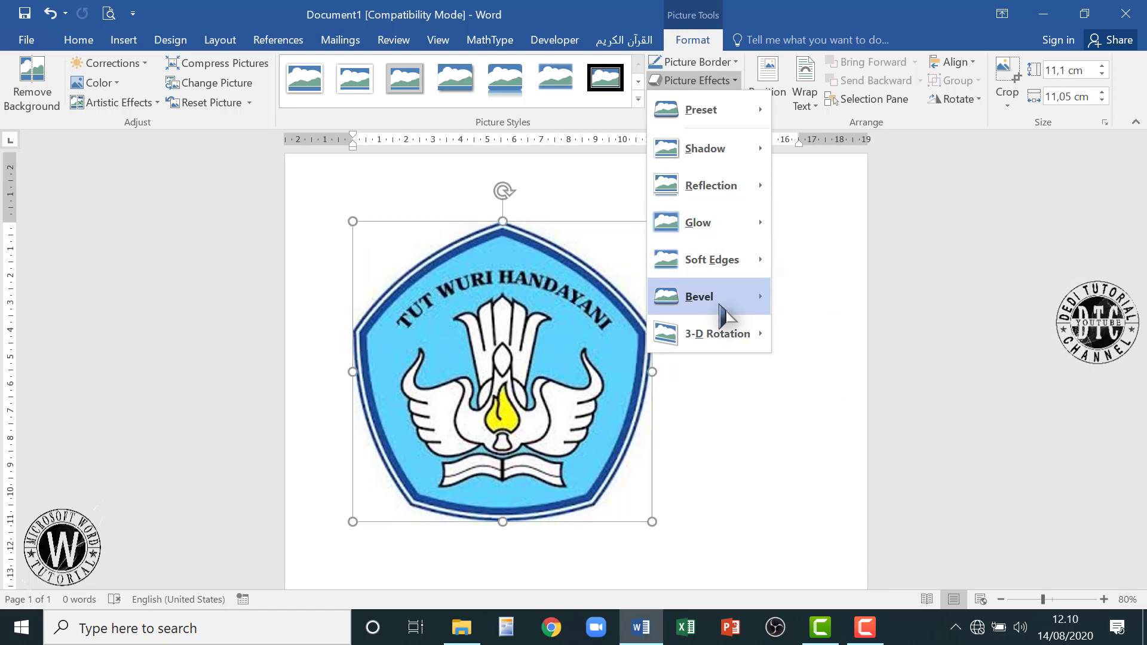
mouse_move(719, 335)
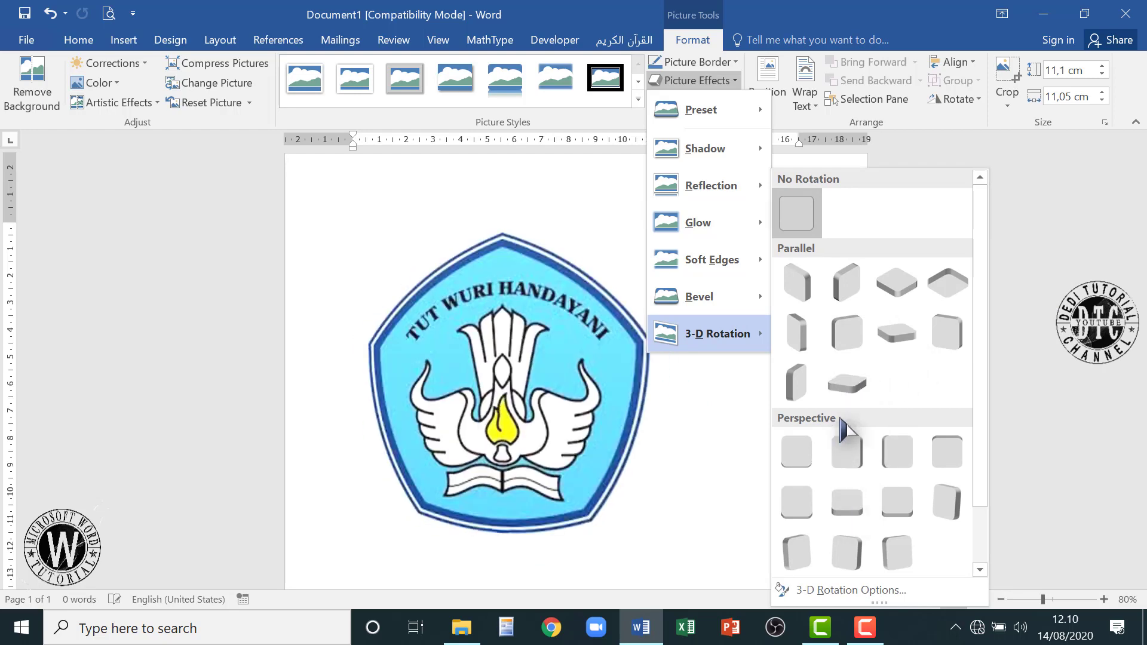
click(711, 399)
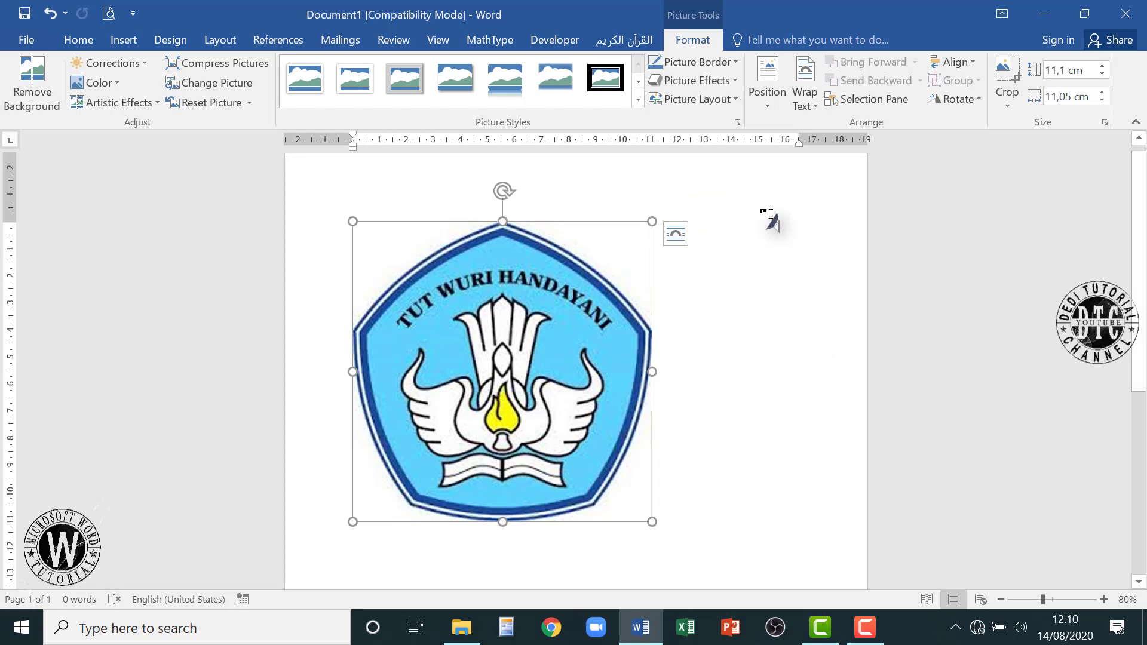
Convert the logo to the Hexagon Cluster picture layout, and undo the conversion.
click(738, 103)
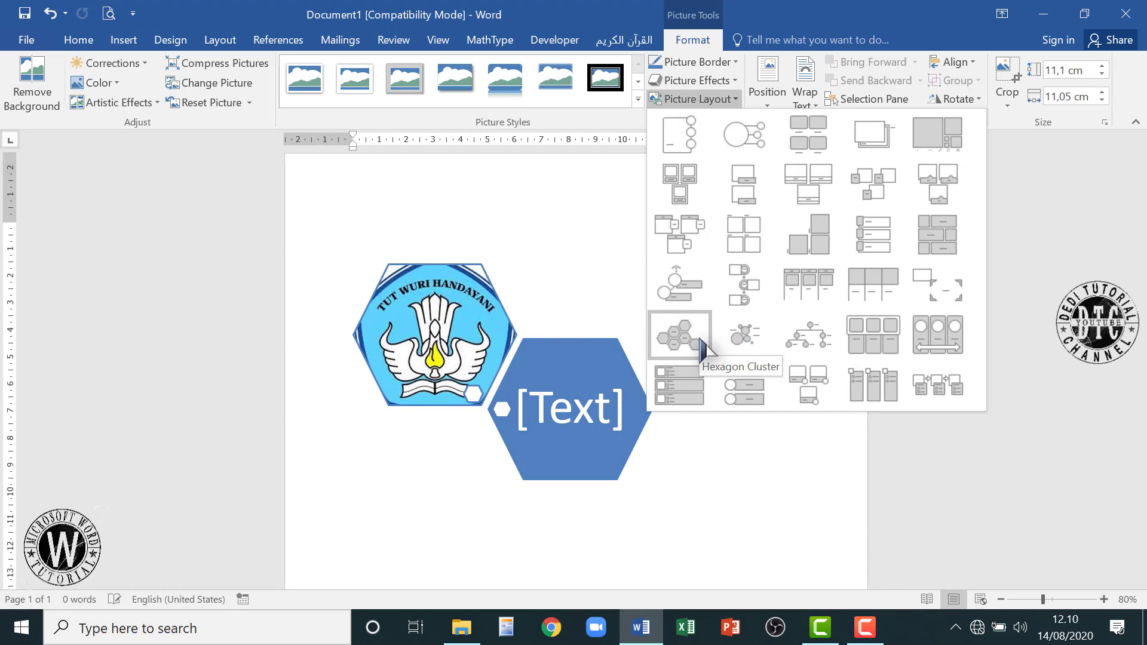
click(703, 347)
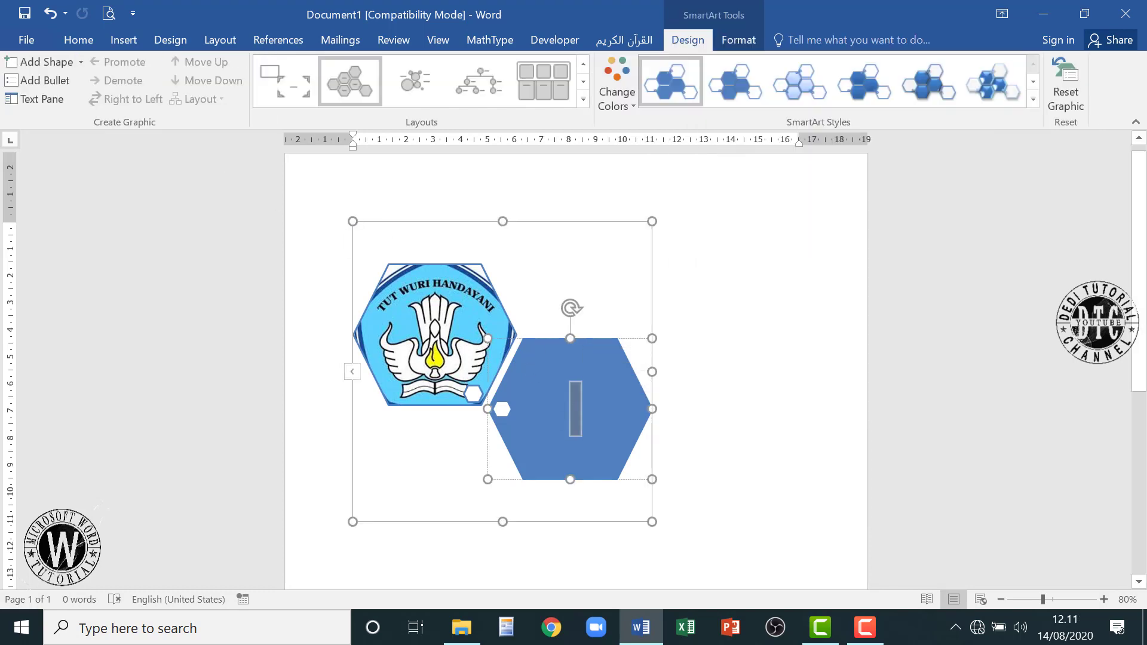
click(50, 13)
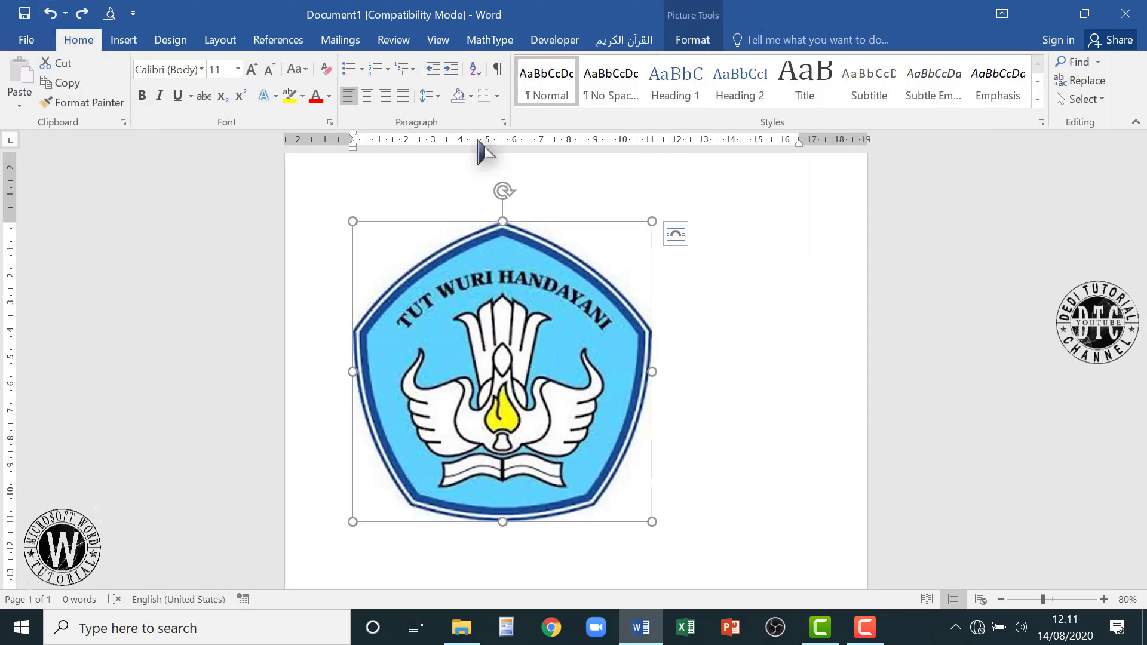
click(692, 40)
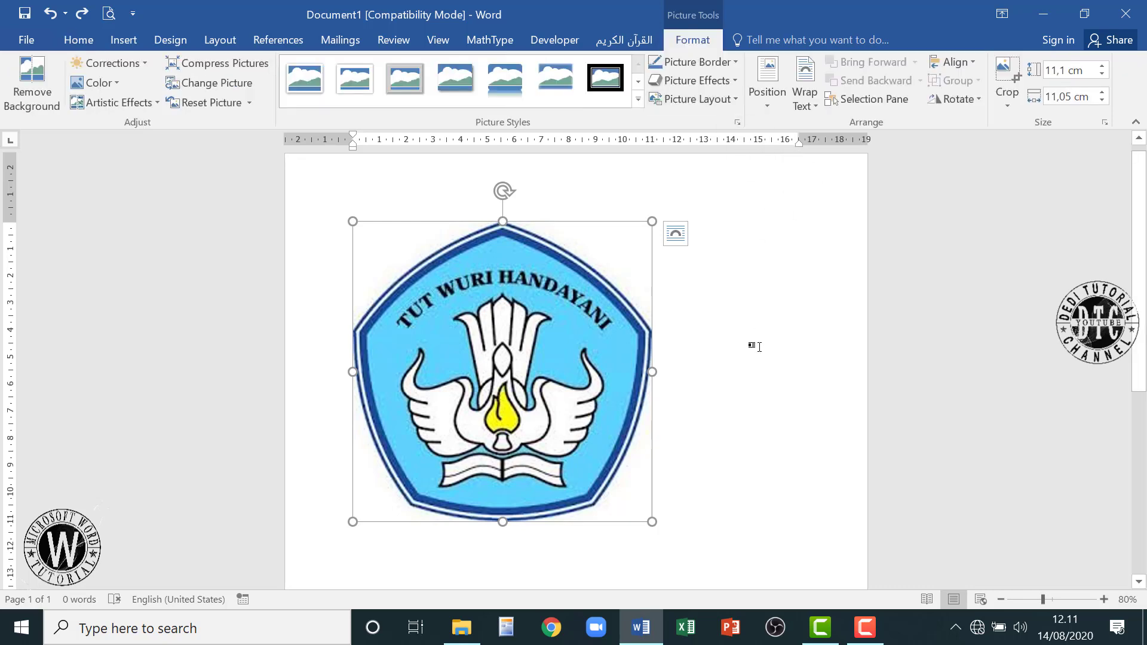
Try the logo in the top center of the page, and position it in the middle center with square text wrapping.
click(768, 109)
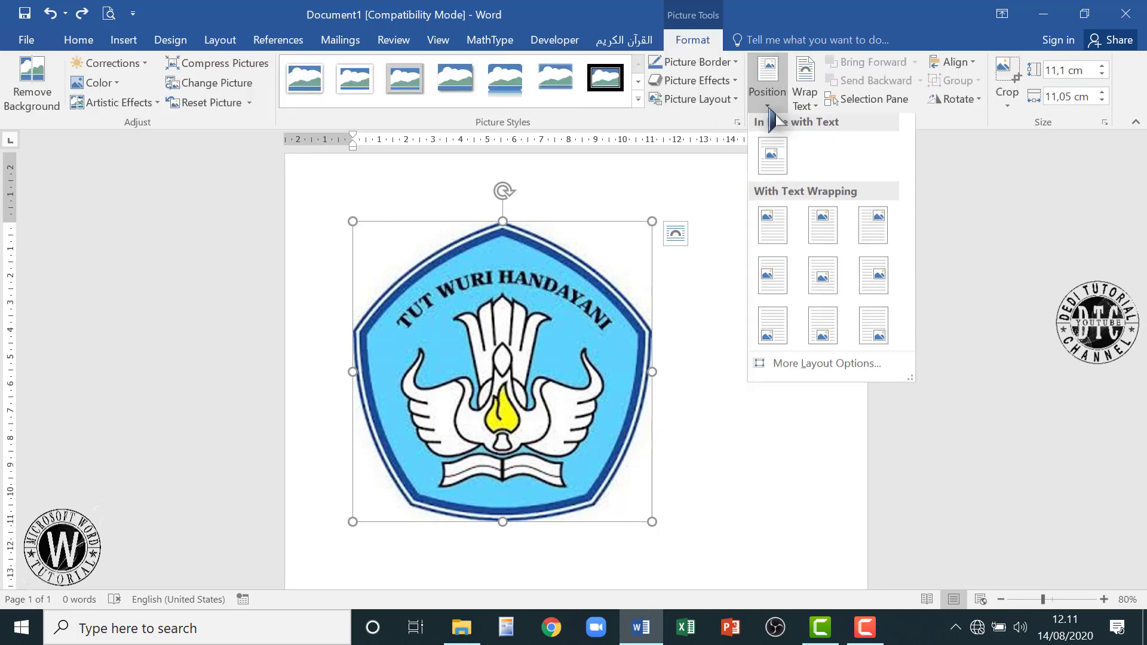
click(774, 166)
click(767, 95)
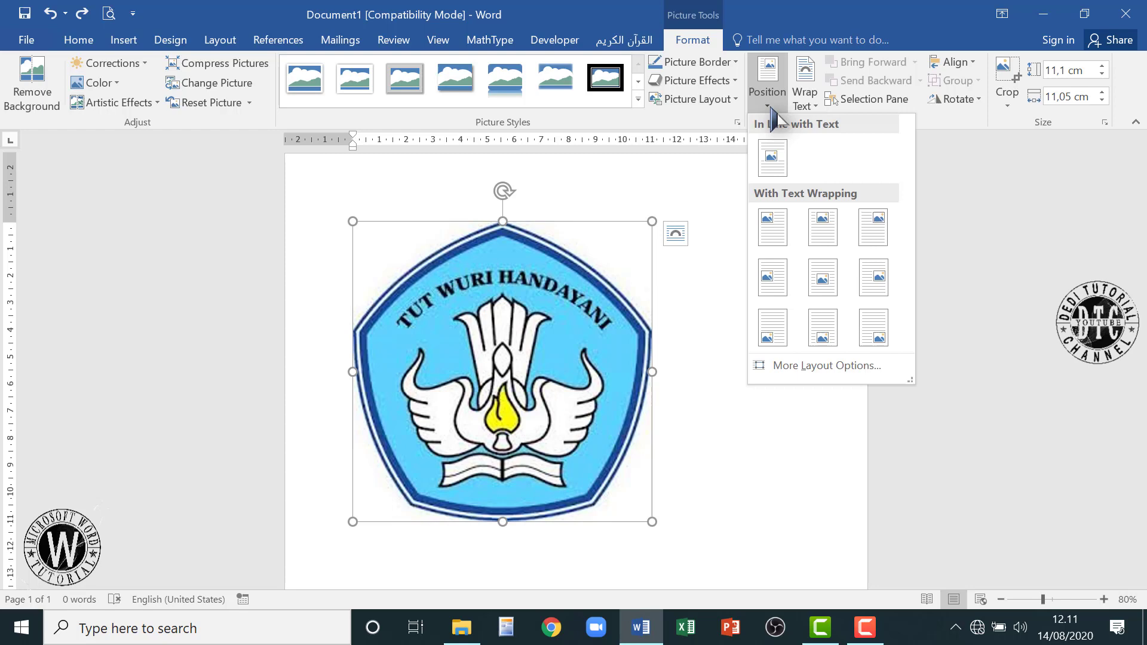
click(827, 245)
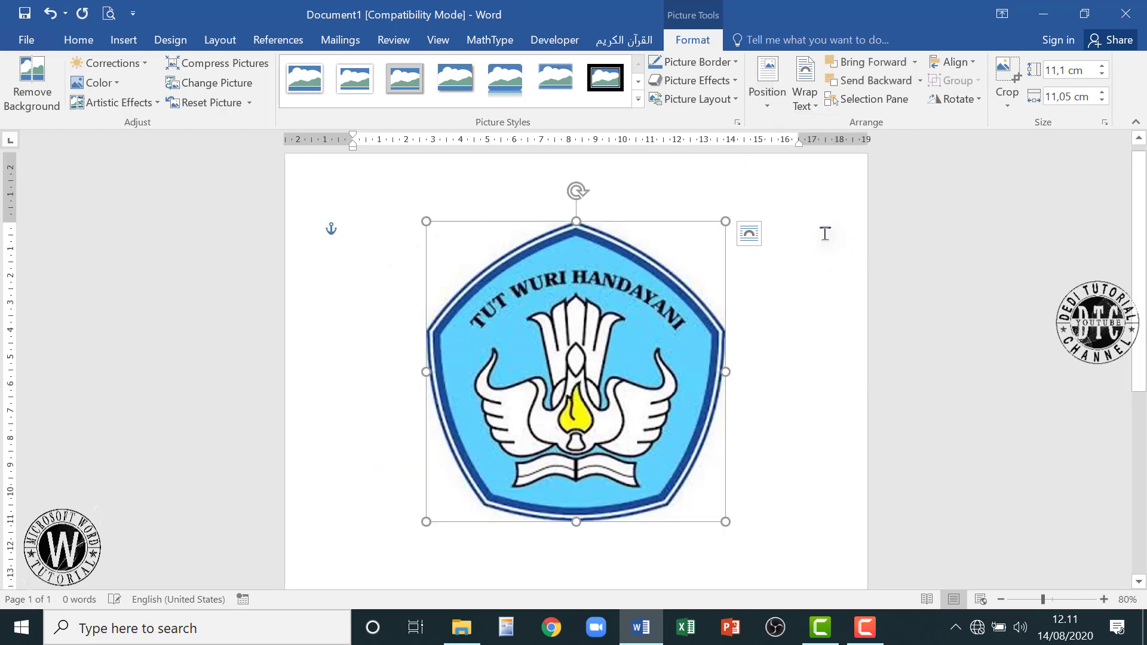
click(767, 99)
click(822, 277)
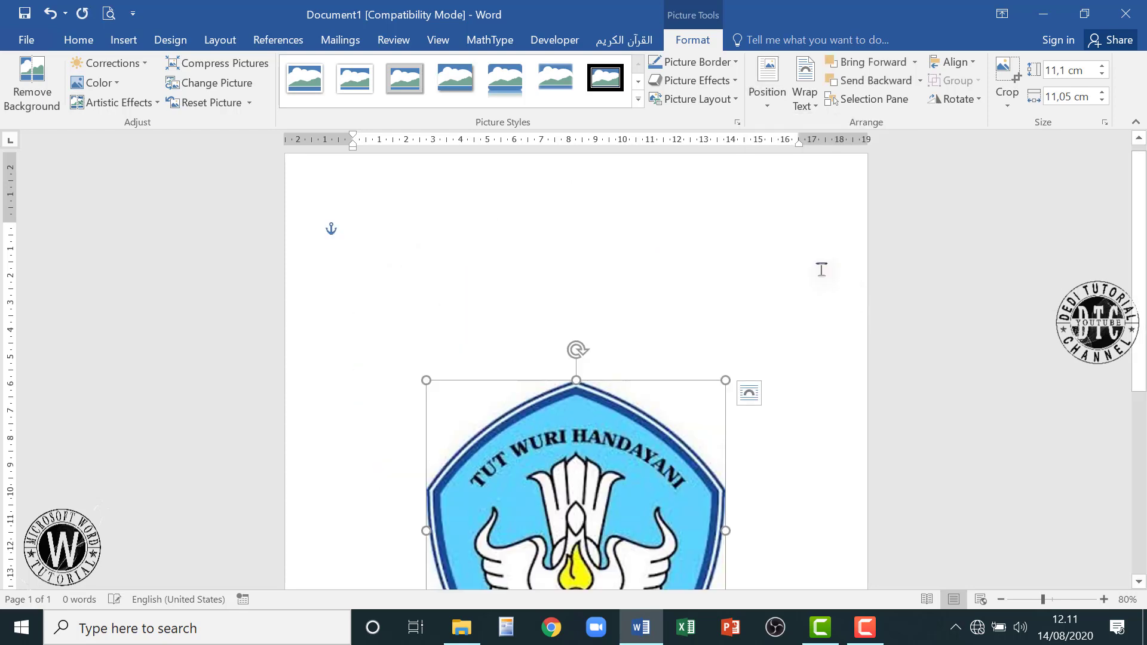
Preview other page positions for the logo, and move it freely to the top-left corner of the page margins.
click(1021, 599)
click(775, 105)
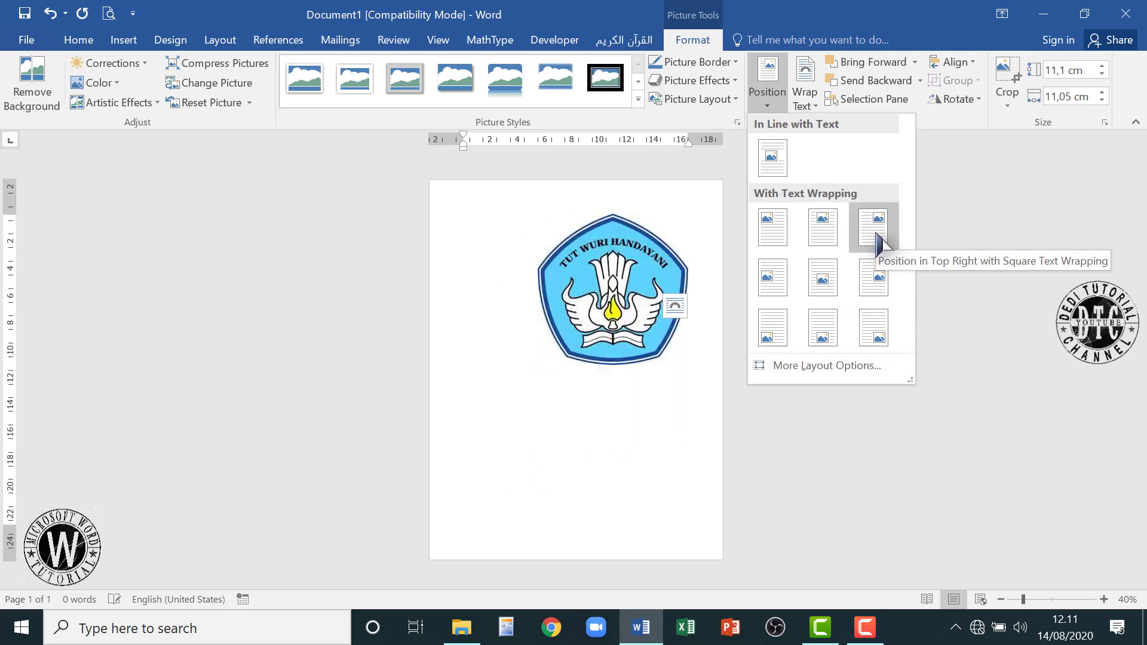
click(766, 106)
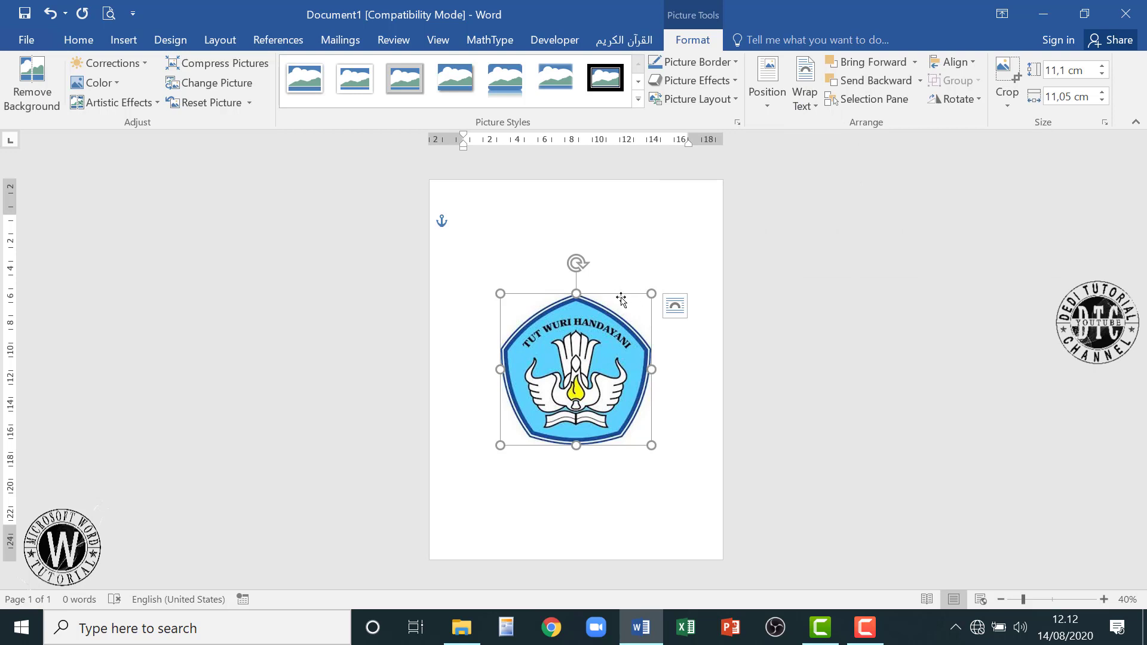
drag(624, 287, 679, 289)
drag(660, 337, 591, 215)
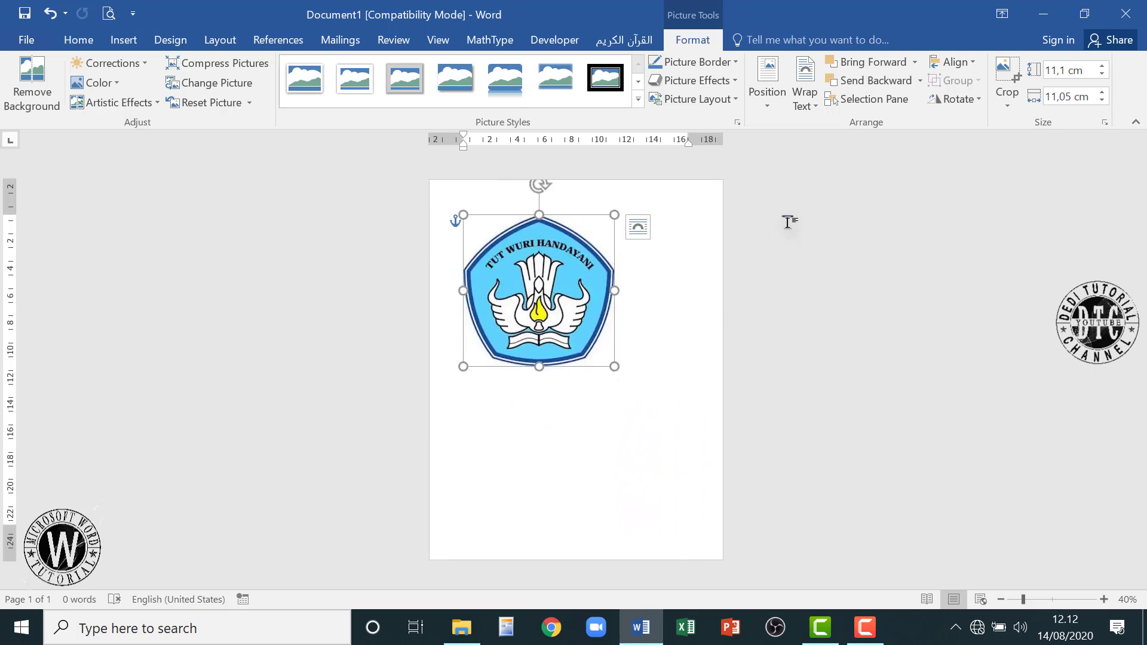
Review the logo's text wrapping options, and add a line of repeated letter d above and below the logo.
click(806, 105)
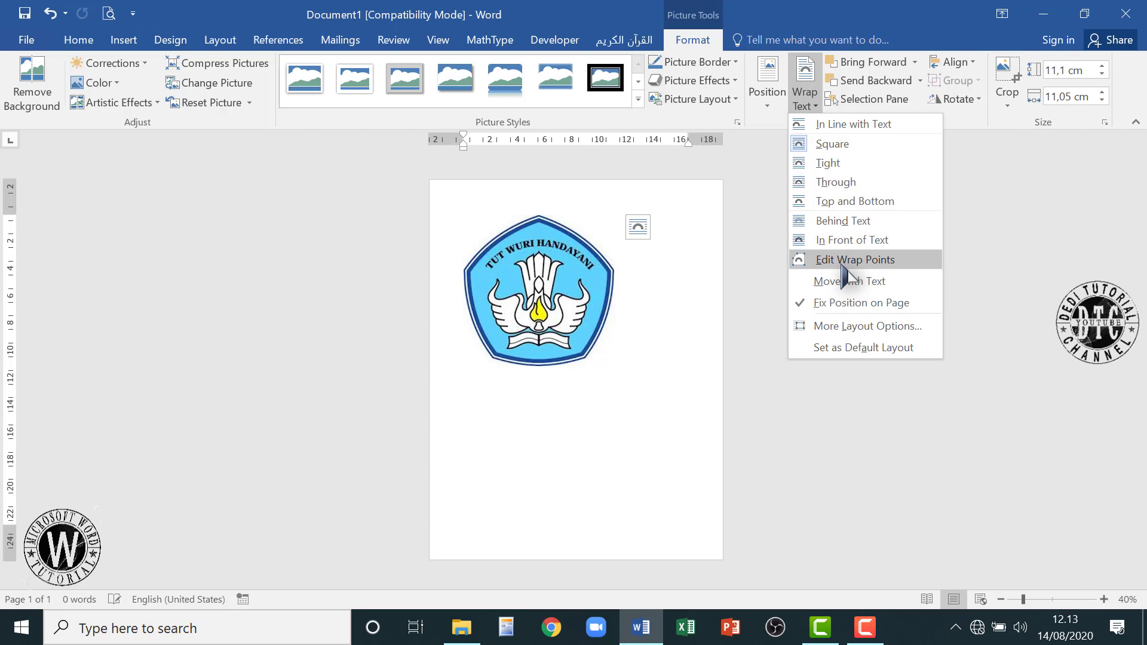
key(Escape)
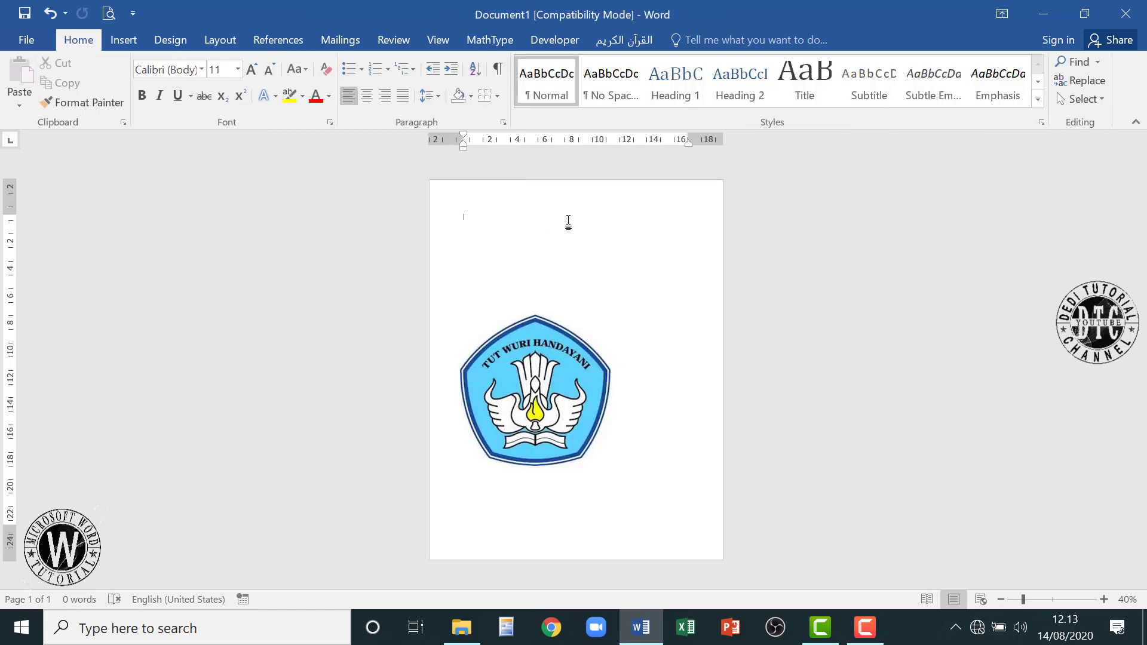
text(d)
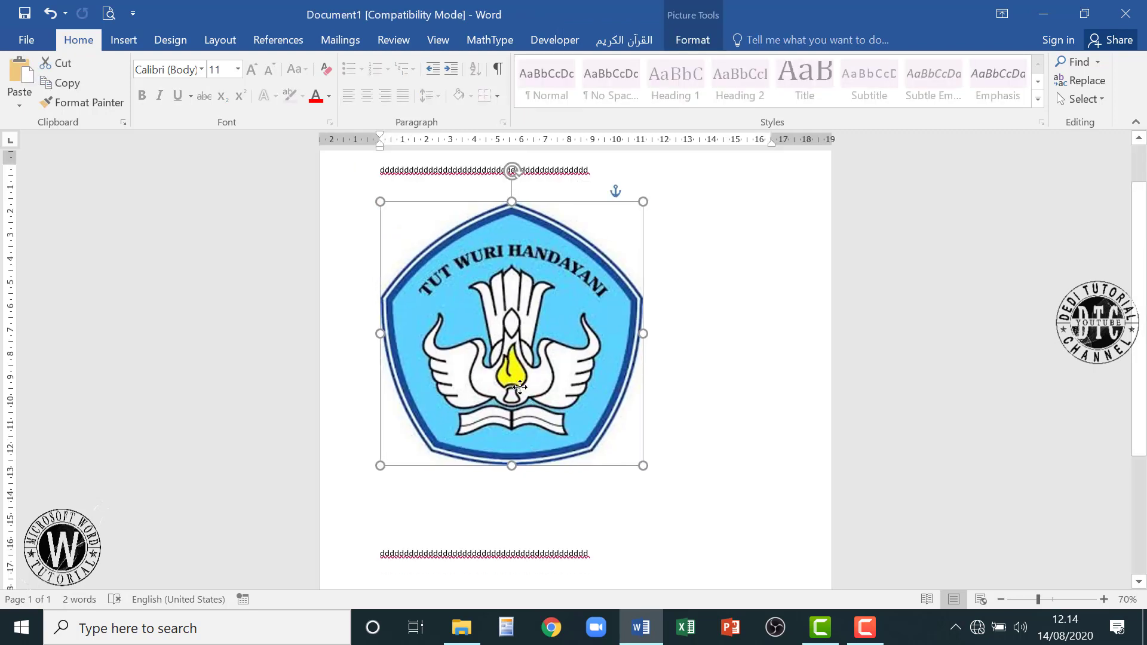
Move the logo between the two lines of d's, aligned with the left margin.
drag(507, 394, 542, 415)
click(422, 496)
click(693, 40)
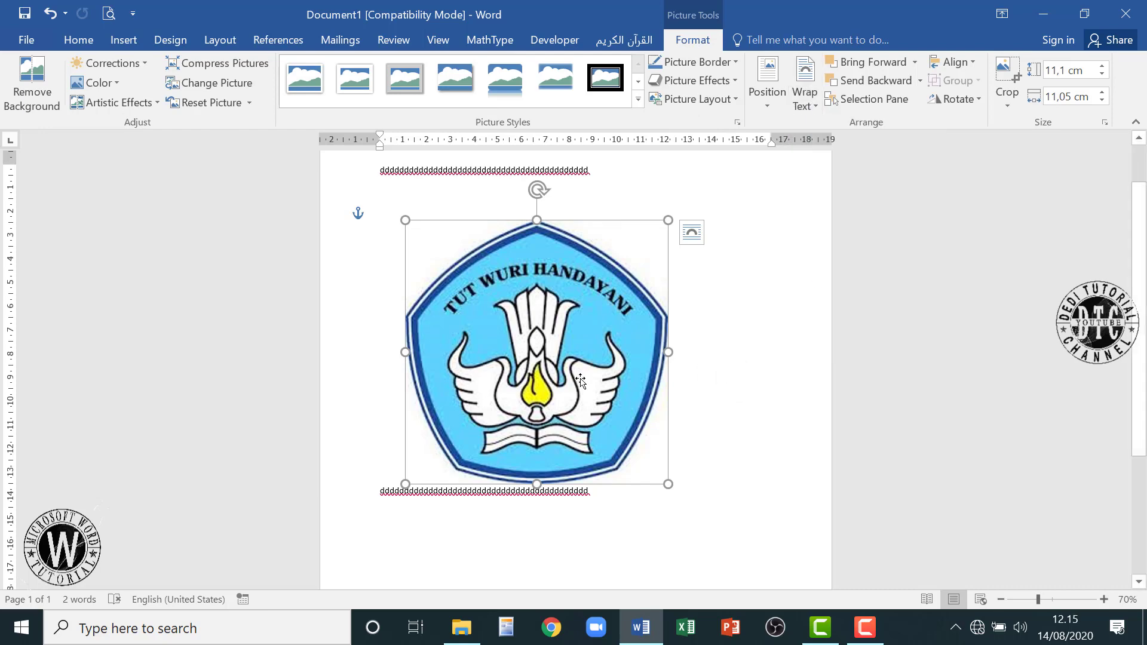
drag(580, 381, 554, 348)
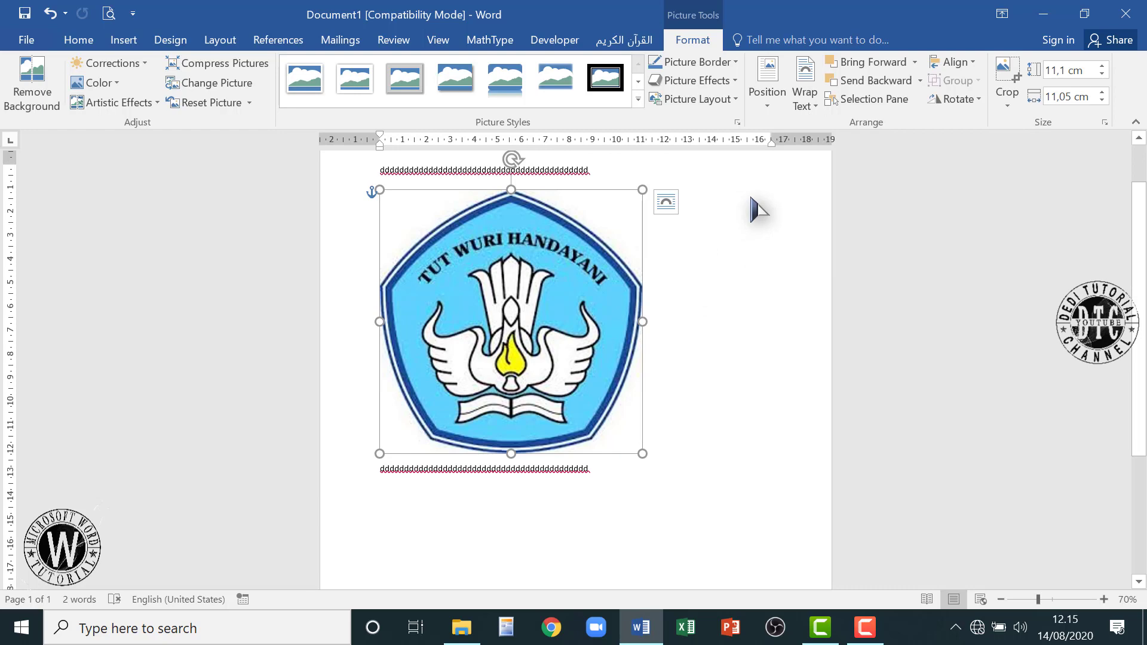
Set the logo's text wrapping to Behind Text, and place it between the two text lines.
click(804, 95)
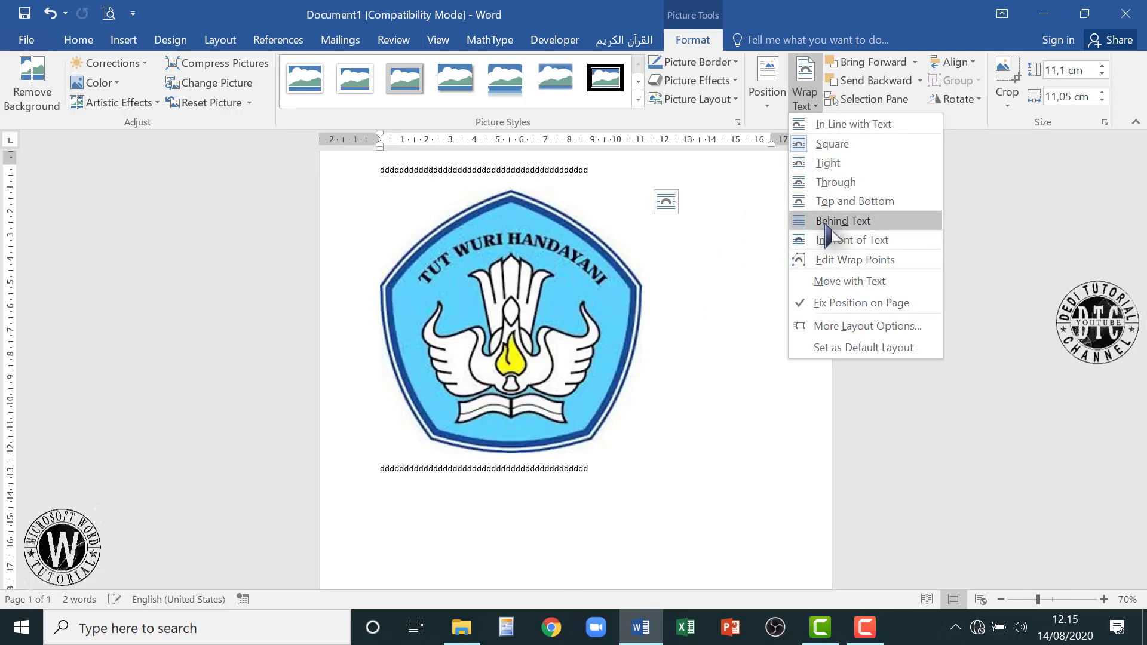
click(827, 222)
drag(533, 424, 536, 350)
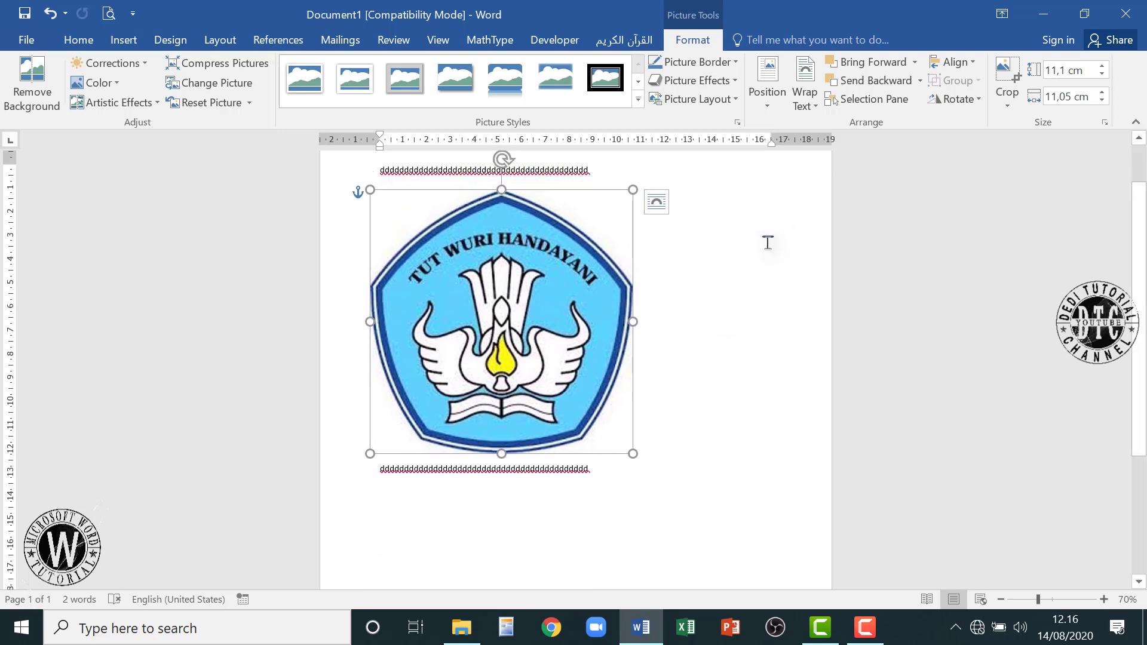
Examine the text wrapping and Bring Forward options for the logo, and deselect the picture.
click(805, 99)
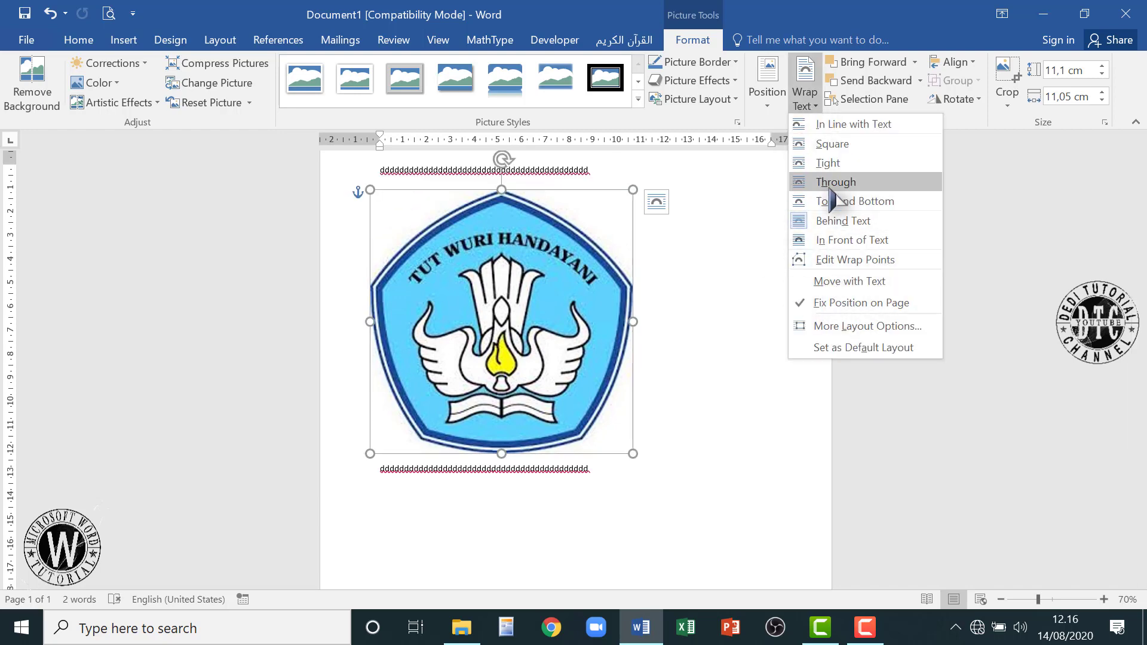
click(736, 305)
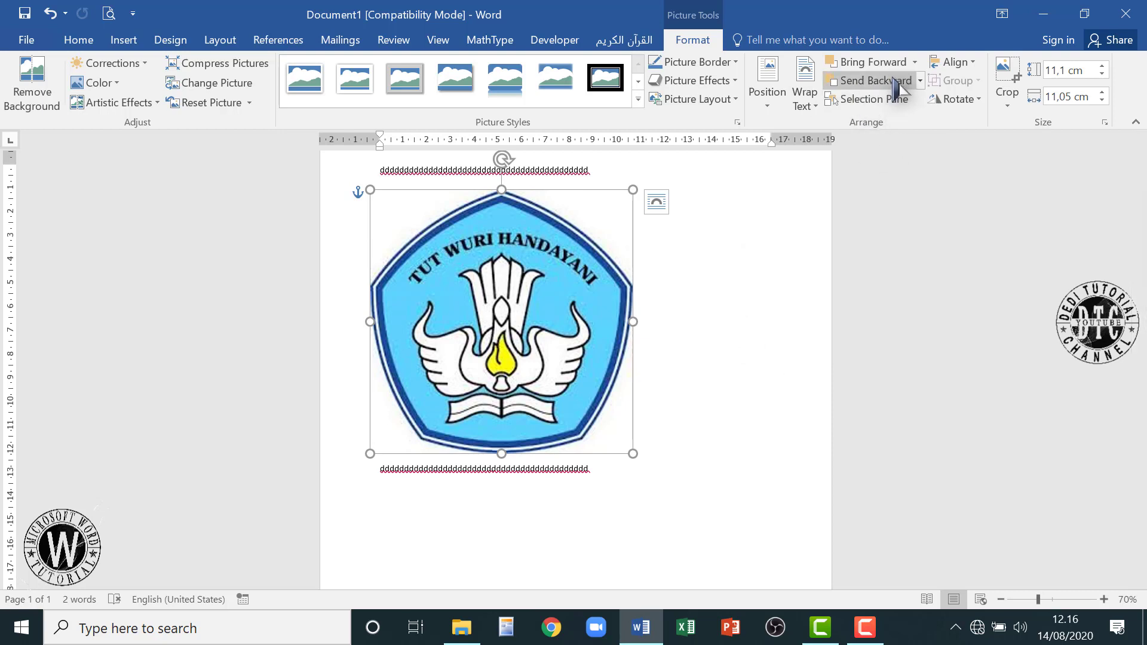
click(915, 62)
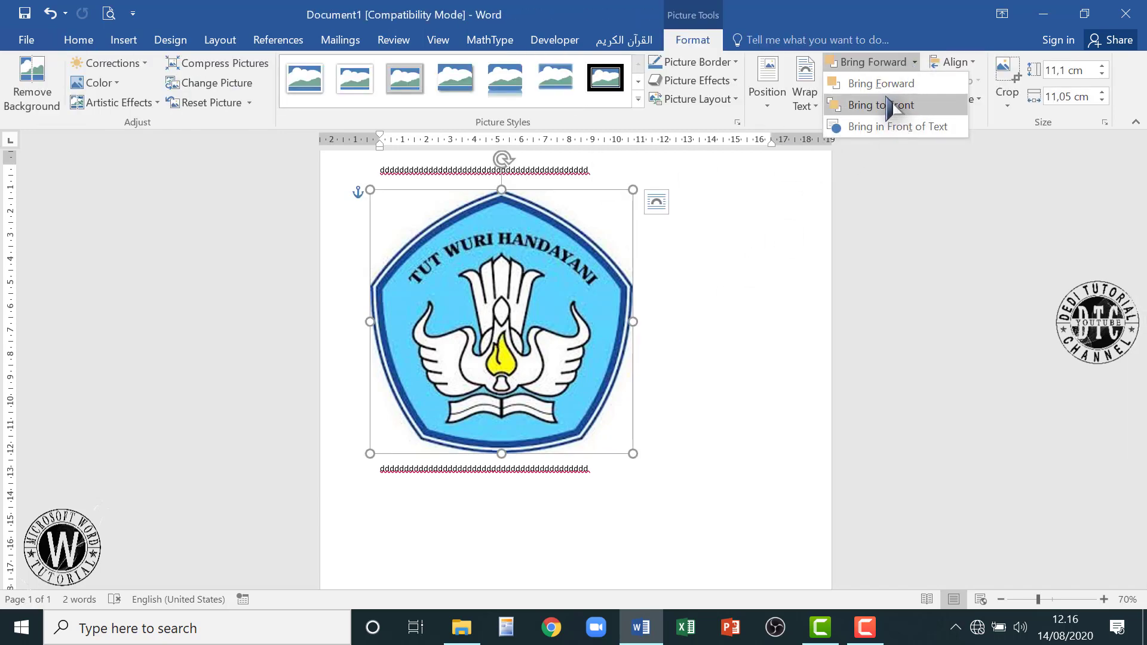
click(665, 340)
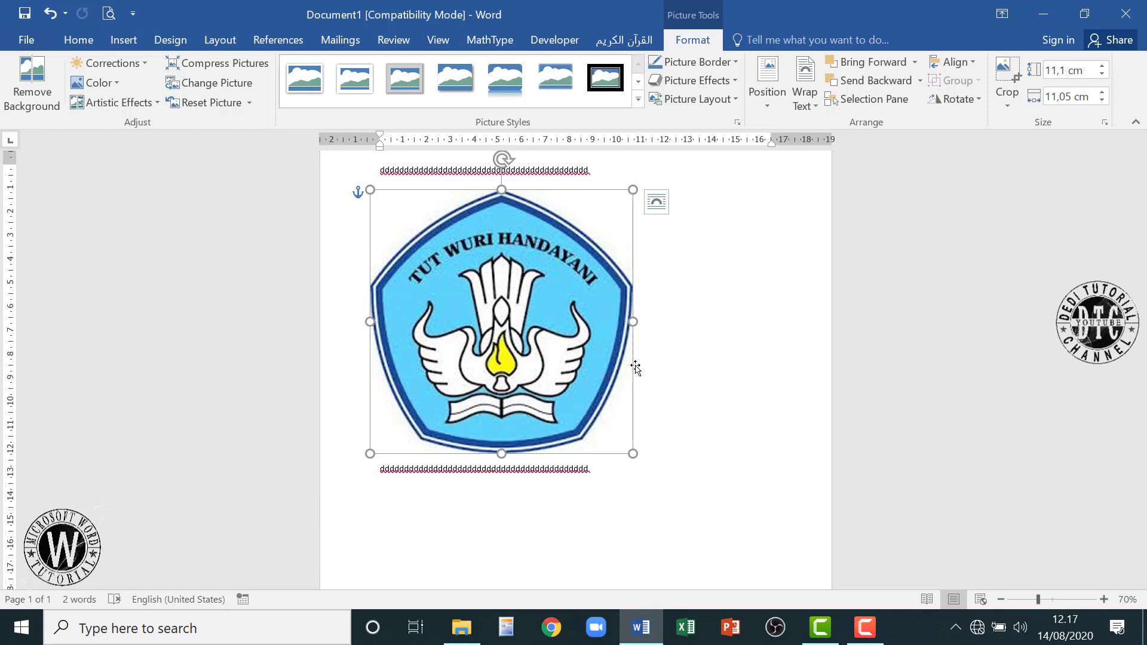
click(714, 361)
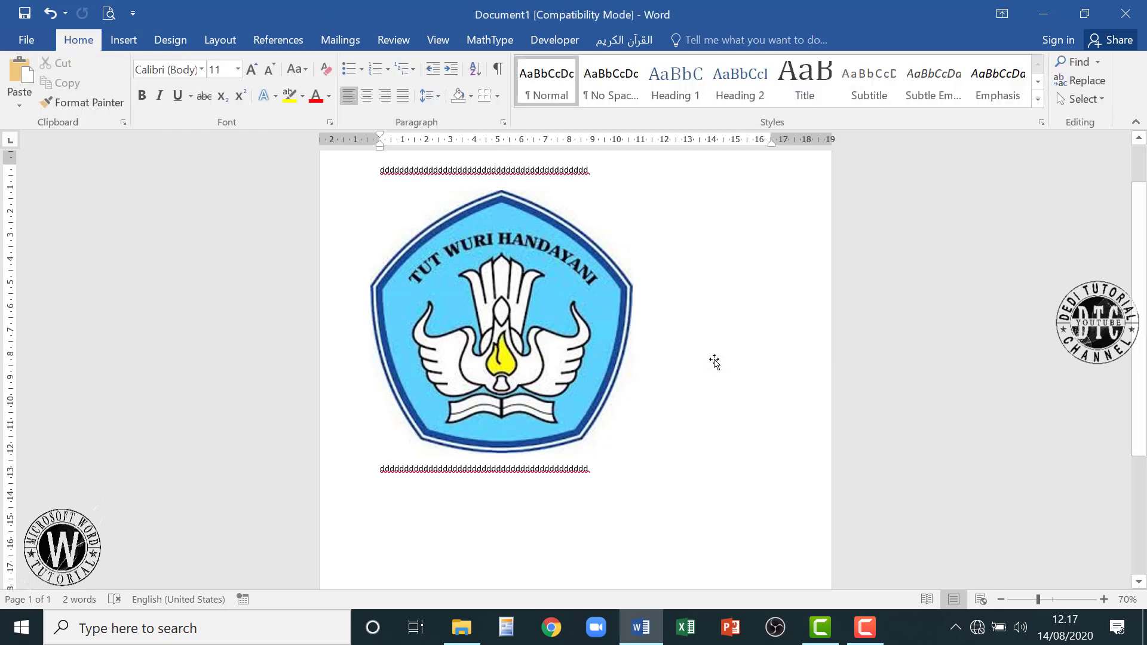
Duplicate the logo several times and spread the overlapping copies across the page.
click(612, 374)
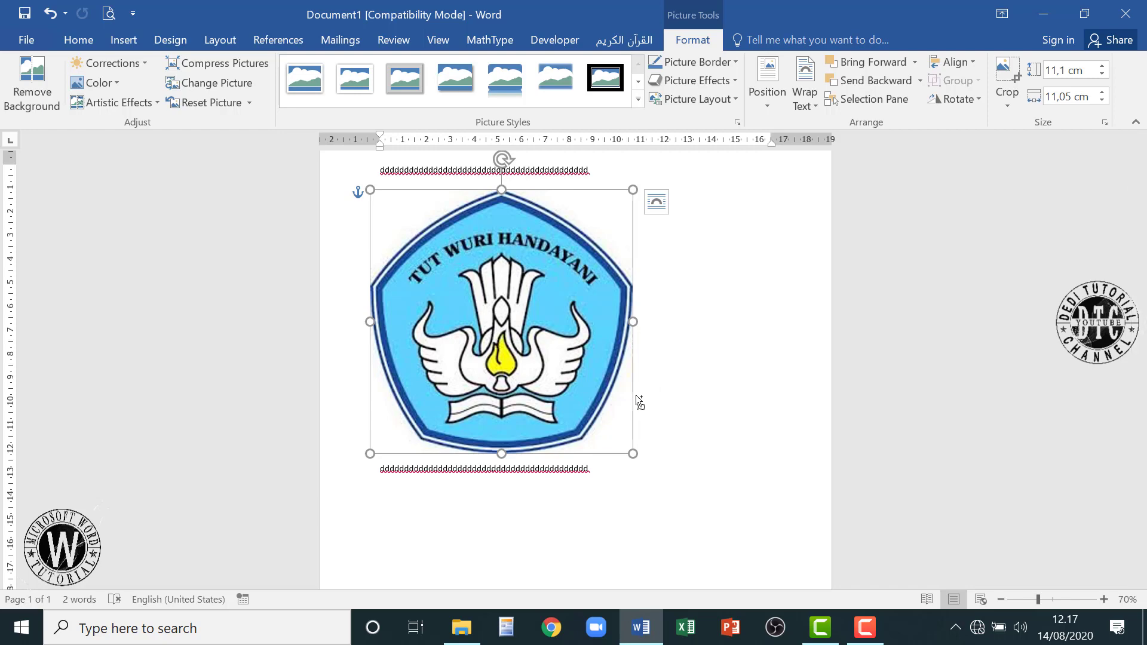
drag(636, 395, 758, 397)
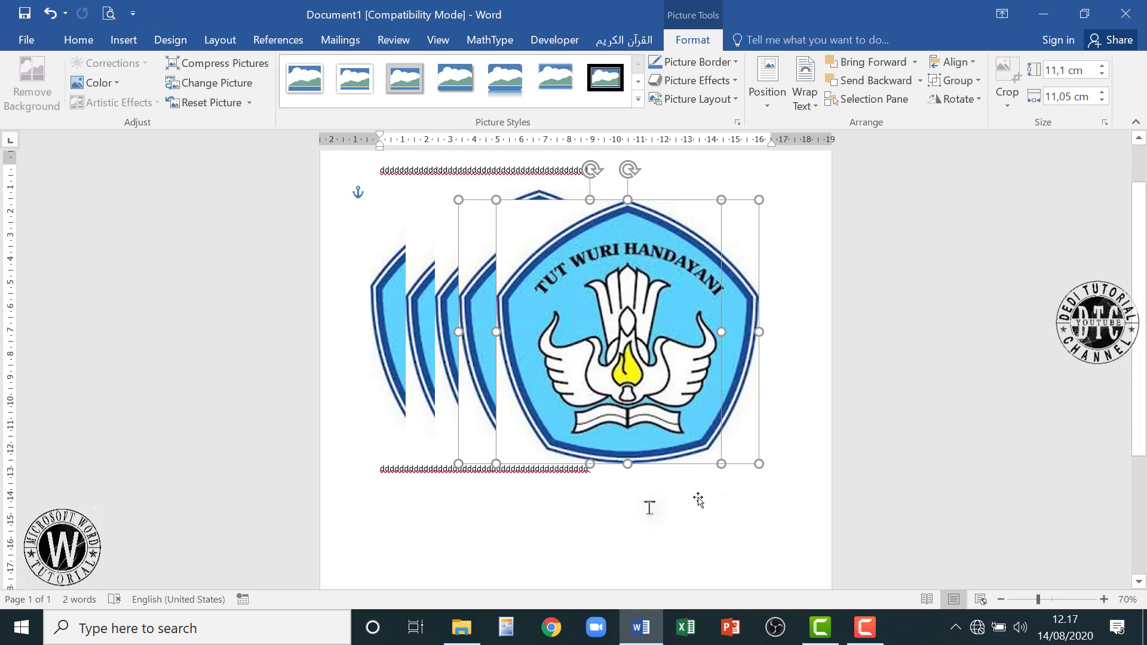
click(711, 481)
drag(576, 542, 577, 542)
drag(678, 405, 745, 521)
drag(532, 352, 512, 426)
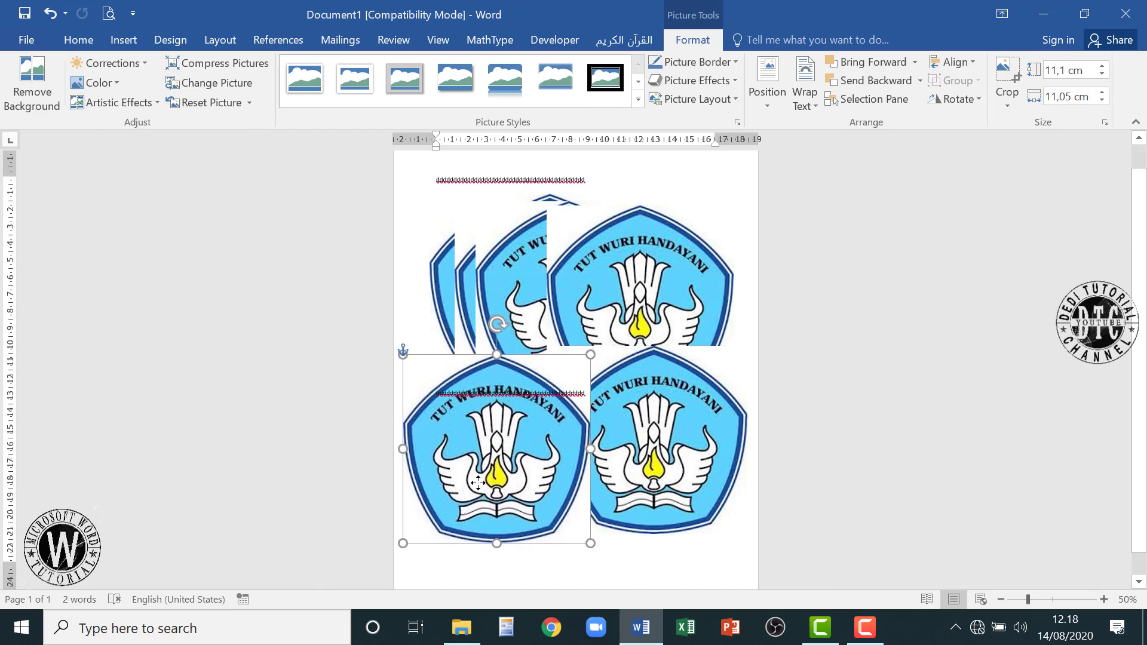
drag(631, 281, 649, 287)
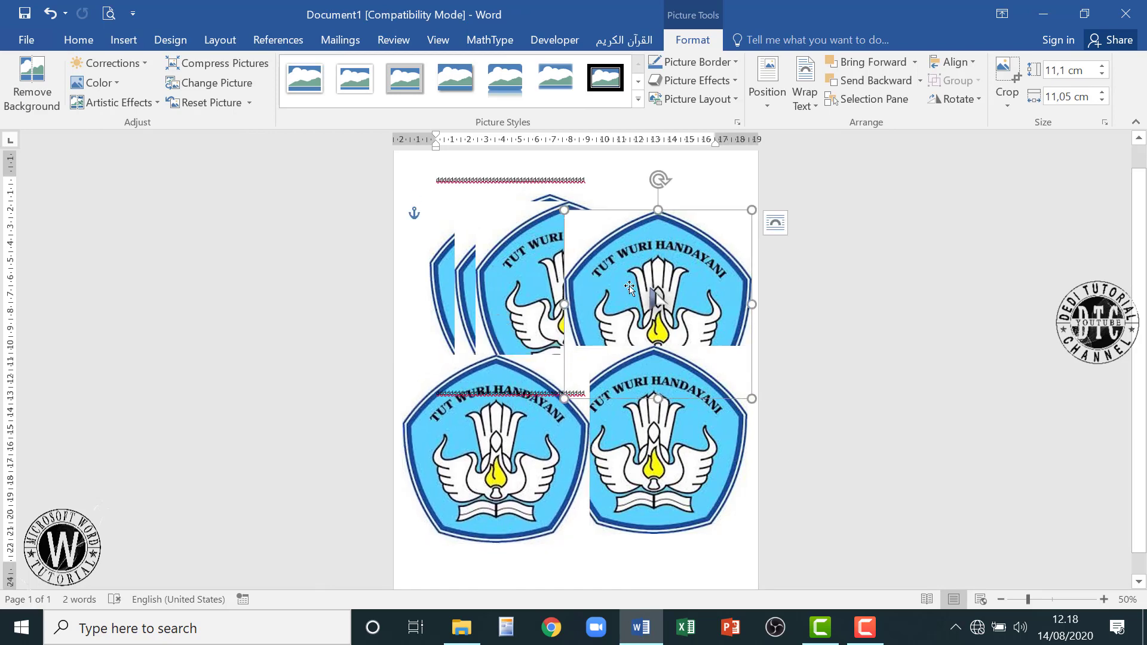
drag(514, 302, 536, 353)
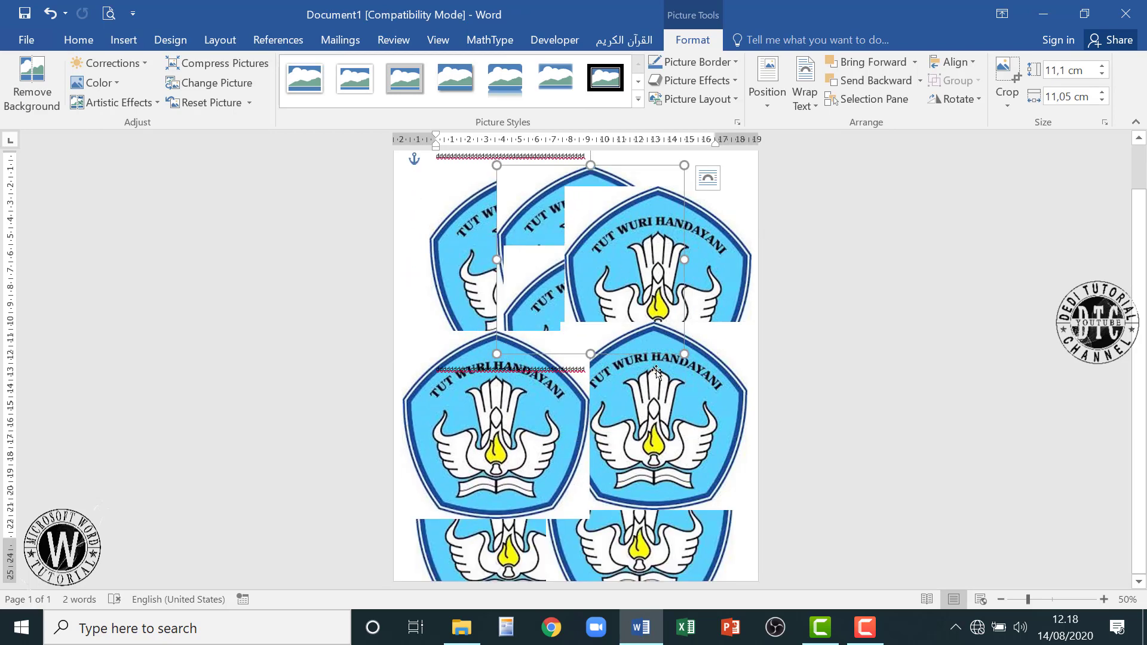
Send the lower-left logo copy to the back of the overlapping pictures.
click(1001, 599)
click(542, 447)
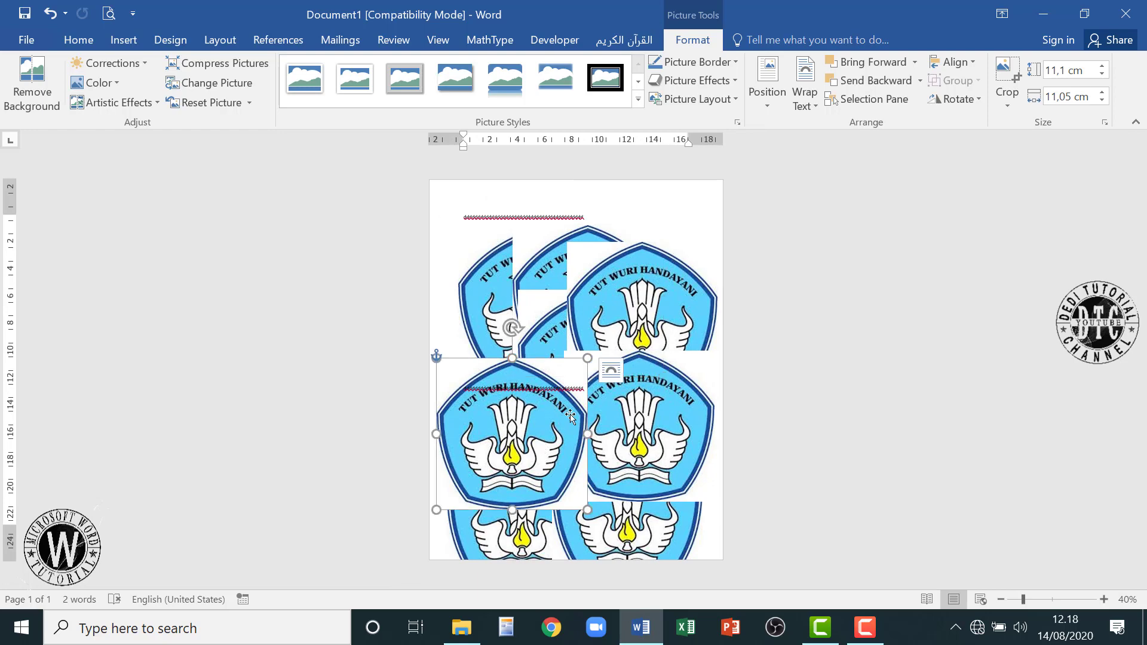
click(1103, 599)
click(1103, 599)
click(1103, 599)
click(1103, 599)
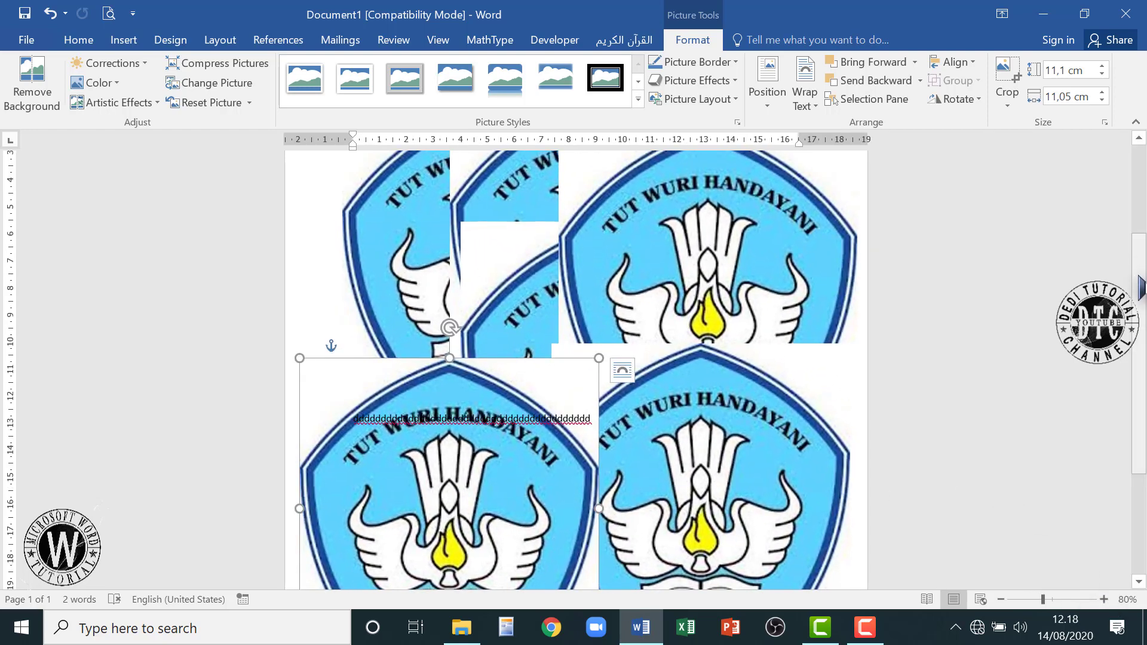
scroll(463, 279, down, 5)
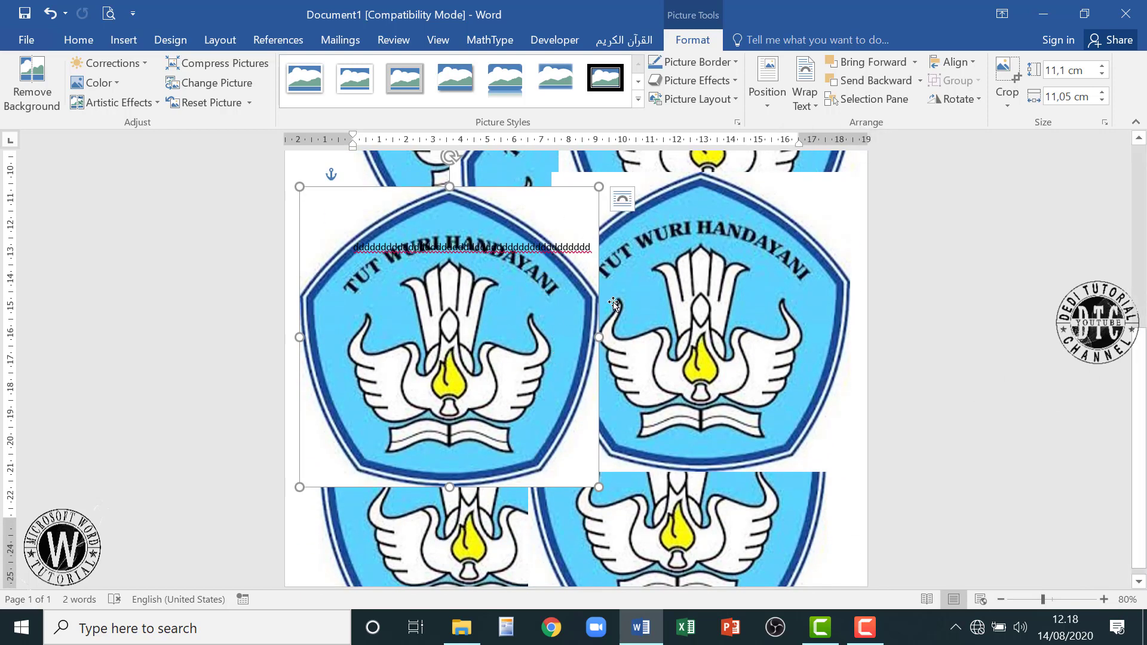
click(919, 82)
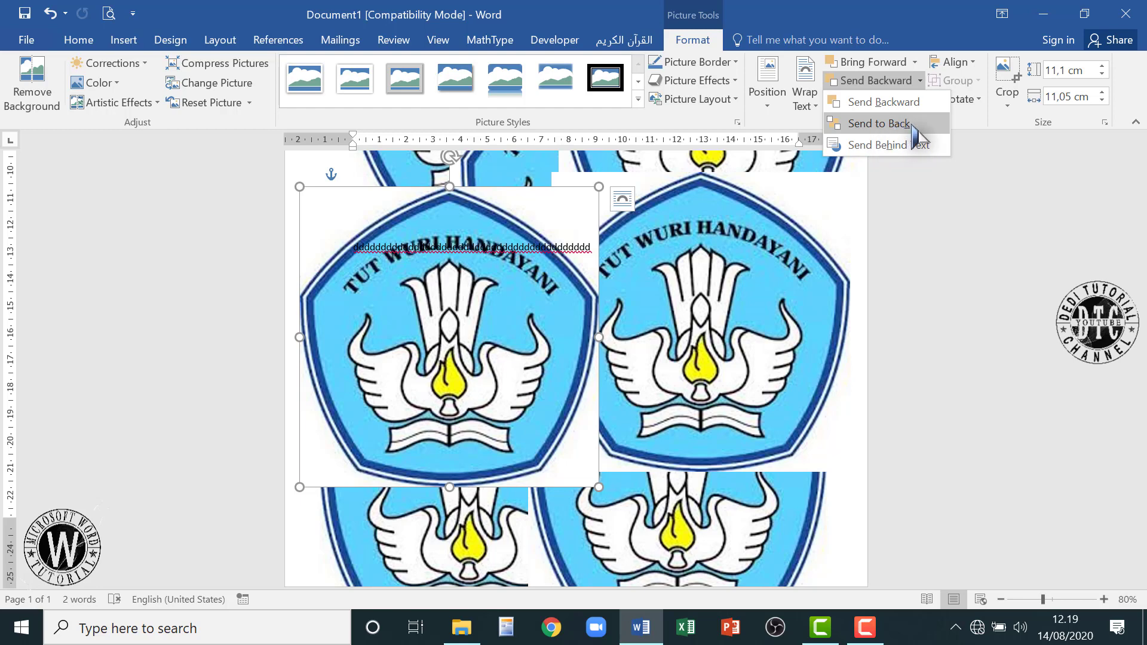
click(879, 123)
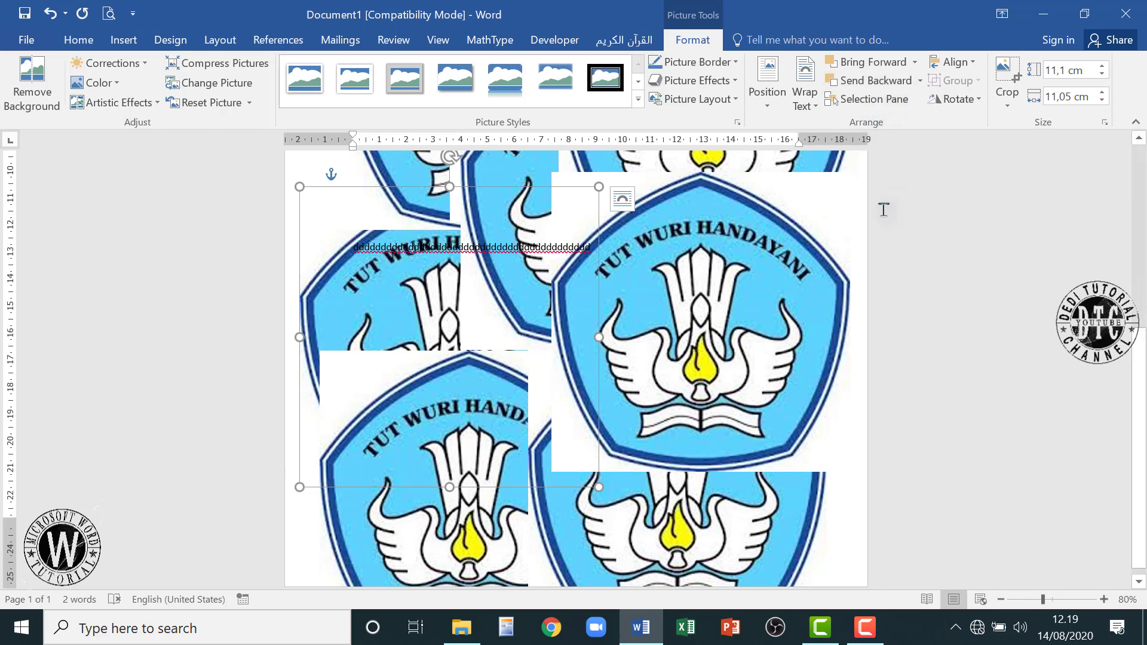
Apply Send Backward and Send to Back to the same logo again, and undo the stacking changes.
click(920, 82)
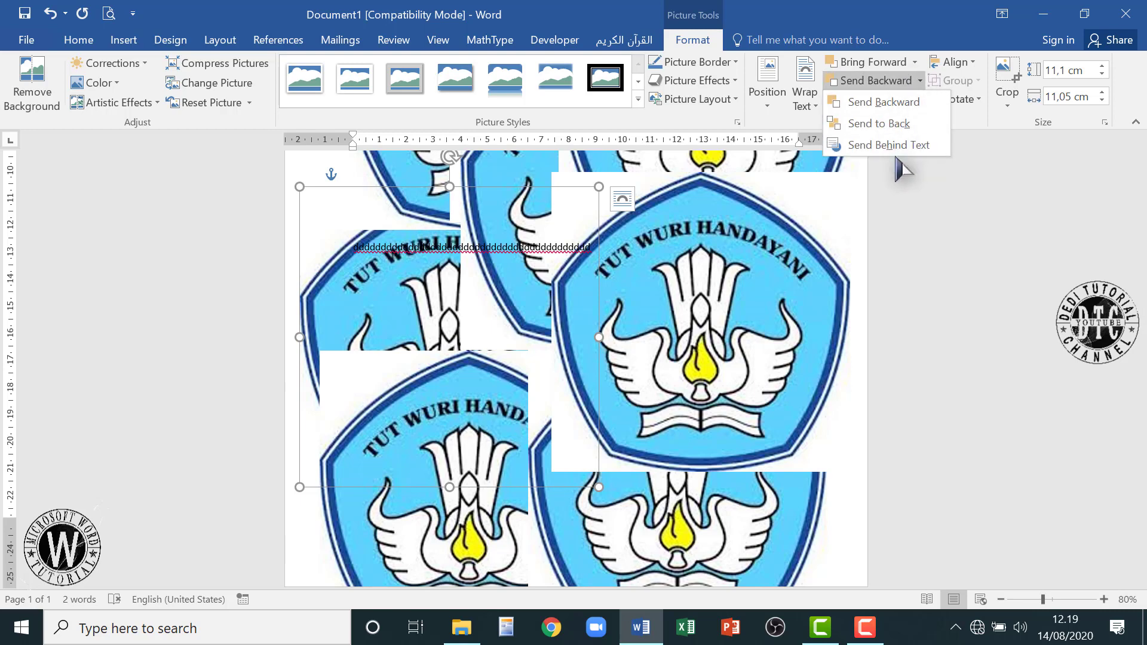
click(880, 102)
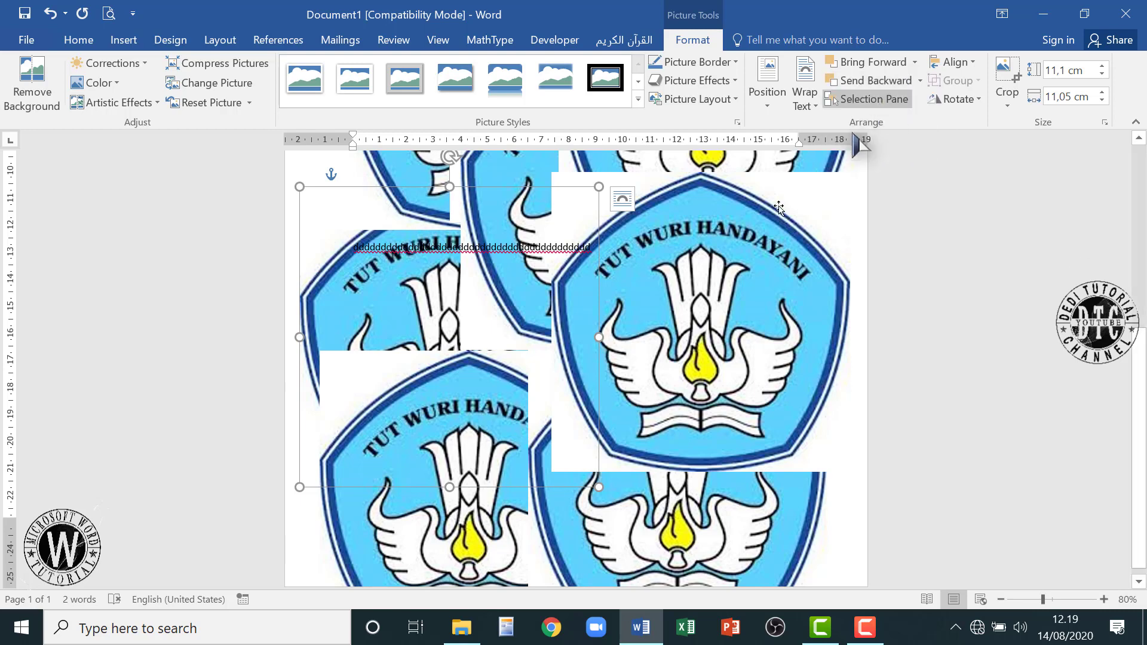
click(920, 82)
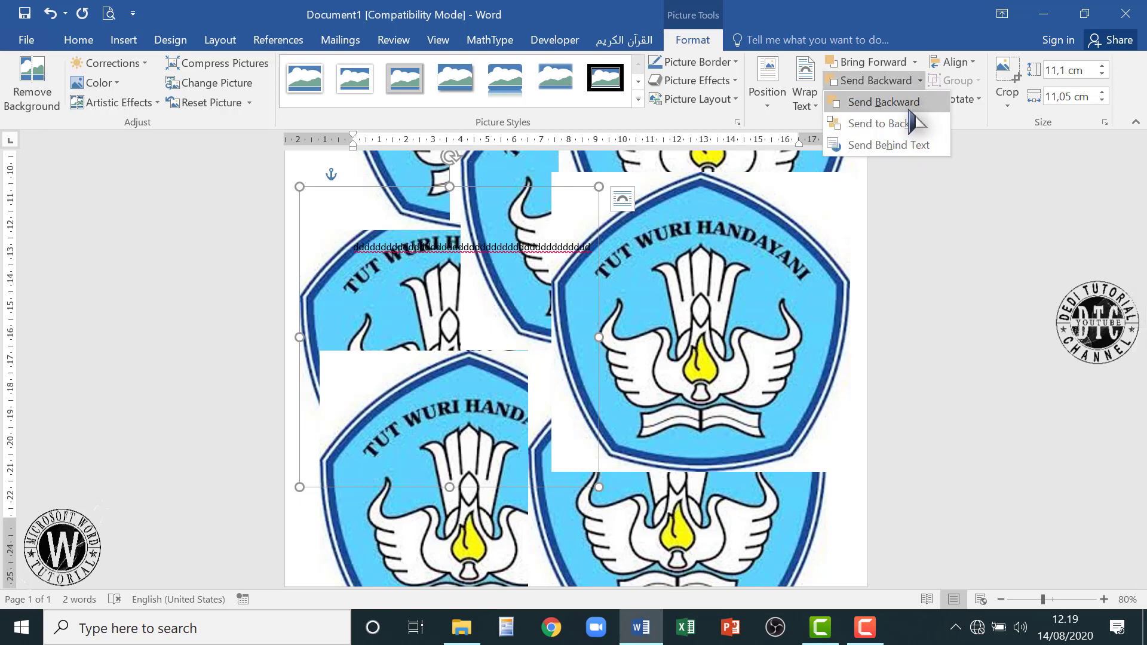
click(909, 107)
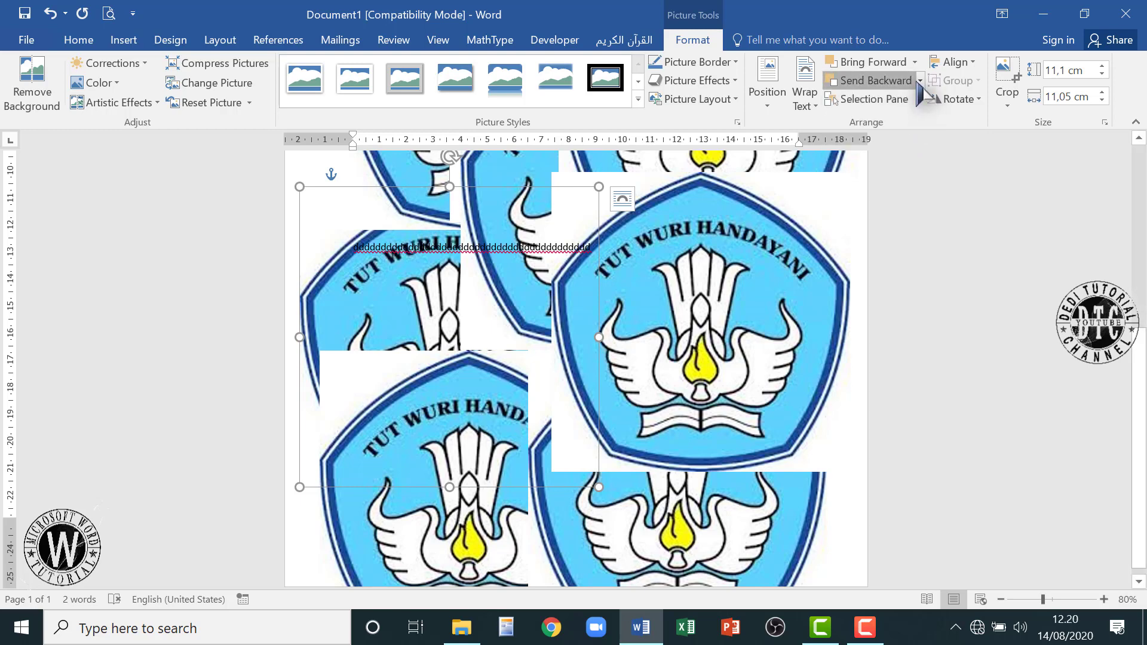
click(920, 81)
click(911, 124)
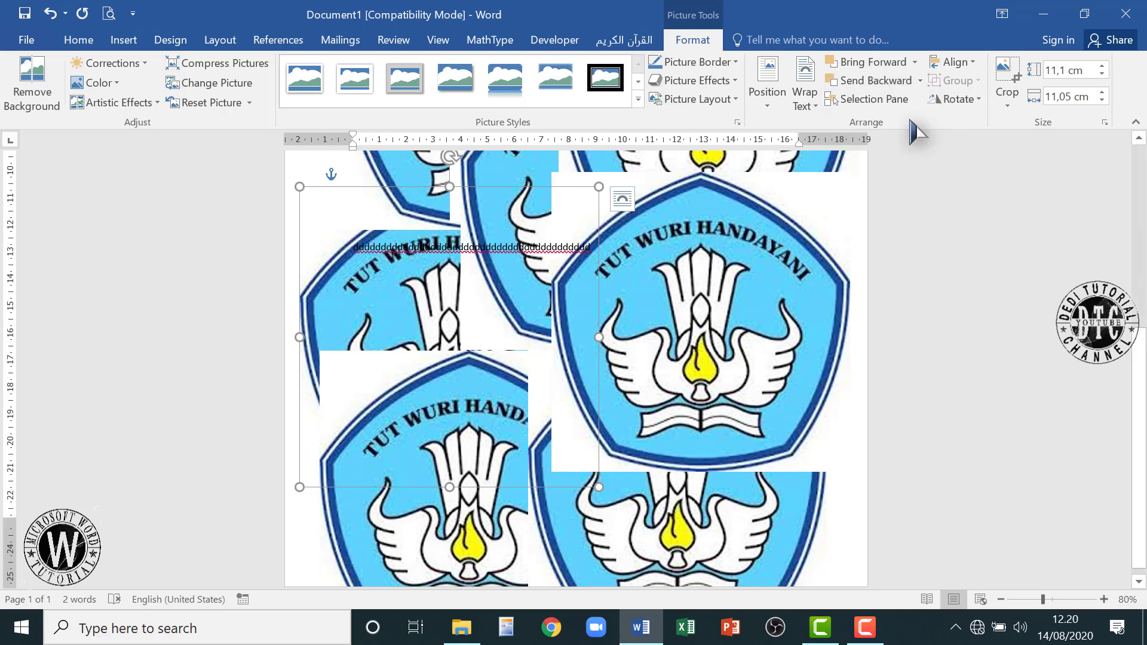
key(ctrl+z)
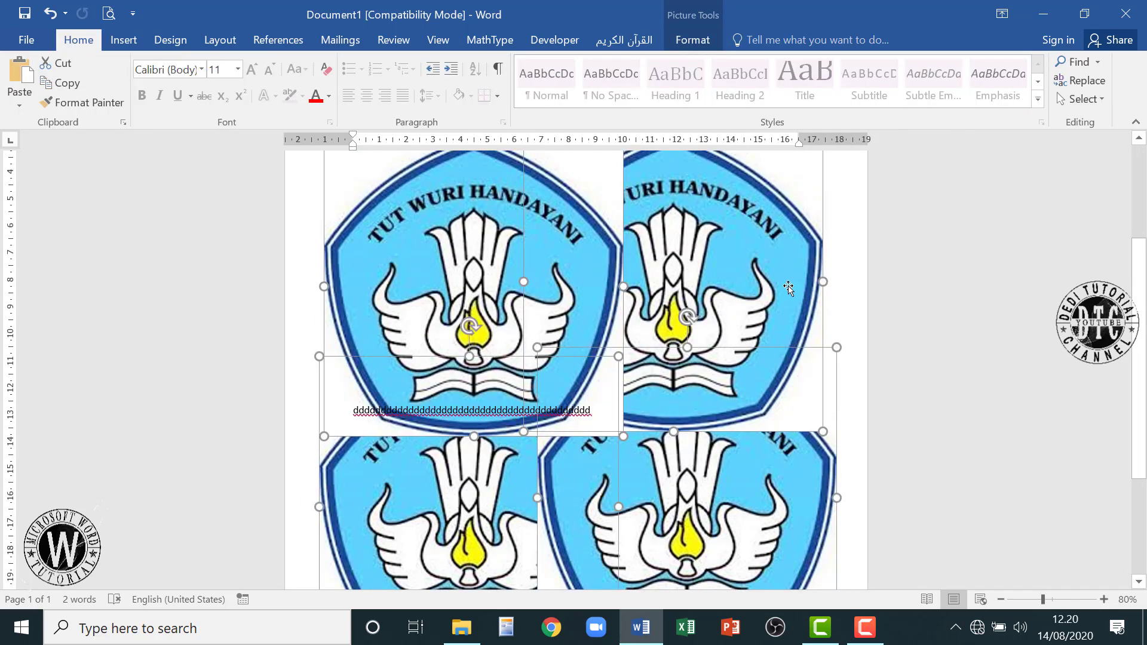
click(834, 266)
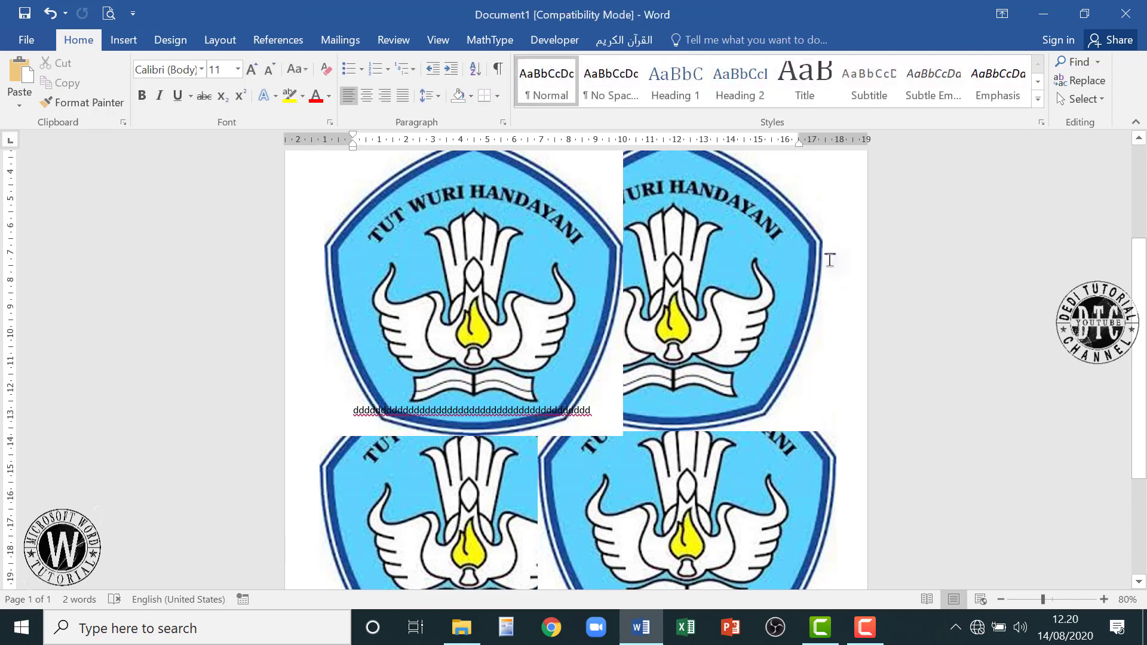
Select all four logos together and shrink them proportionally to about 5.4 cm high, and deselect them.
click(476, 292)
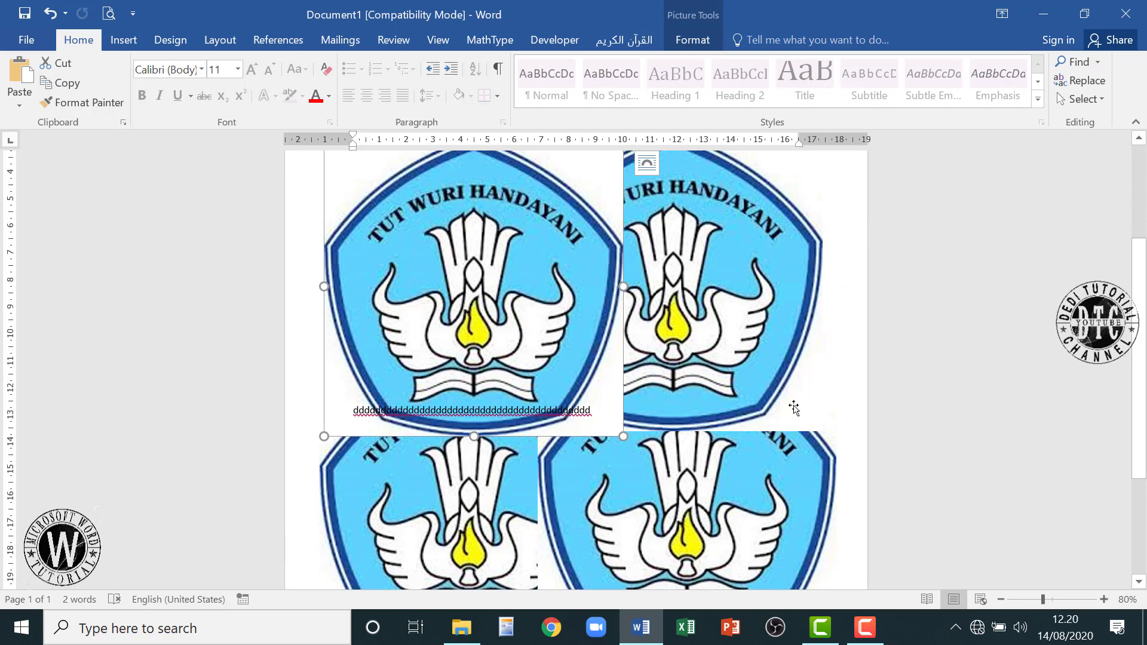
click(724, 327)
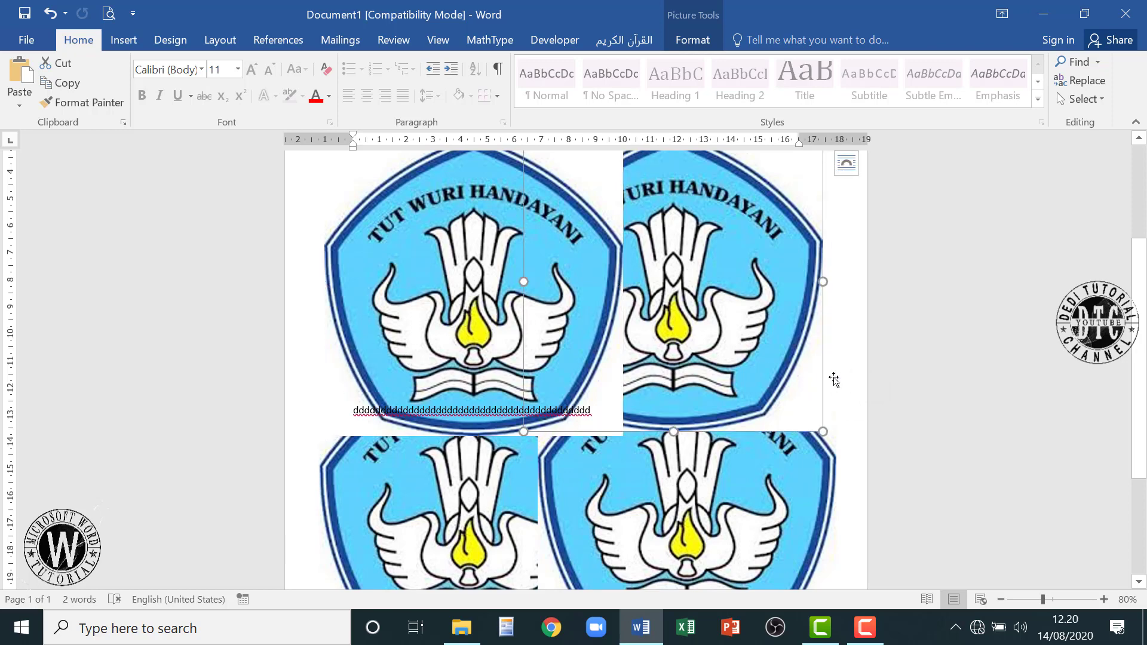
ctrl+click(430, 353)
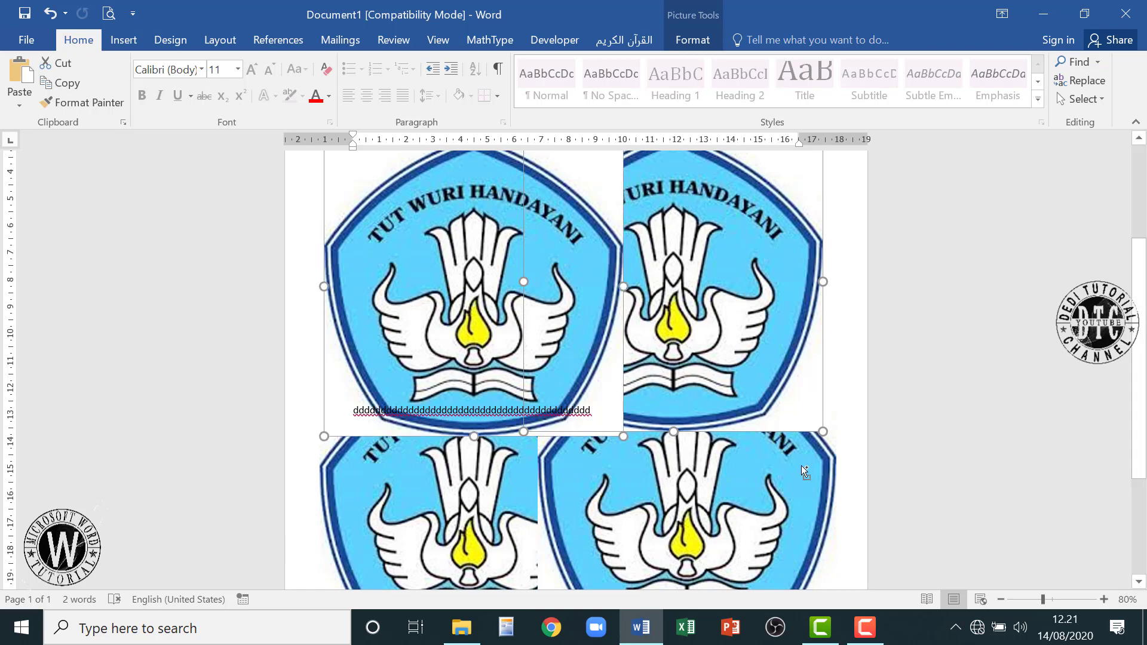
ctrl+click(464, 507)
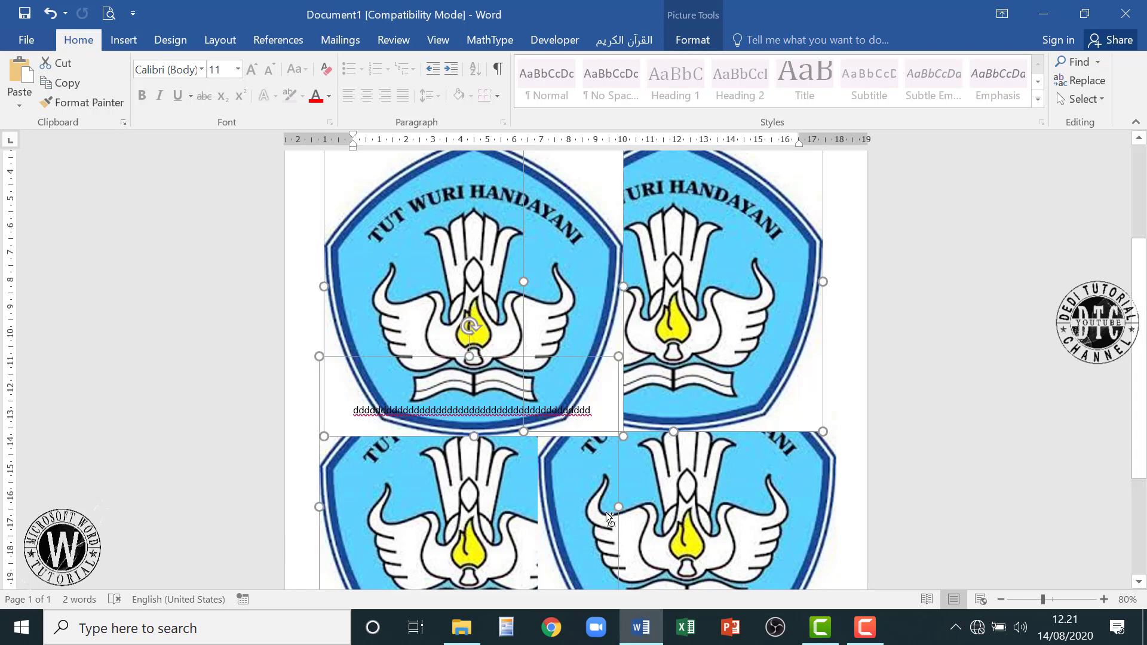
ctrl+click(694, 496)
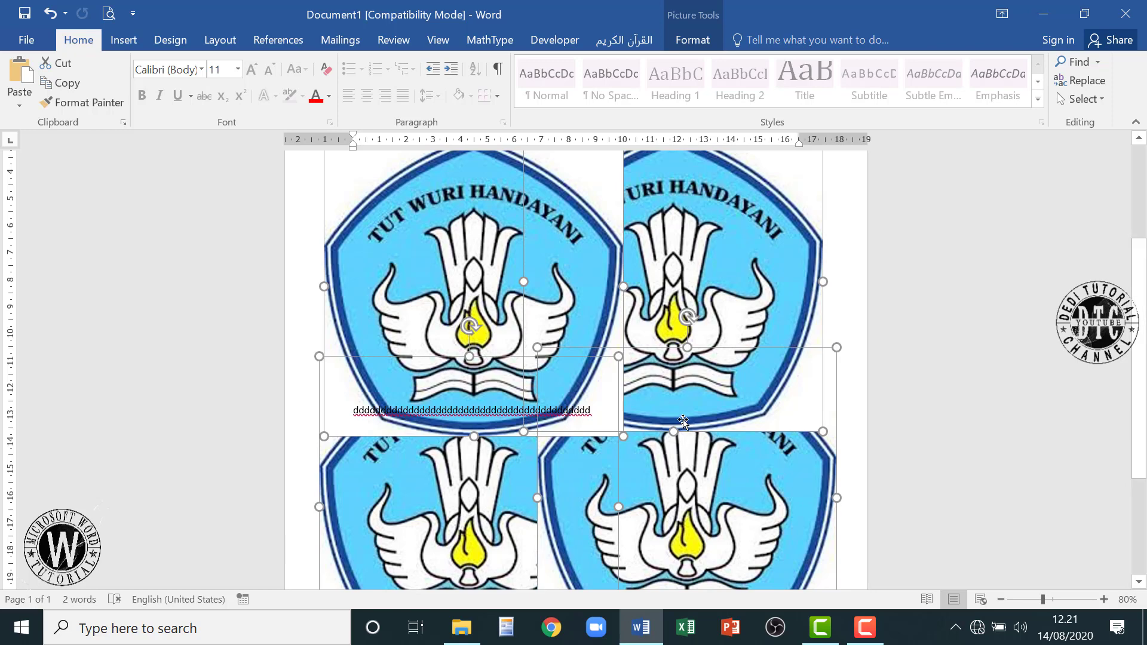
scroll(683, 422, down, 2)
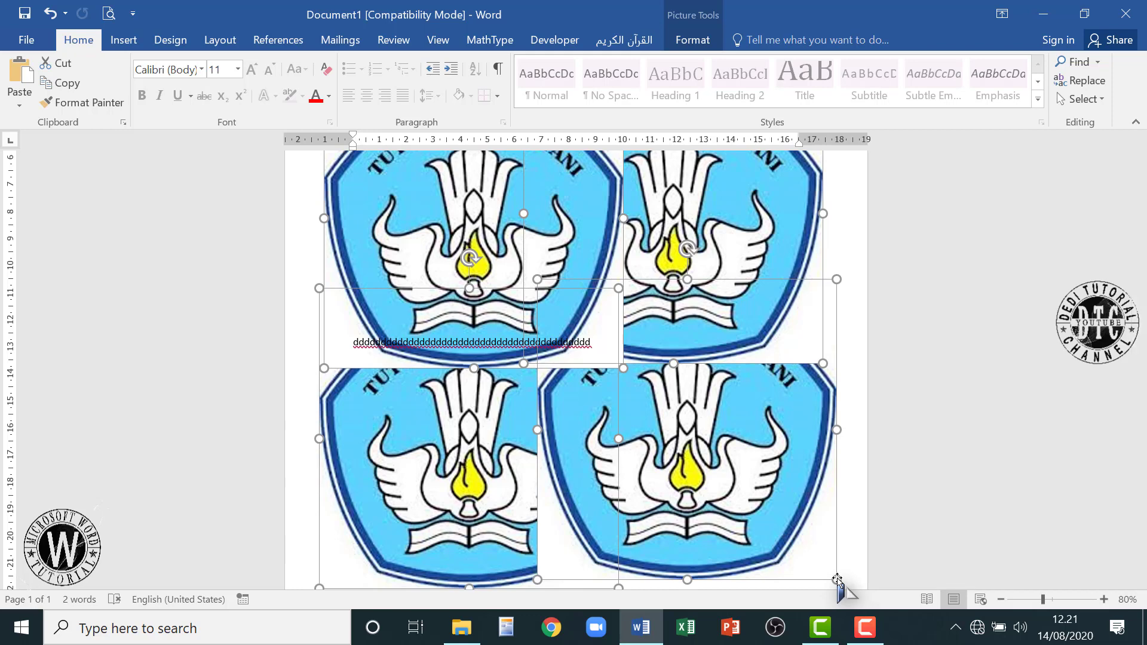
drag(837, 579, 758, 496)
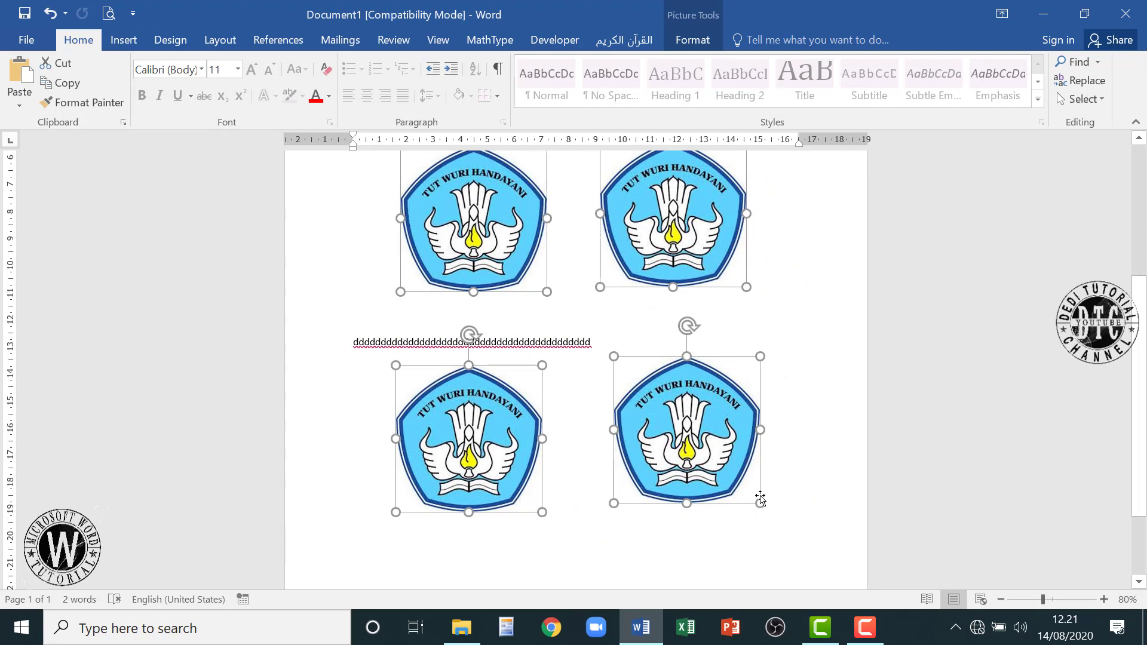
click(796, 445)
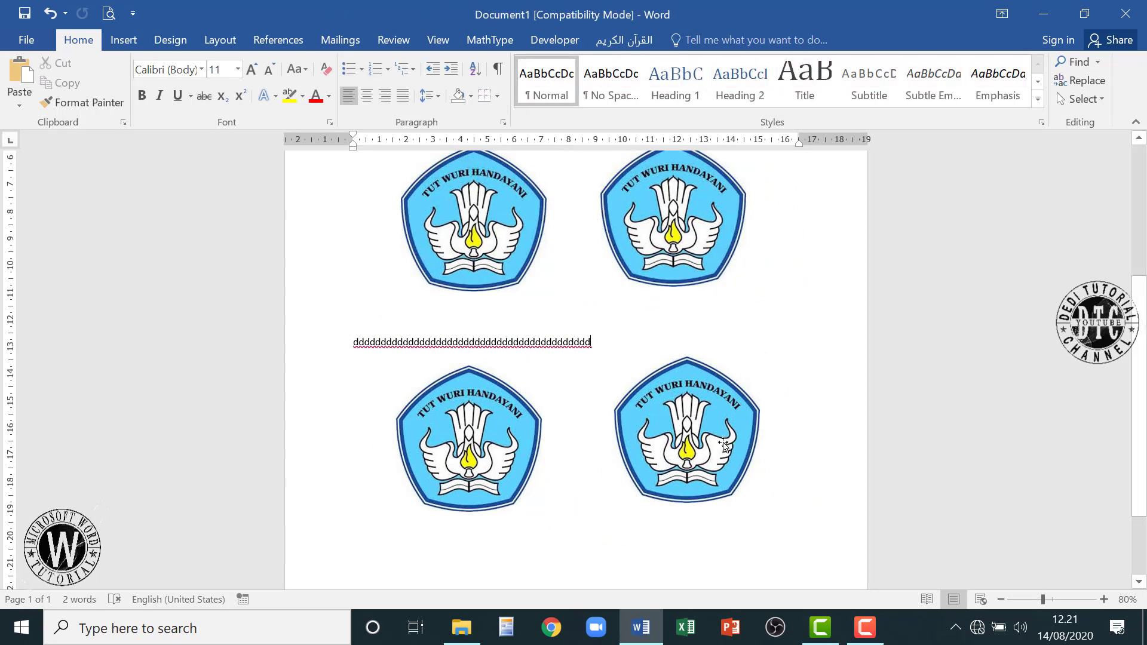
Move the four small logos closer together into a rough two-by-two arrangement.
drag(723, 442, 717, 404)
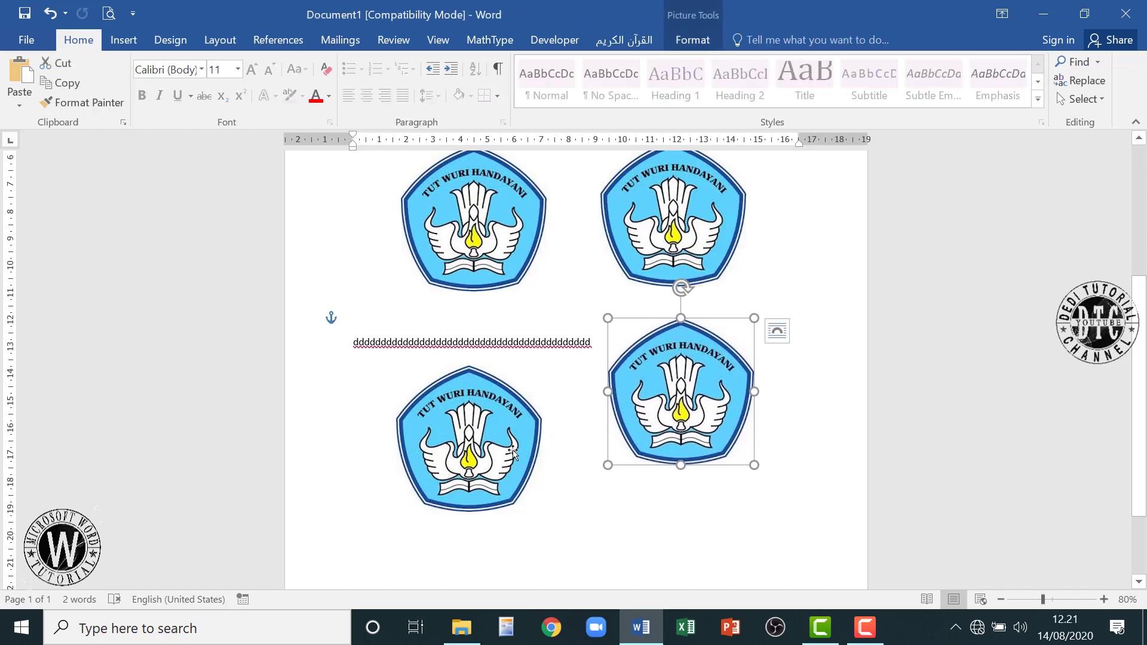
drag(512, 421, 524, 359)
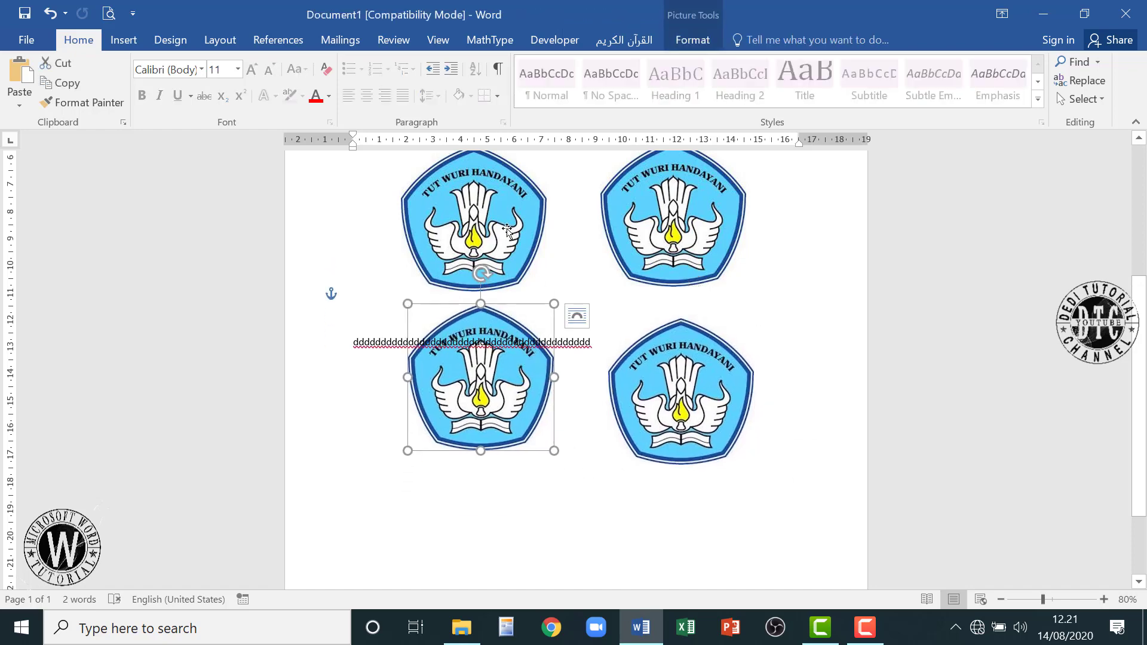
drag(507, 230, 520, 230)
drag(654, 225, 644, 231)
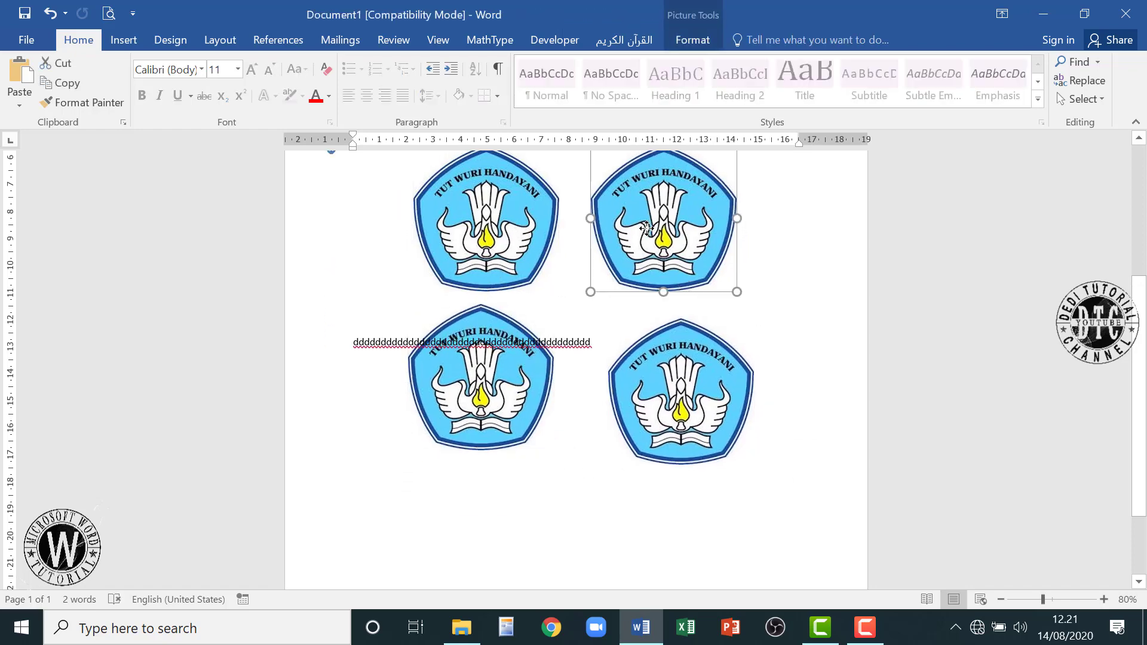
drag(688, 367, 675, 367)
scroll(765, 387, up, 2)
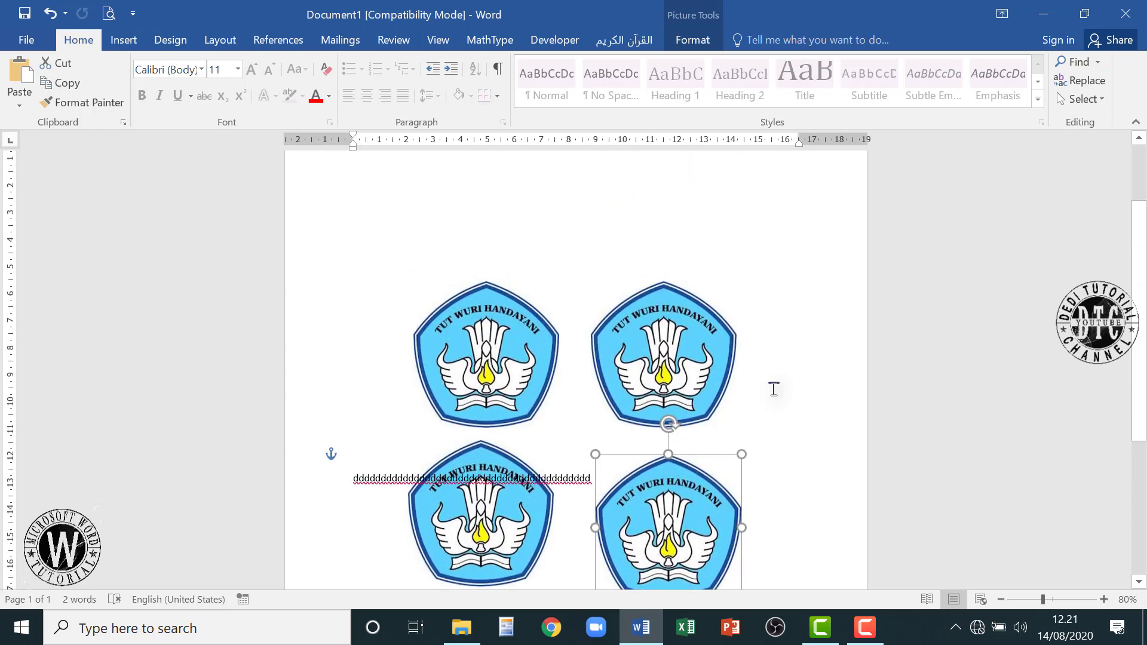
Display the Selection Pane for the document's pictures, and deselect the logo.
click(692, 41)
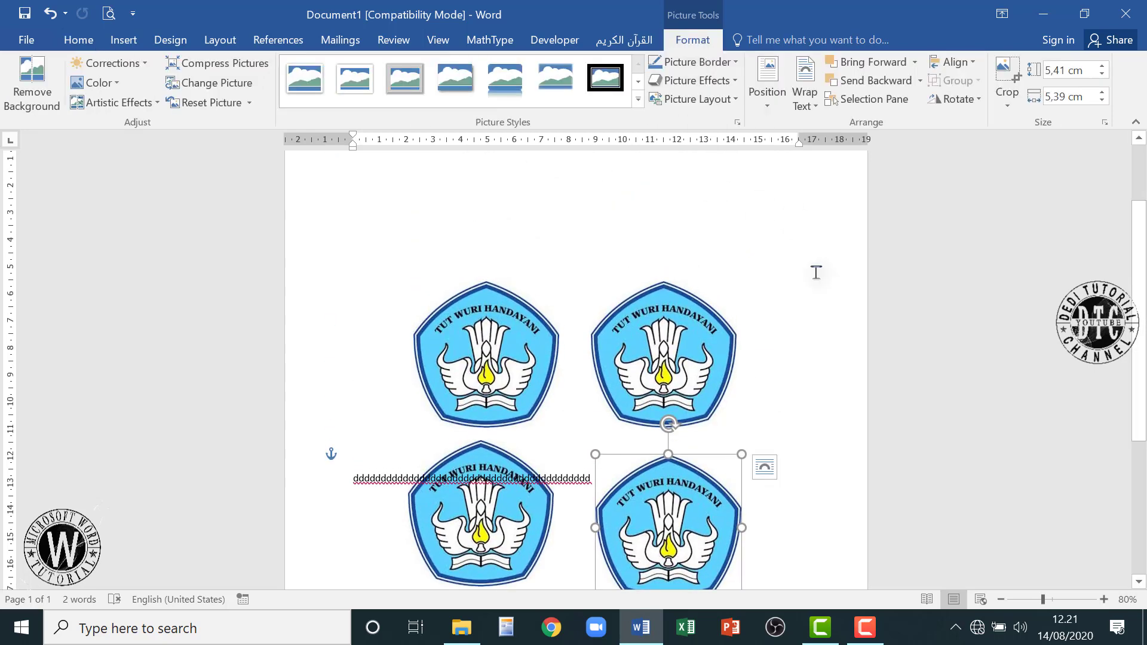
click(903, 102)
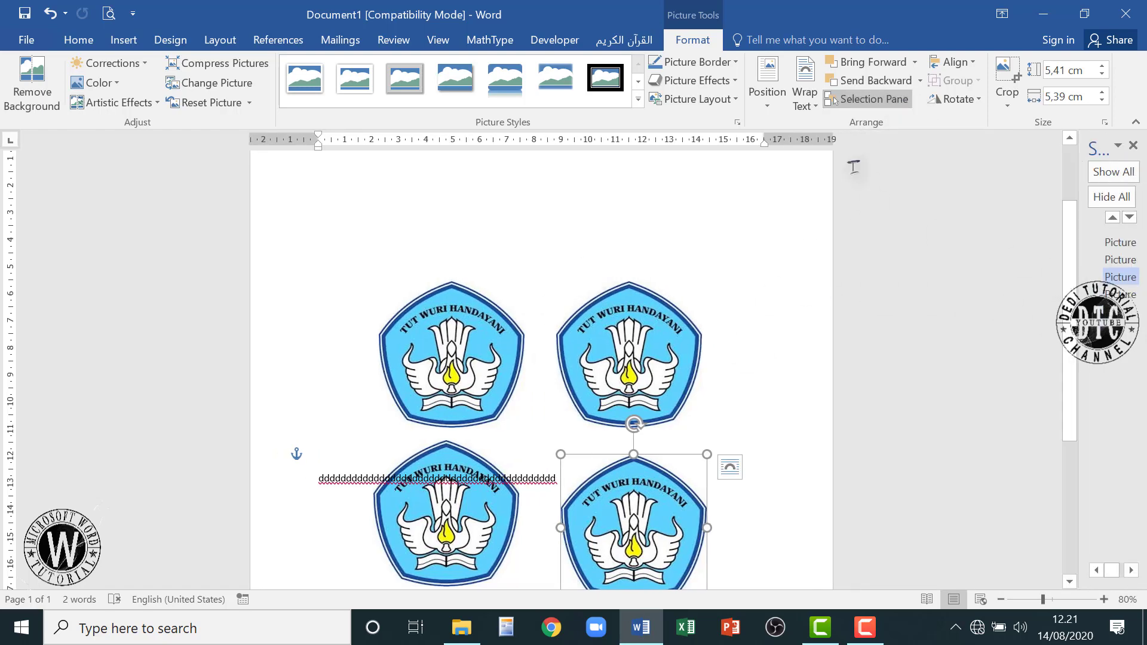
click(758, 258)
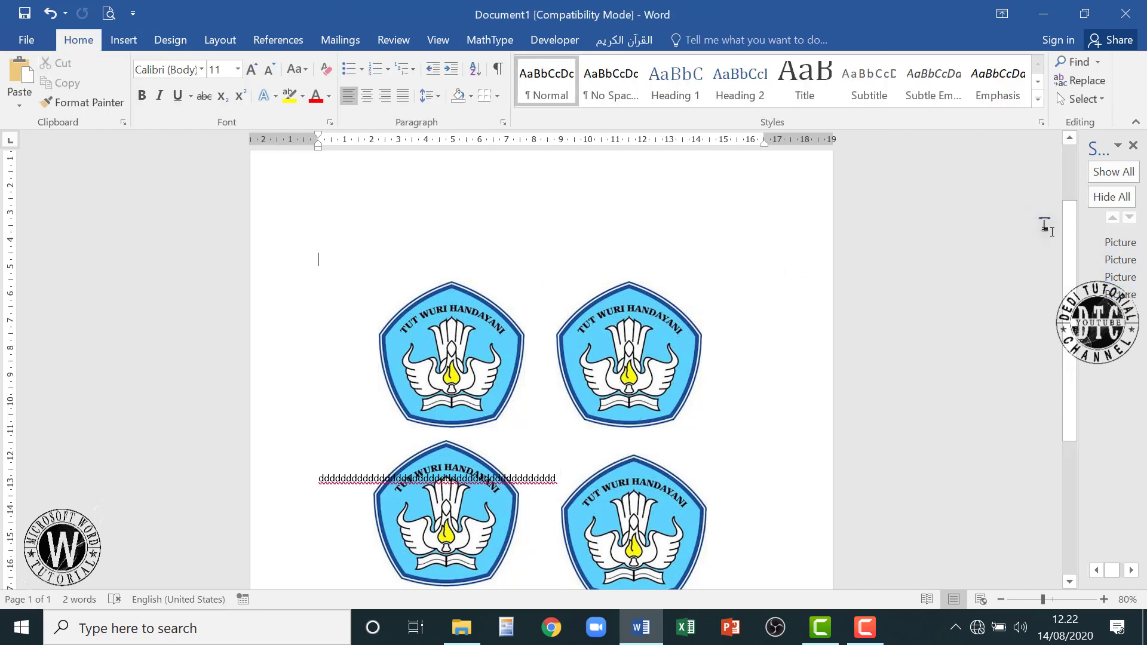
Apply Align Left to the upper-right logo, relative to the page margin.
click(662, 326)
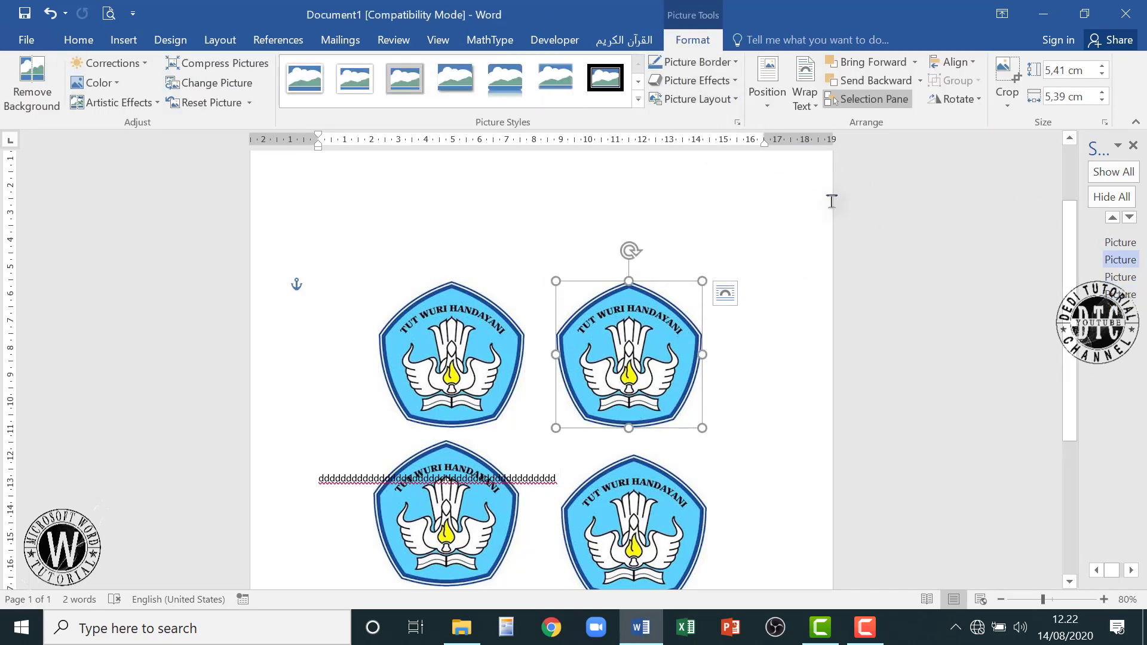
click(972, 64)
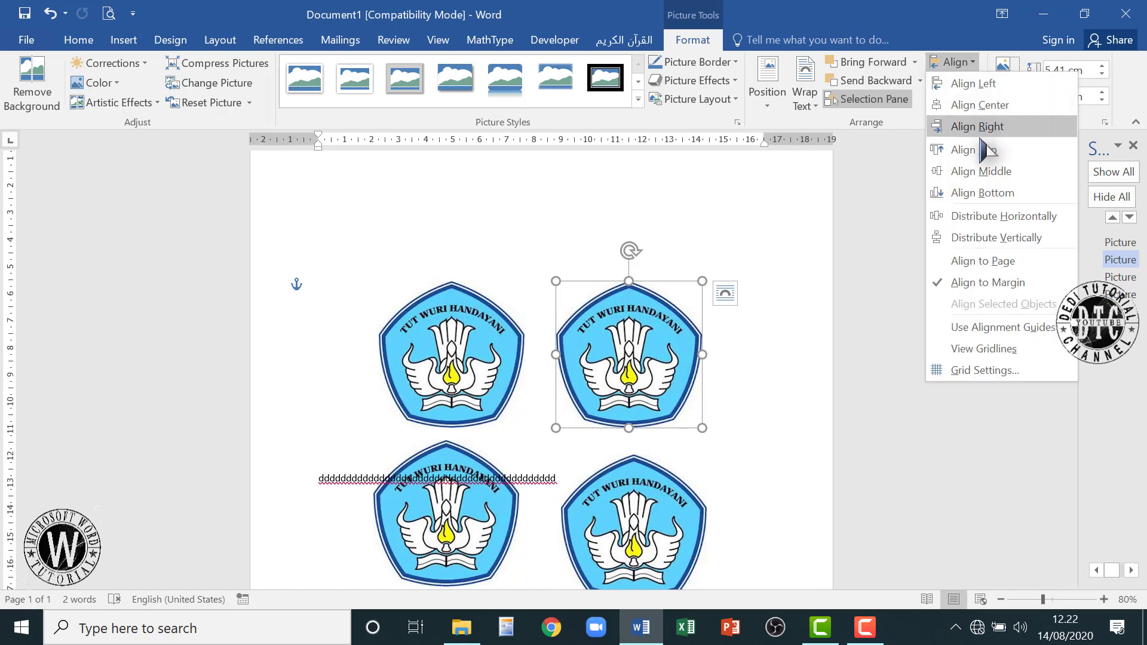
click(975, 84)
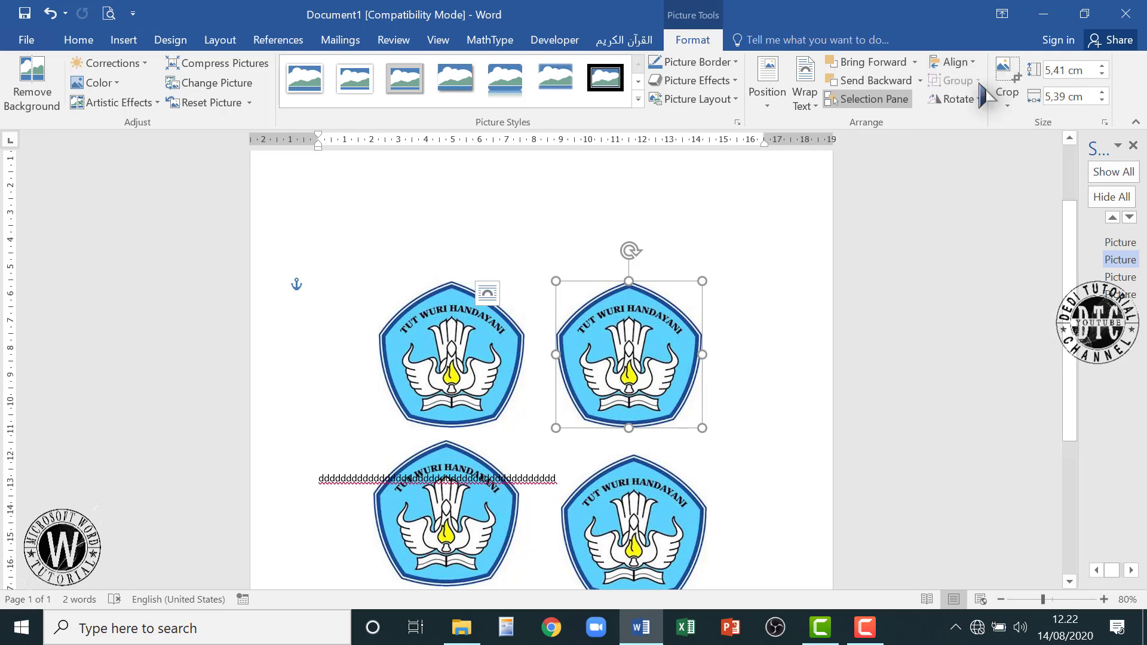
Apply Align Right to the shifted logo, move it back beside the upper-left logo, and deselect it.
click(952, 62)
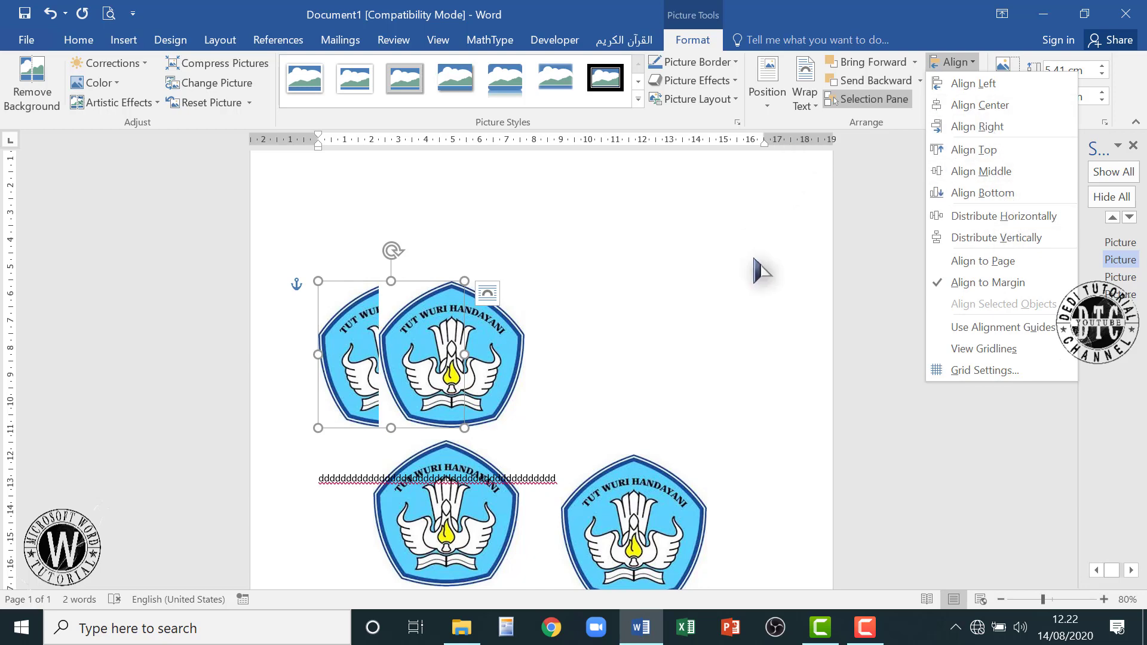
click(977, 126)
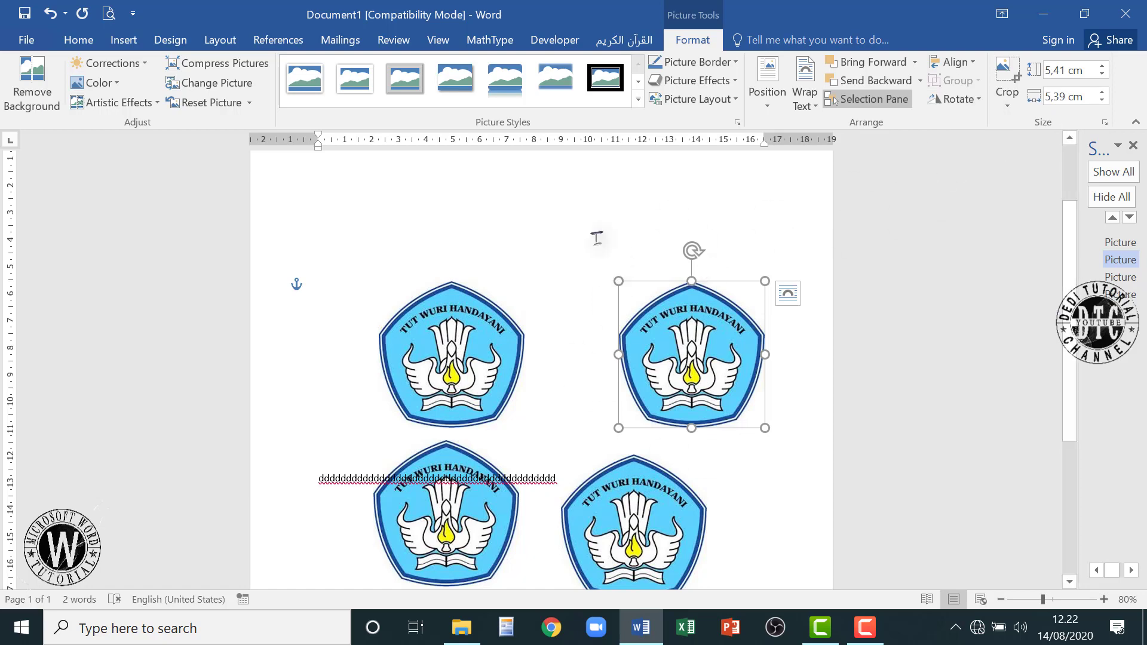
drag(713, 422, 656, 421)
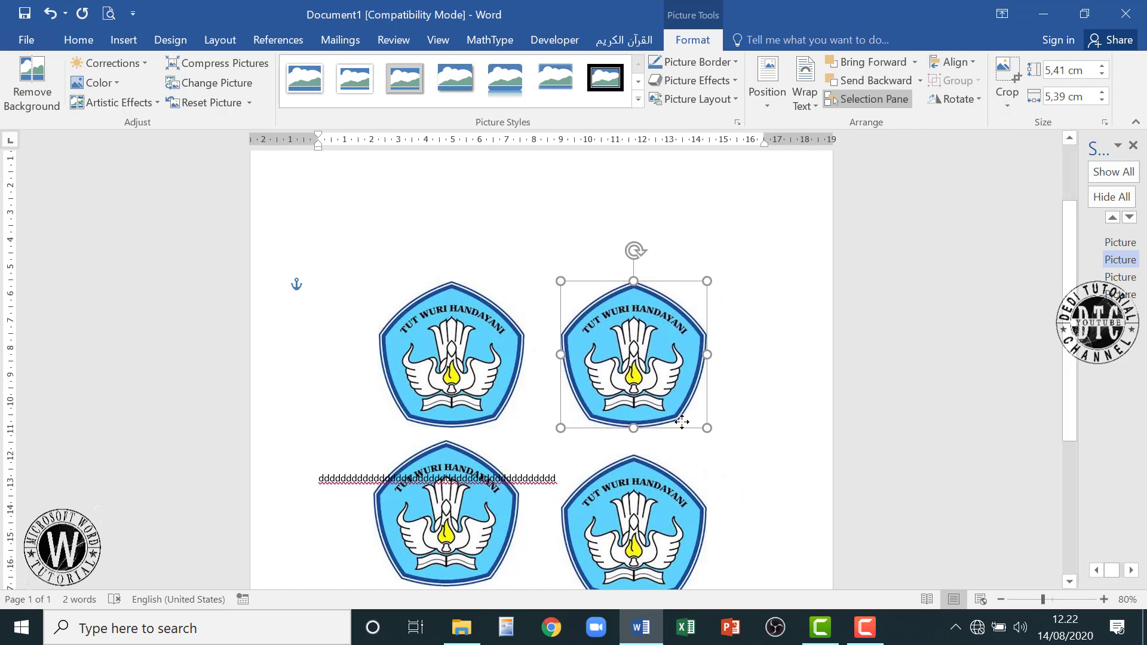
click(742, 486)
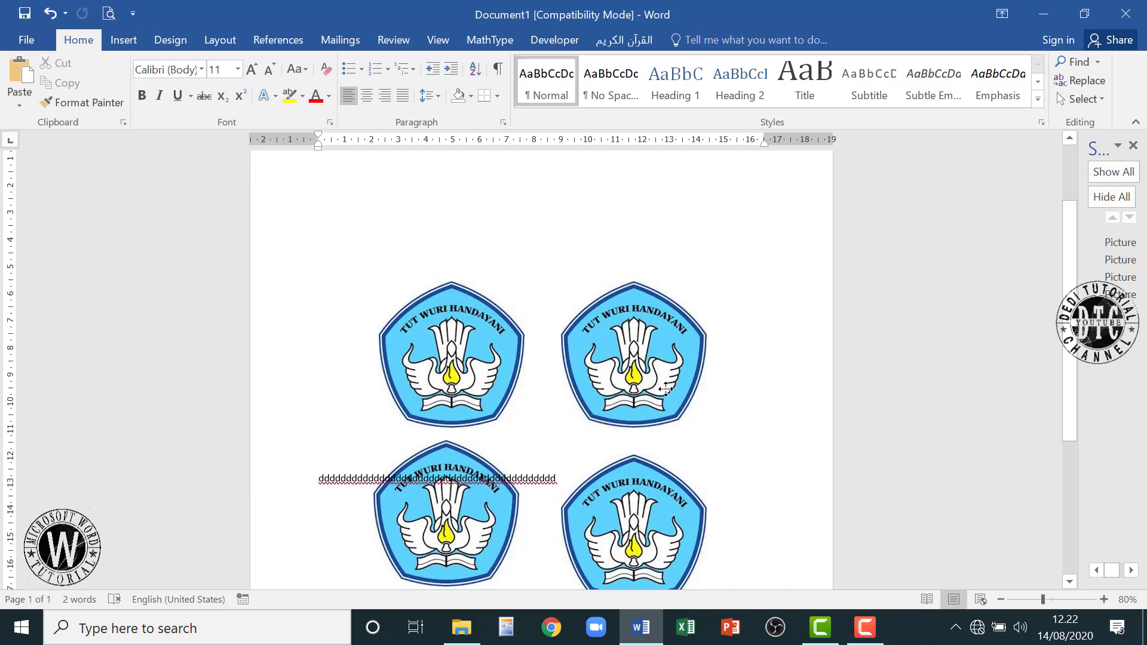
Nudge the four logos closer together into a tighter, more even two-by-two grid, and deselect them.
drag(666, 389, 616, 415)
mouse_move(465, 365)
mouse_down()
mouse_move(481, 368)
mouse_move(462, 367)
mouse_move(477, 359)
mouse_move(479, 389)
mouse_move(470, 365)
mouse_up()
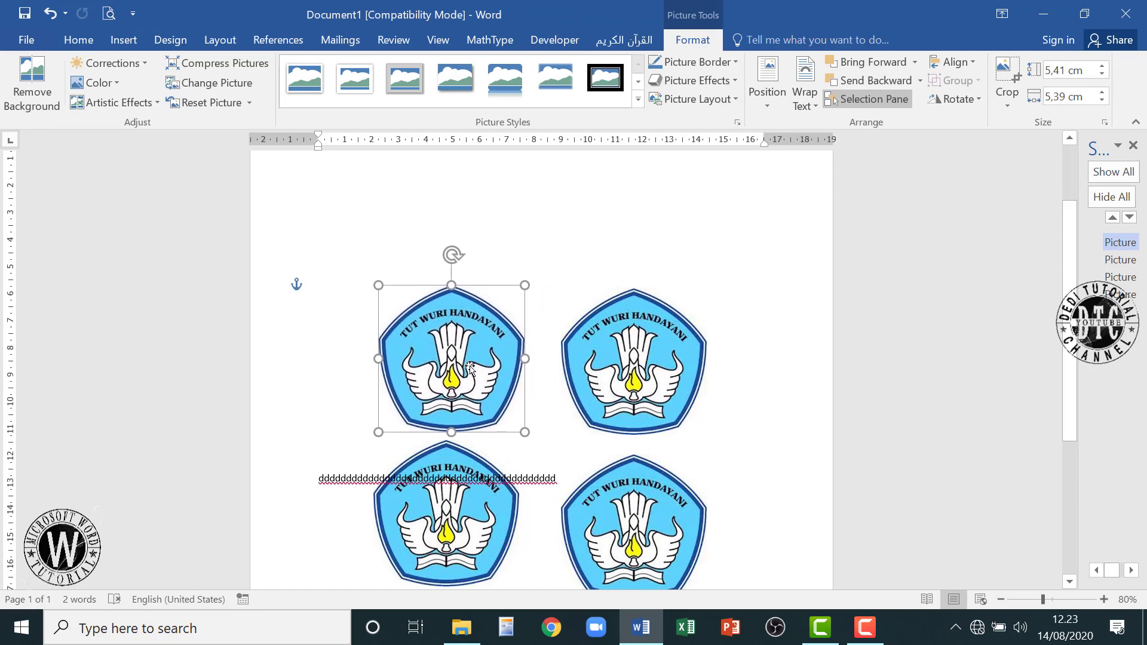
drag(659, 383, 638, 383)
mouse_move(651, 507)
mouse_down()
mouse_move(635, 481)
mouse_move(635, 500)
mouse_up()
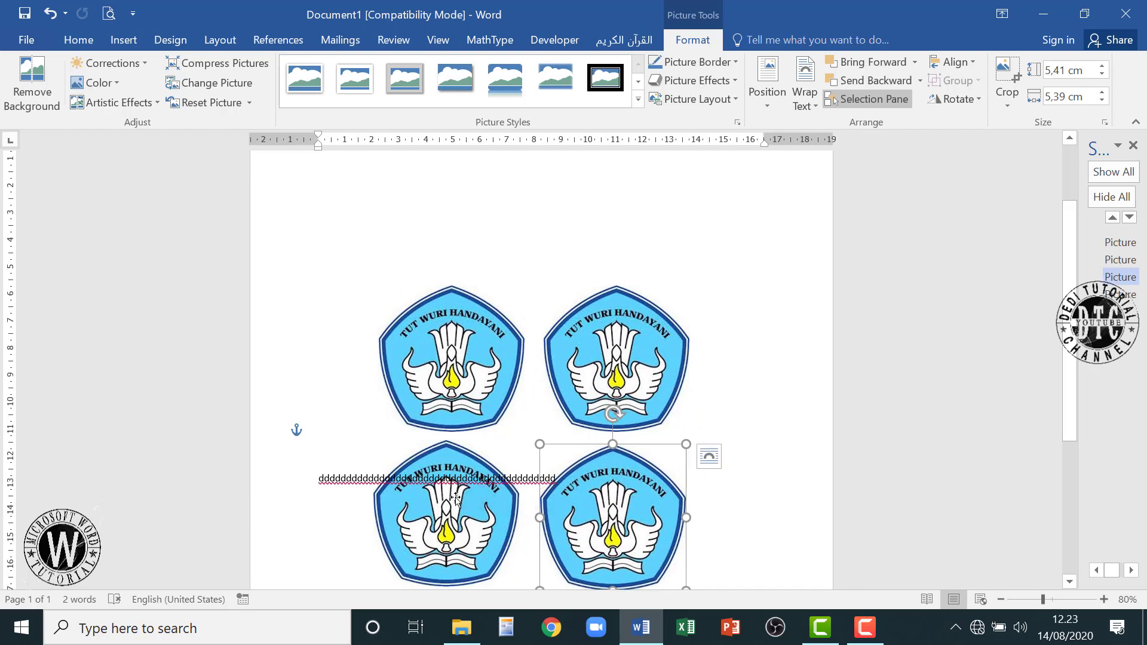
drag(456, 499, 460, 496)
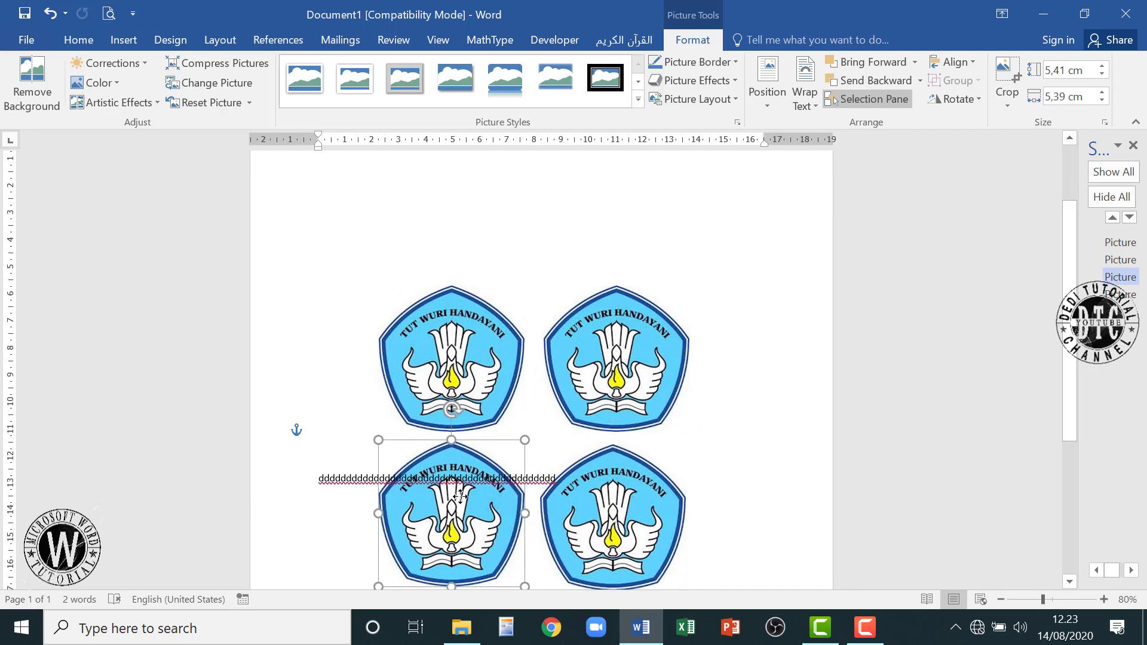
drag(634, 478, 635, 473)
click(724, 392)
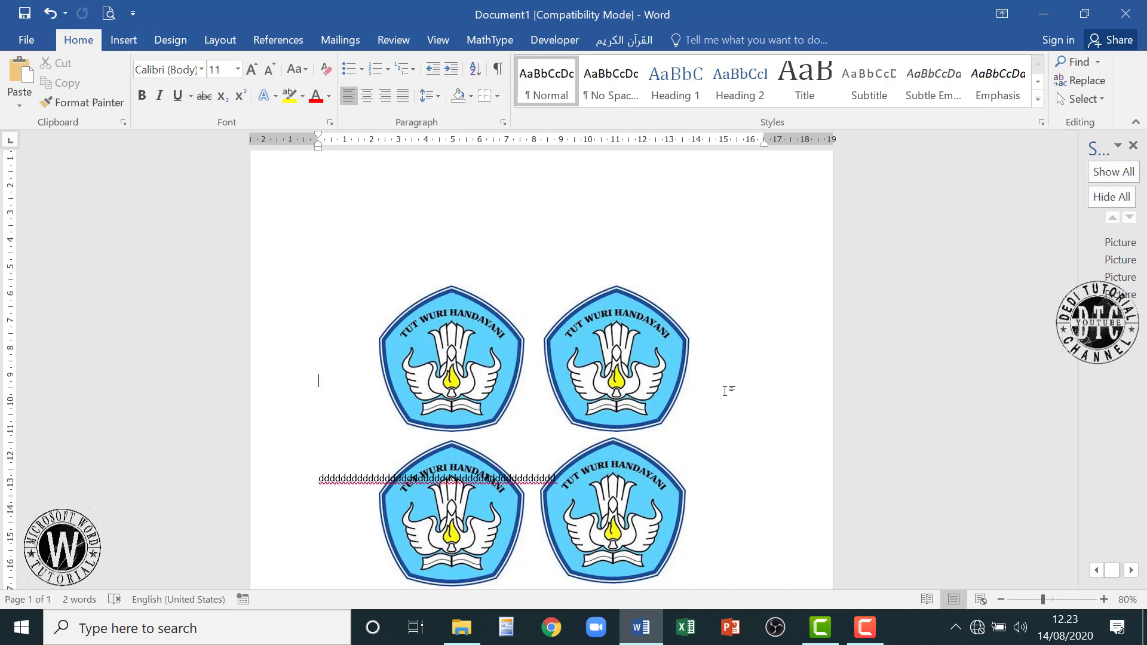
Group all four logos into one object and move the group slightly higher on the page.
click(479, 389)
ctrl+click(634, 370)
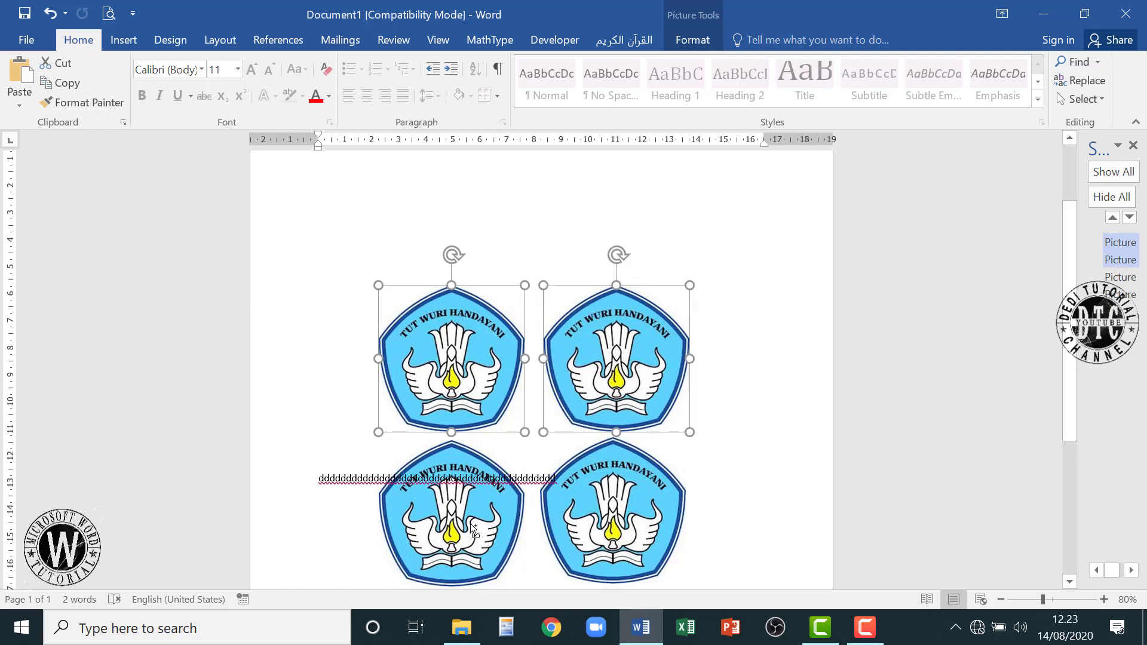
ctrl+click(472, 531)
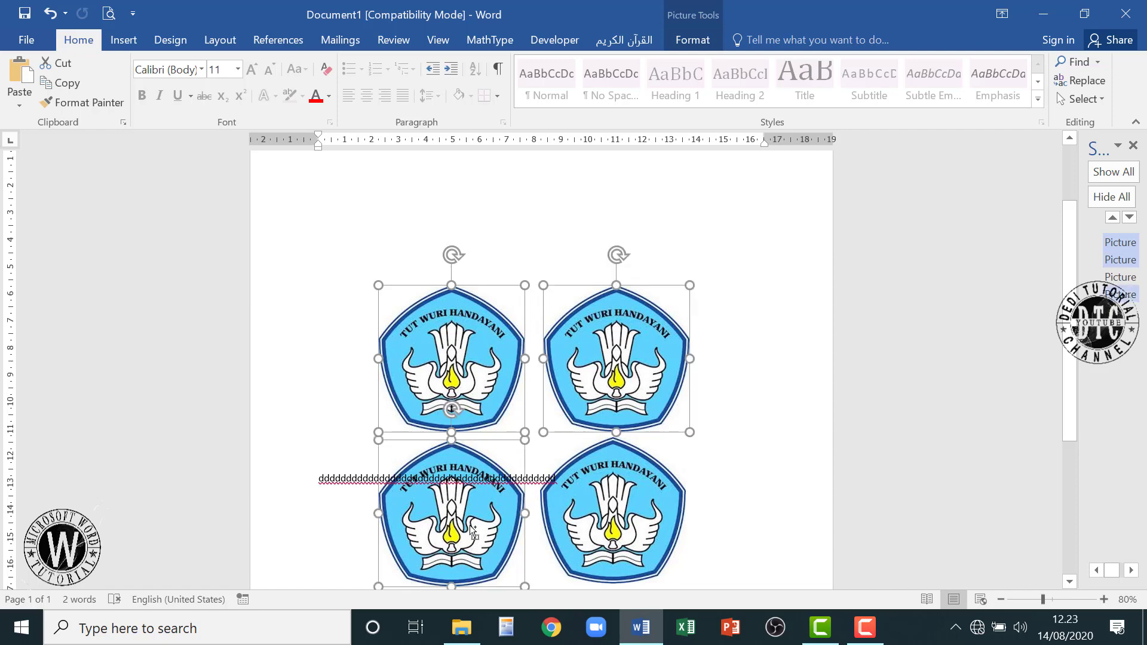
ctrl+click(640, 524)
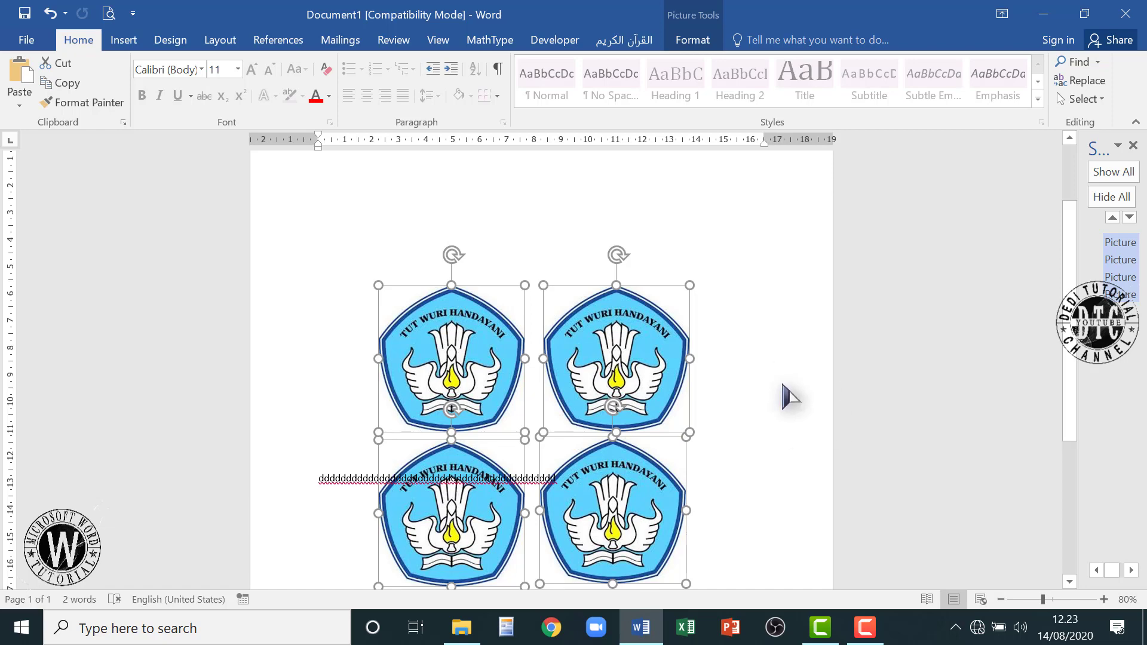
click(691, 40)
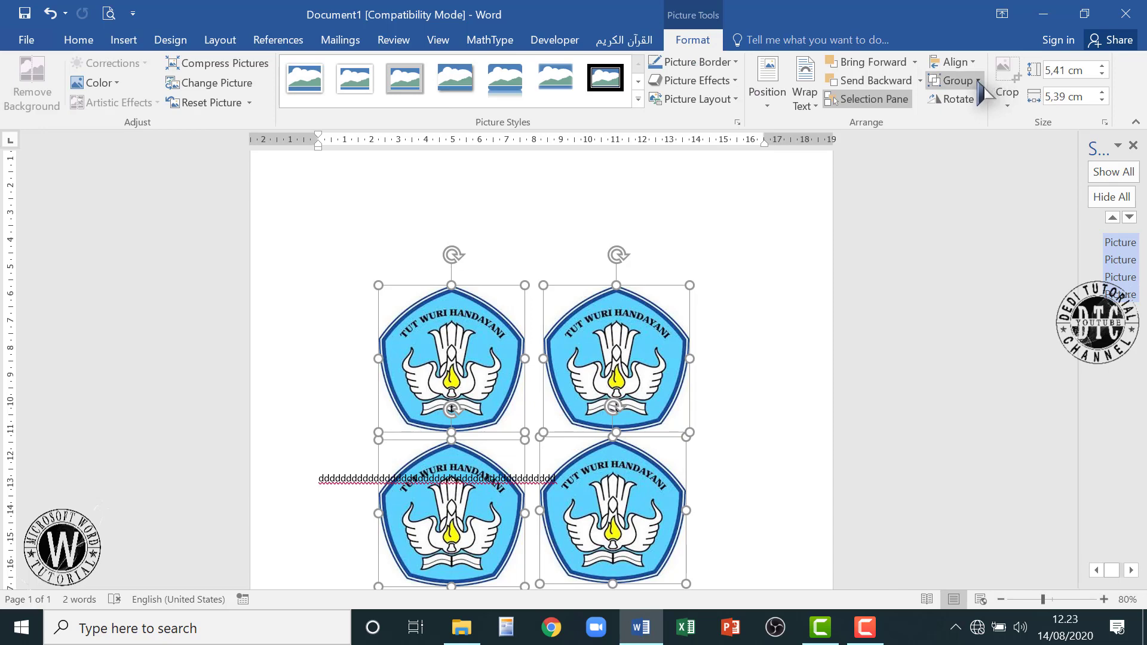
click(979, 81)
click(964, 102)
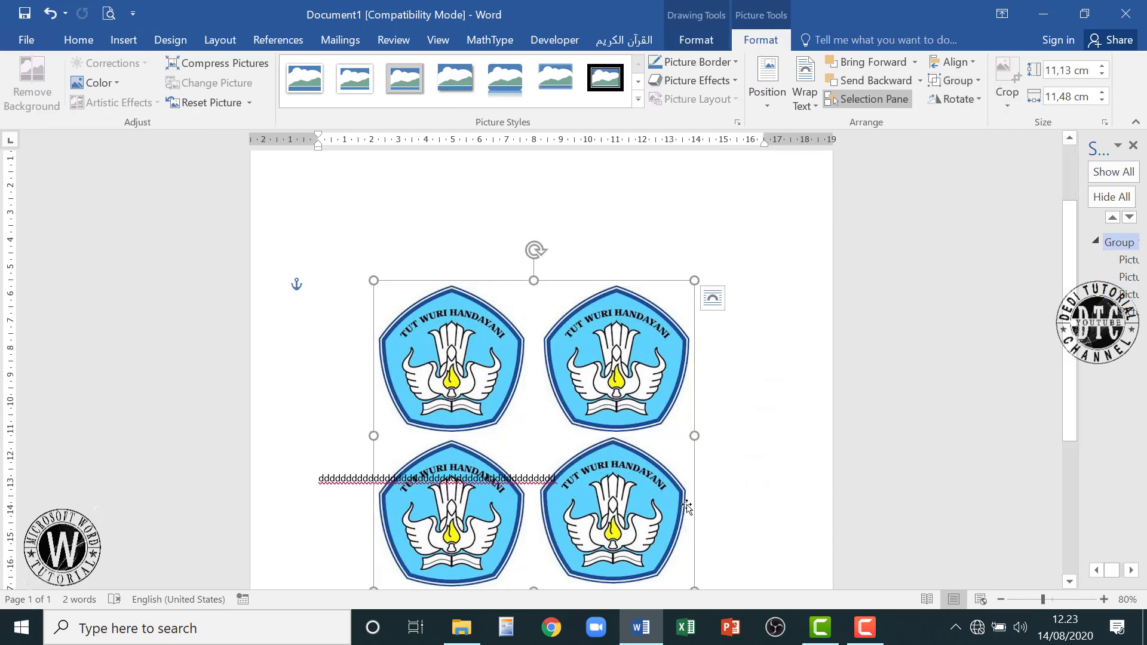
drag(694, 506, 715, 416)
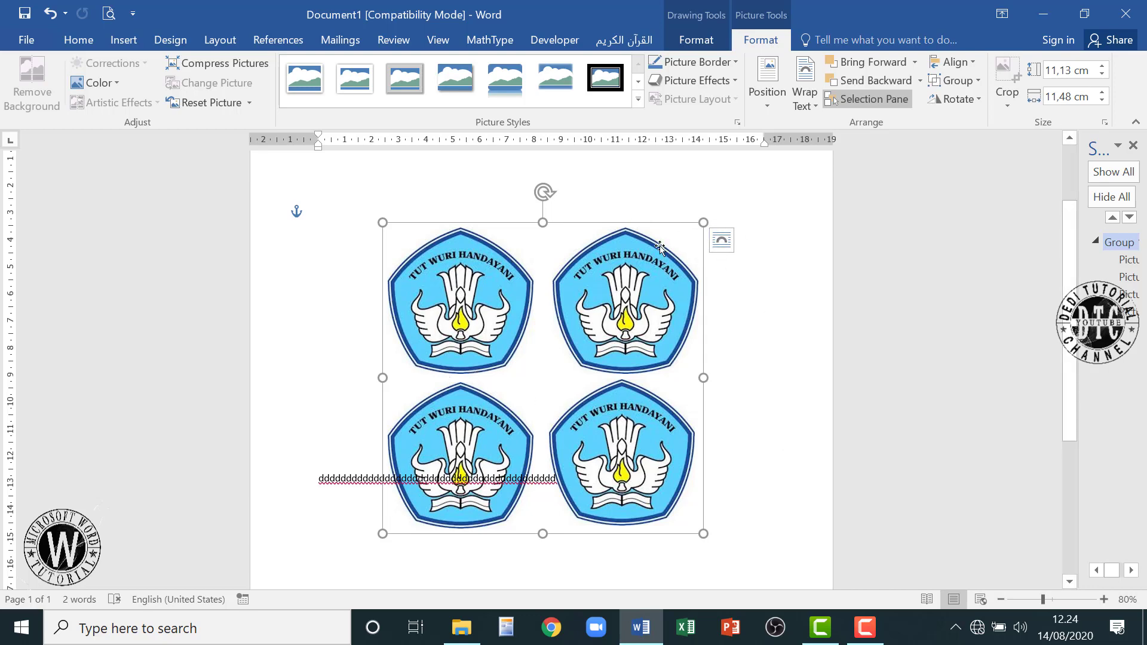
Ungroup the four logos, shift only the upper-right one slightly down, and deselect it.
click(977, 81)
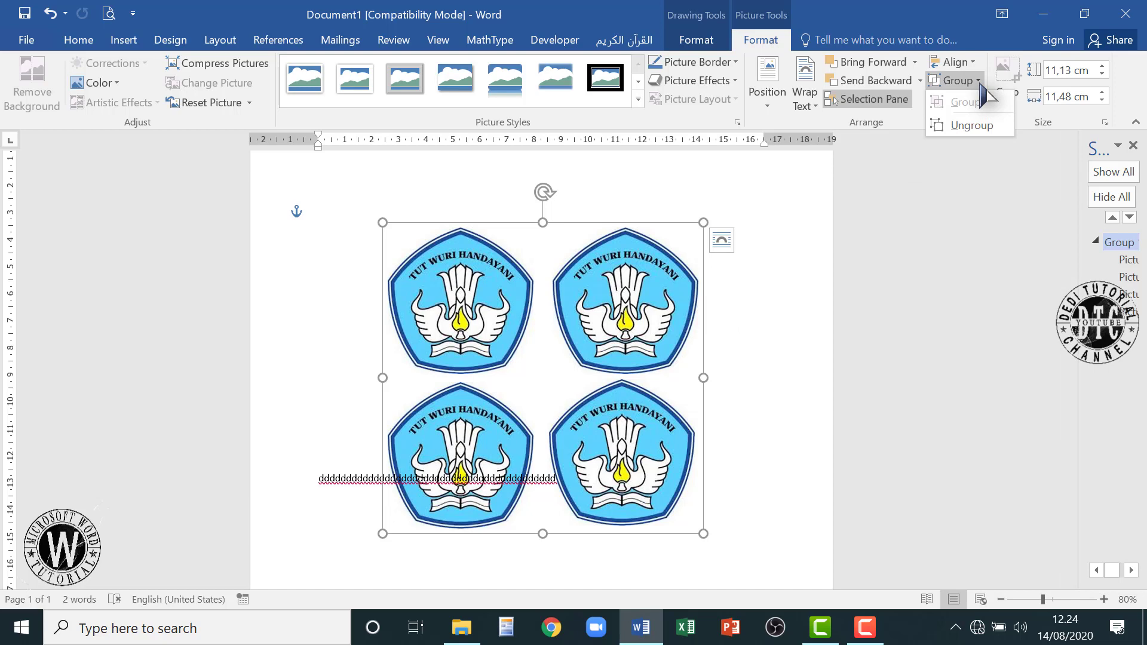
click(972, 125)
click(771, 329)
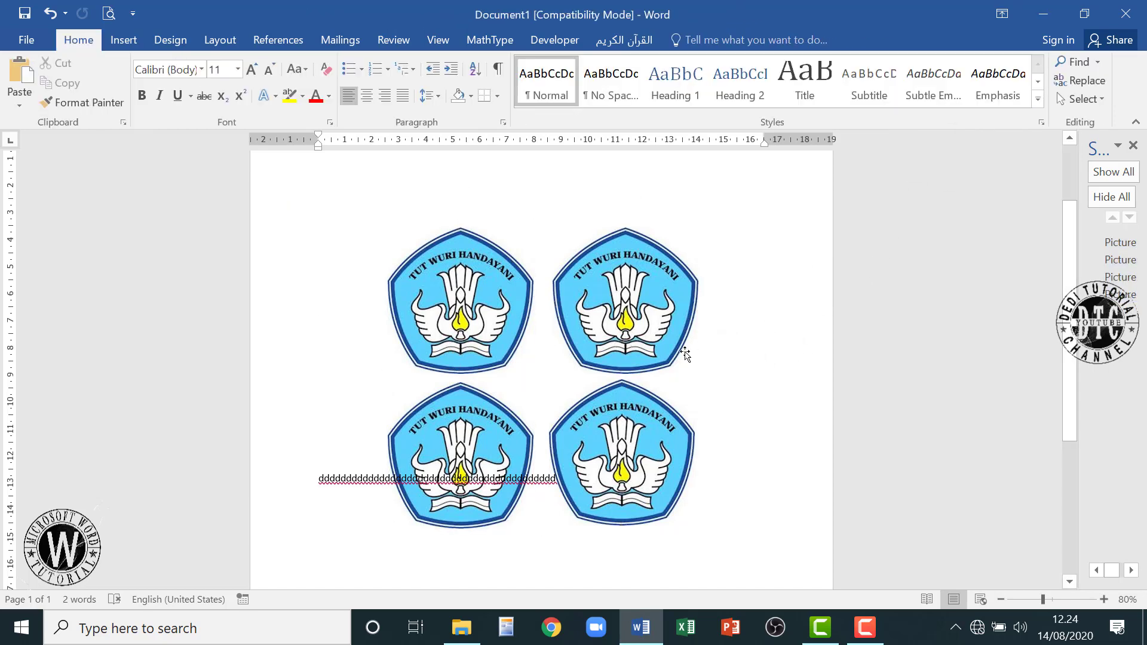
mouse_move(685, 354)
mouse_down()
mouse_move(737, 331)
mouse_move(699, 334)
mouse_move(678, 347)
mouse_move(686, 360)
mouse_up()
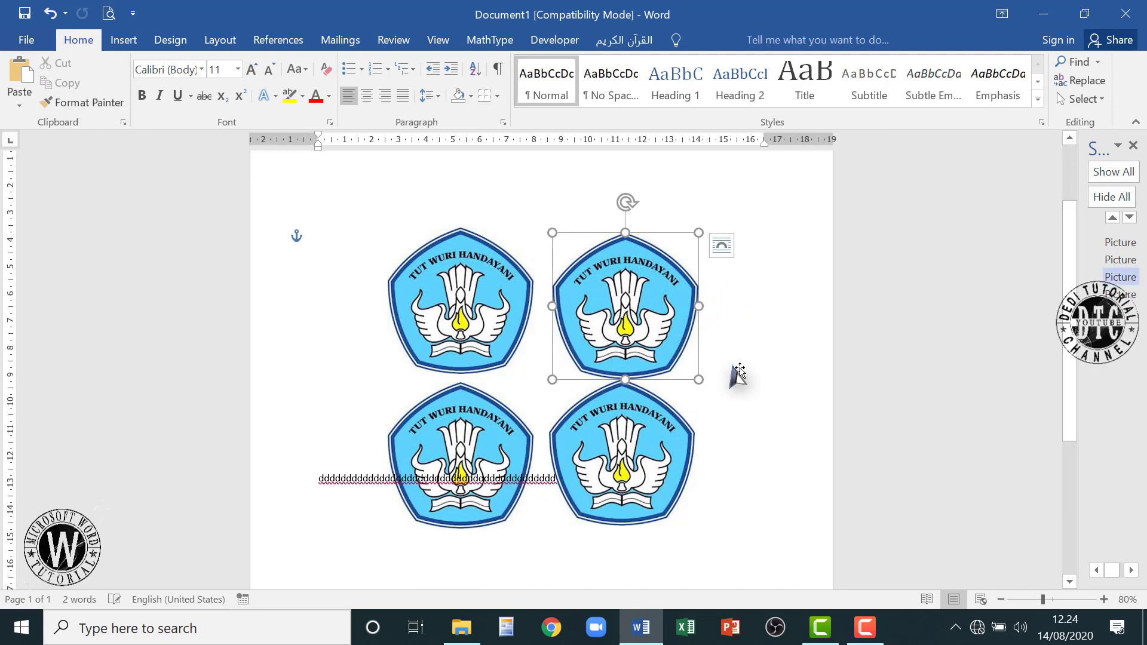
click(758, 378)
Preview the Rotate Left 90° and Flip Horizontal options on the upper-right logo, and try rotating it freehand.
click(675, 338)
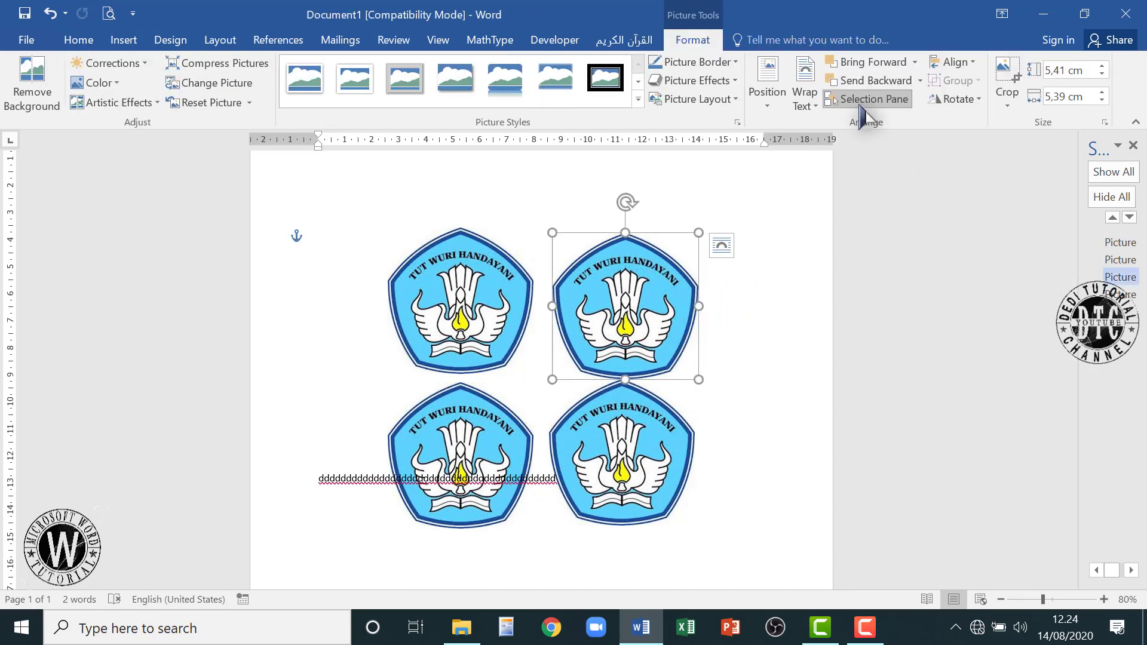
click(980, 101)
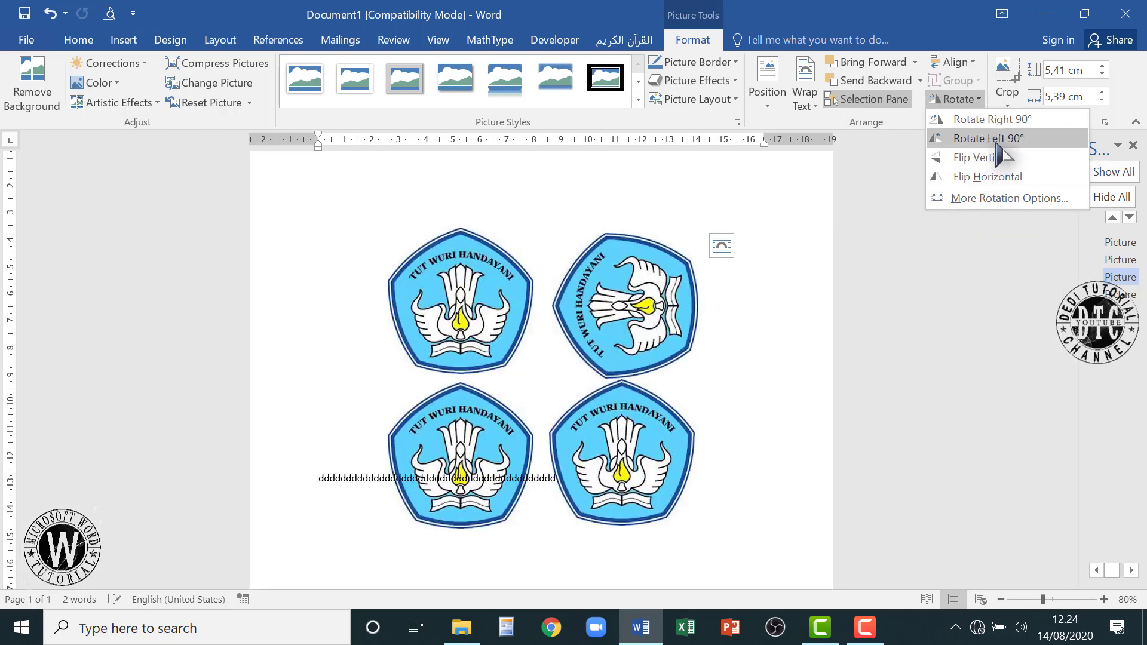
click(994, 177)
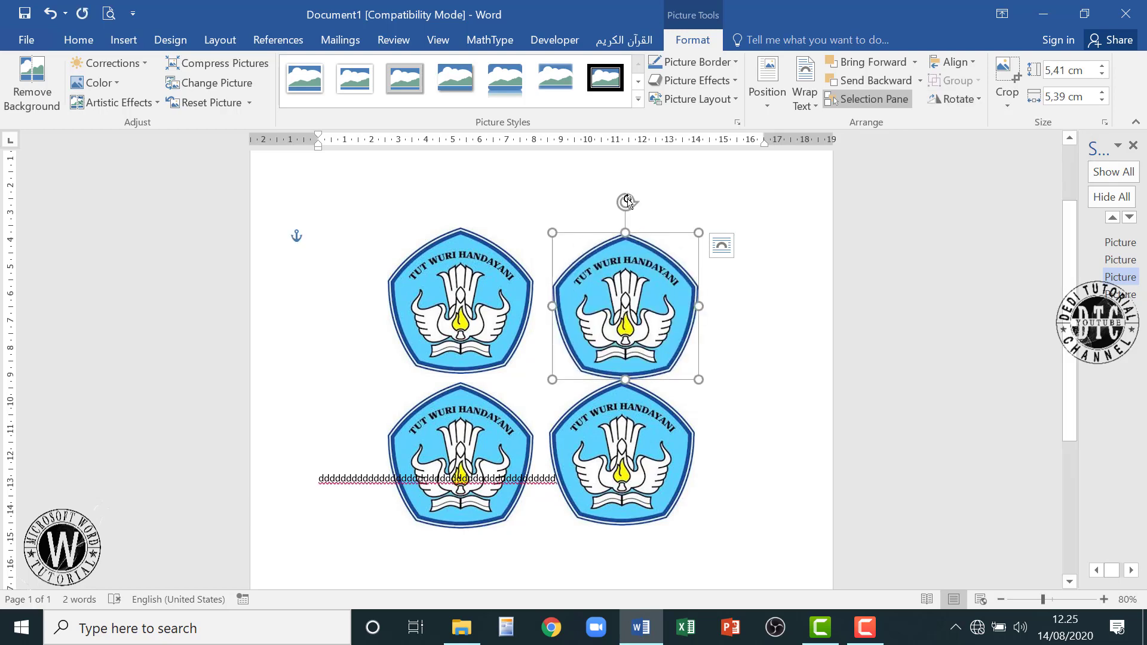
mouse_move(626, 202)
mouse_down()
mouse_move(698, 287)
mouse_move(709, 353)
mouse_move(707, 246)
mouse_move(723, 394)
mouse_move(683, 215)
mouse_move(627, 206)
mouse_up()
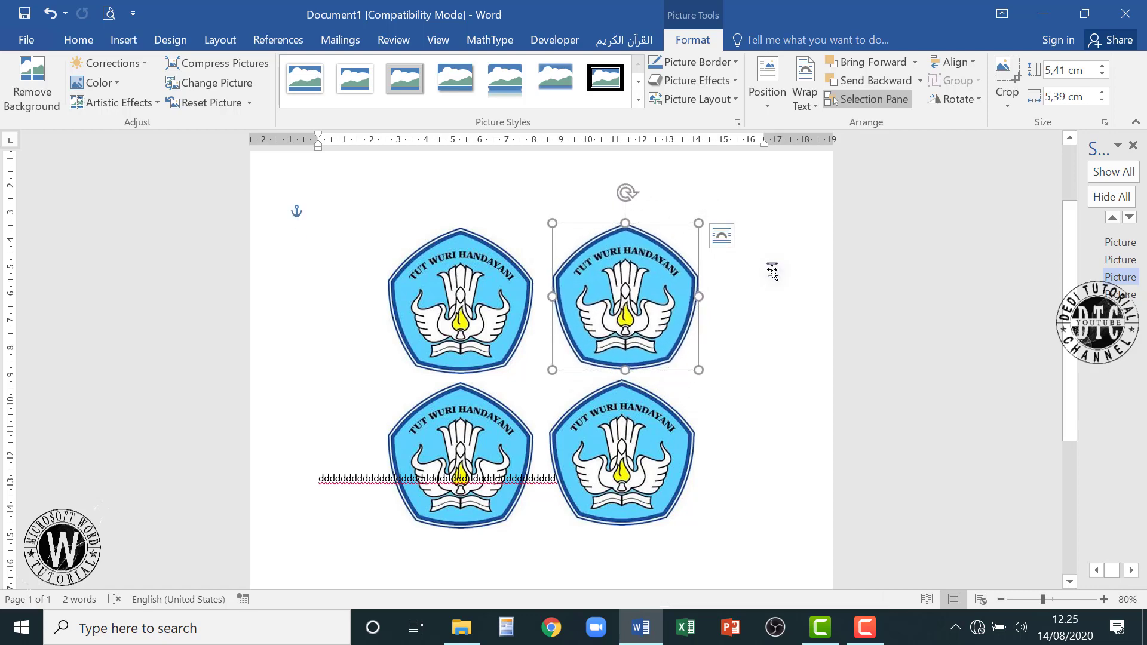
click(955, 100)
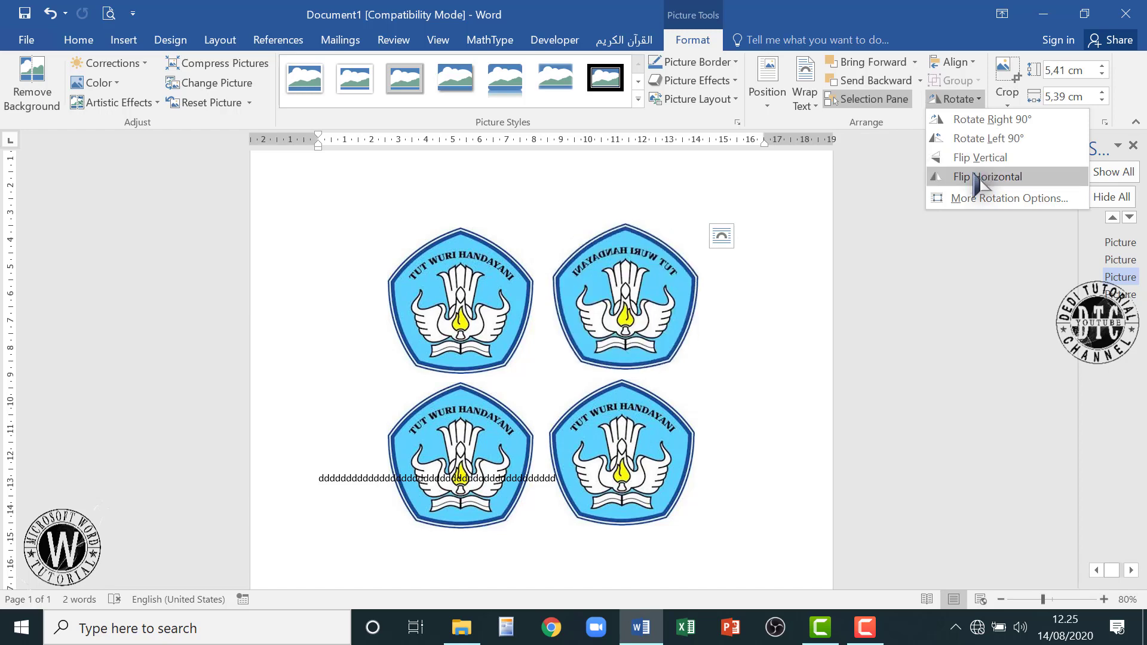
click(796, 305)
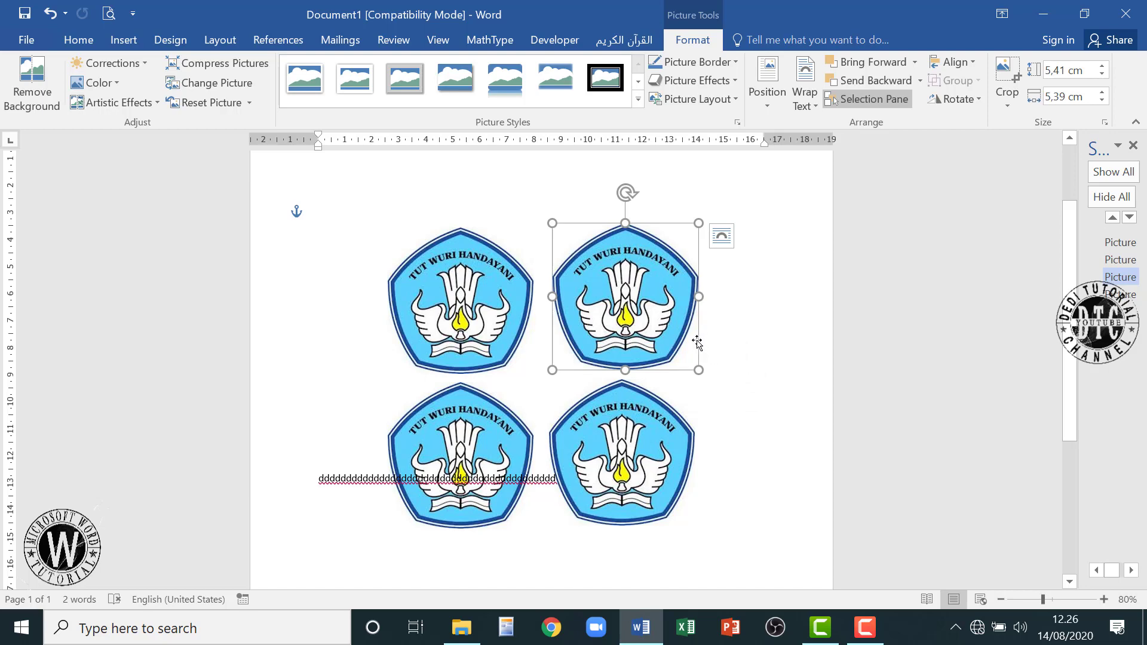
Crop the upper-right logo to about 4.2 cm high and 3.4 cm wide, centring the picture inside the crop frame.
click(1009, 81)
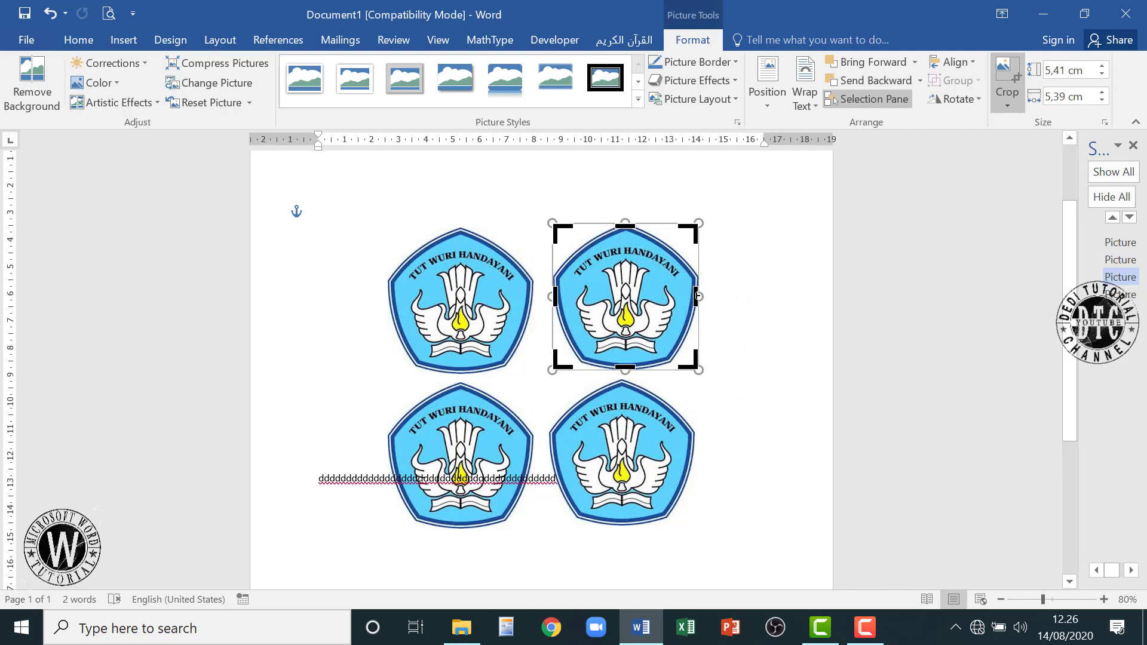
mouse_move(698, 296)
mouse_down()
mouse_move(753, 297)
mouse_move(619, 305)
mouse_move(680, 307)
mouse_up()
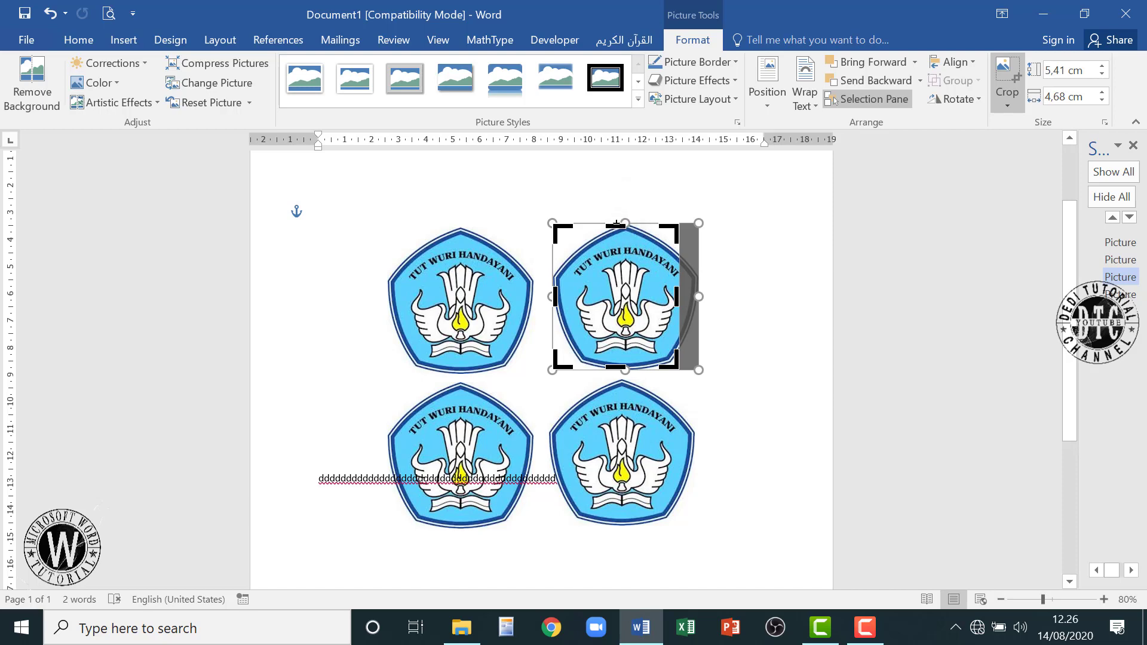
mouse_move(616, 224)
mouse_down()
mouse_move(616, 253)
mouse_move(615, 240)
mouse_up()
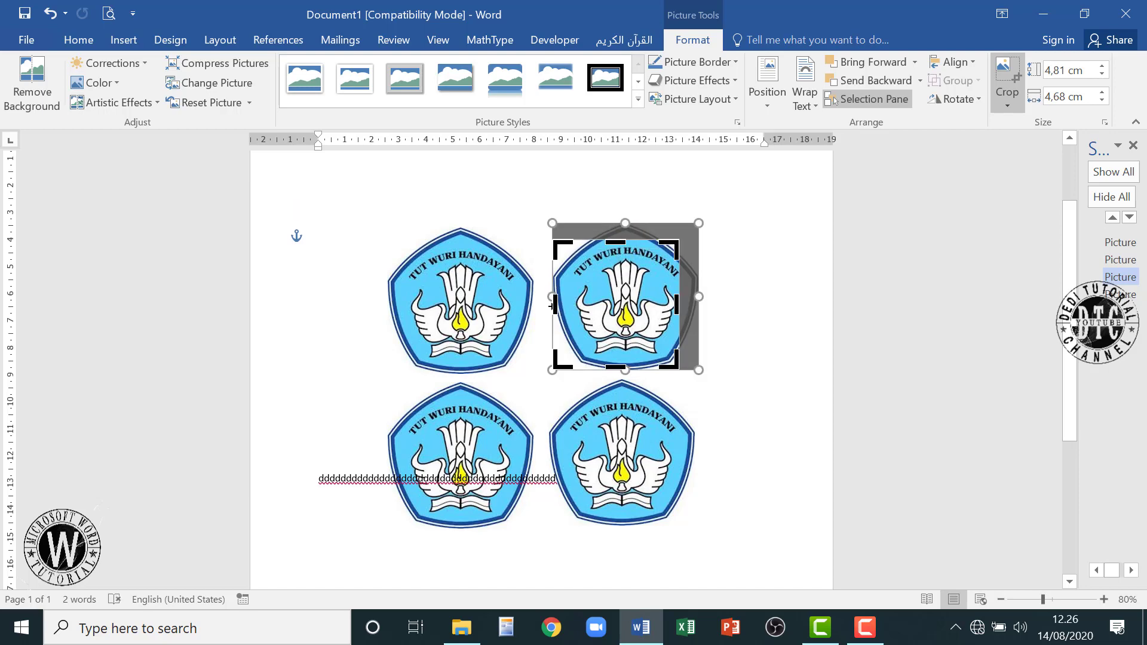
drag(557, 301, 636, 353)
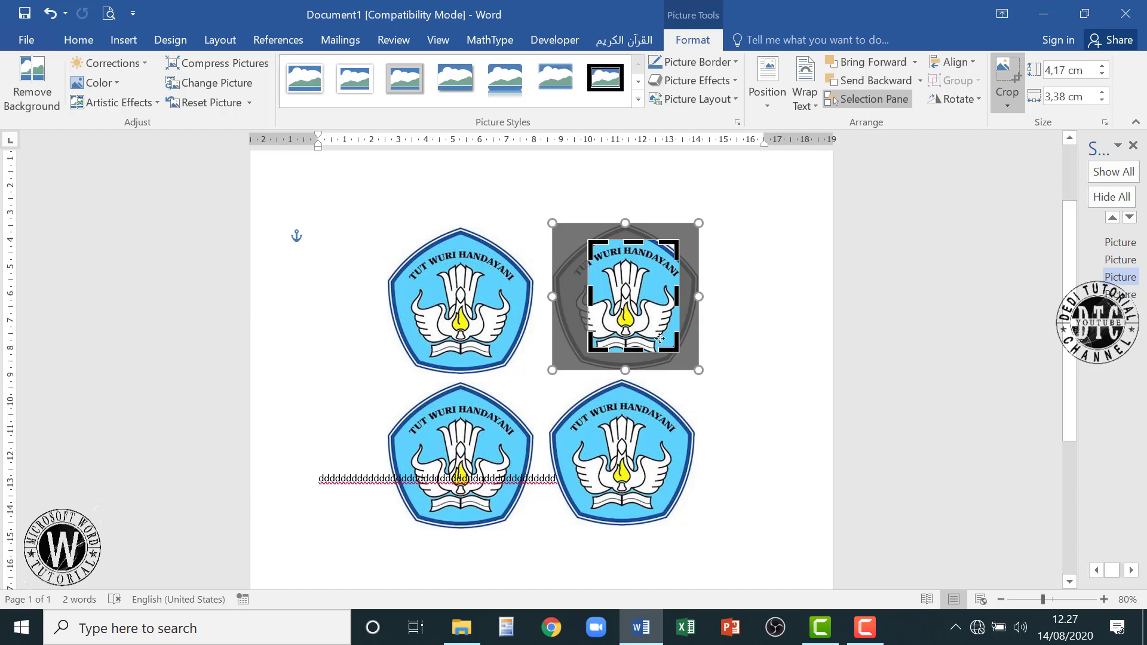
drag(652, 340, 641, 338)
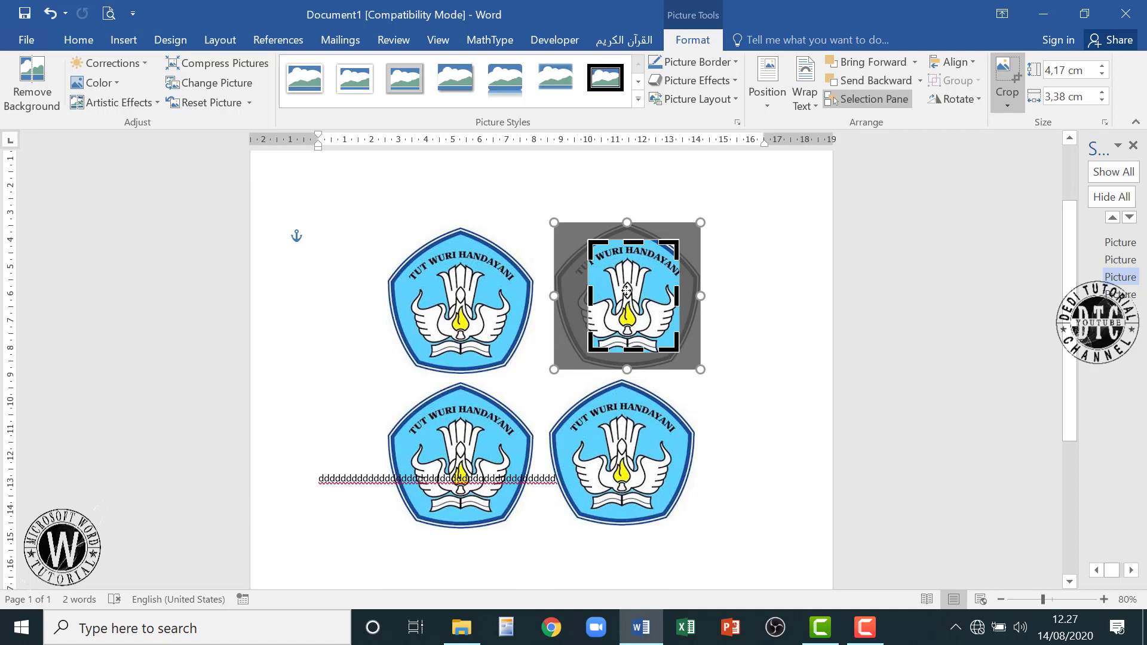
mouse_move(636, 291)
mouse_down()
mouse_move(625, 292)
mouse_move(635, 289)
mouse_up()
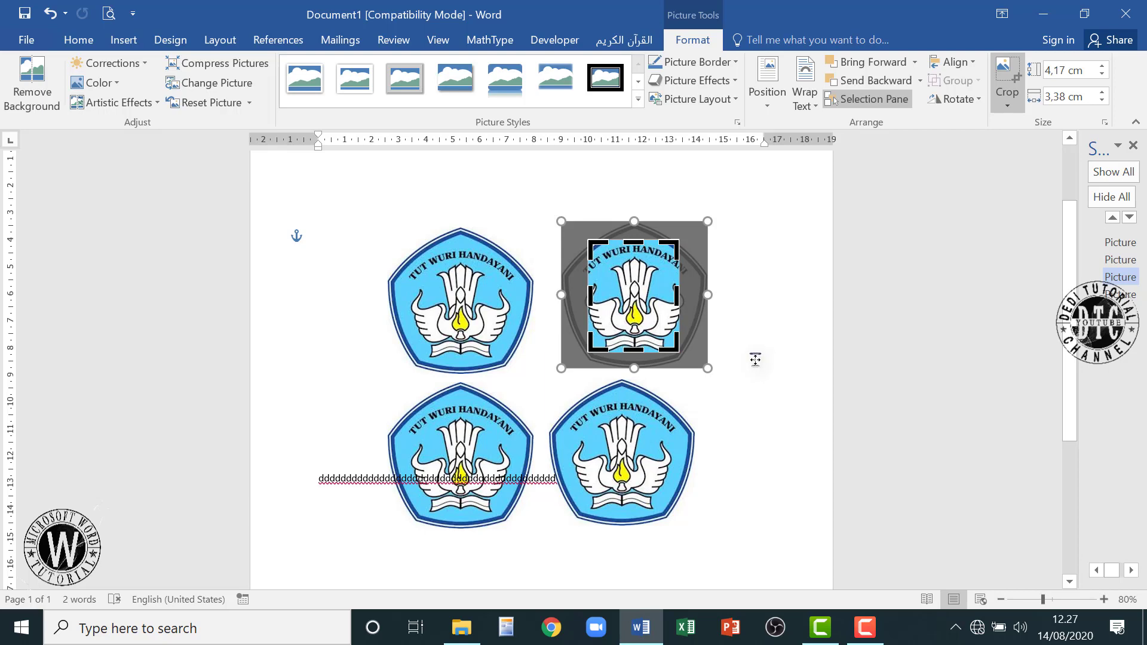
click(755, 359)
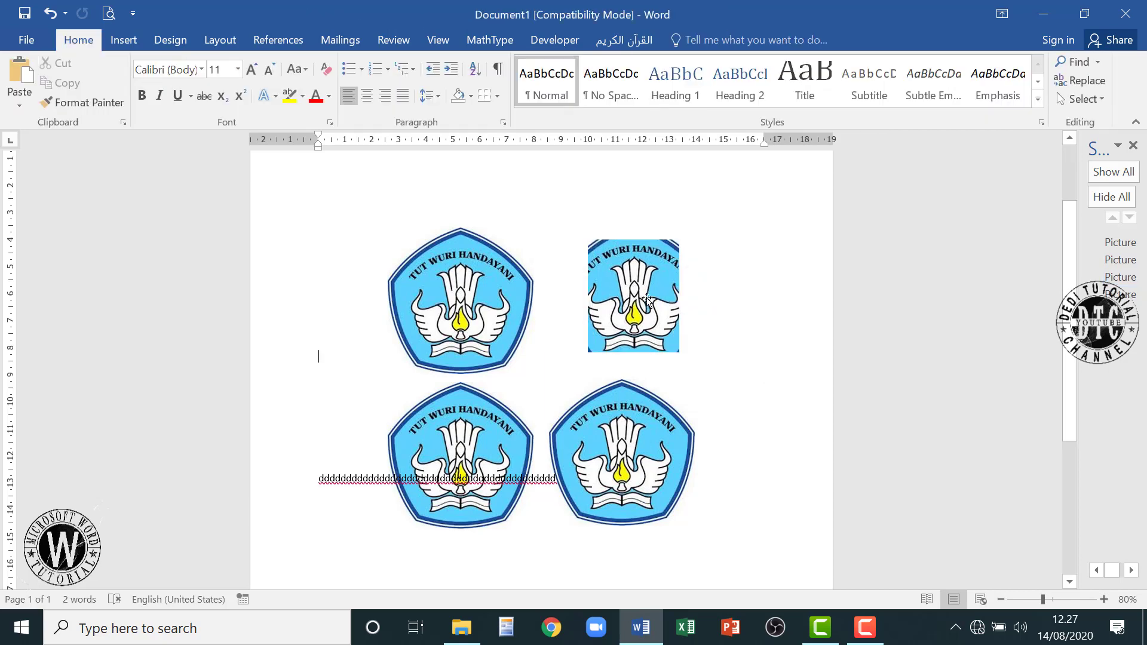
Move the cropped logo slightly, and undo both the move and the crop to restore the full logo.
drag(646, 299, 673, 299)
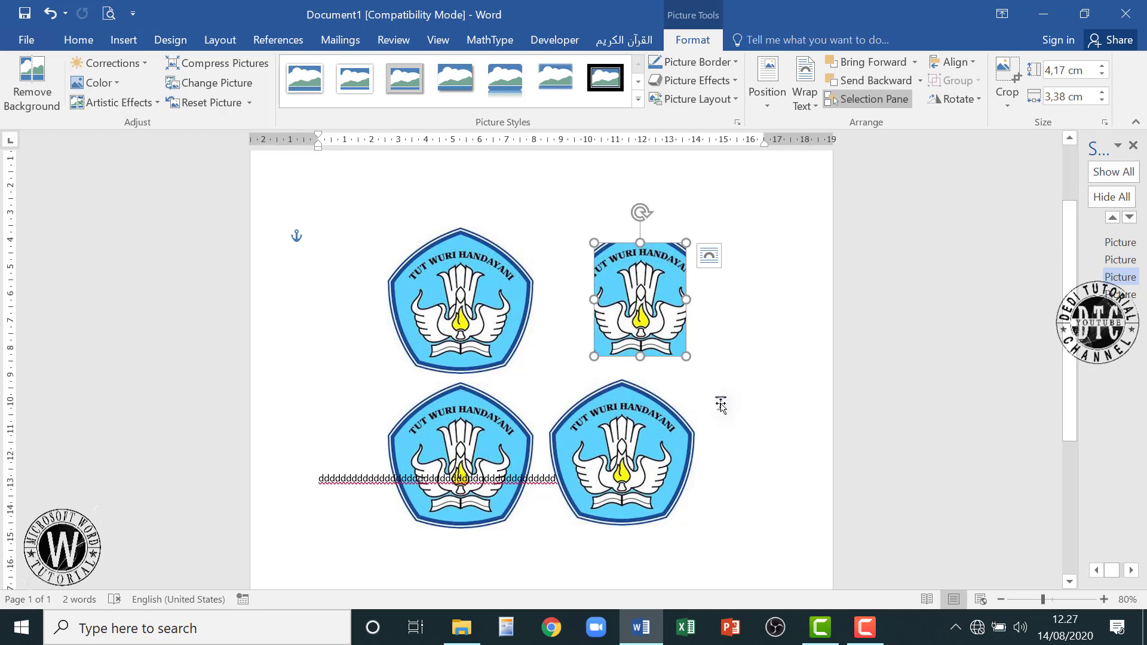
click(51, 14)
click(51, 14)
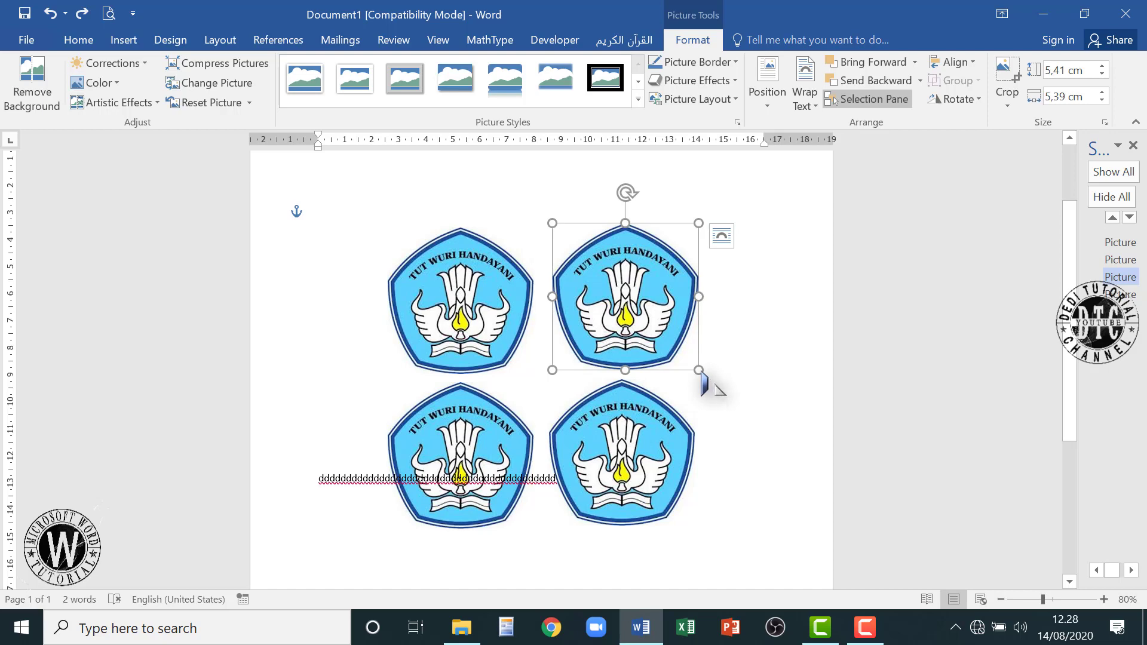
Enlarge the upper-right logo freehand to about 11.03 cm high and 10.98 cm wide, and reduce its width stepwise past 8.5 cm.
drag(699, 371, 773, 445)
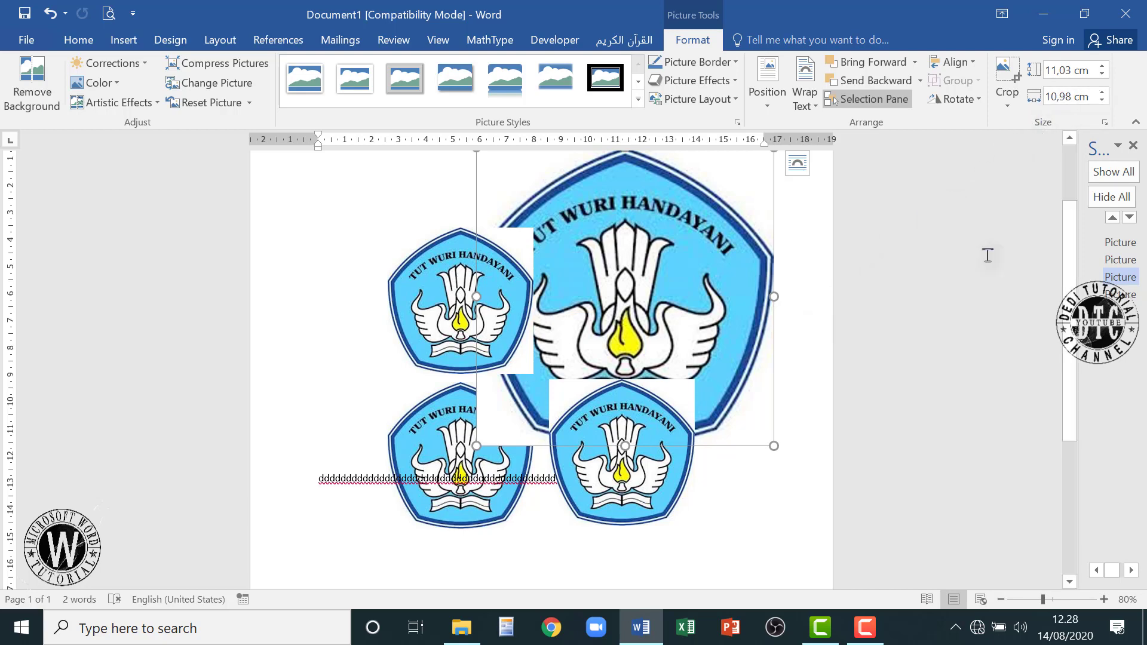
click(1102, 100)
click(1102, 100)
click(1102, 100)
click(1102, 101)
click(1102, 101)
click(1101, 100)
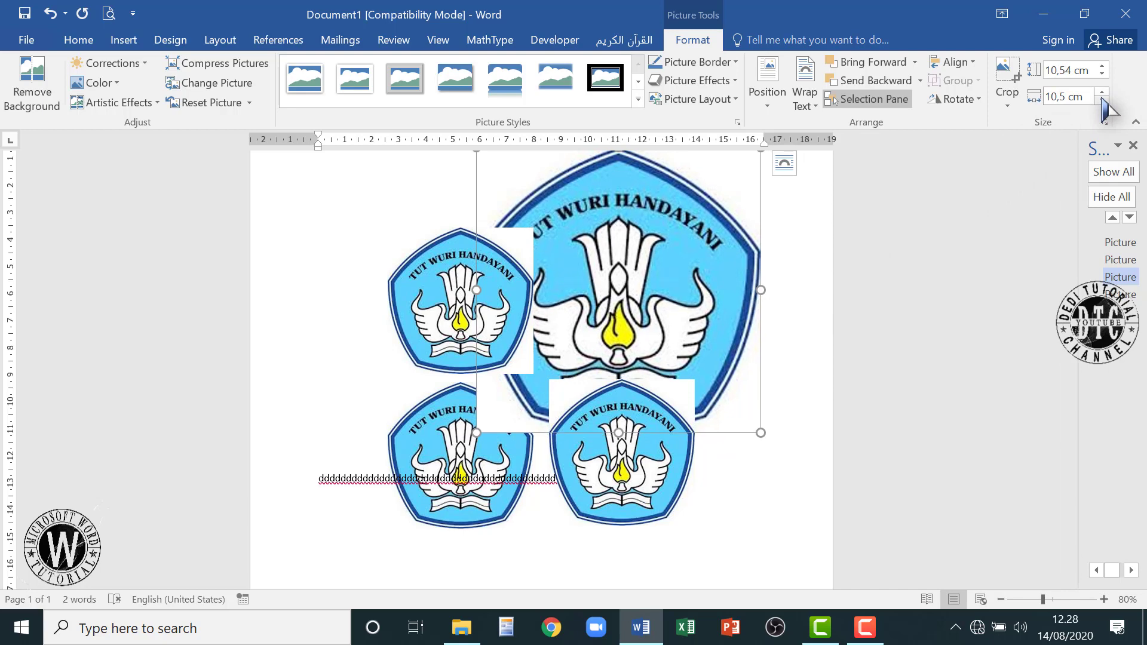
click(1102, 100)
click(1102, 100)
click(1102, 101)
click(1102, 100)
click(1102, 100)
click(1101, 100)
click(1102, 100)
click(1102, 100)
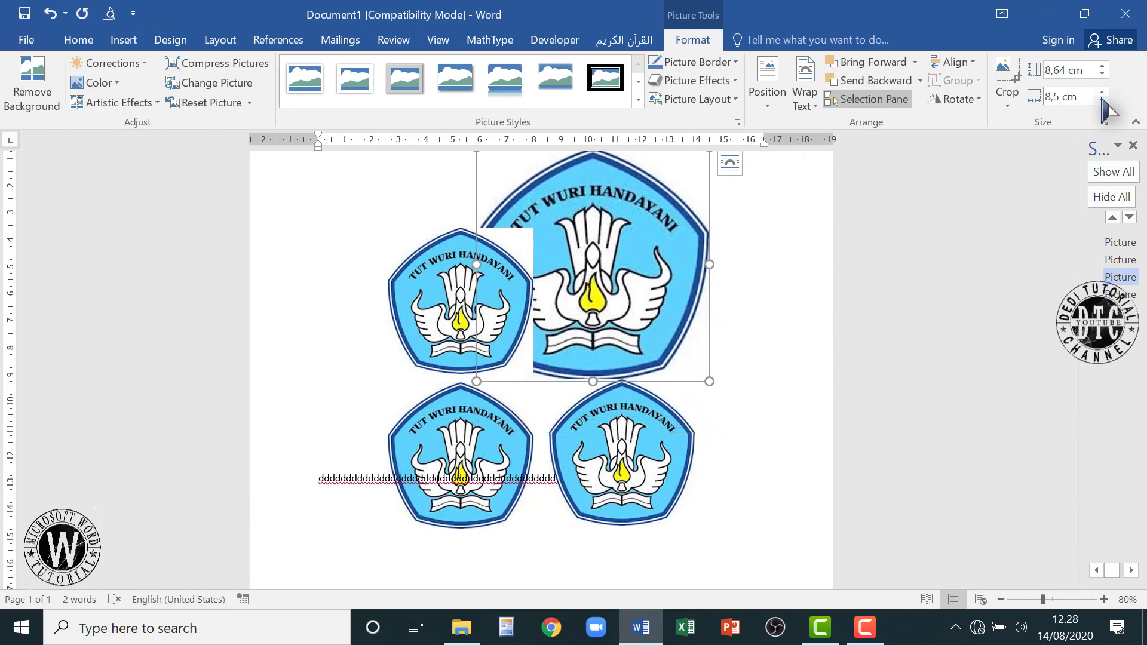
click(1101, 100)
click(1102, 100)
click(1102, 100)
click(1102, 100)
Reduce the logo's height to 5.7 cm in proportion, move it clear of the upper-left logo, and deselect it.
click(1101, 74)
click(1102, 74)
click(1102, 74)
click(1102, 74)
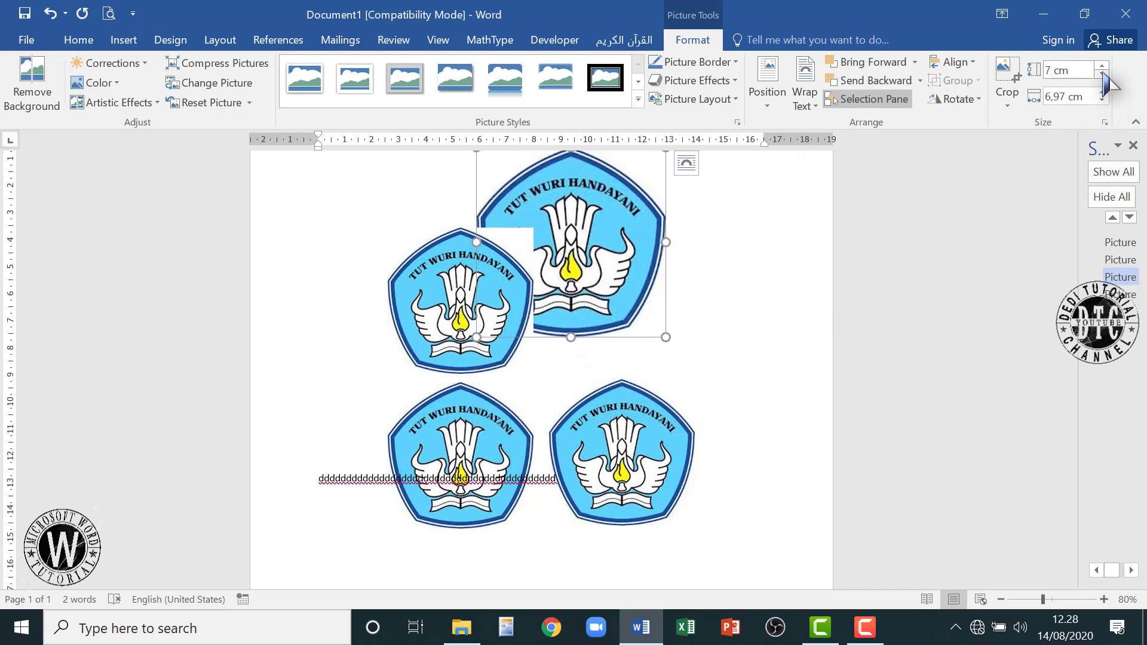
click(1102, 74)
click(1102, 74)
click(1102, 74)
click(1102, 74)
click(1102, 74)
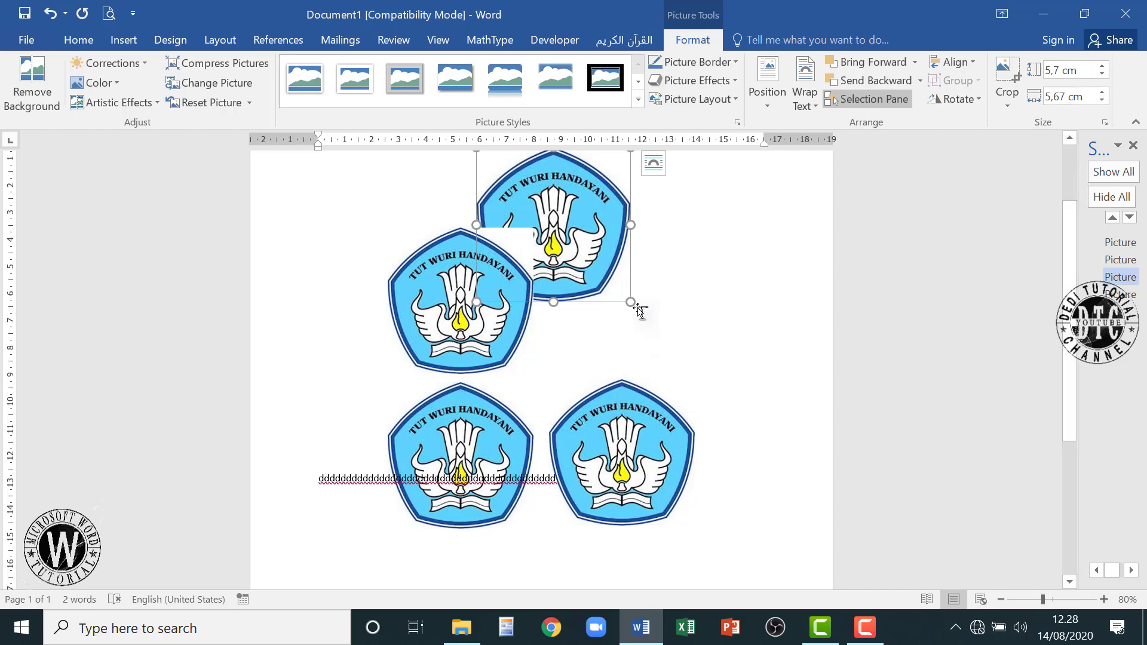
drag(621, 289, 731, 321)
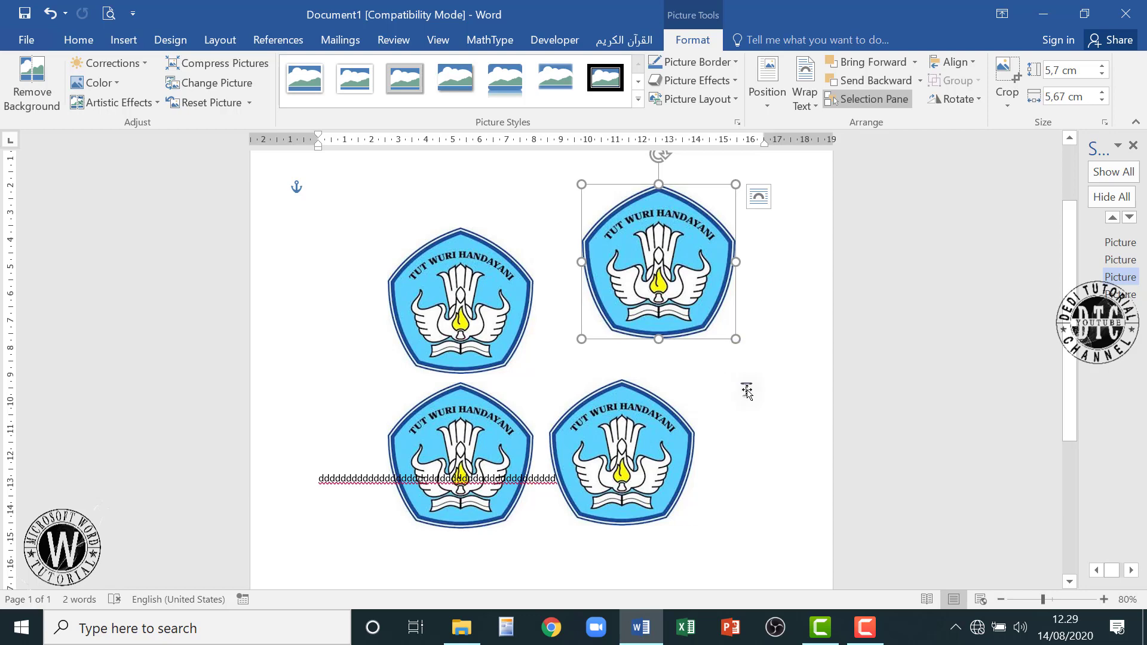
click(742, 389)
Try to draw a straight line across the empty area below the logos on the first page.
click(123, 40)
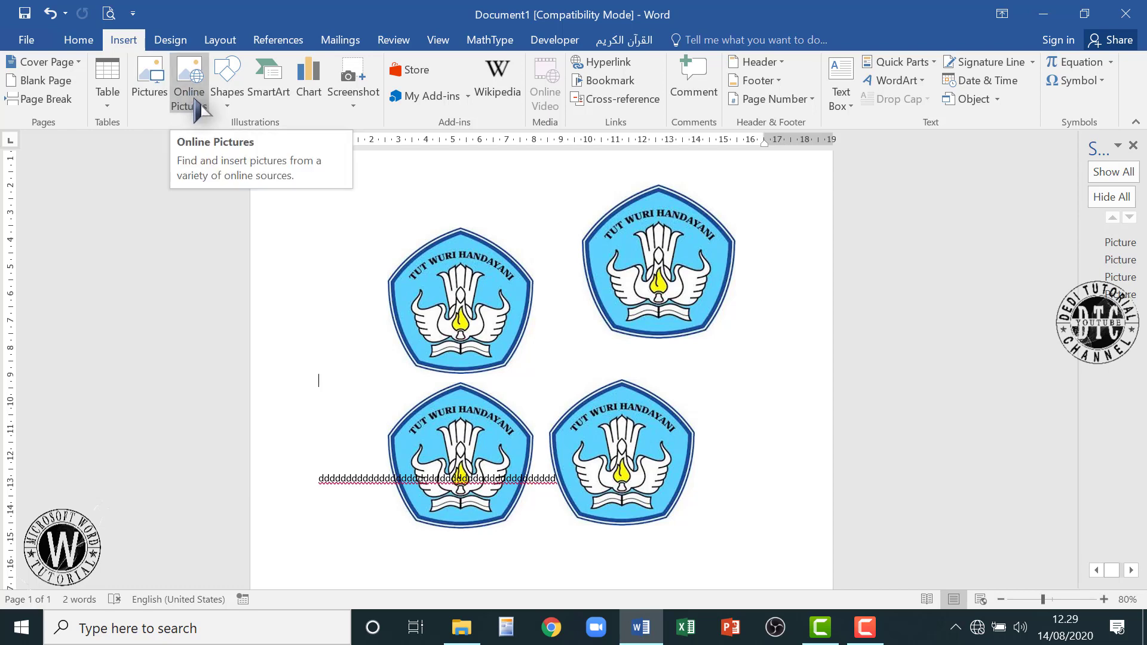
scroll(518, 358, down, 5)
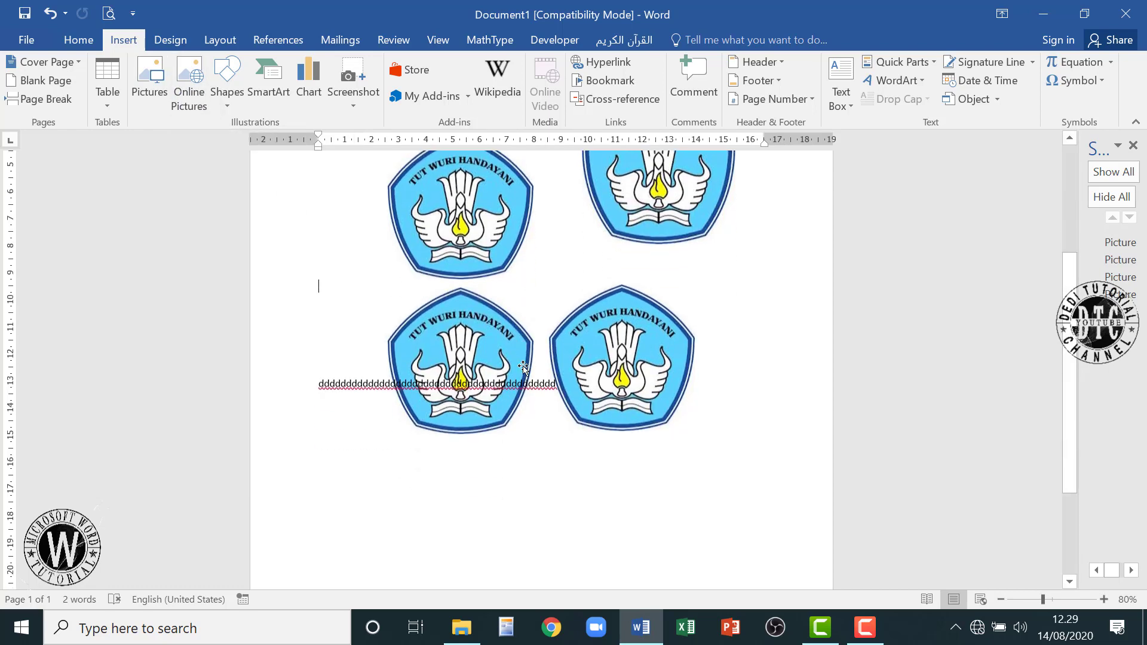
click(231, 119)
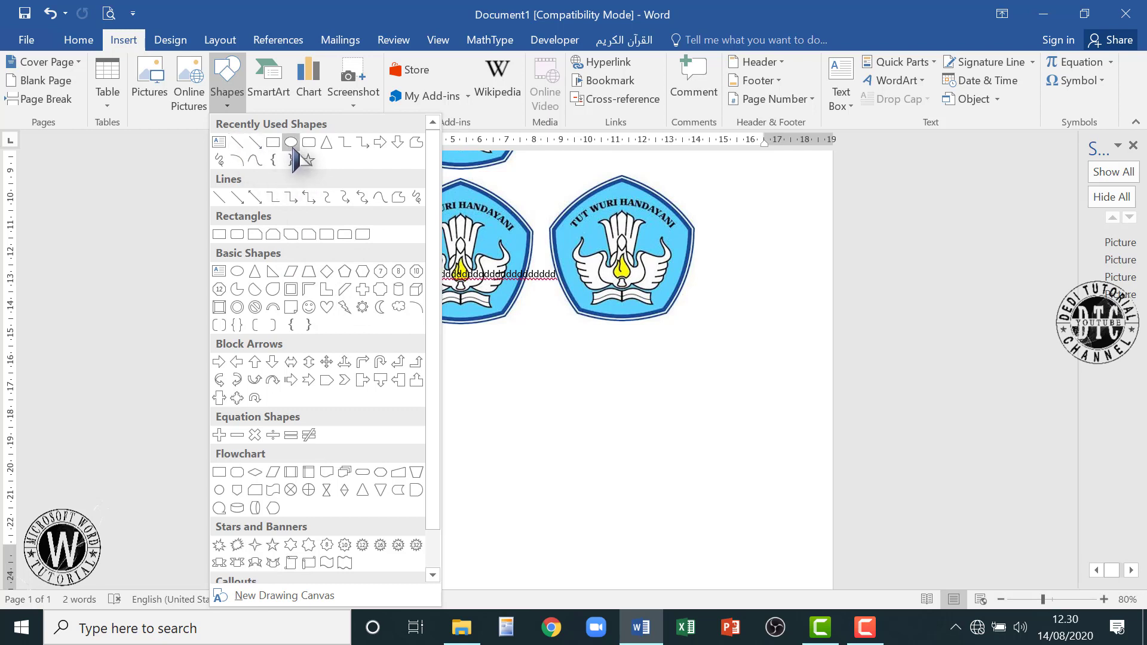
click(237, 143)
click(229, 99)
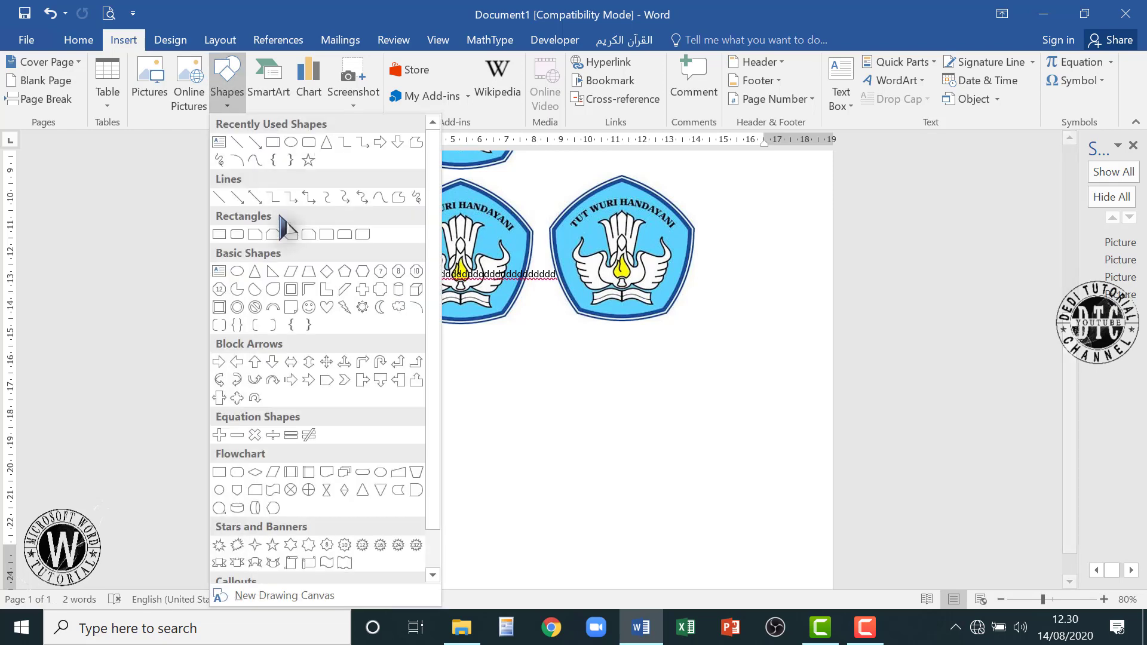
click(238, 151)
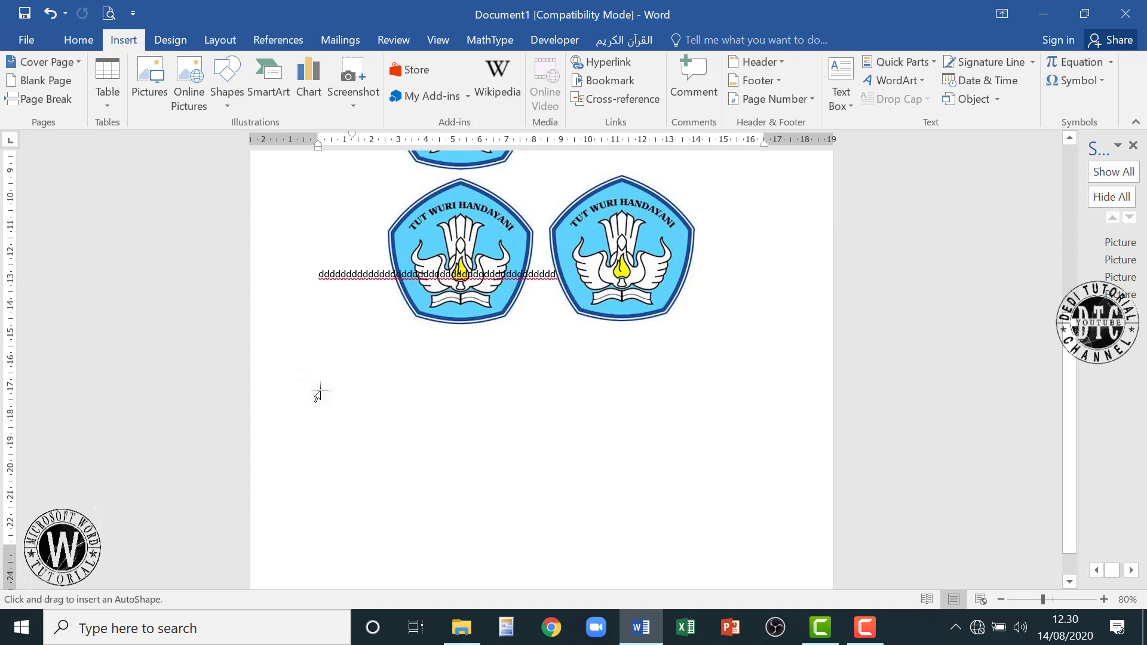
drag(321, 393, 656, 384)
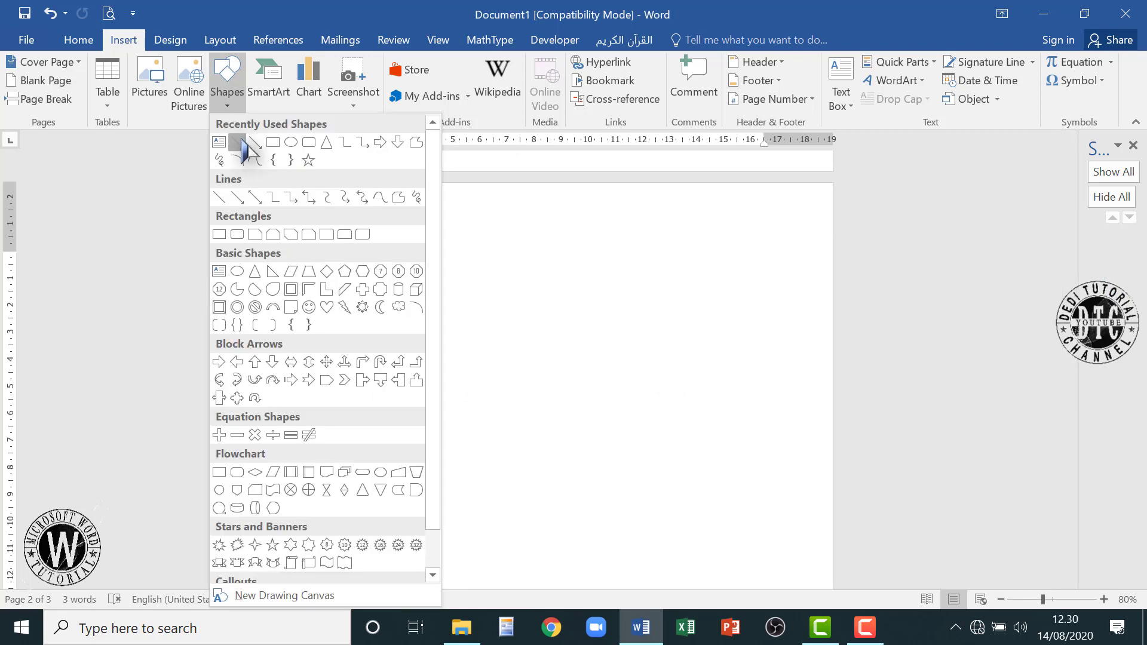
Draw a horizontal line about 15.99 cm long near the second page's upper edge and give it the thin black theme style.
click(243, 149)
mouse_move(319, 279)
mouse_down()
mouse_move(471, 271)
mouse_move(629, 286)
mouse_move(727, 277)
mouse_move(743, 263)
mouse_move(746, 278)
mouse_up()
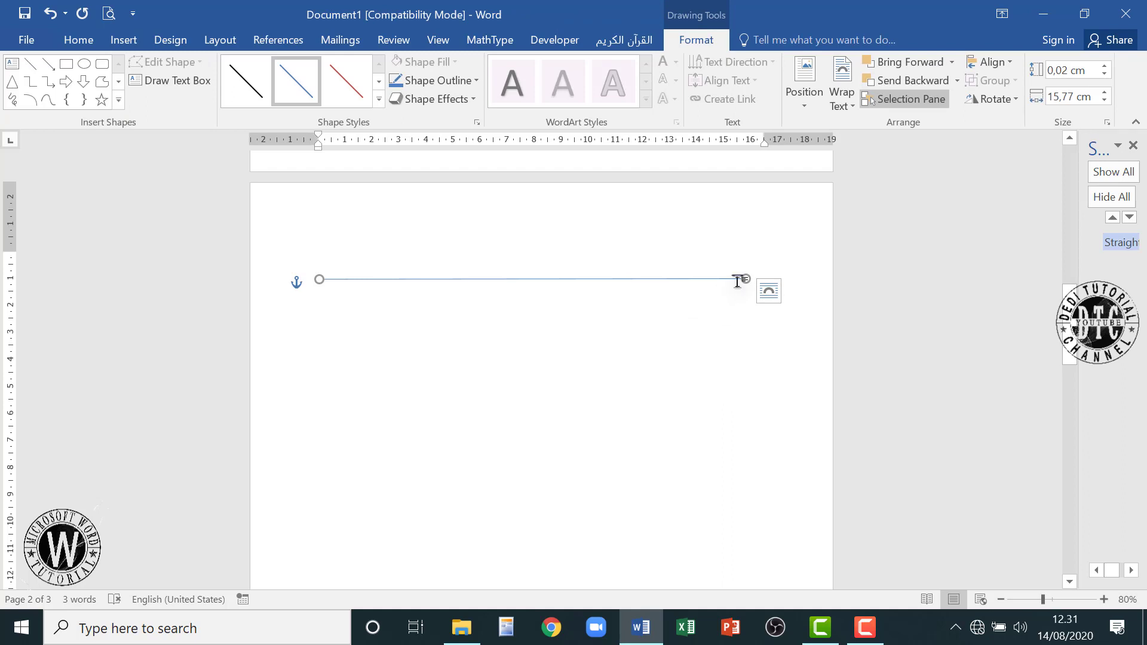
mouse_move(747, 278)
mouse_down()
mouse_move(747, 292)
mouse_move(752, 279)
mouse_up()
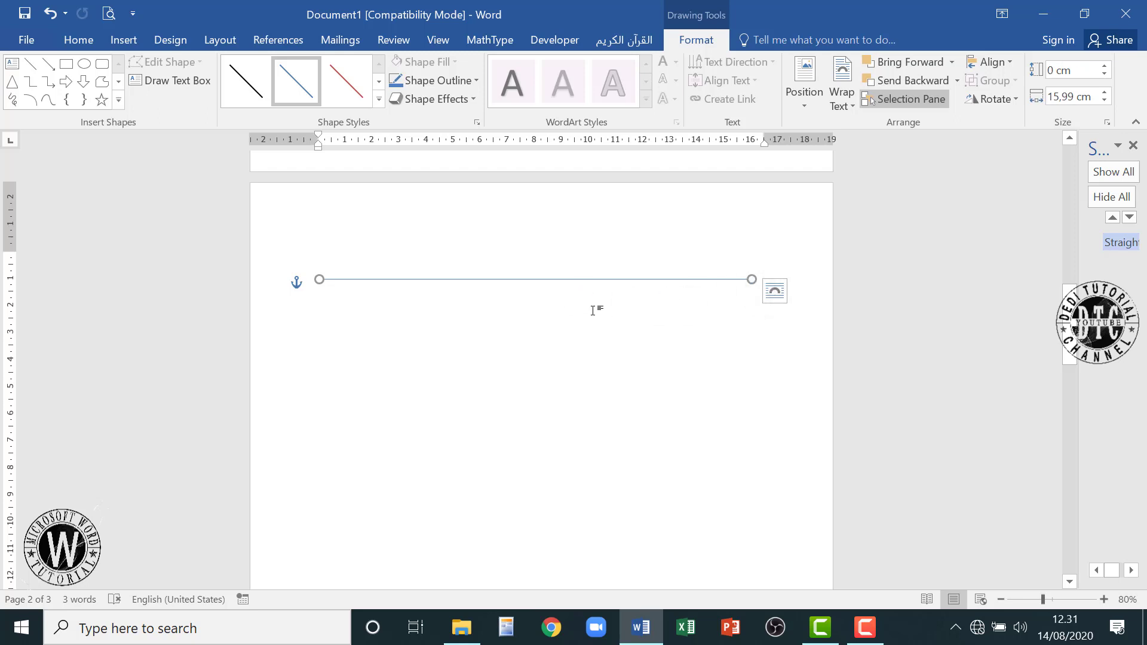
click(245, 84)
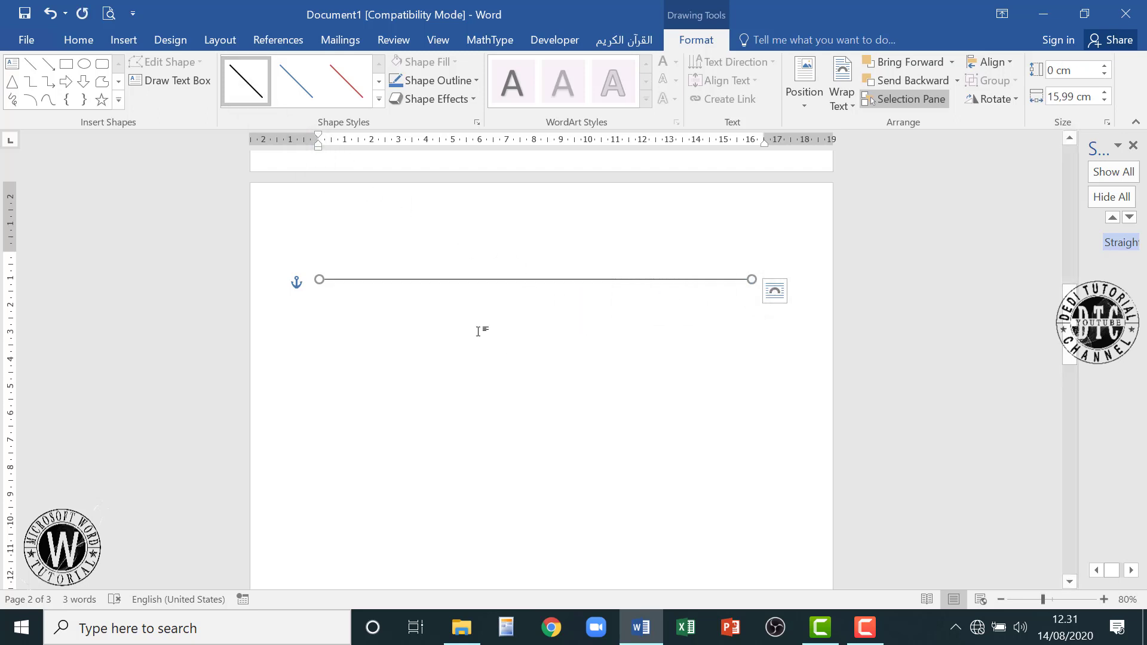
click(411, 337)
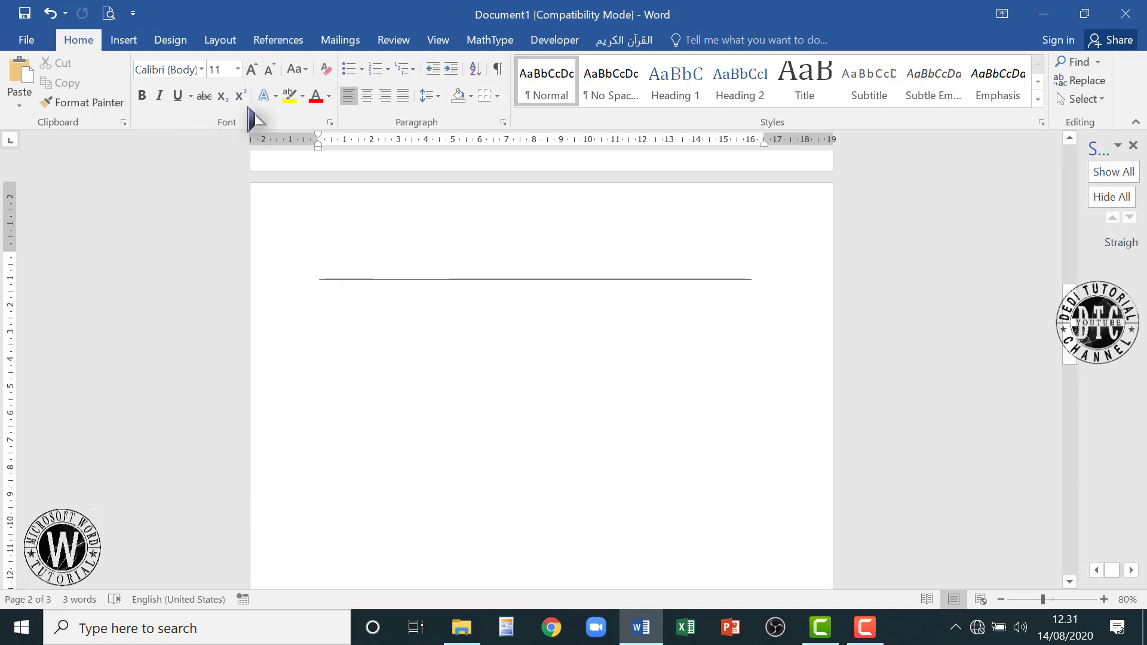
Draw a second horizontal line about 15.7 cm long below the first and give it the thin black theme style.
click(125, 41)
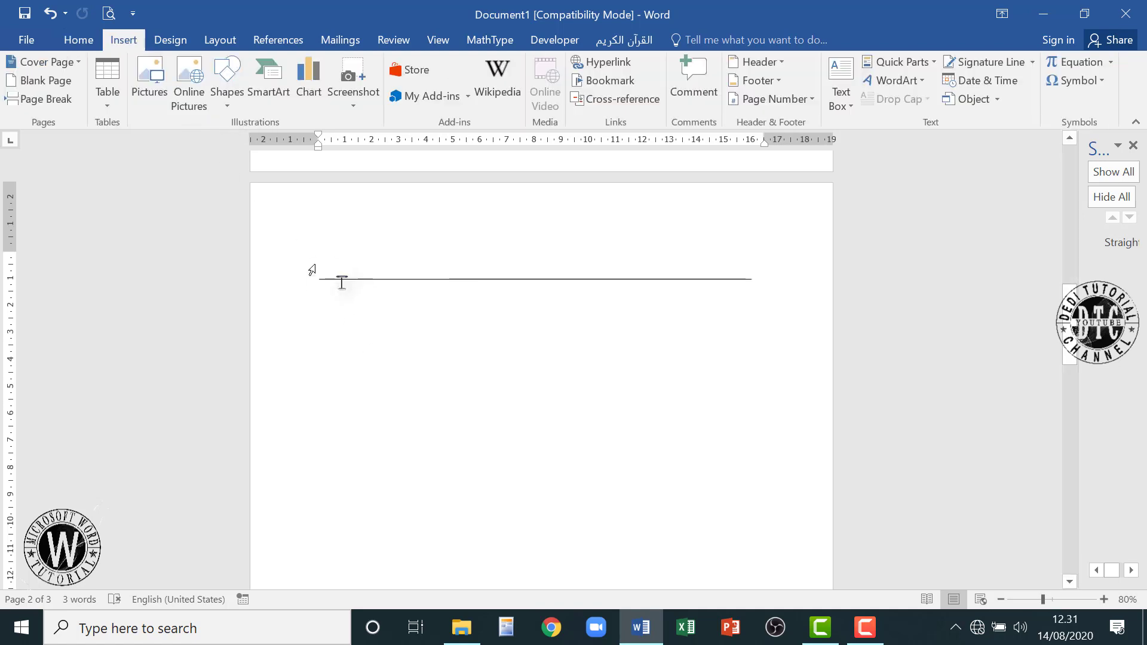
click(228, 89)
click(237, 135)
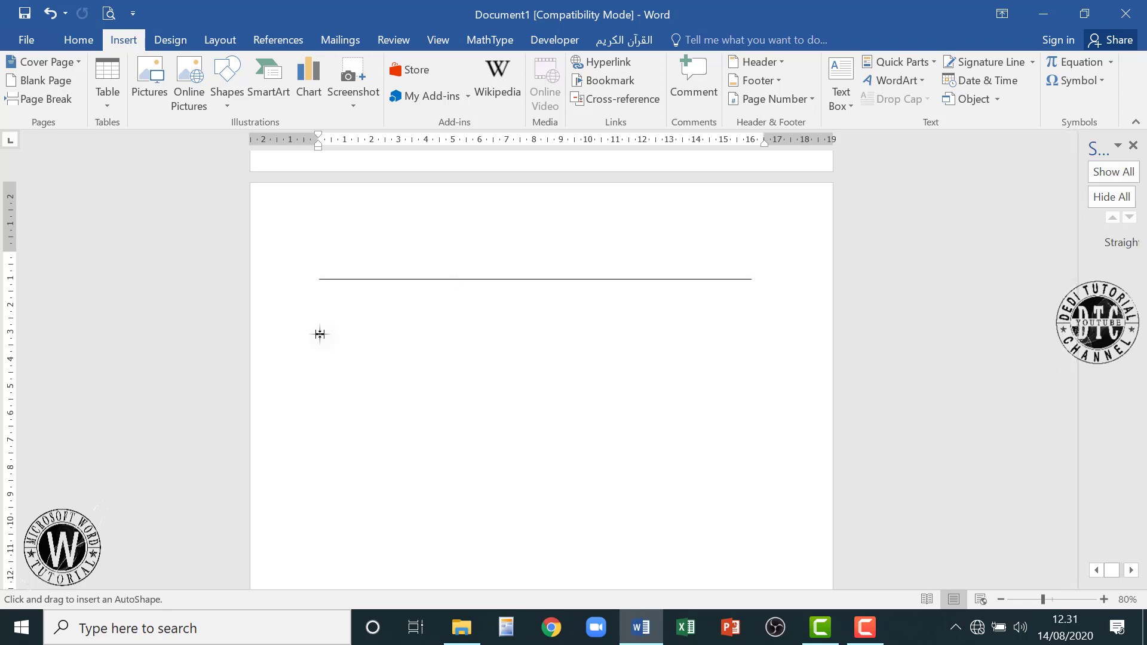
drag(320, 334, 391, 338)
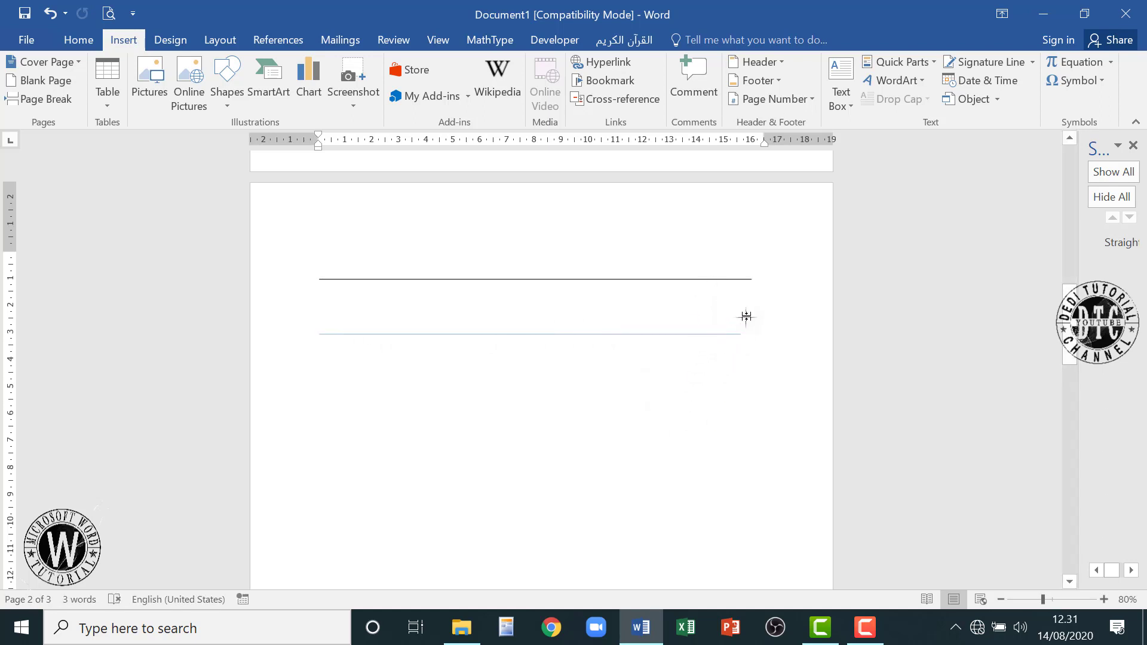
drag(745, 316, 745, 356)
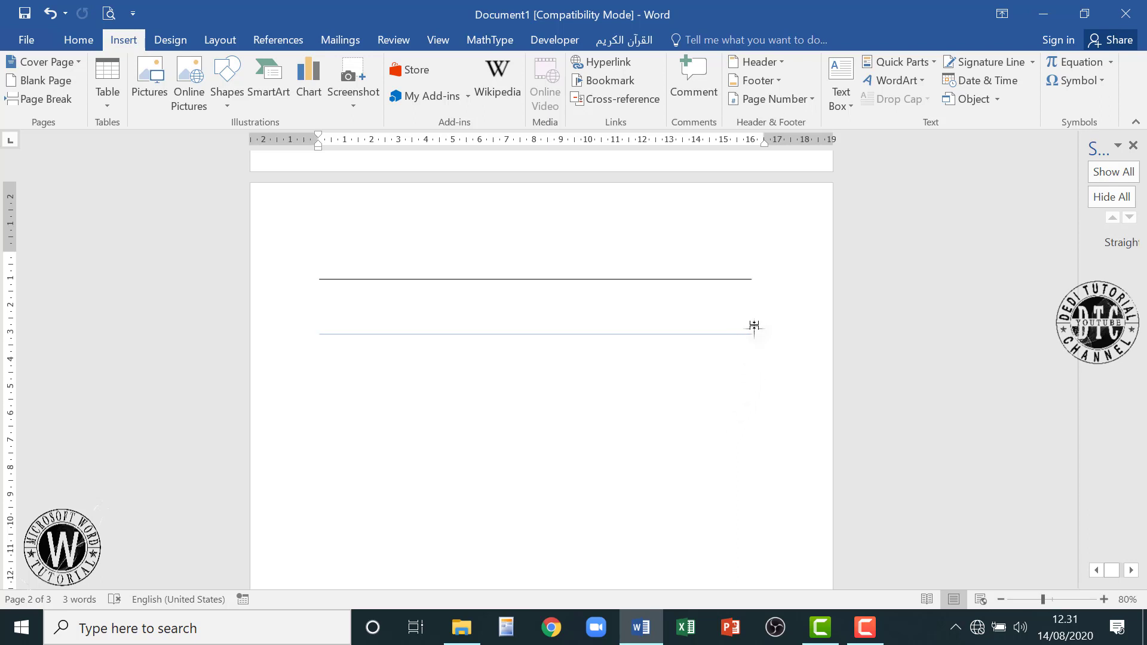
drag(744, 384, 744, 384)
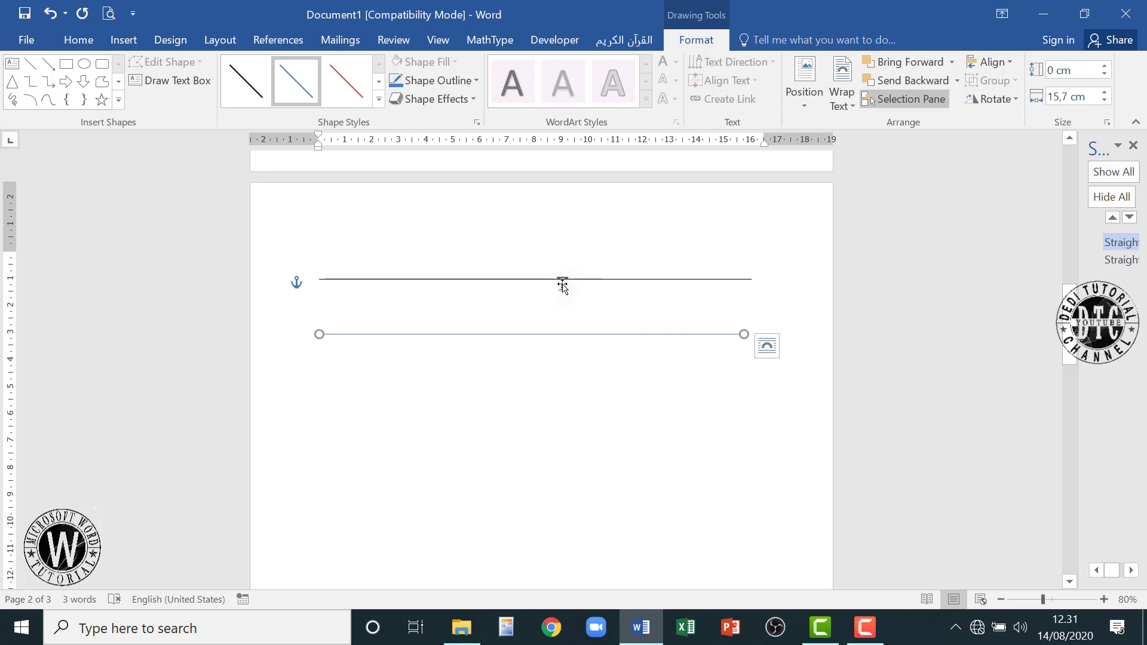
click(245, 82)
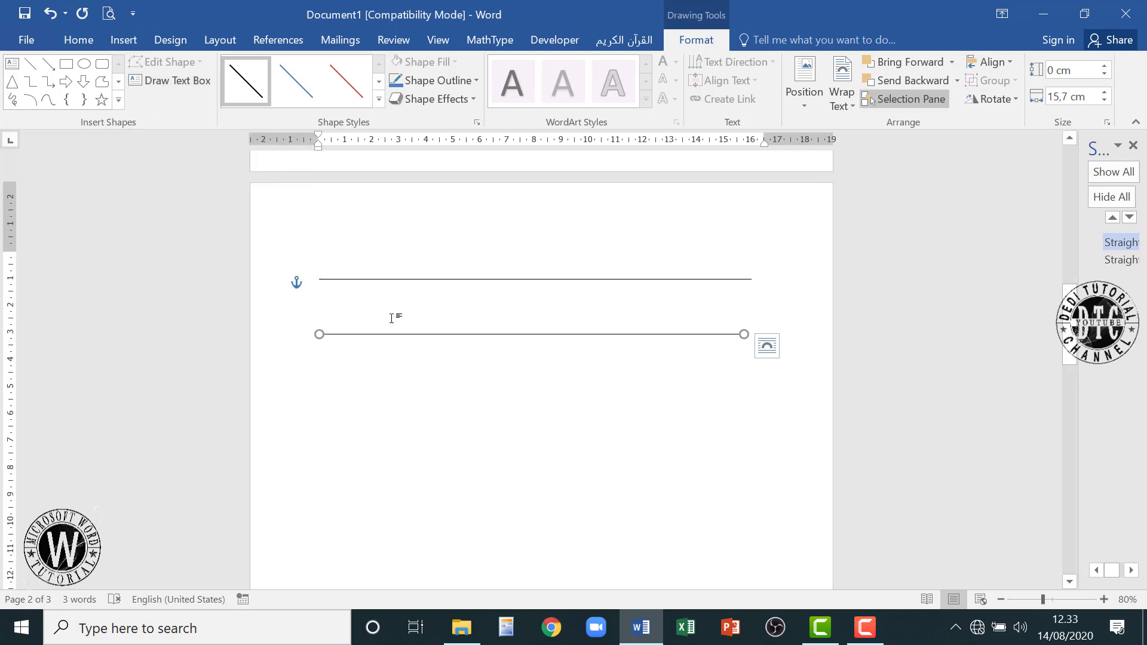
Reselect the lower line and undo the latest changes.
click(384, 359)
click(493, 334)
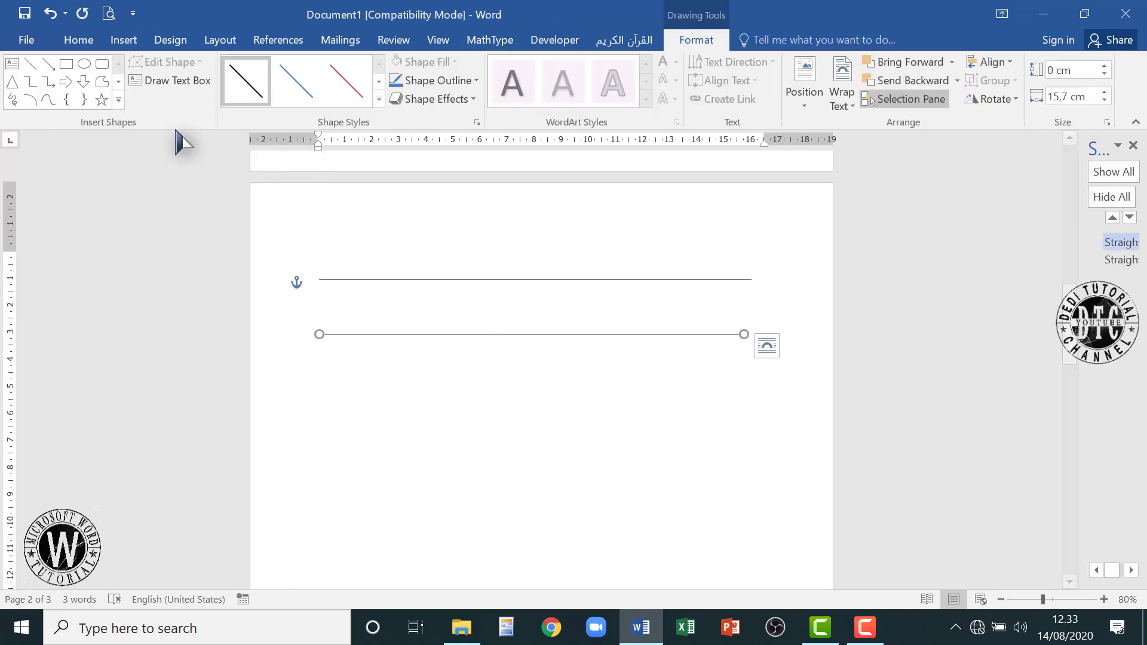
click(58, 20)
click(57, 20)
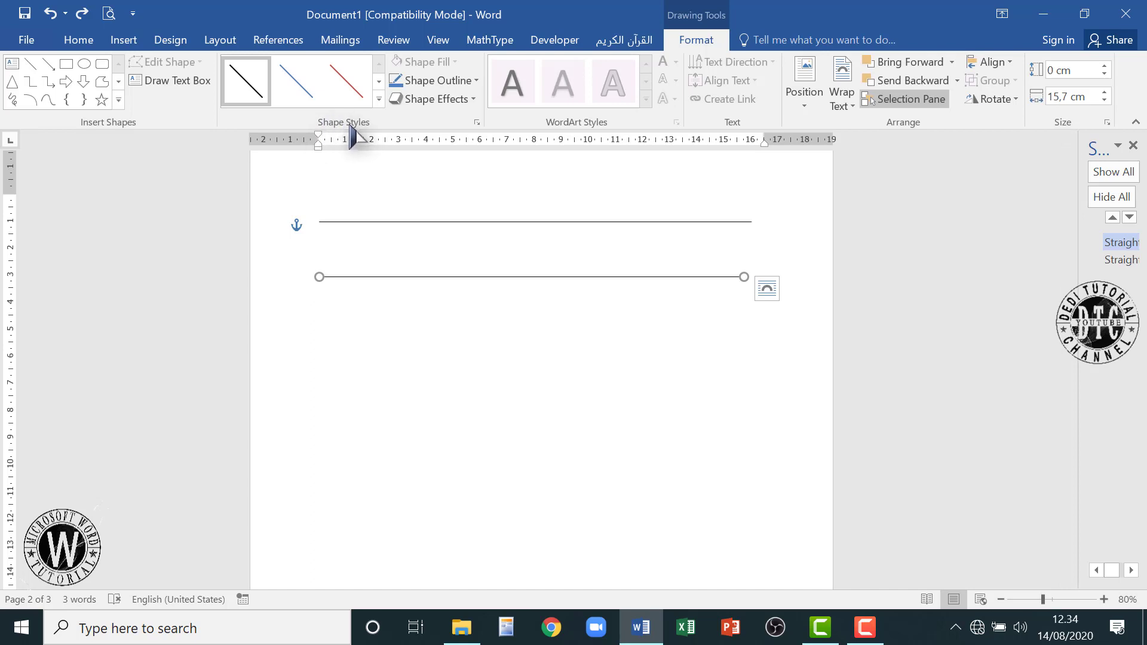
Preview the theme line styles and the outline weight, dash and arrow options for the lower line.
click(379, 101)
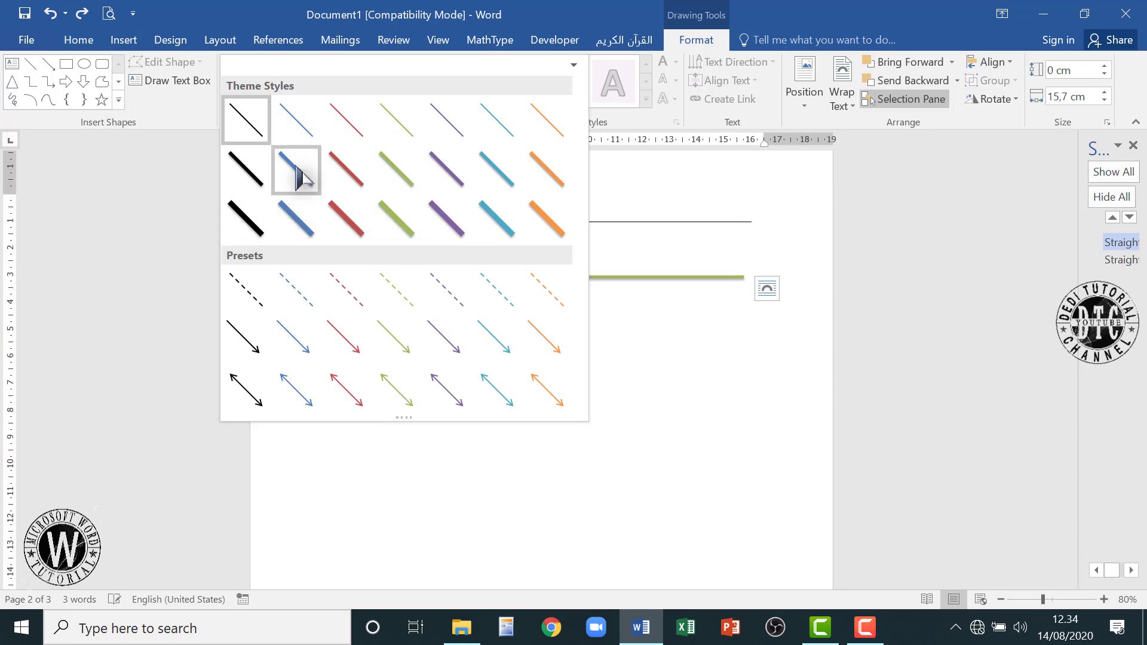
click(698, 436)
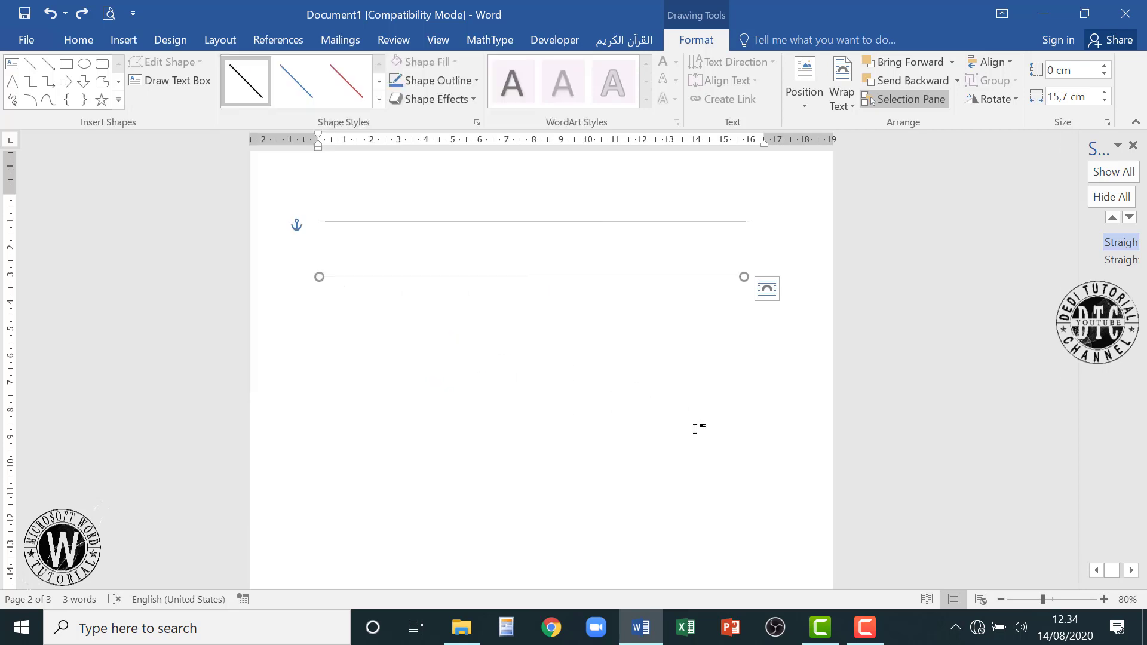
click(475, 81)
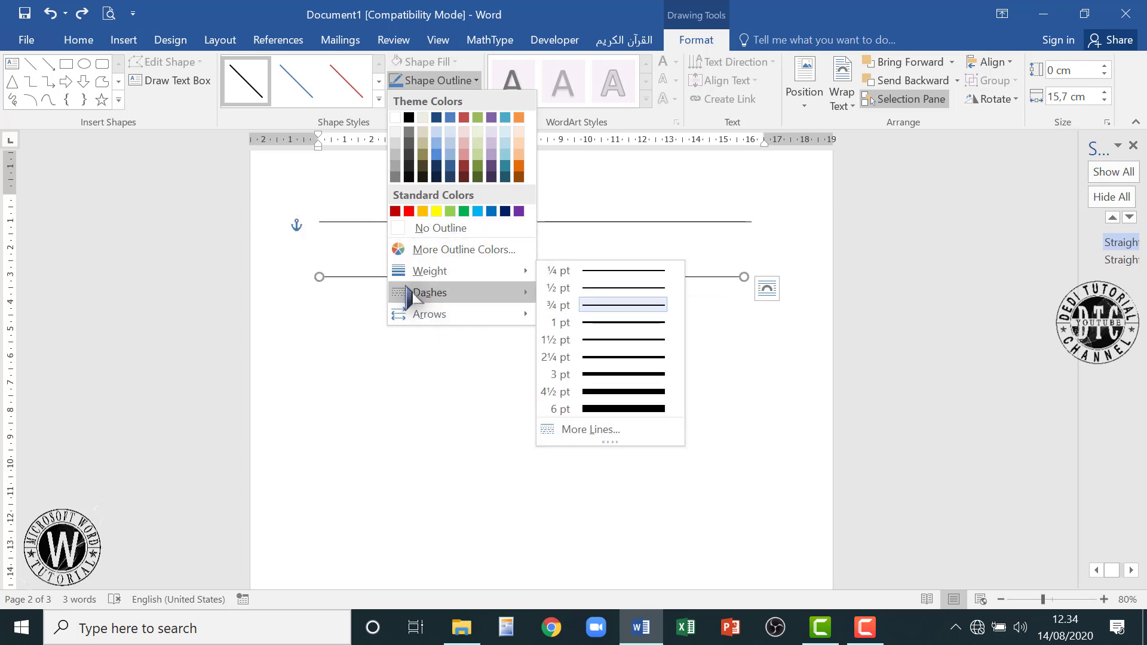
mouse_move(527, 289)
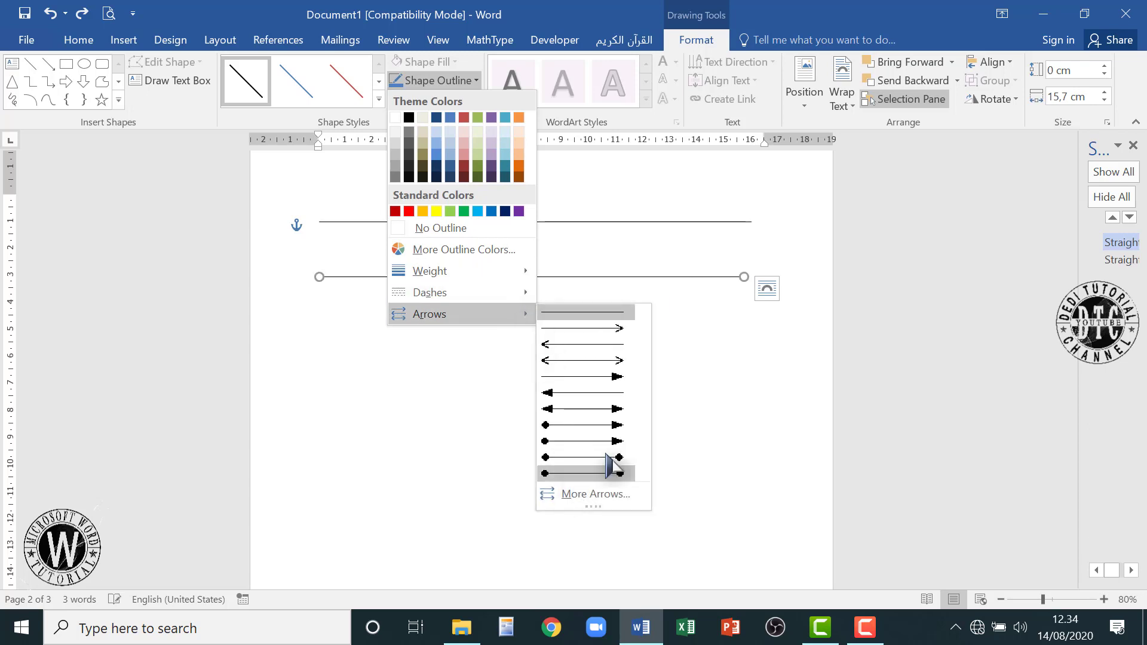
click(746, 380)
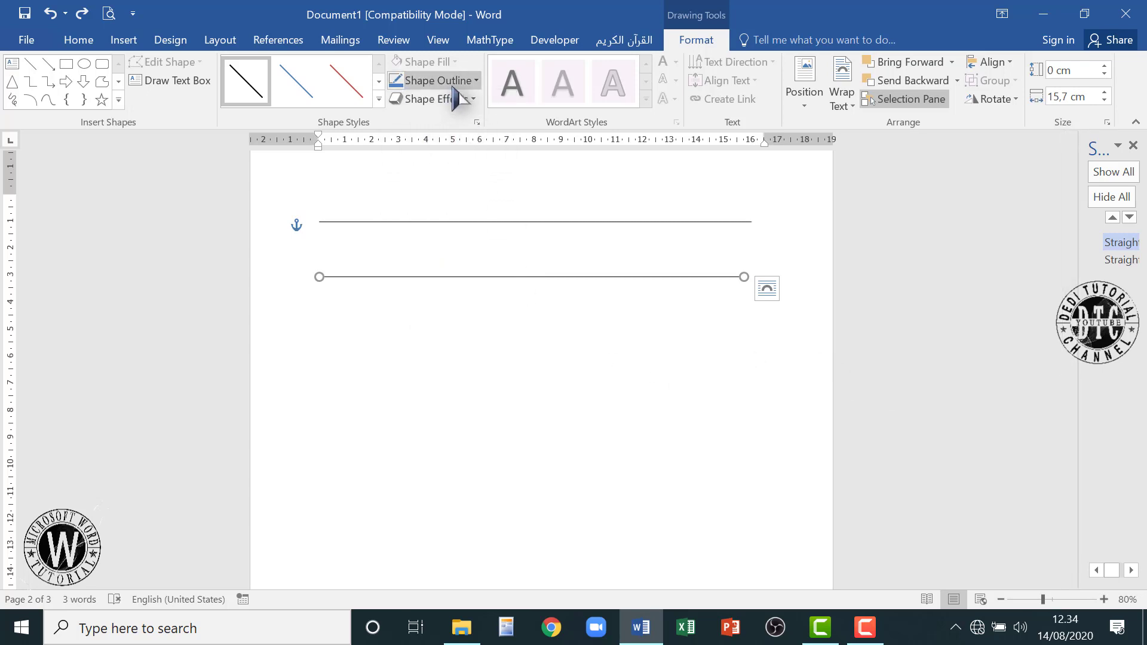
Give the lower line the arrow style with a diamond at its start and a filled arrowhead at its end.
click(472, 80)
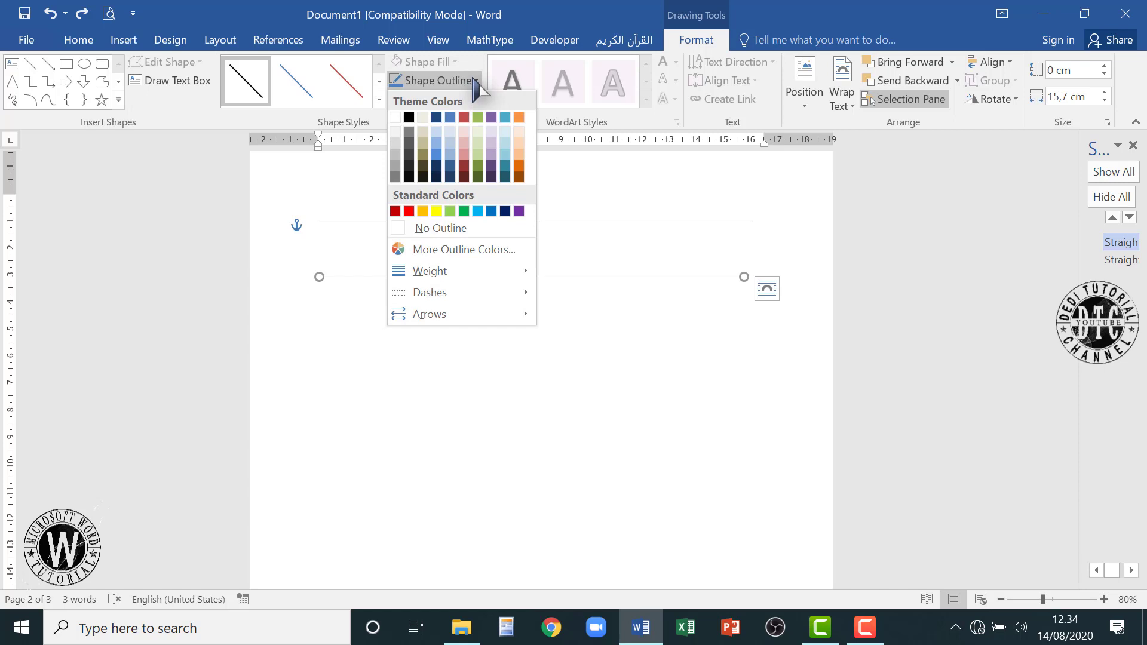
mouse_move(486, 314)
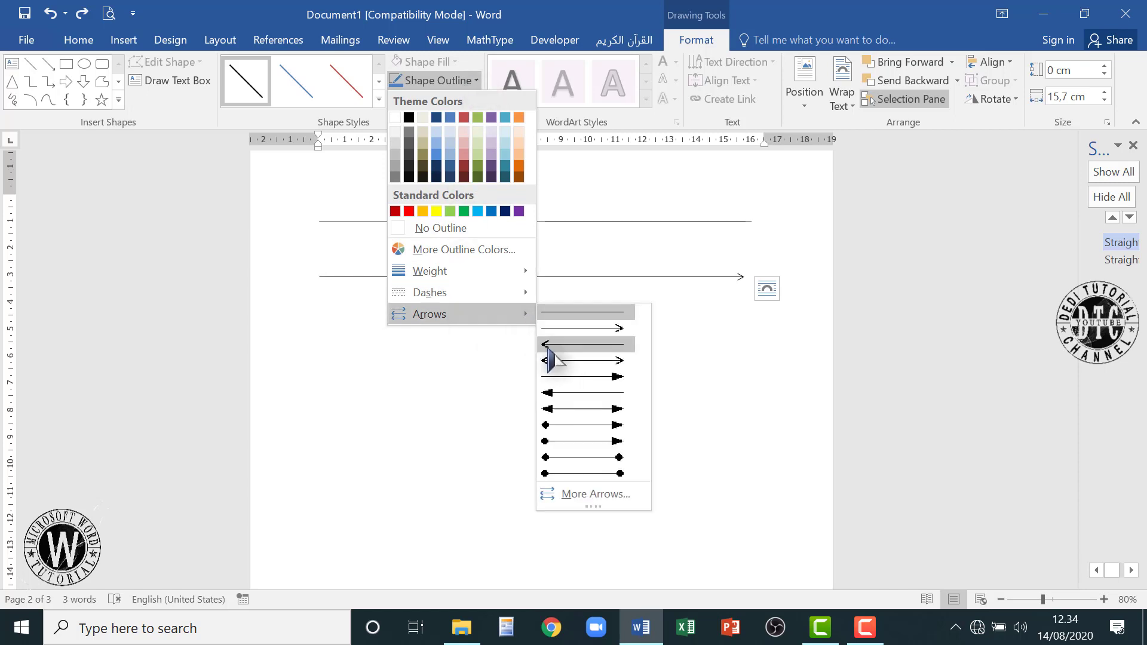
click(573, 424)
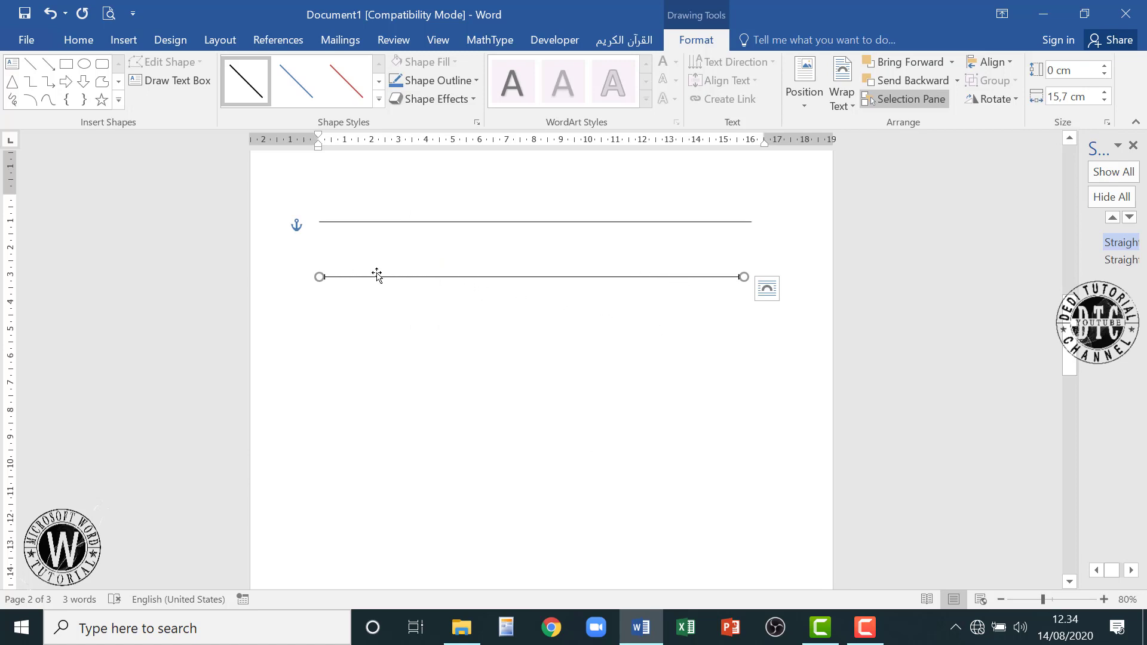
Open the Format Shape settings for the lower line.
right_click(622, 277)
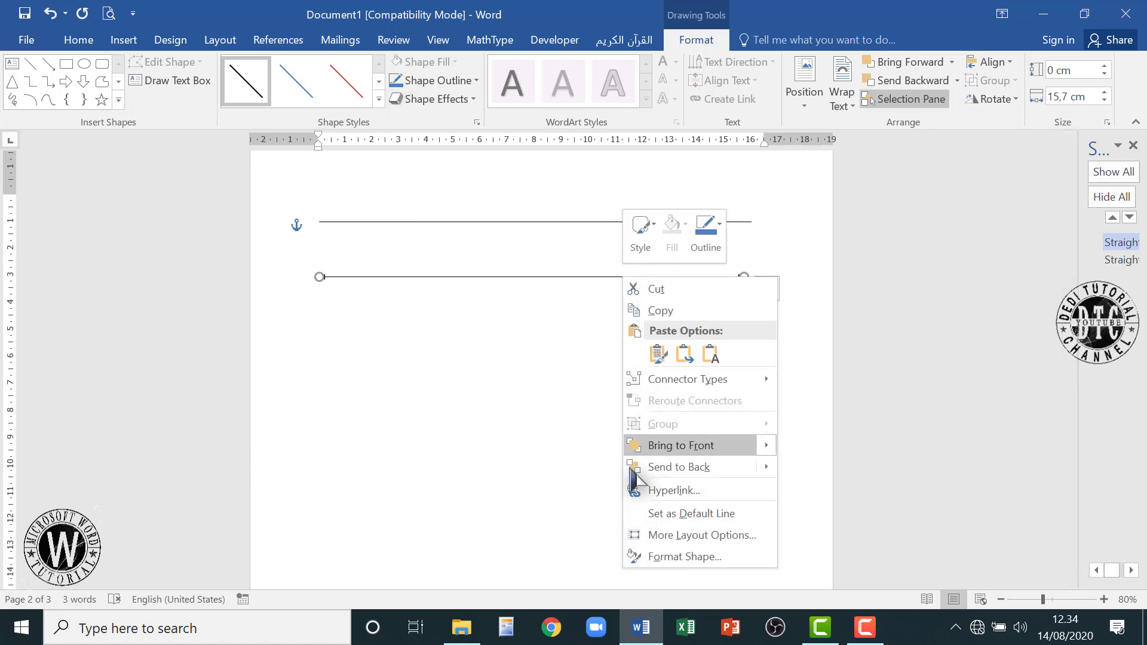
click(602, 275)
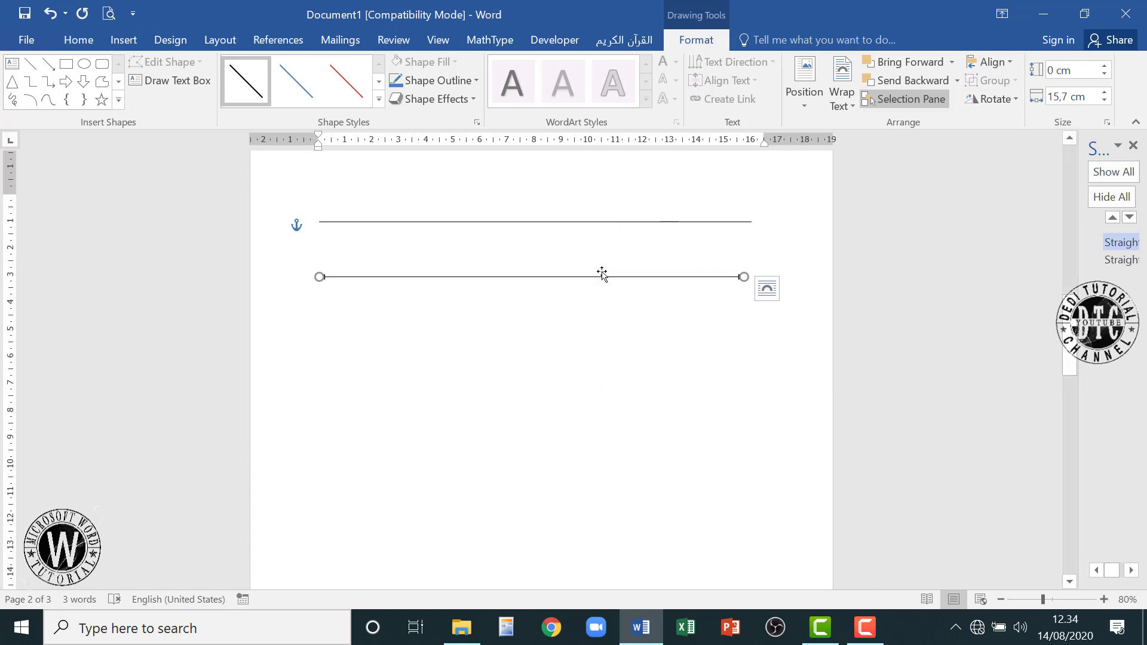
right_click(564, 279)
click(605, 560)
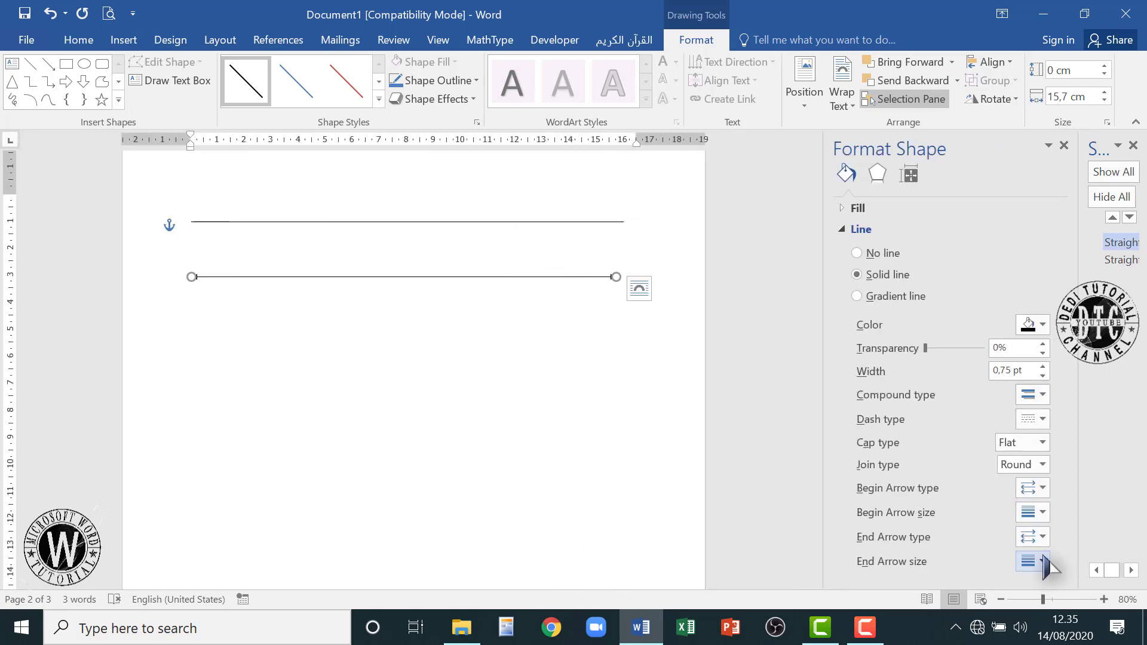
Give the lower line a double compound type, a 4 pt width and the standard blue color.
click(1042, 396)
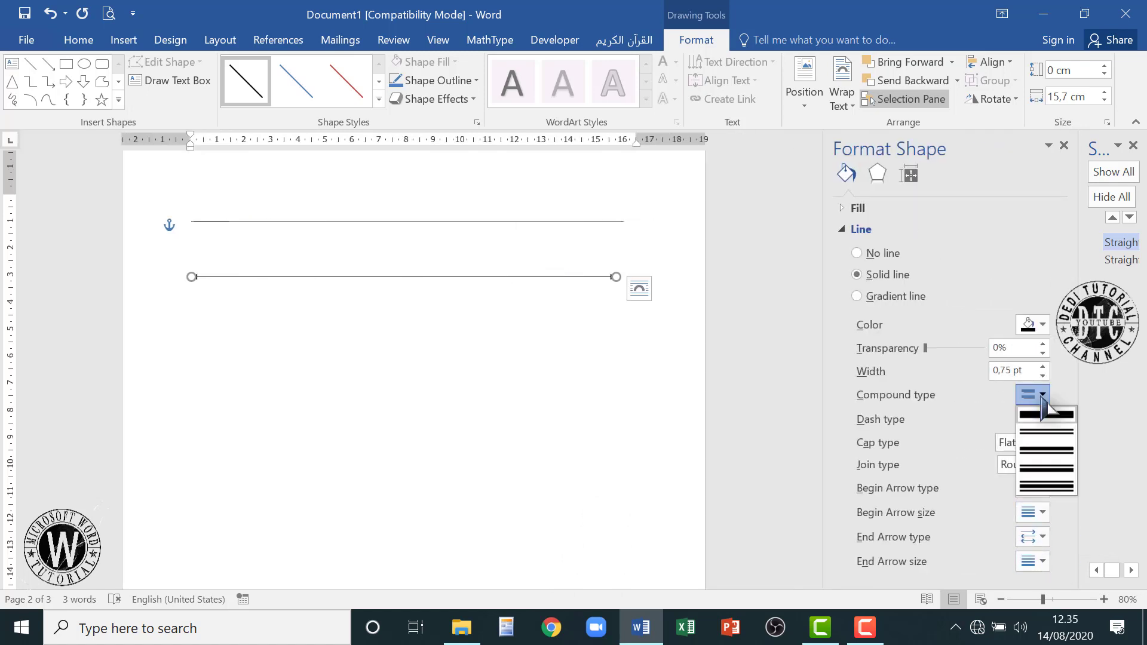
click(1059, 447)
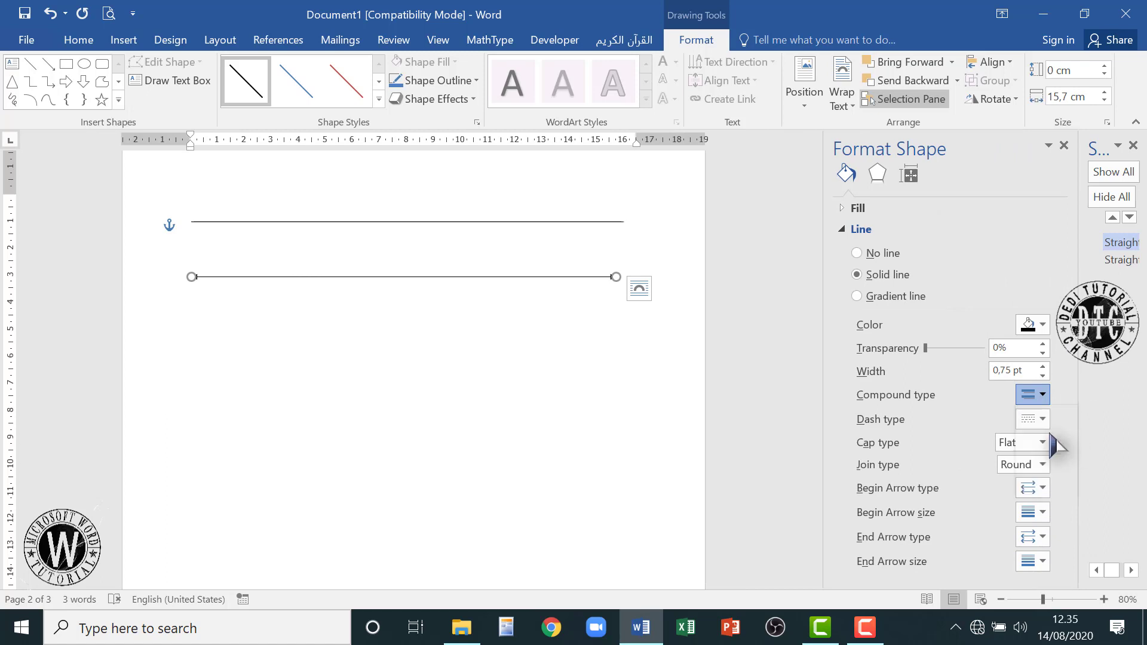
click(1042, 367)
click(1042, 367)
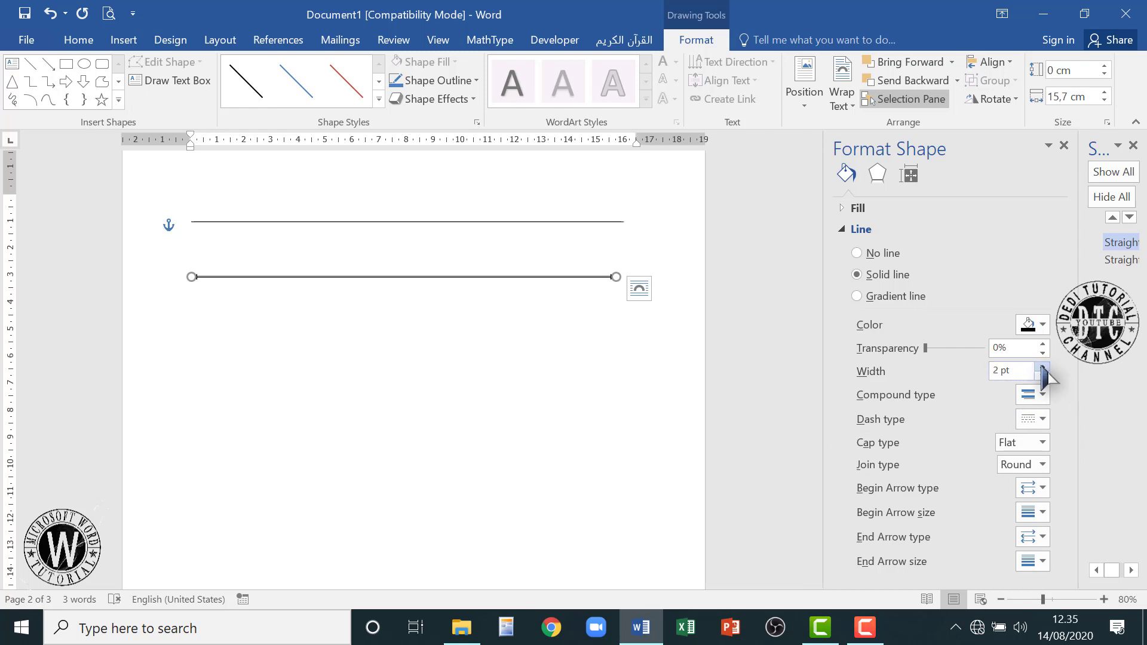
click(1042, 366)
click(1042, 367)
click(1042, 366)
click(1042, 367)
click(1042, 367)
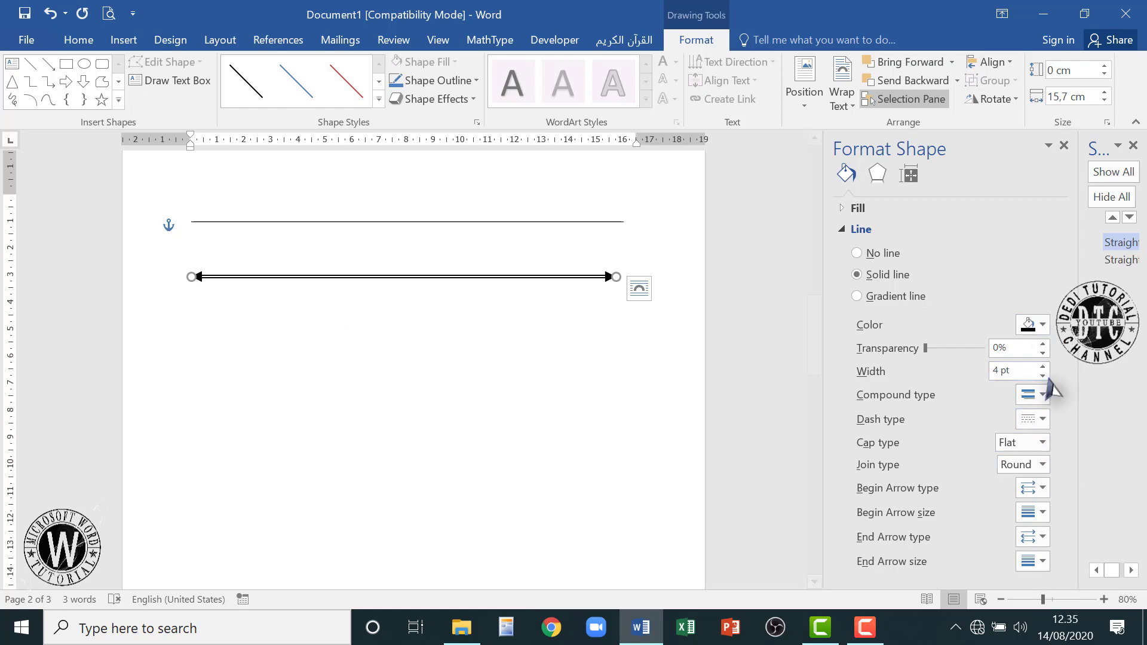
click(1042, 324)
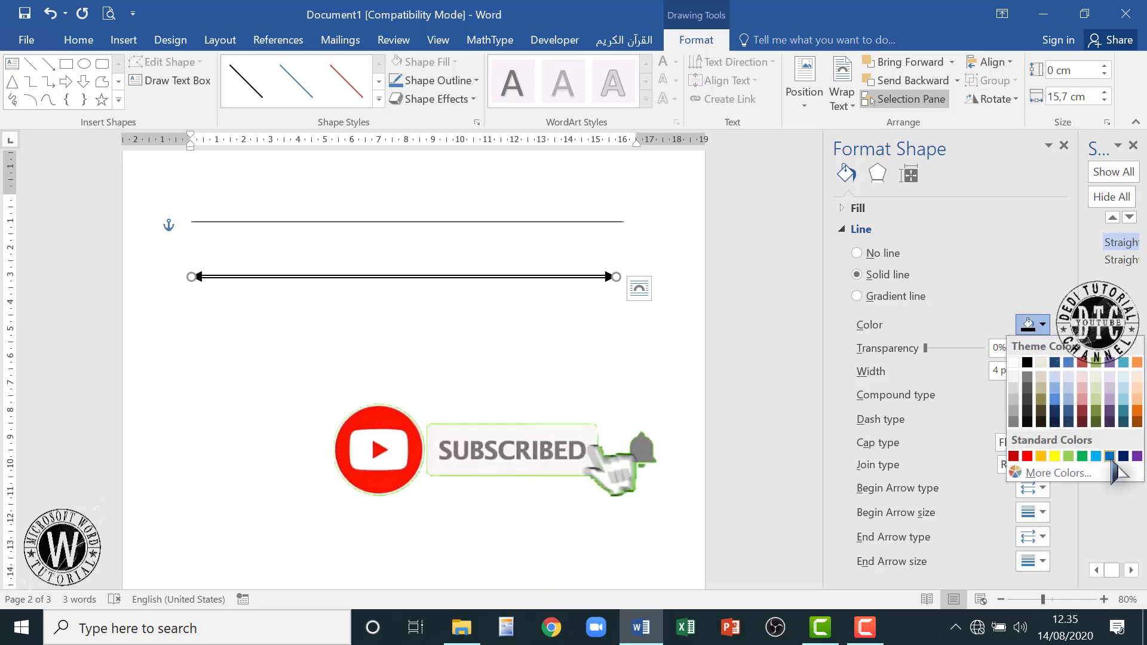
click(1109, 456)
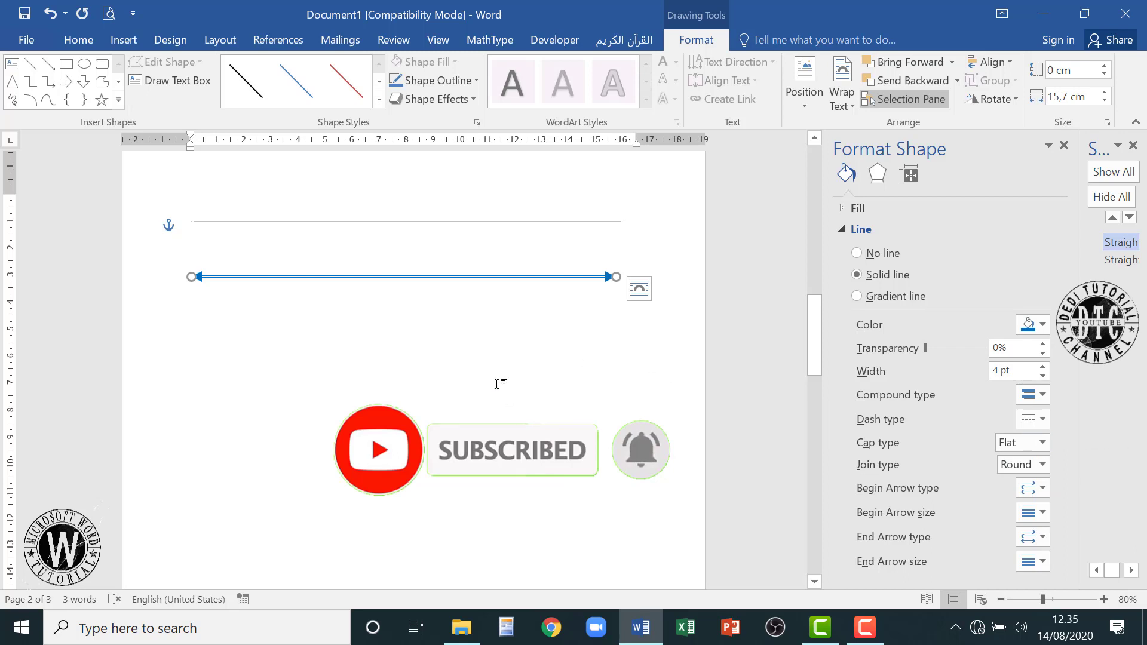
Select the upper line, open its Format Shape settings and give it the thick-over-thin compound type.
click(427, 225)
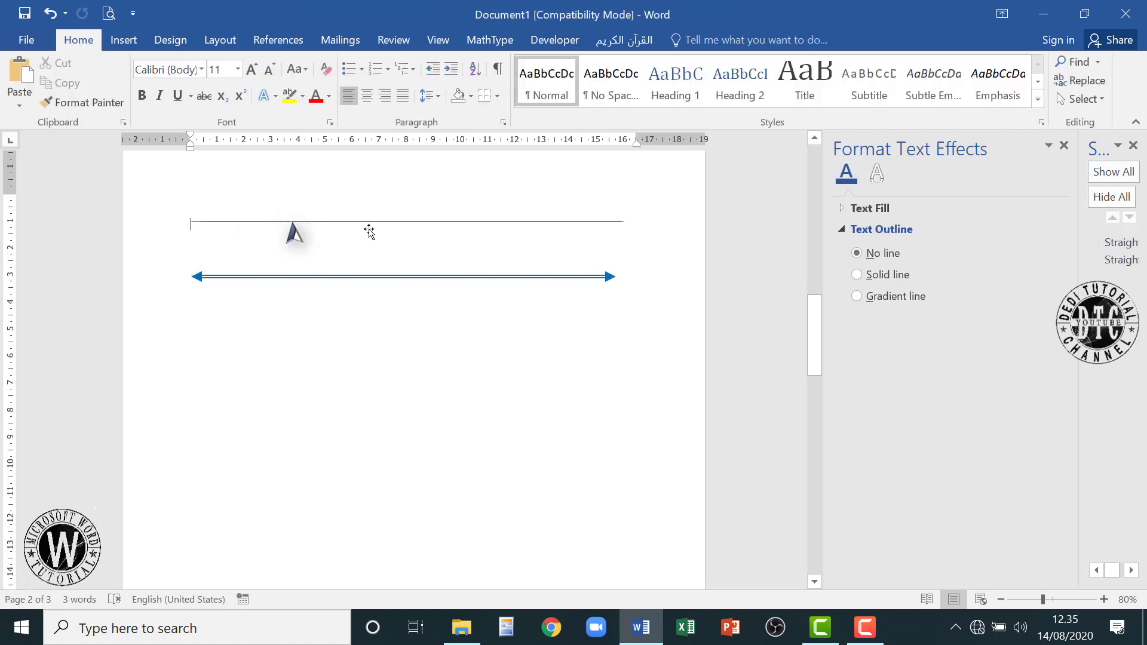
click(423, 224)
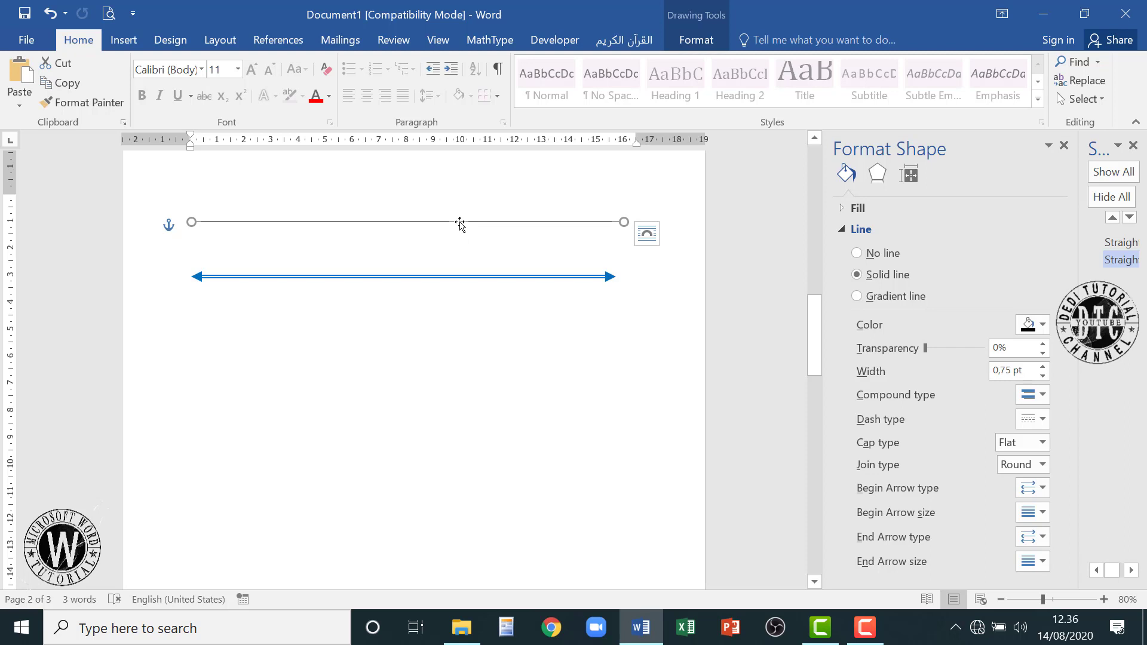
right_click(460, 223)
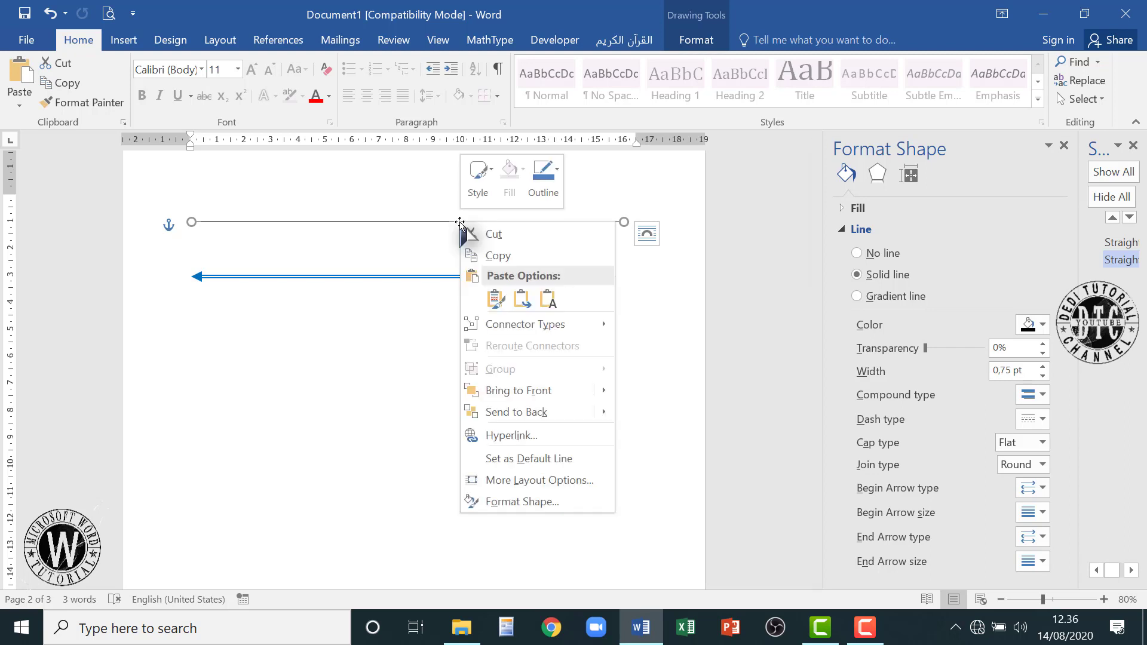
key(Escape)
right_click(461, 224)
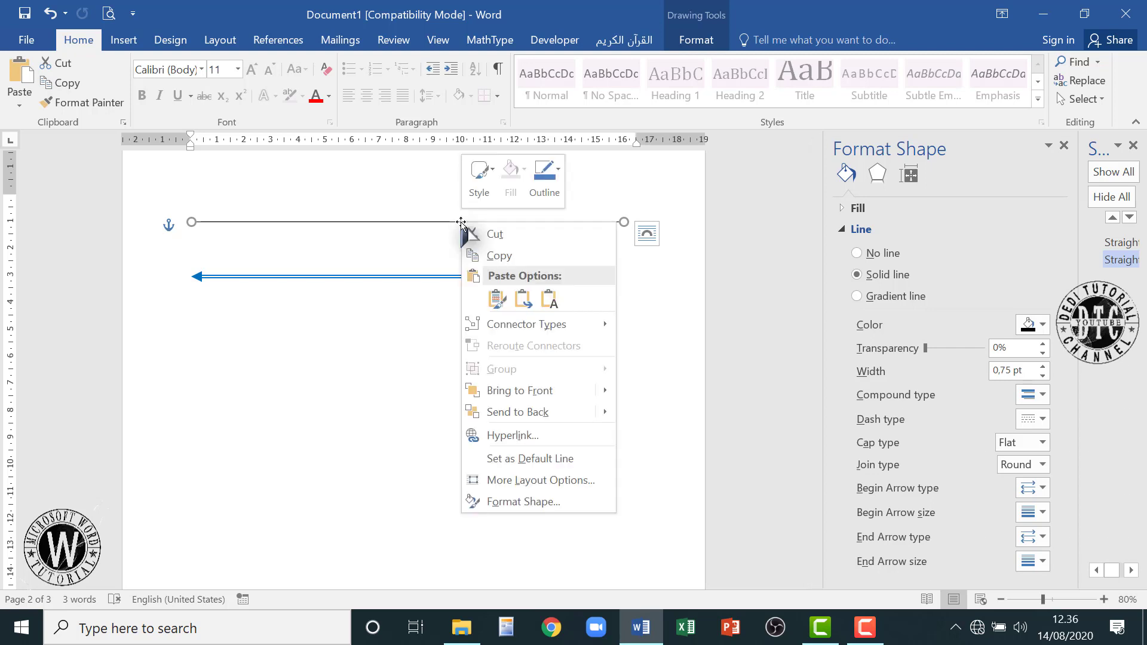
click(494, 503)
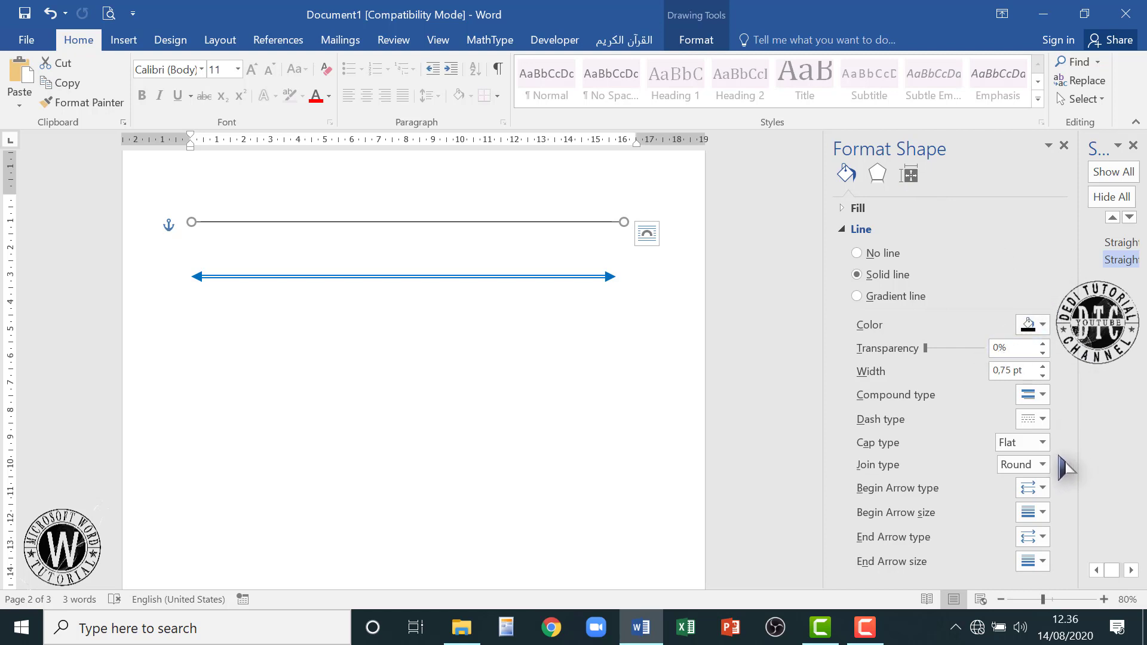
click(1045, 396)
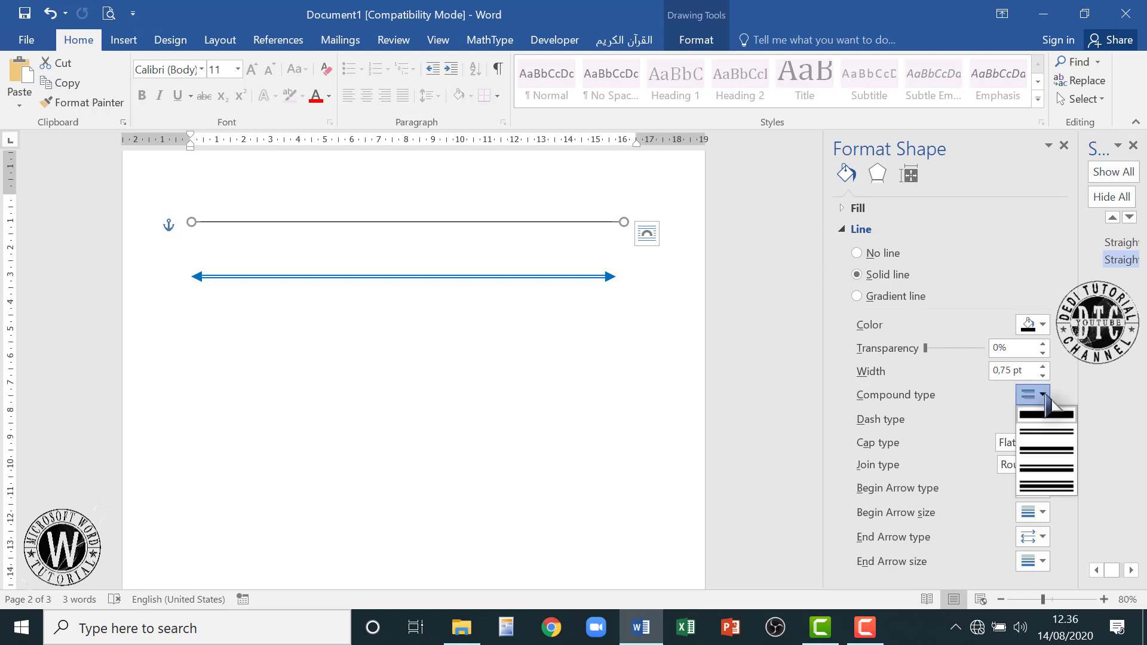
click(1063, 469)
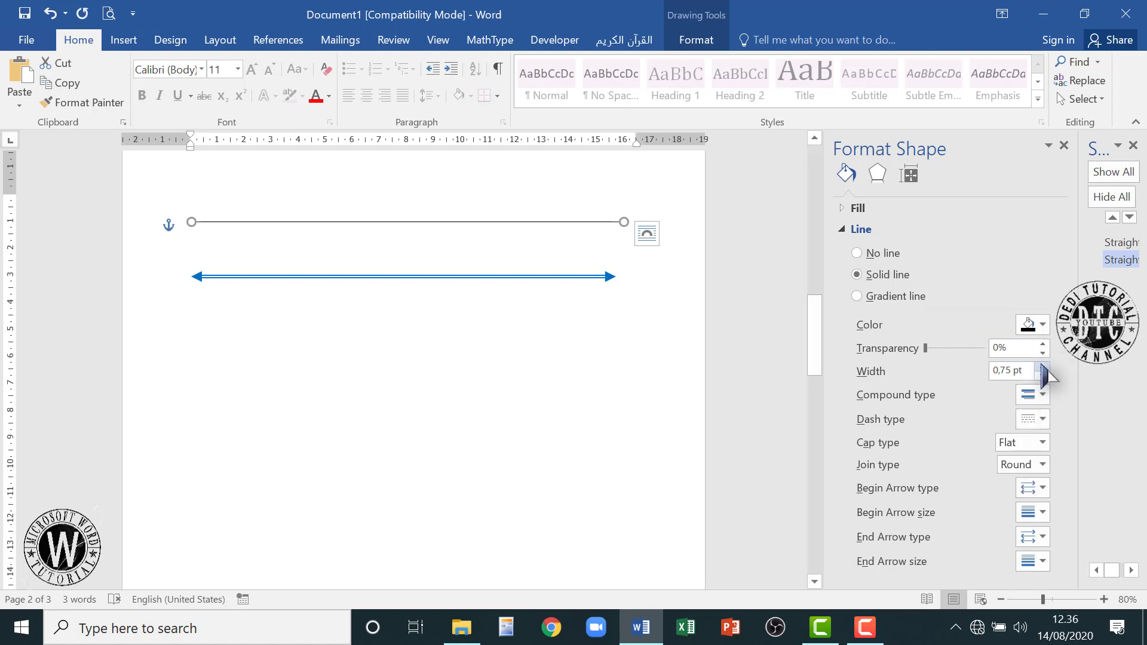
Set the upper line's width to 6 pt.
click(1043, 367)
click(1042, 367)
click(1043, 366)
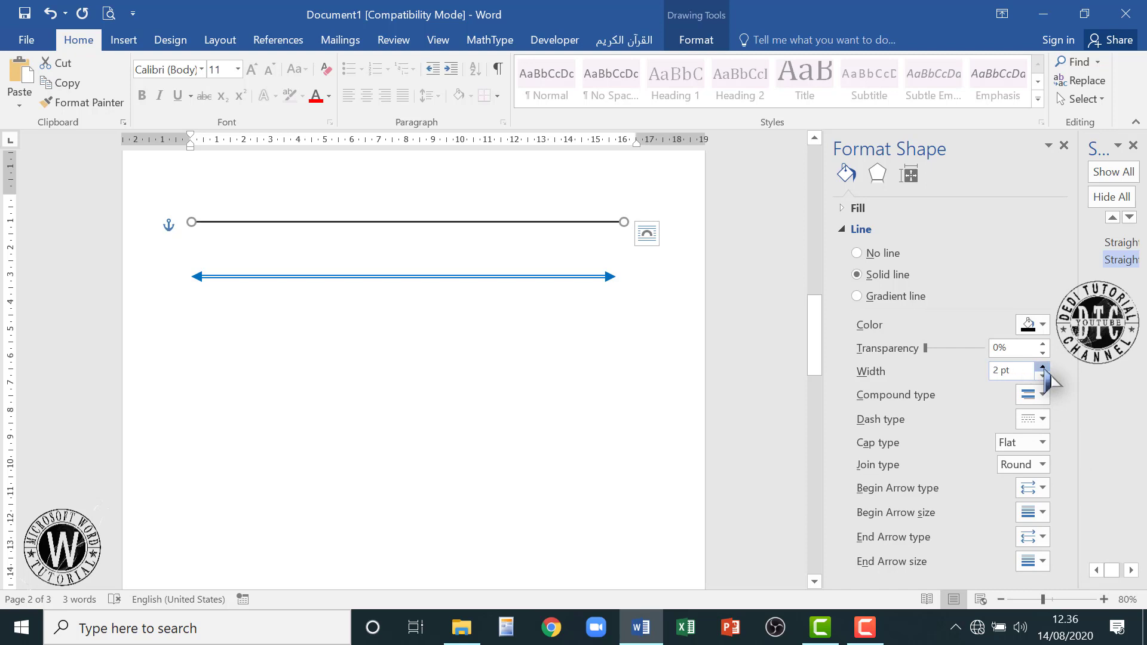
click(1043, 366)
click(1043, 367)
click(1043, 367)
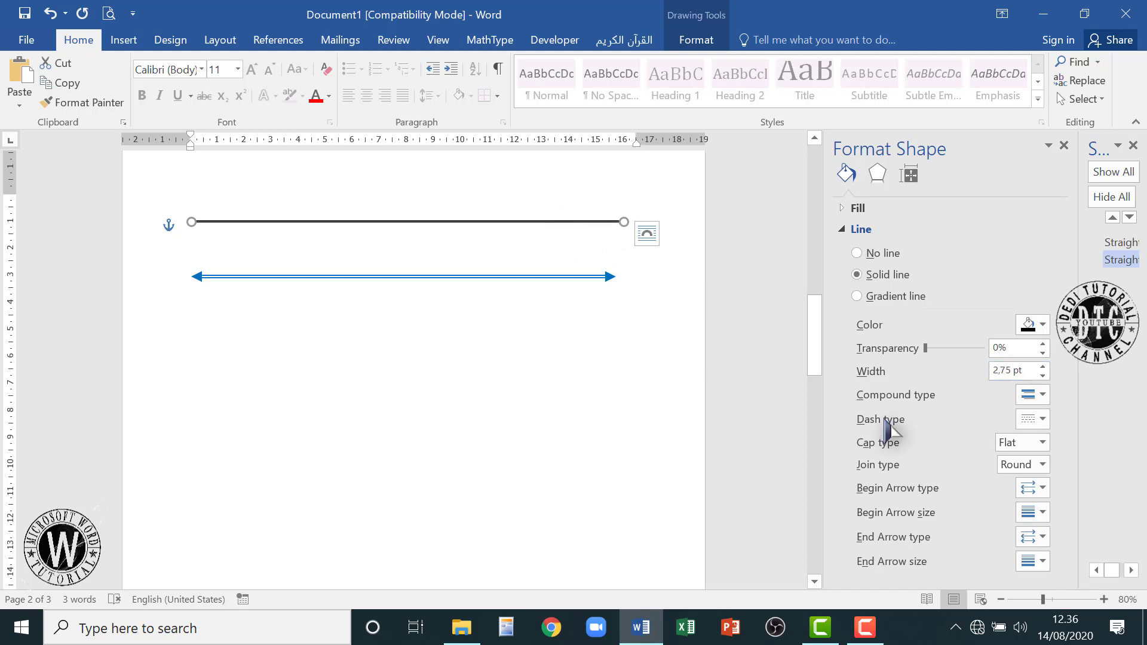
click(1043, 367)
click(1043, 366)
click(1043, 366)
click(1042, 367)
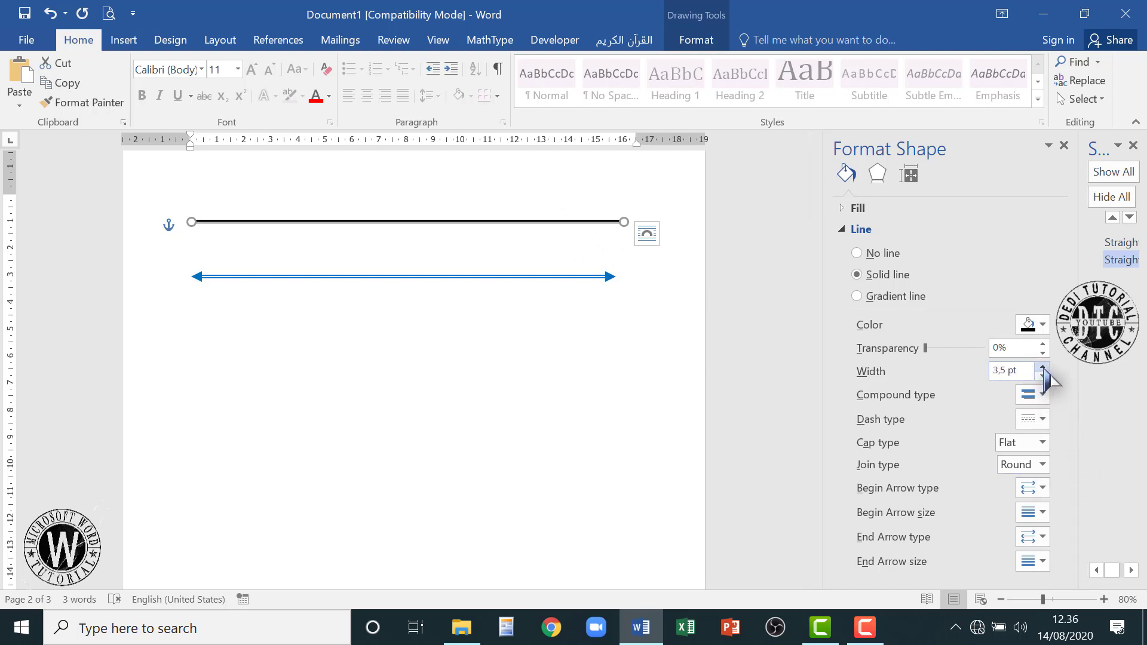
click(1042, 367)
click(1043, 367)
click(1043, 367)
click(1042, 367)
click(1043, 366)
click(1042, 367)
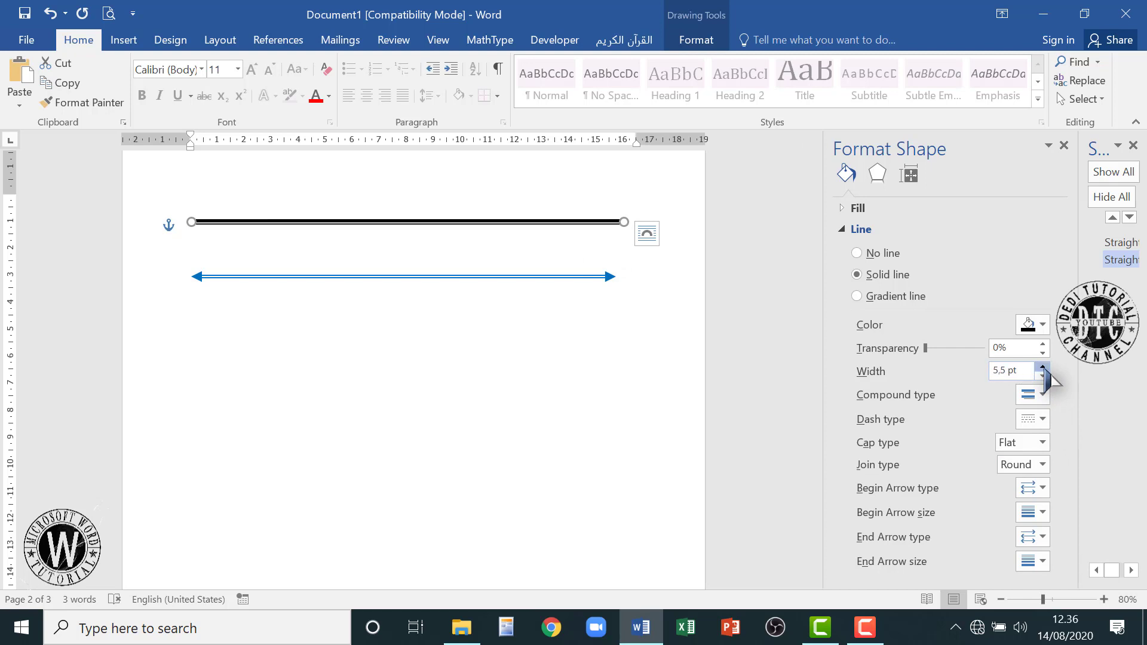
click(1043, 367)
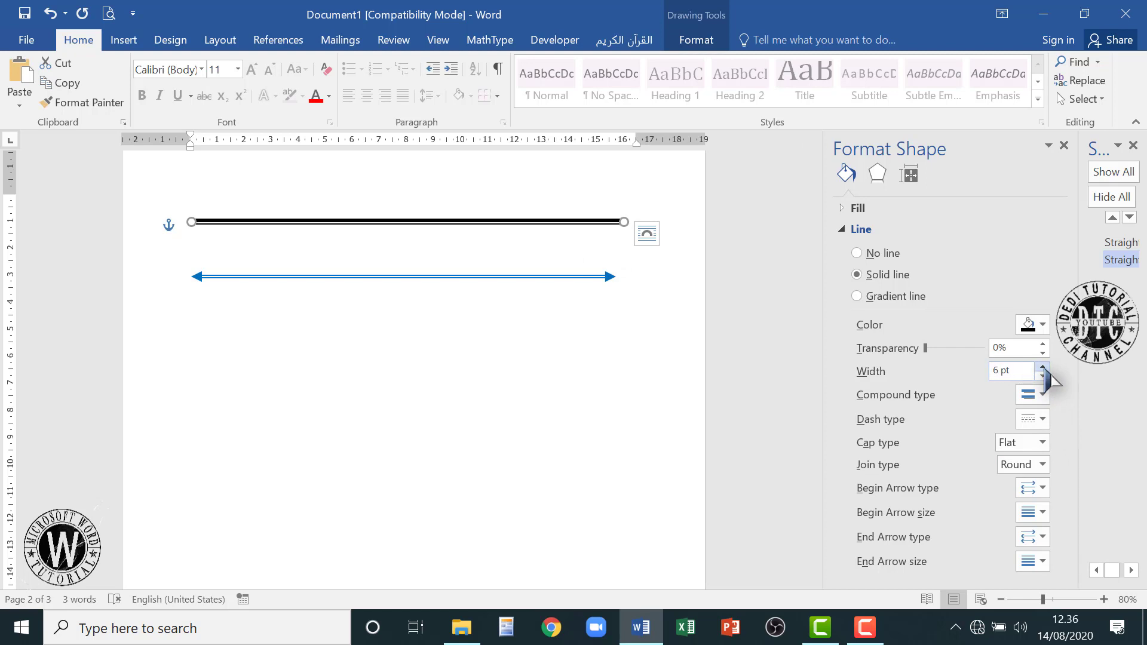
Close the Selection and Format Shape panes and deselect the upper line.
click(1133, 145)
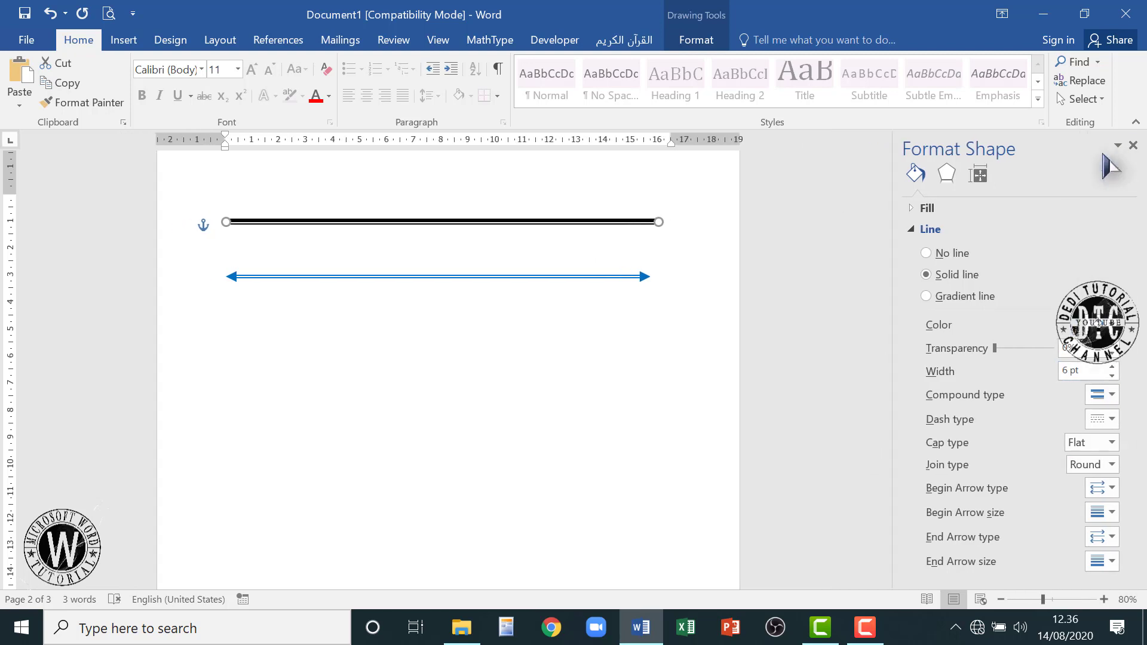
click(1133, 145)
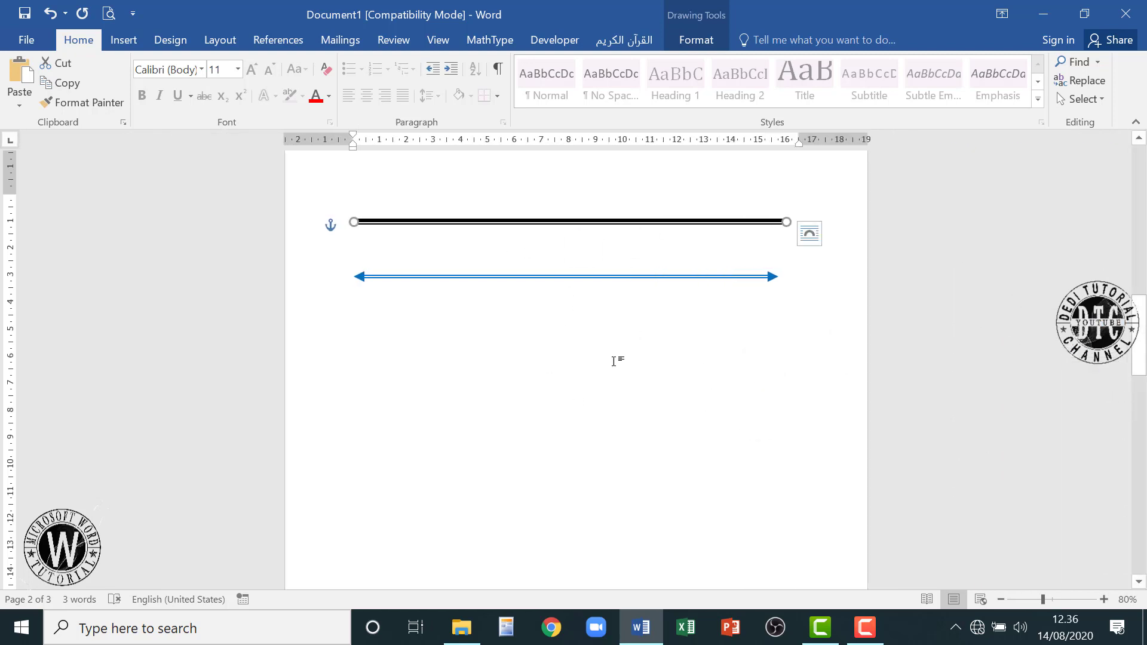
click(695, 40)
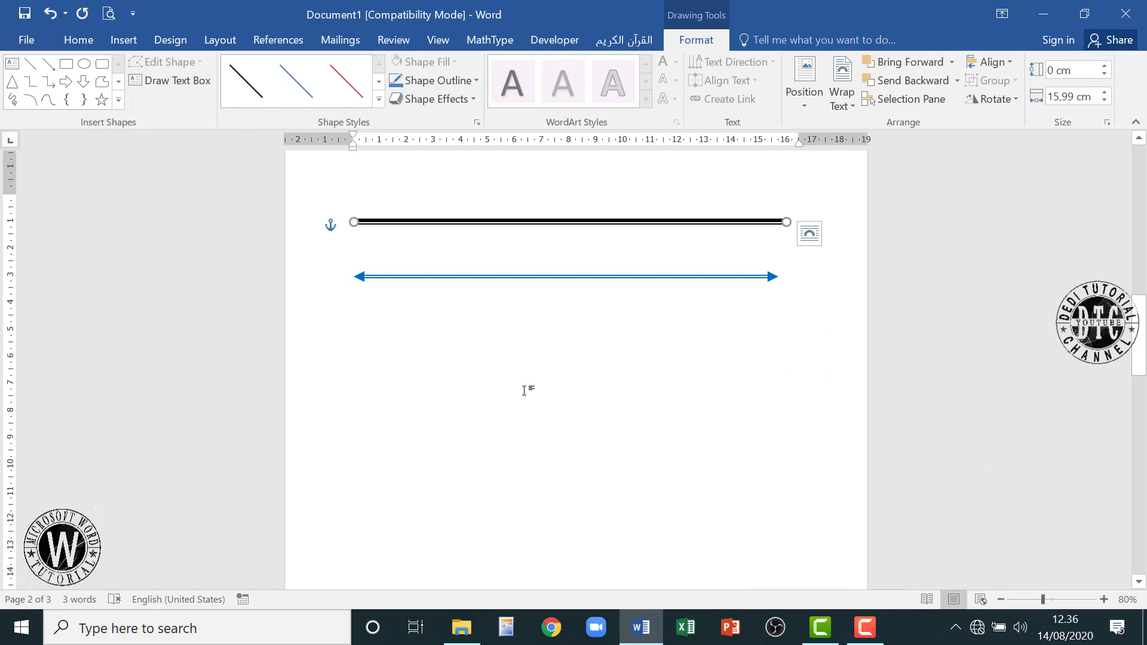
click(430, 371)
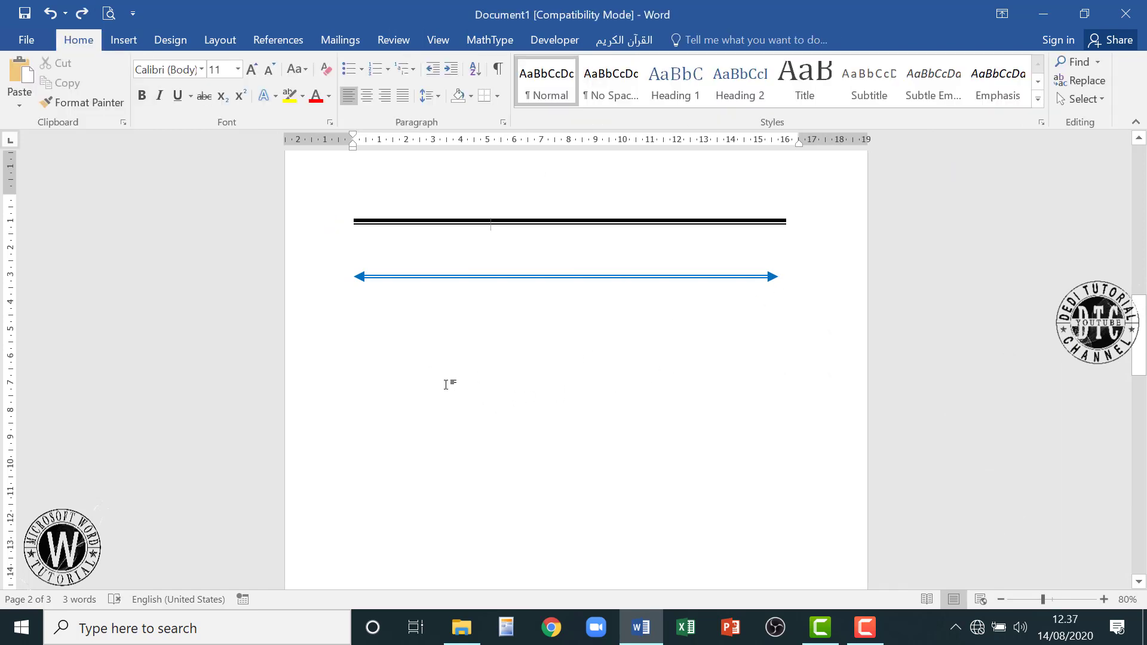
Draw an oval about 10.45 cm high and 10.67 cm wide below the two lines and shift it closer to them.
click(124, 39)
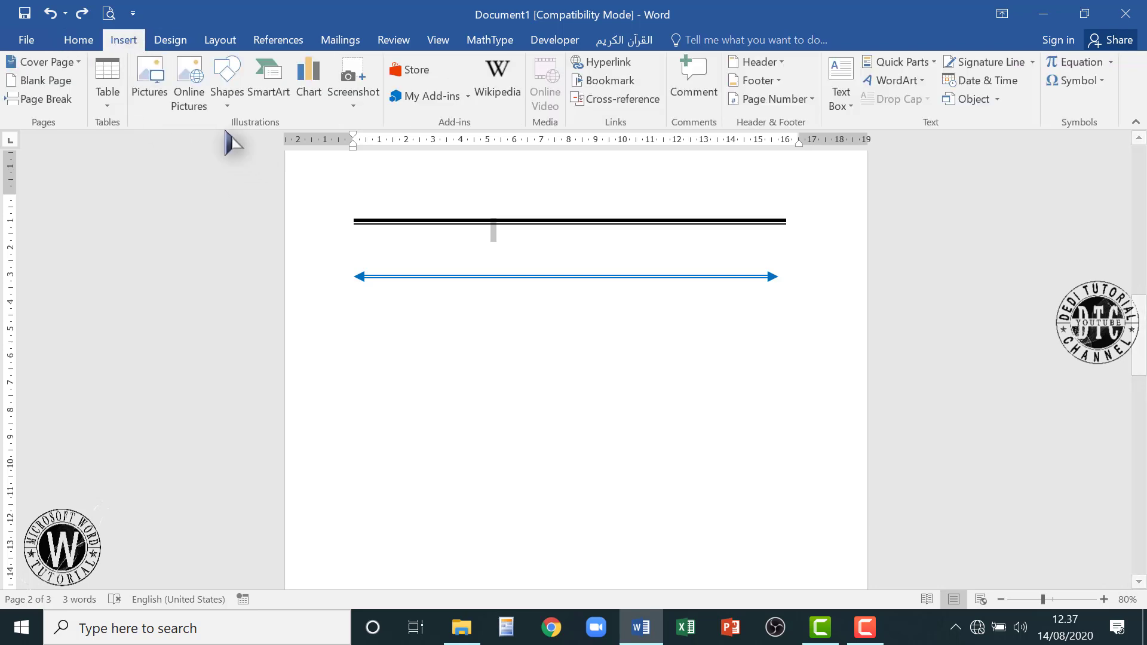
click(227, 90)
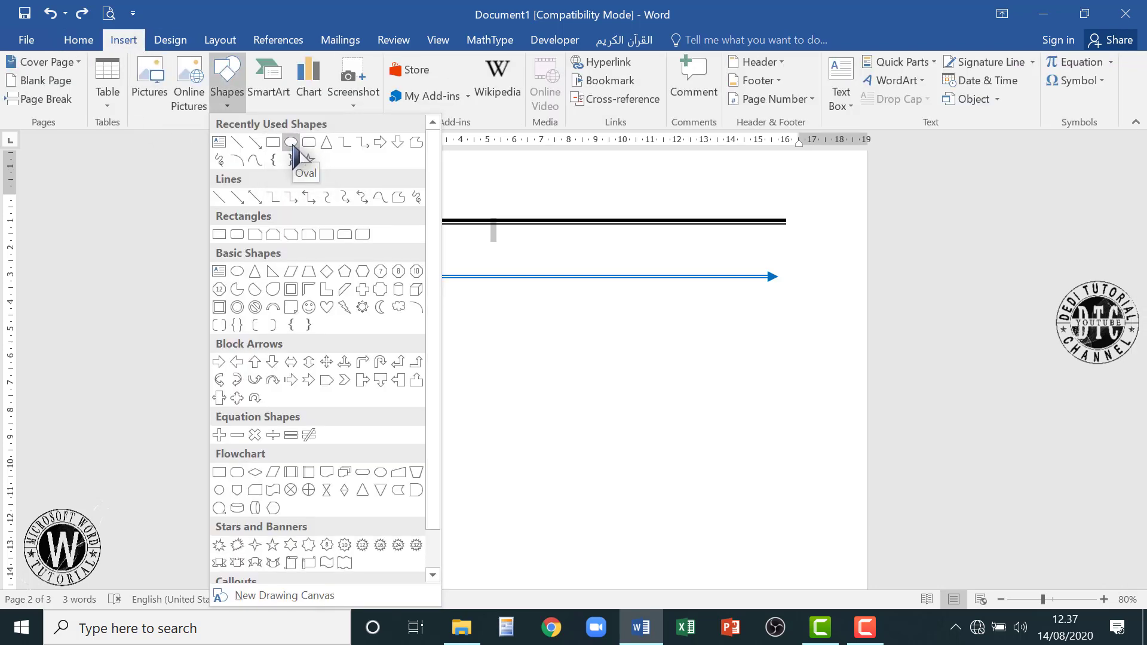
click(291, 144)
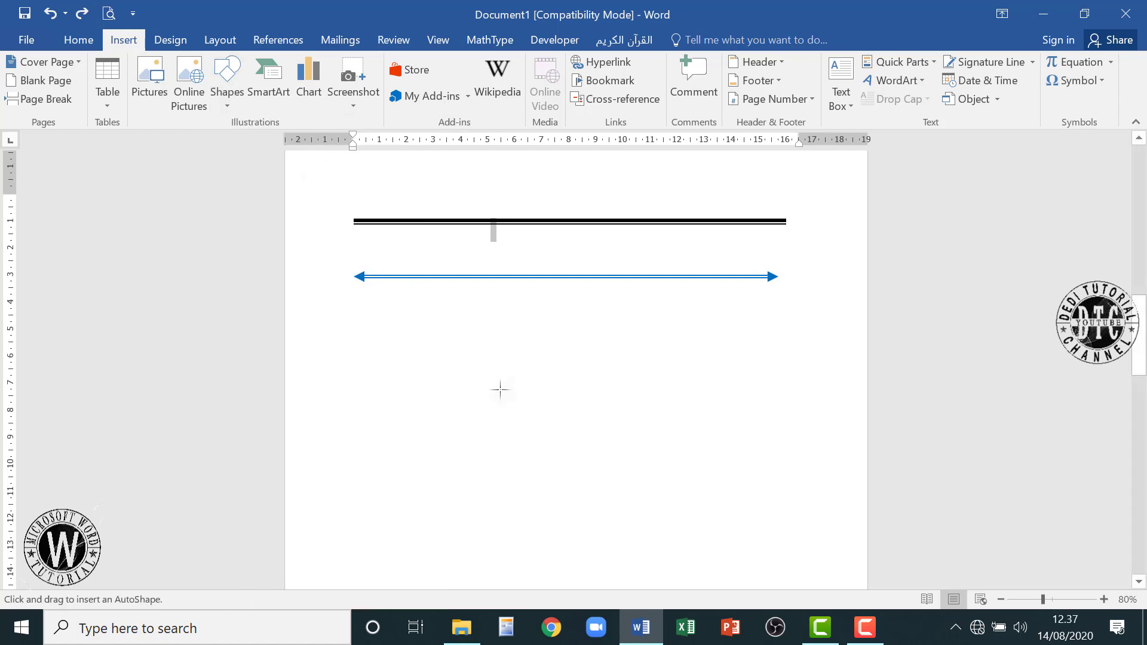
drag(413, 350, 744, 576)
mouse_move(709, 628)
mouse_down()
mouse_move(691, 519)
mouse_move(716, 630)
mouse_move(712, 538)
mouse_move(683, 524)
mouse_move(686, 582)
mouse_move(693, 534)
mouse_move(703, 569)
mouse_up()
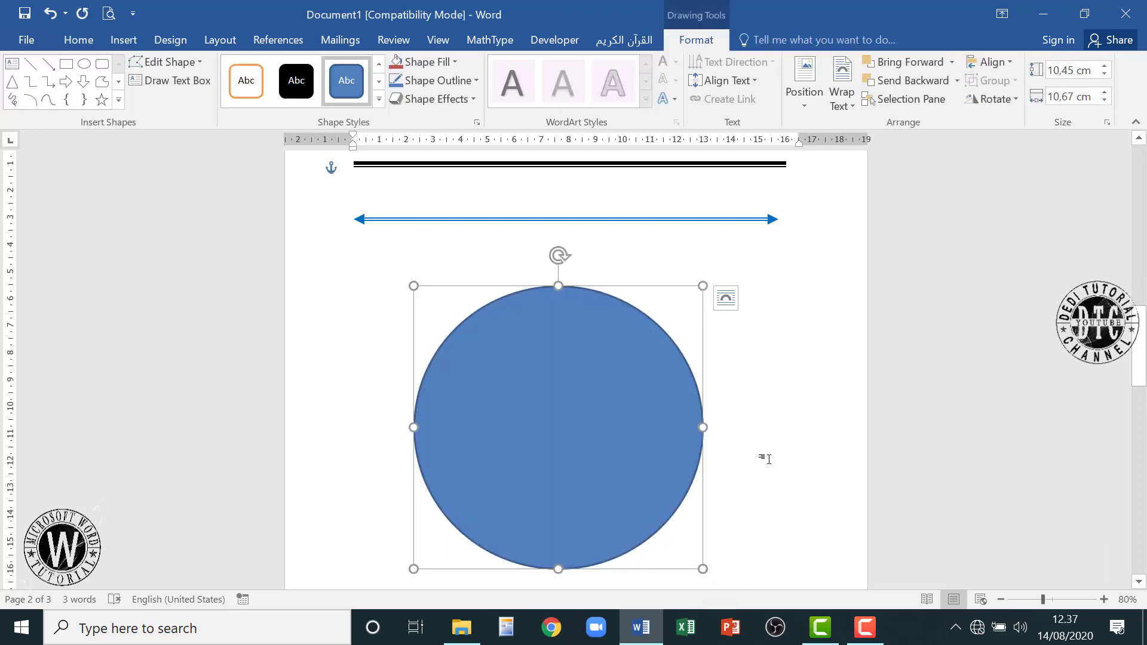
drag(591, 430, 548, 388)
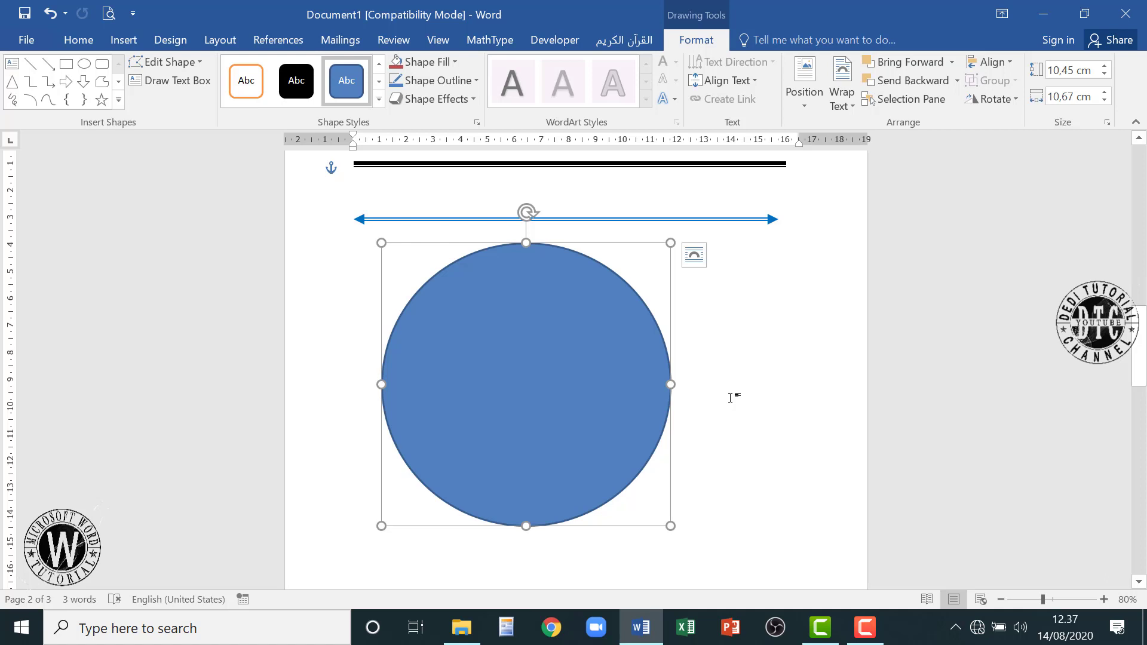
Undo the move and the insertion of the oval.
click(50, 14)
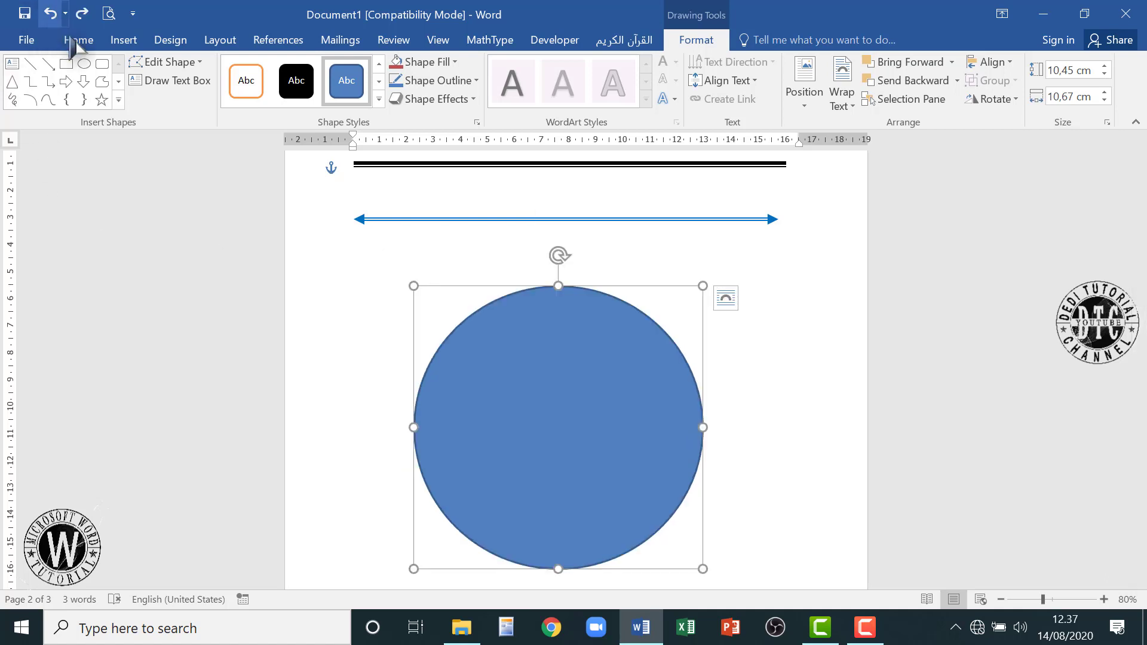
click(50, 13)
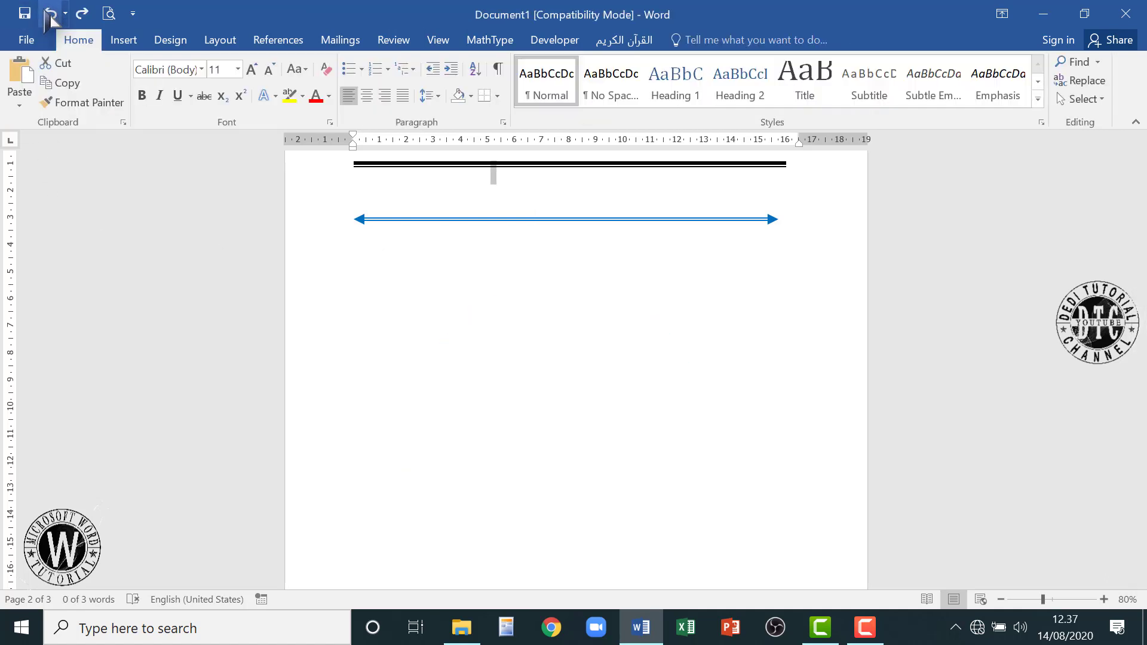
Draw a perfect circle about 8.59 cm in diameter below the blue line with the Oval shape.
click(123, 41)
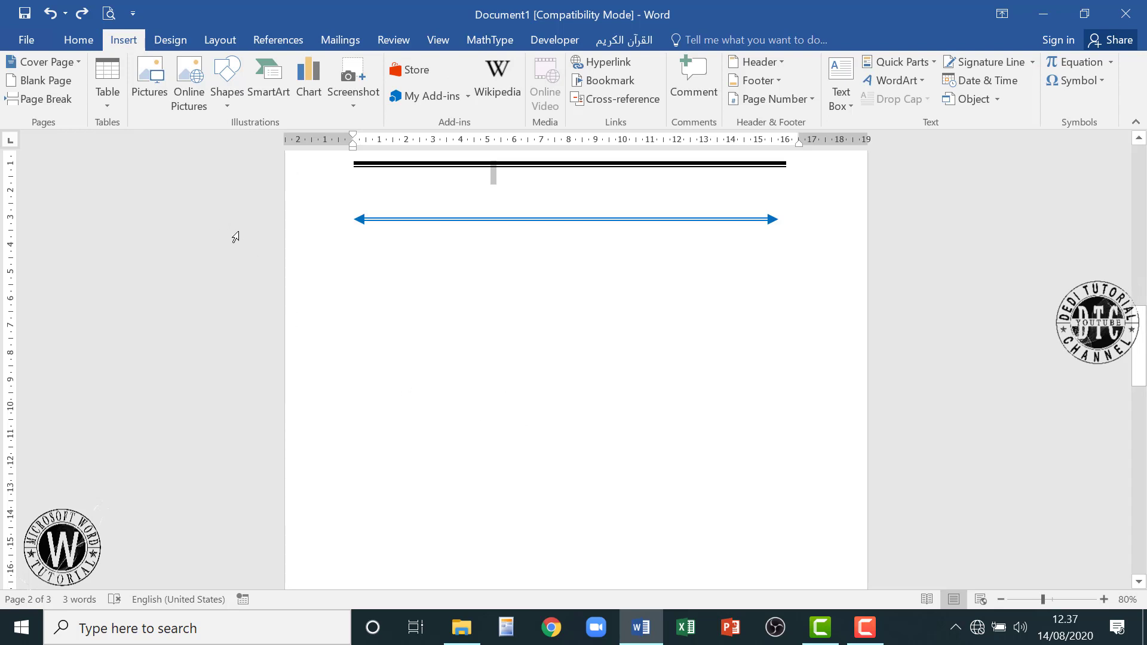
click(225, 96)
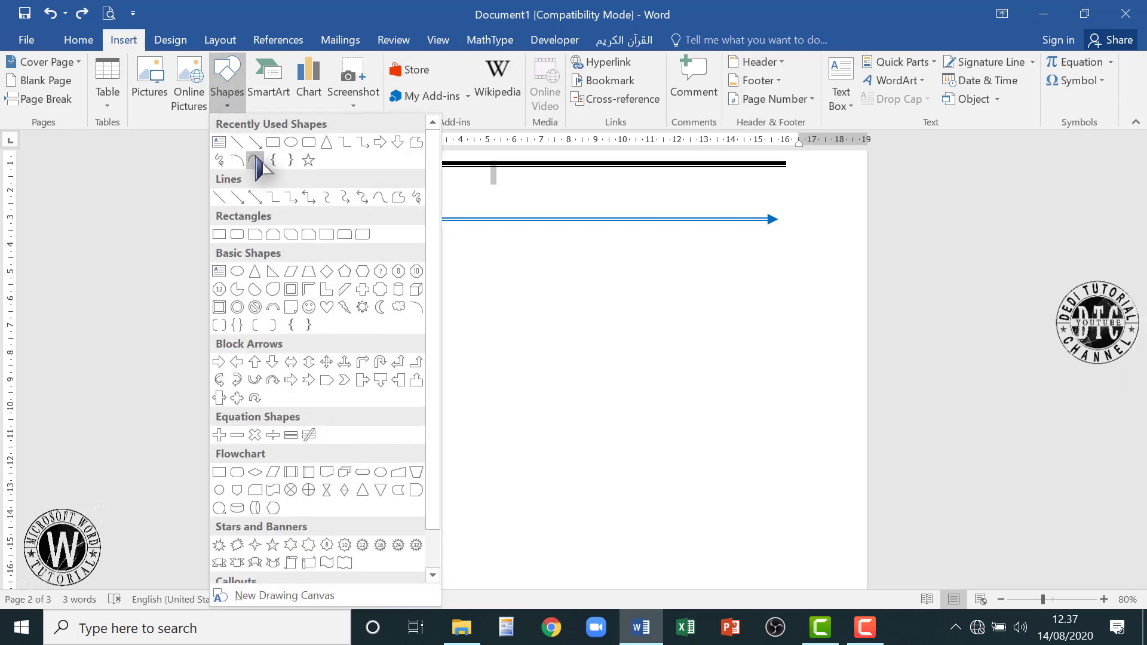
click(289, 148)
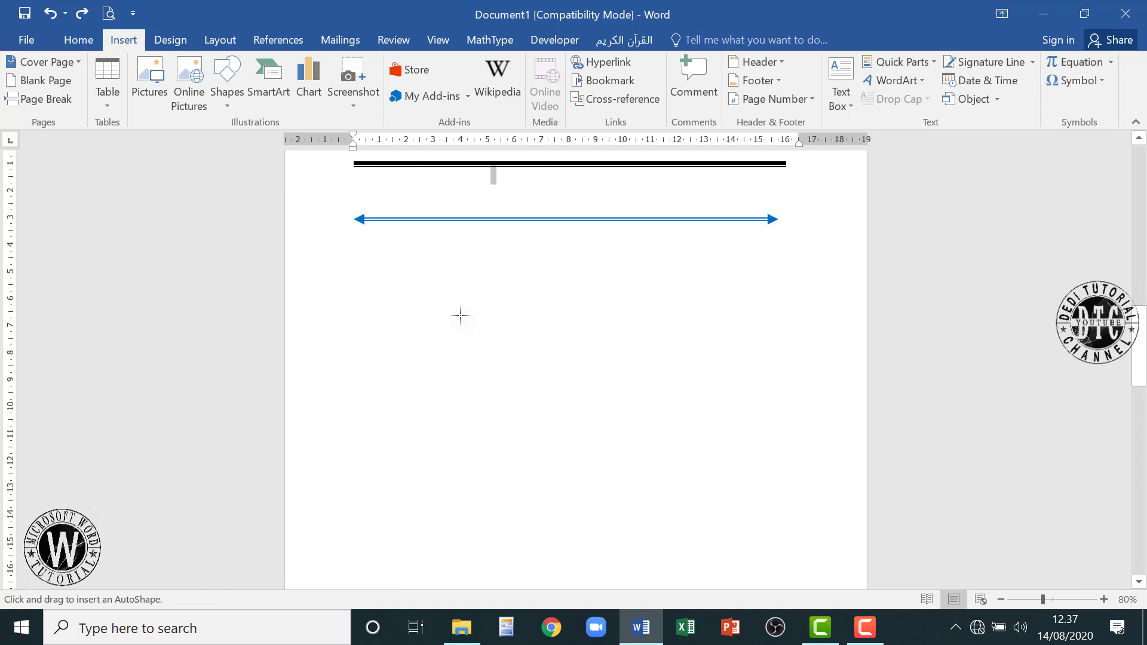
mouse_move(458, 309)
mouse_down()
mouse_move(690, 517)
mouse_move(647, 449)
mouse_up()
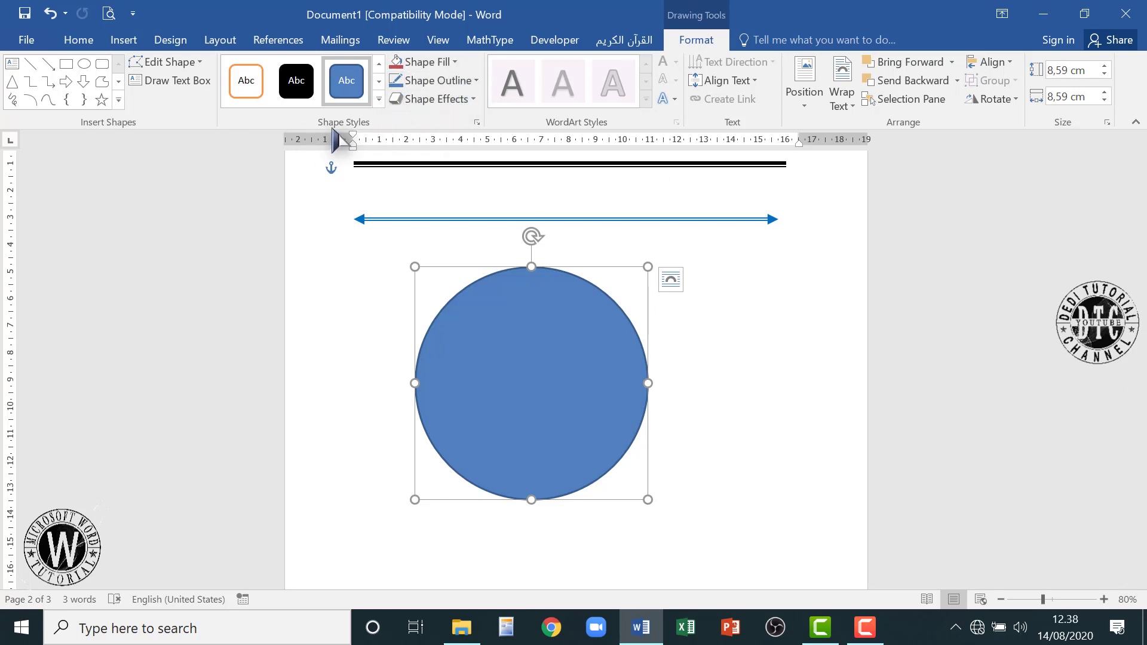
Preview the theme shape styles on the circle without applying one.
click(378, 99)
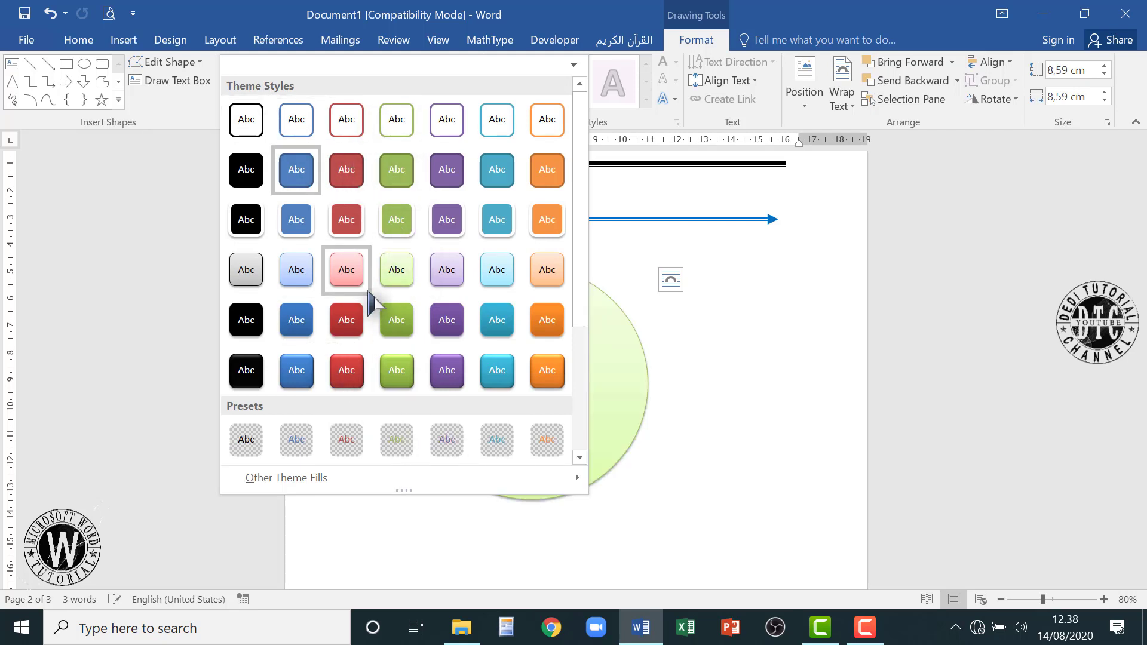
click(668, 319)
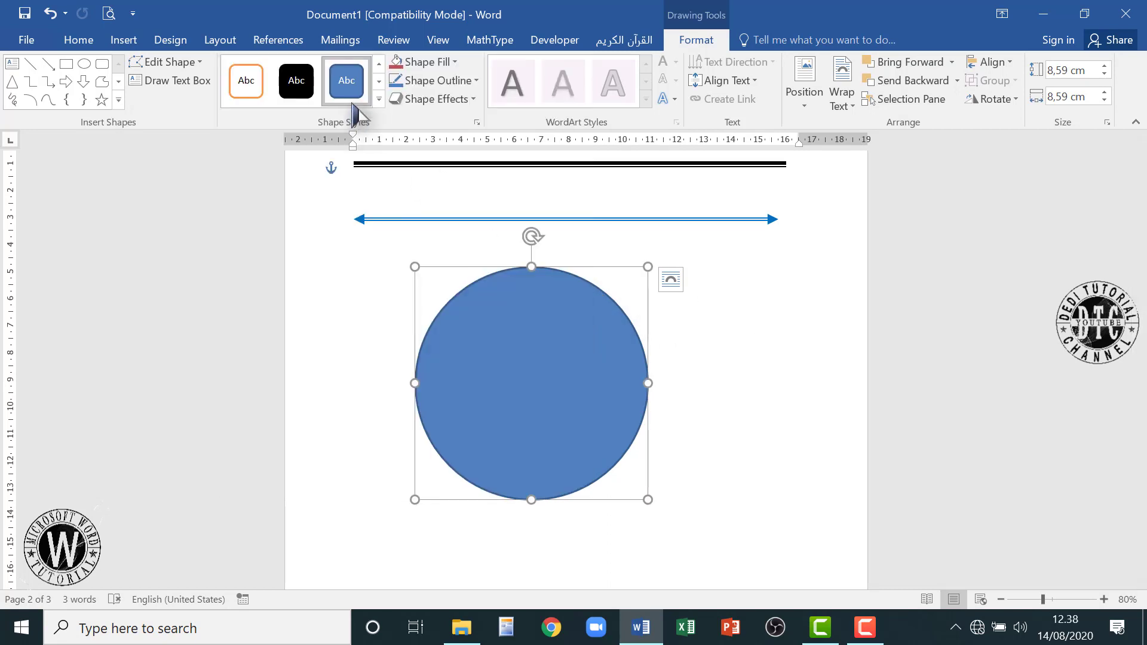
Fill the circle with a light pink from the standard colours of the More Fill Colors palette.
click(455, 63)
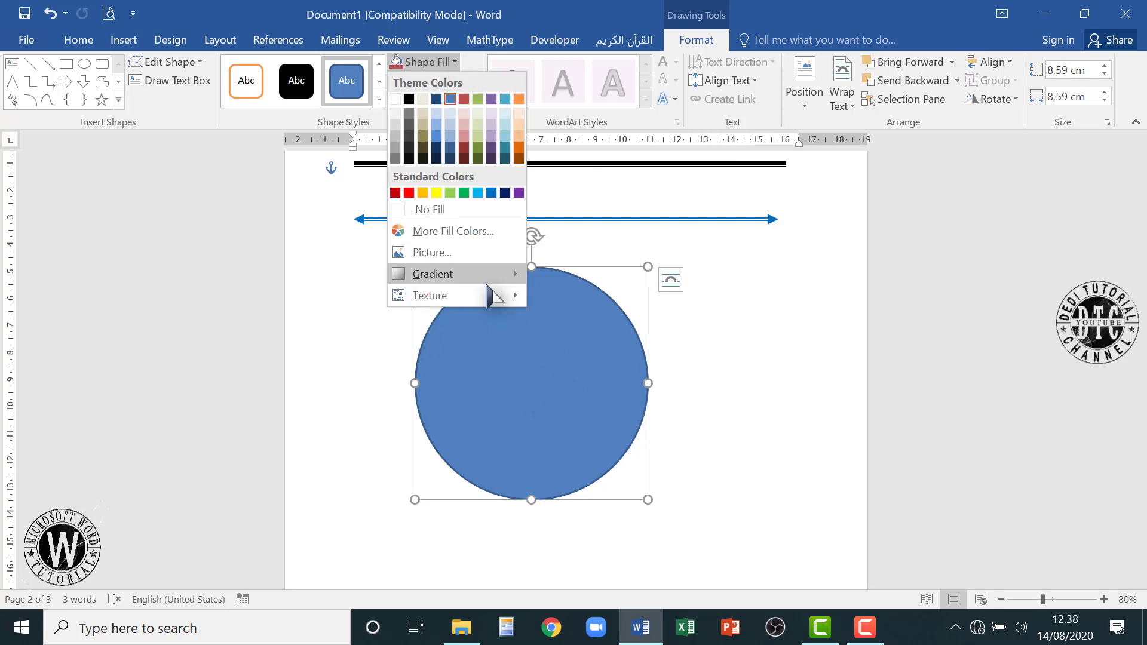
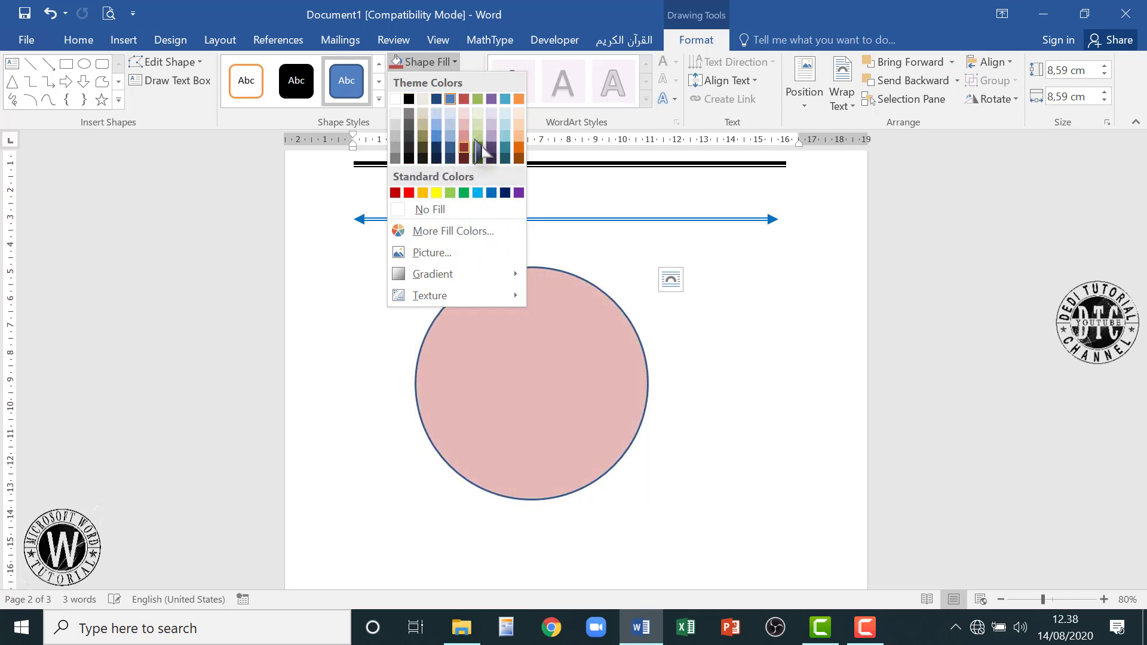
click(457, 236)
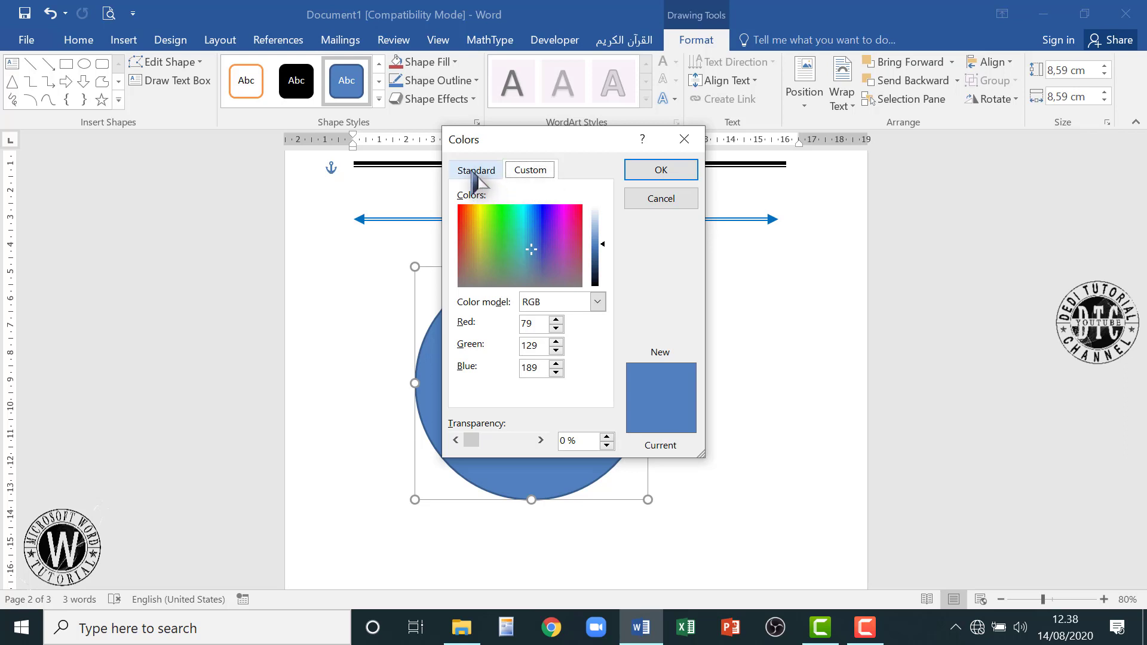
click(476, 174)
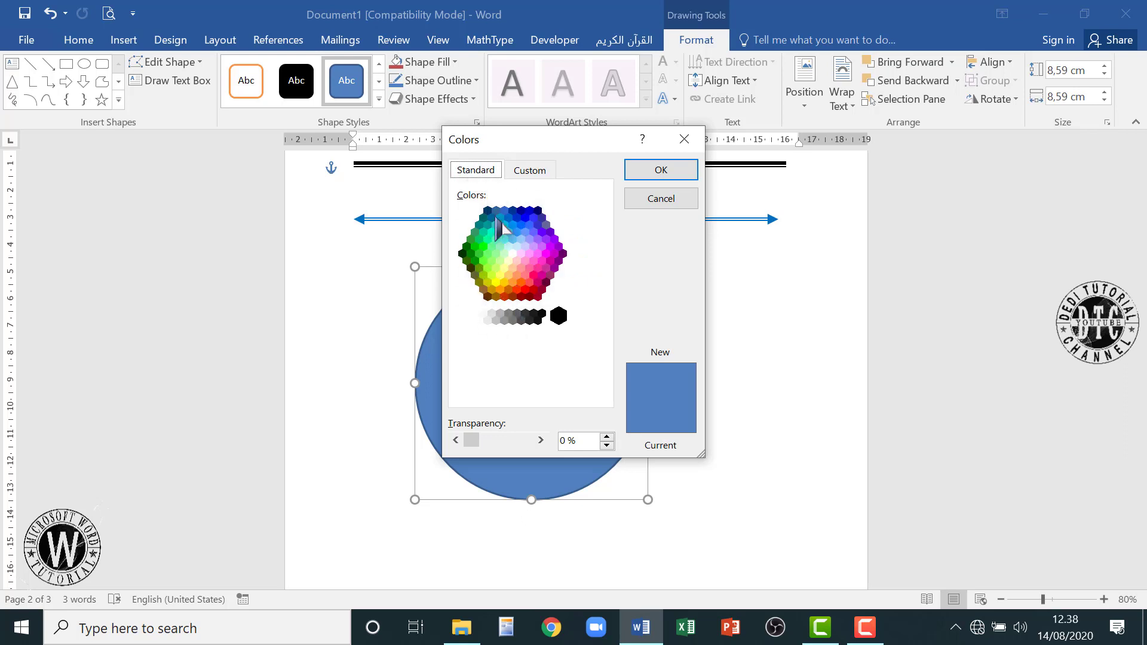
click(486, 251)
click(499, 243)
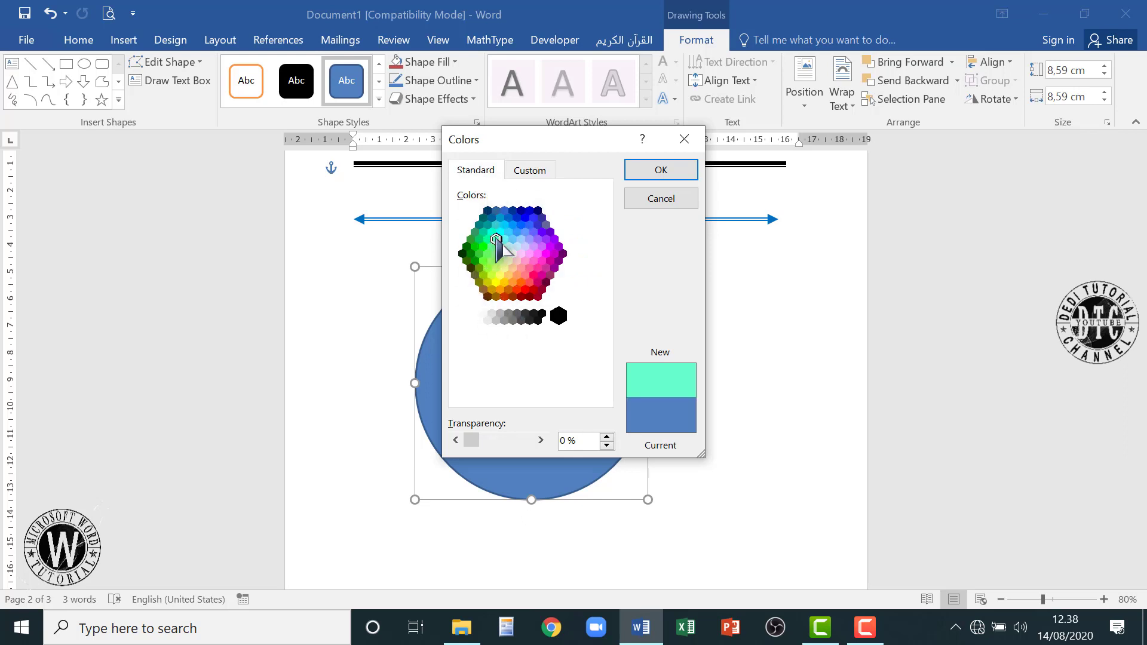
click(515, 258)
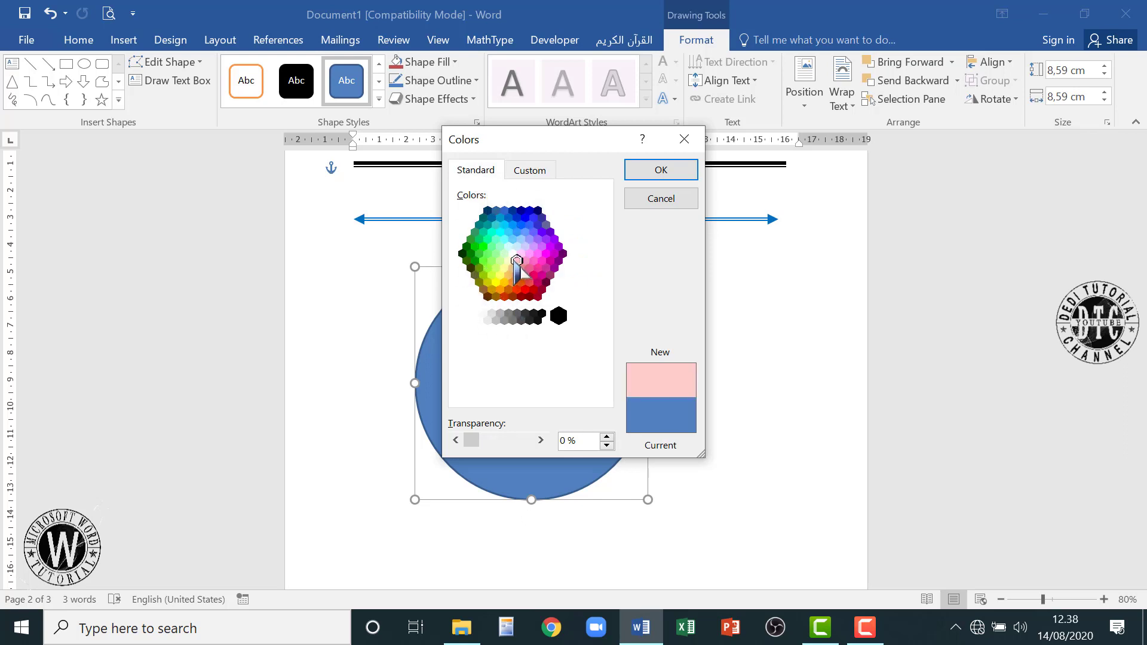
click(662, 171)
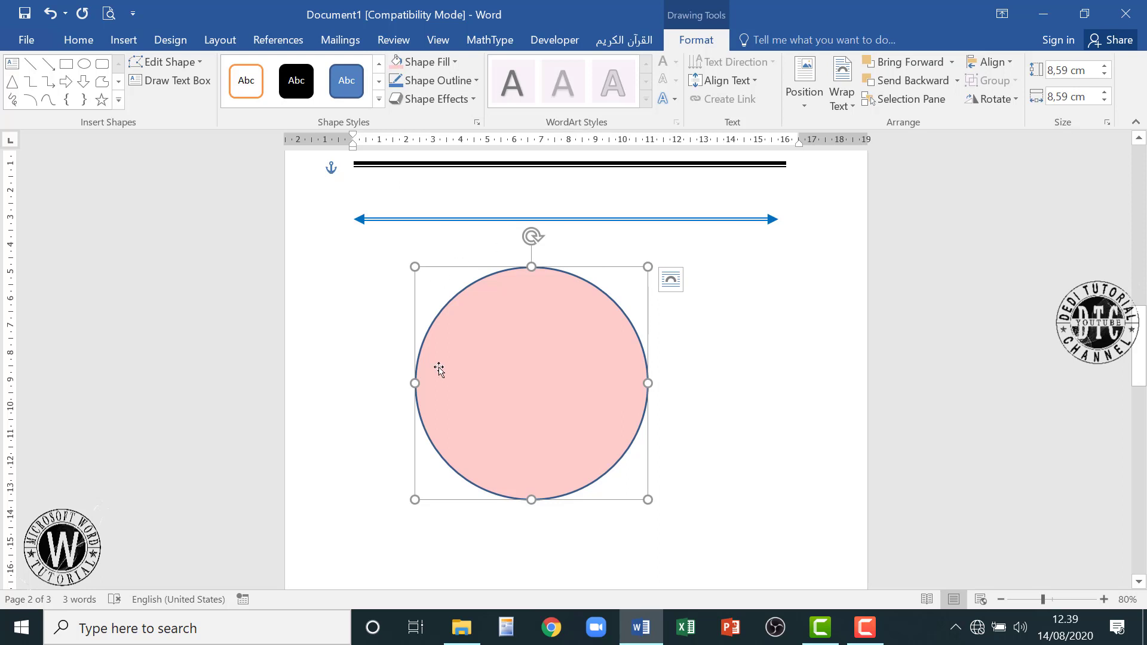
Open the custom colour choices for the circle's outline.
click(481, 81)
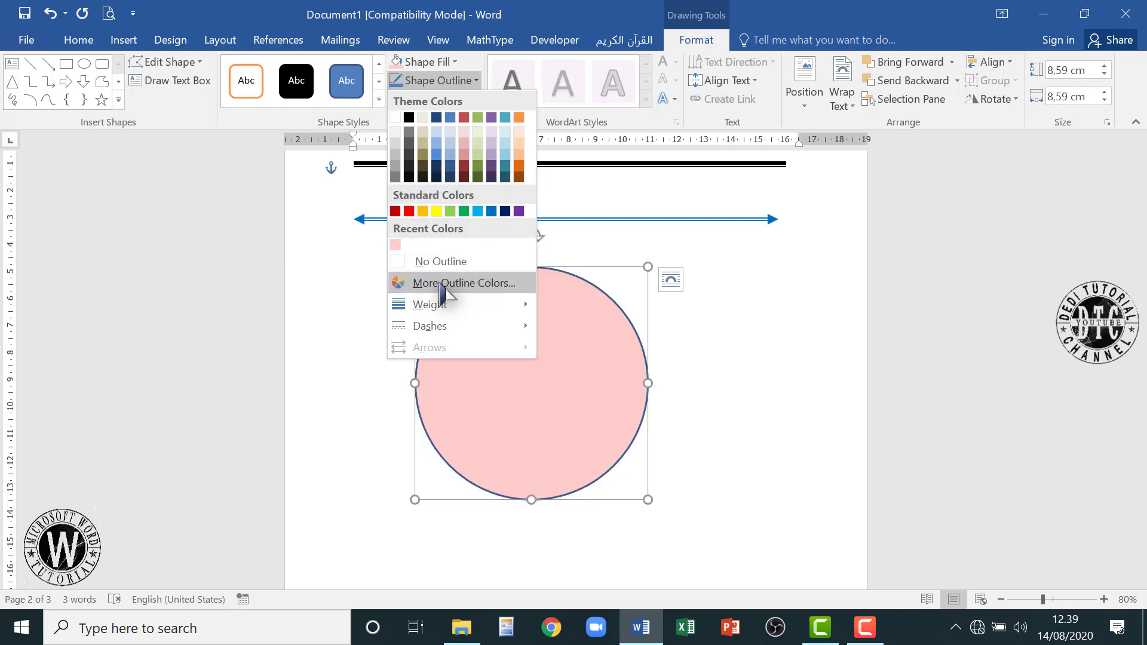
click(462, 284)
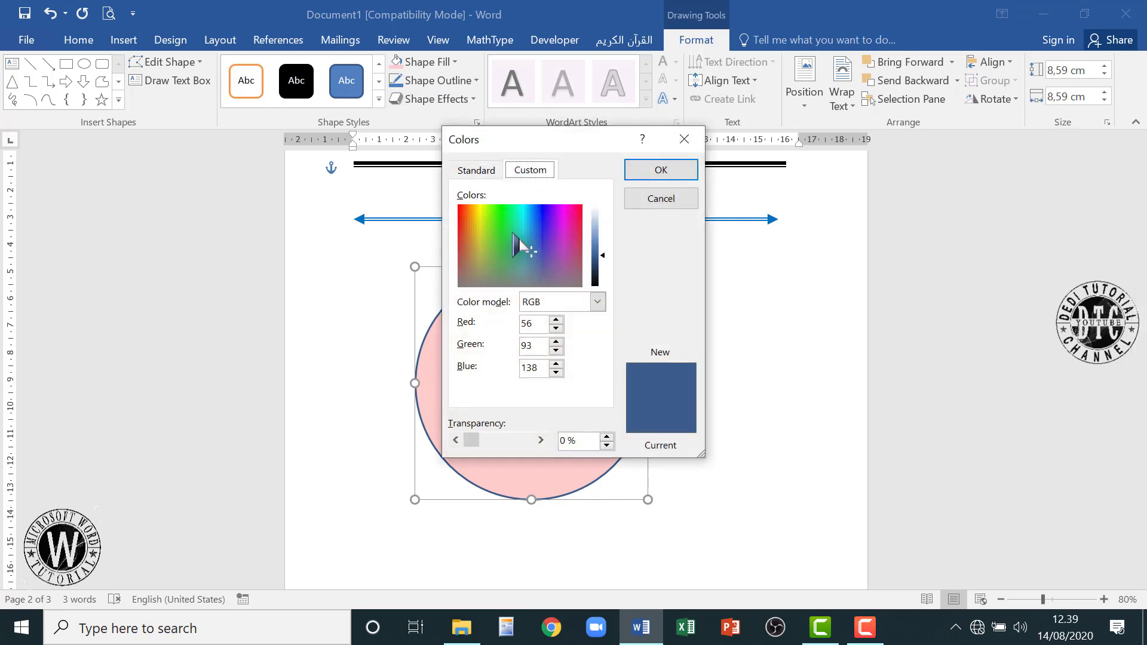
Try several custom colors for the circle's outline, and apply a dark blue from the standard colors.
click(518, 228)
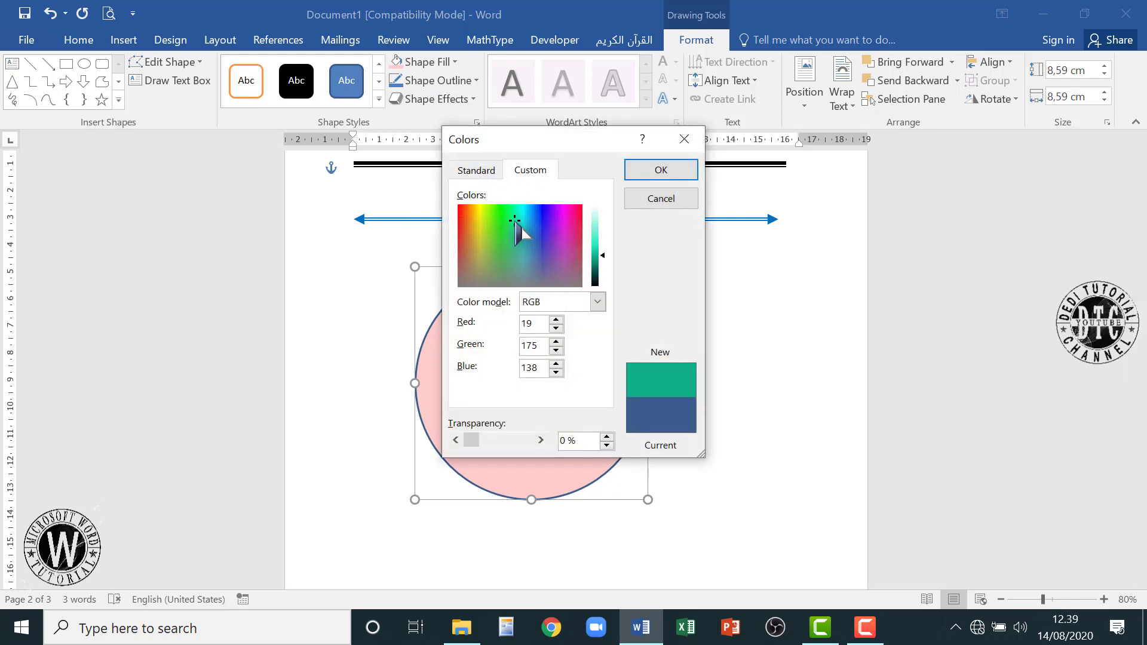
click(549, 223)
click(477, 256)
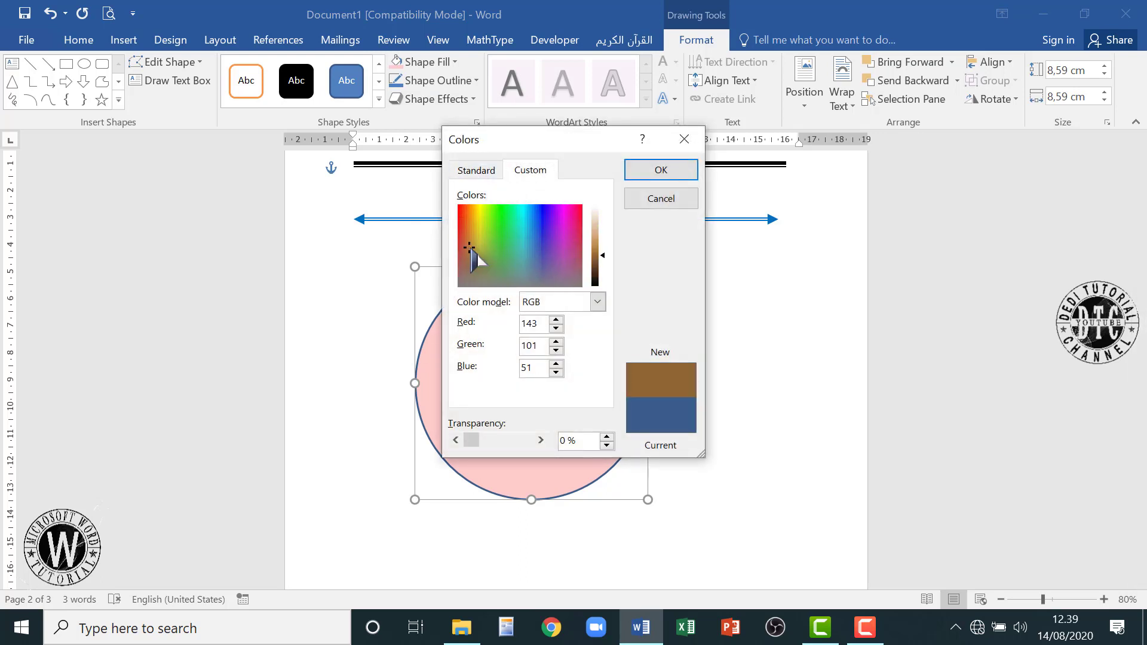
click(559, 254)
click(546, 217)
click(476, 170)
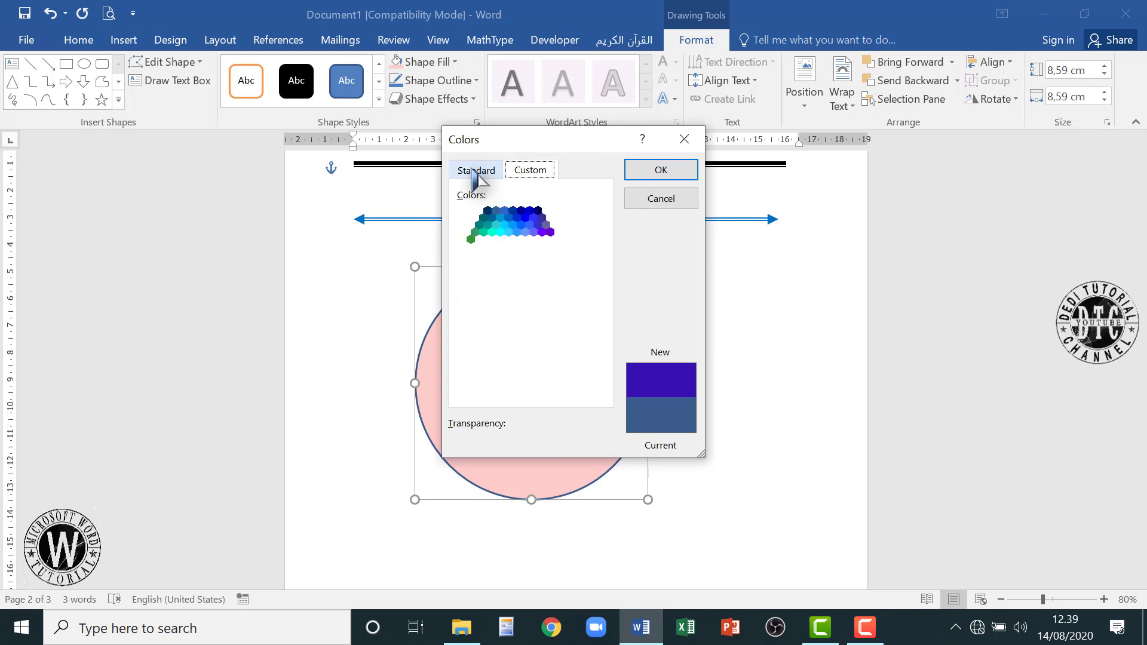
click(520, 210)
click(657, 170)
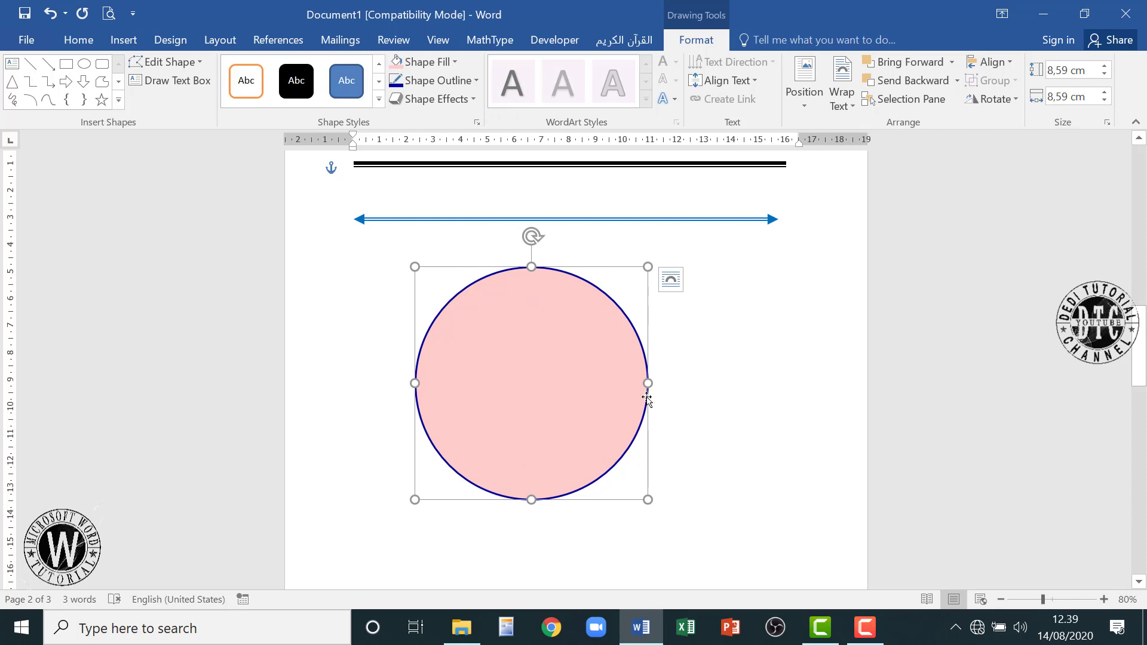
Remove the outline from the pink circle.
click(476, 81)
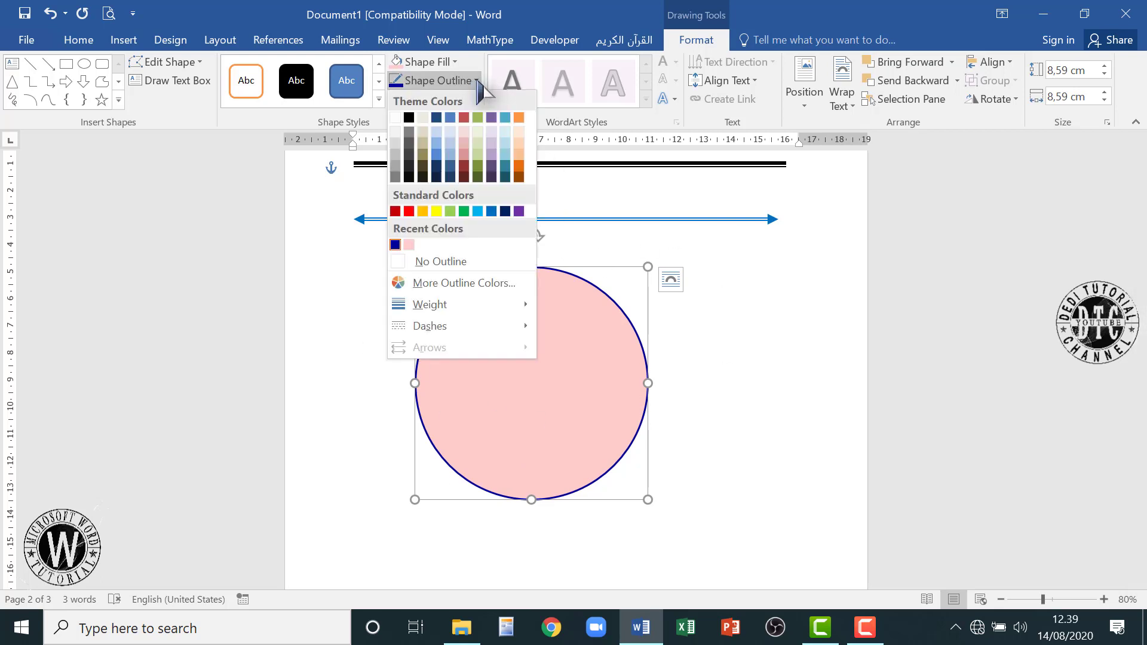
click(440, 263)
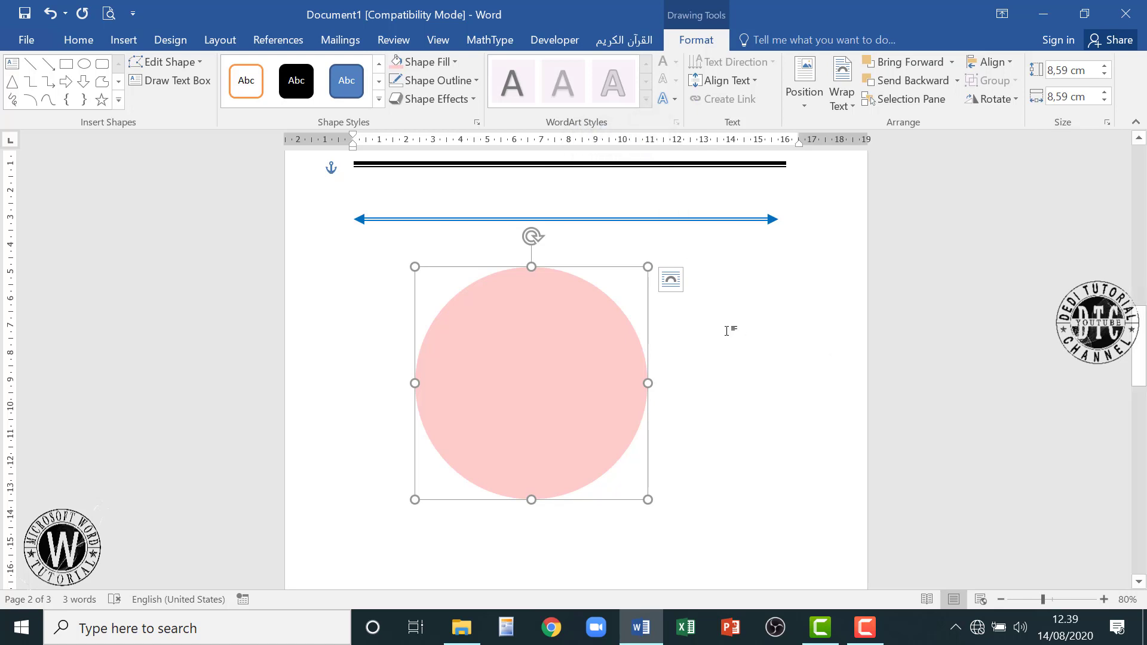
click(662, 194)
click(533, 388)
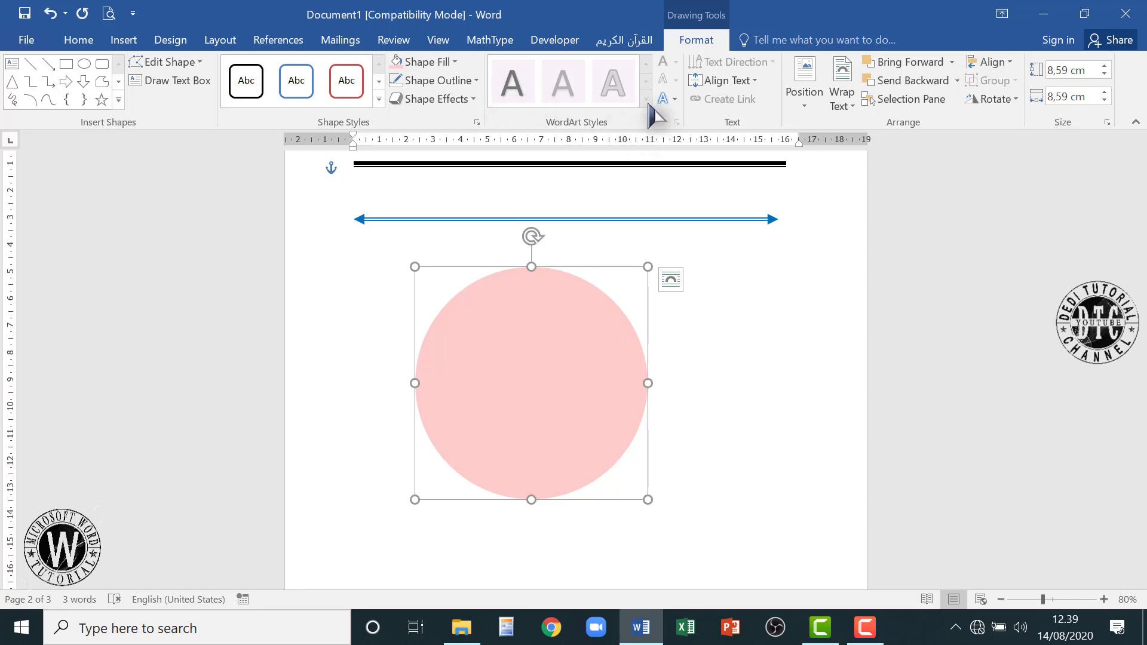
click(673, 99)
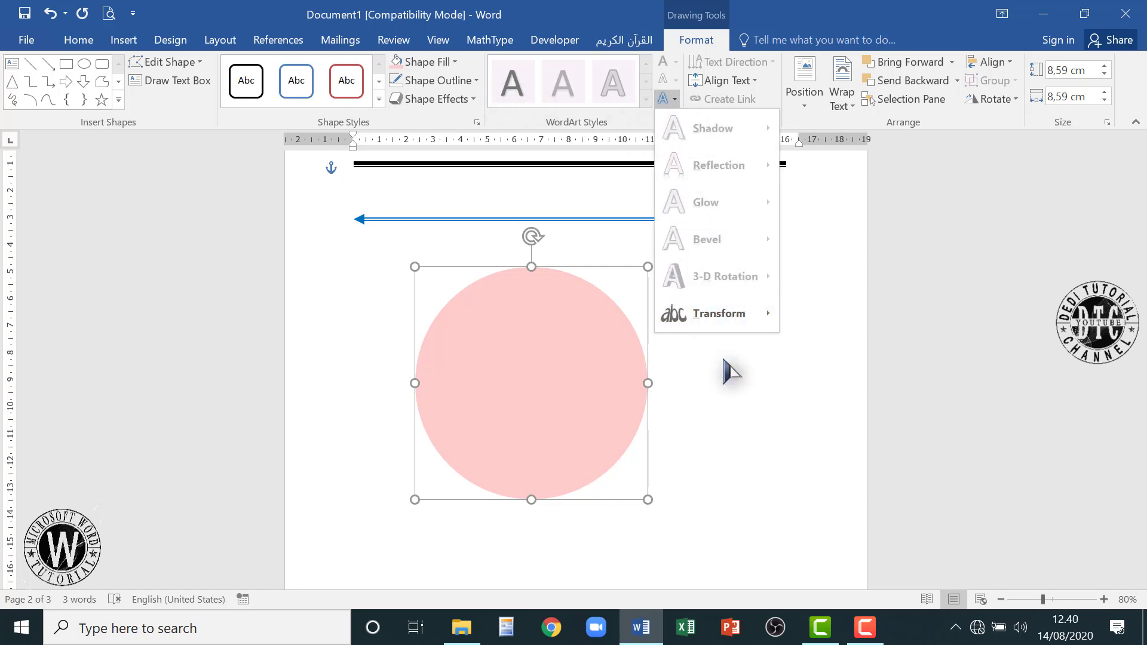
click(735, 385)
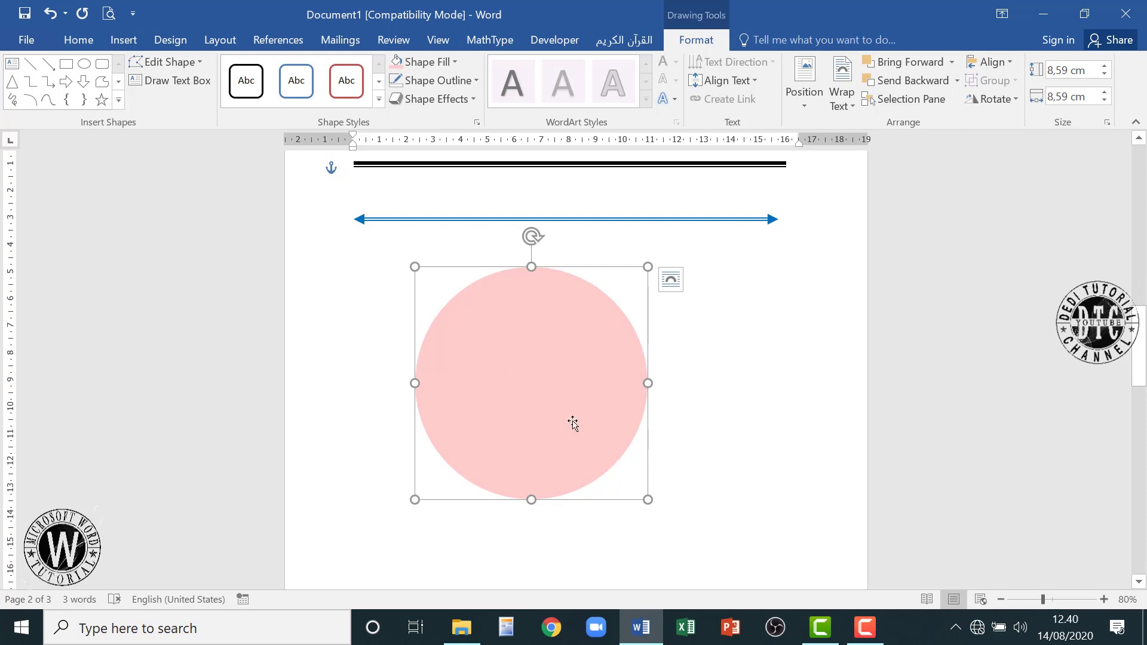
Insert a text box inside the pink circle and enter the text "Microsoft word".
click(143, 83)
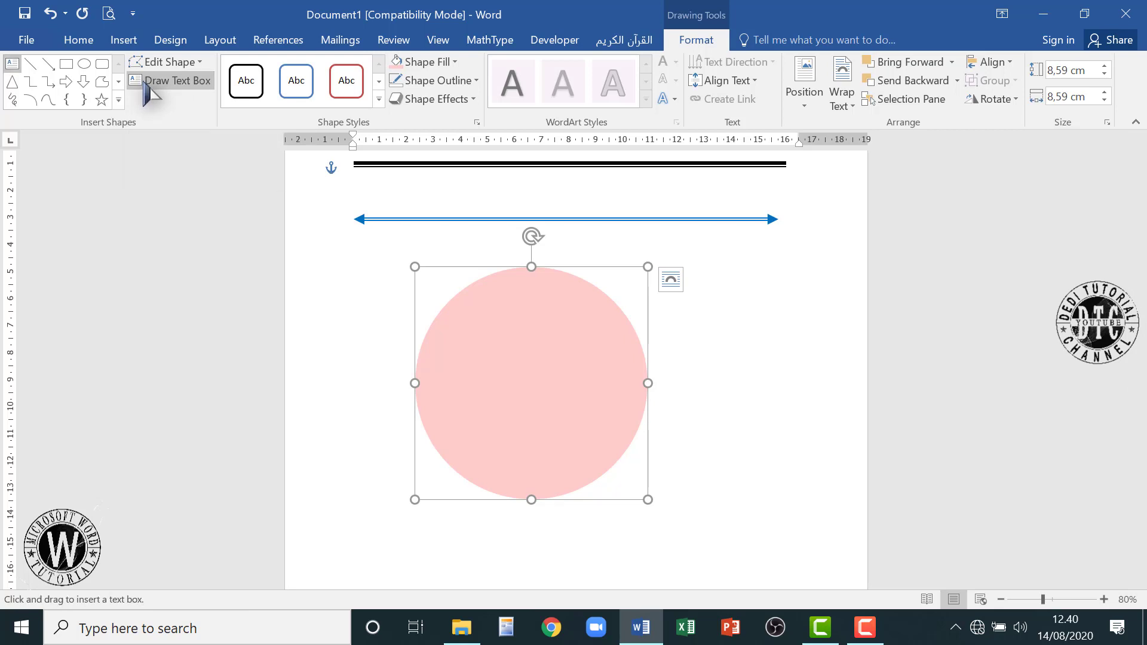
click(512, 364)
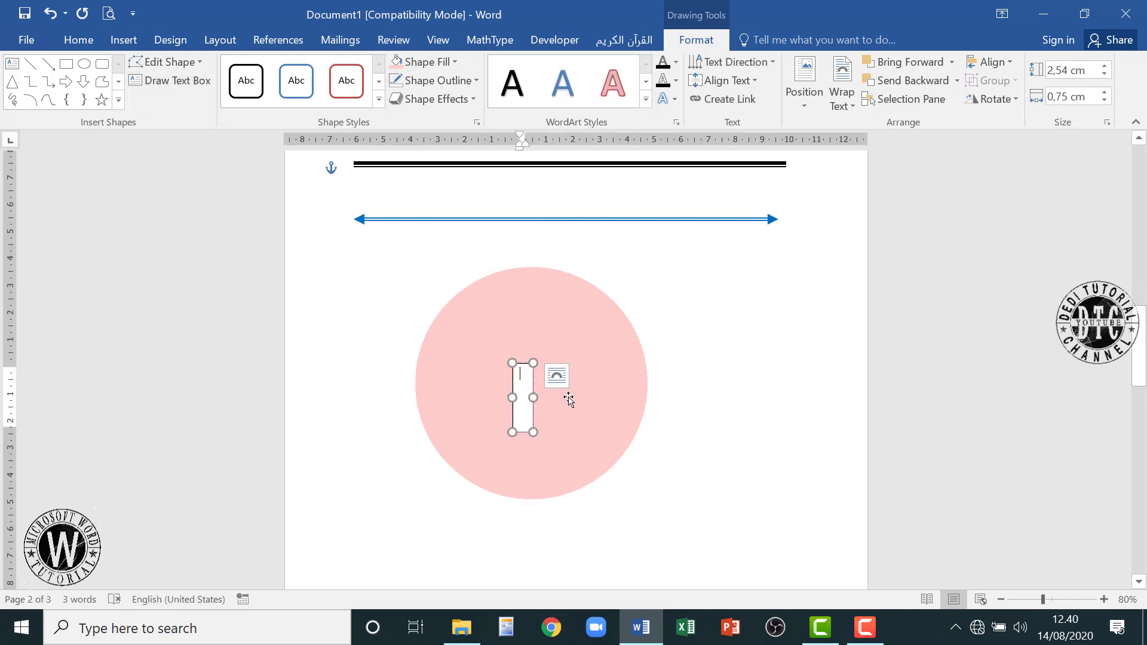
text(mi)
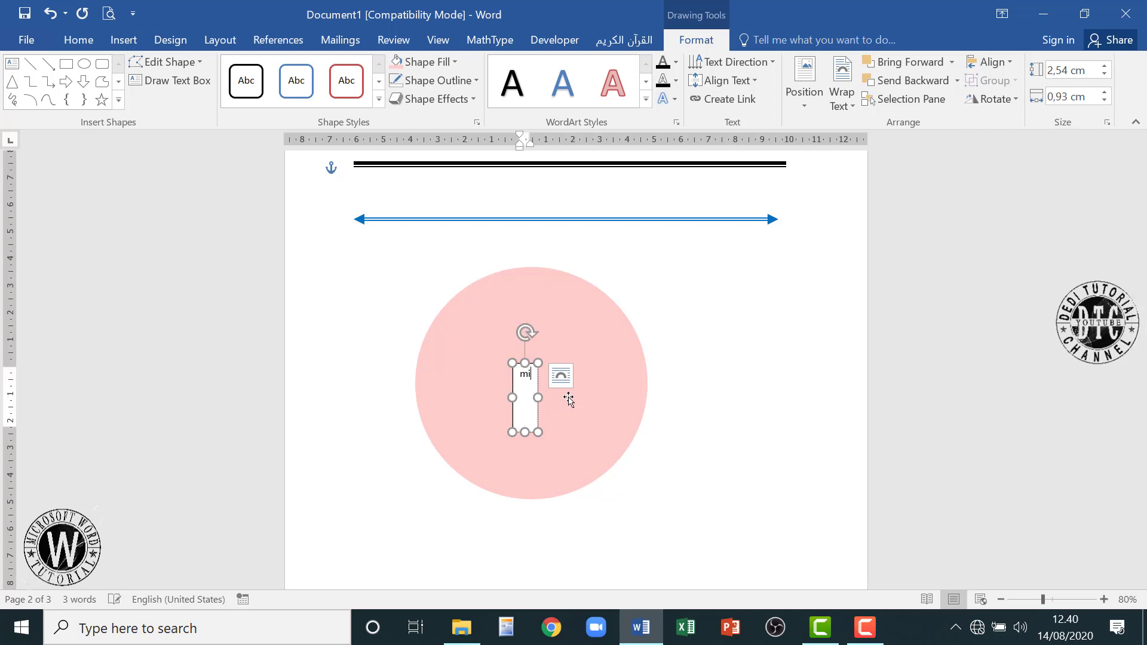
text(crosoft )
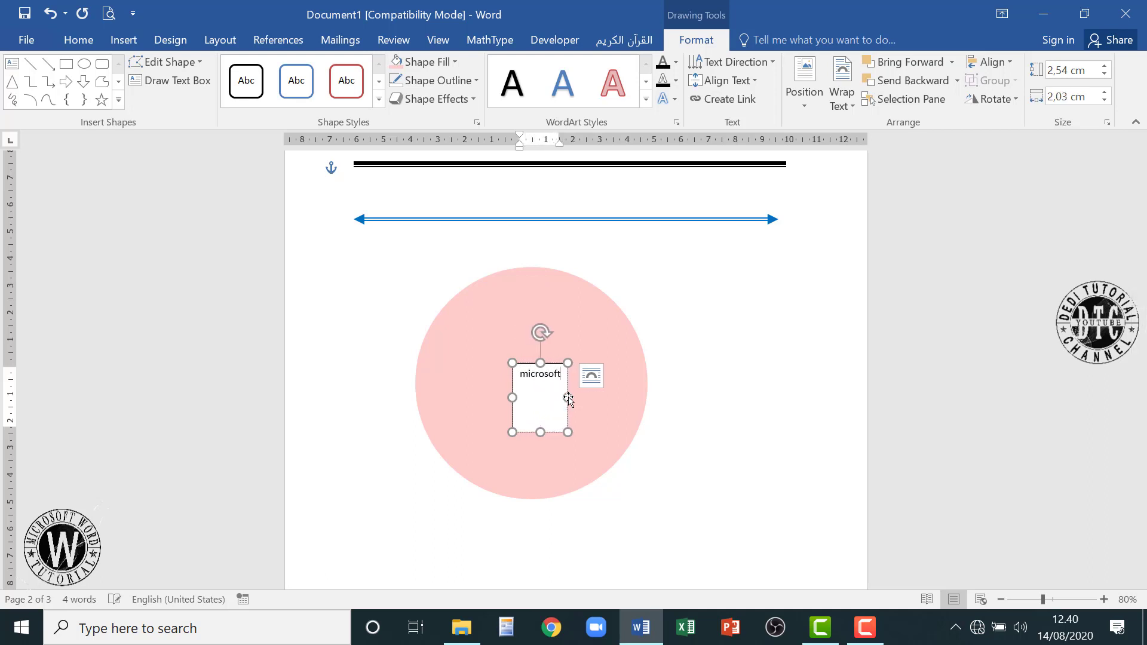
text(word)
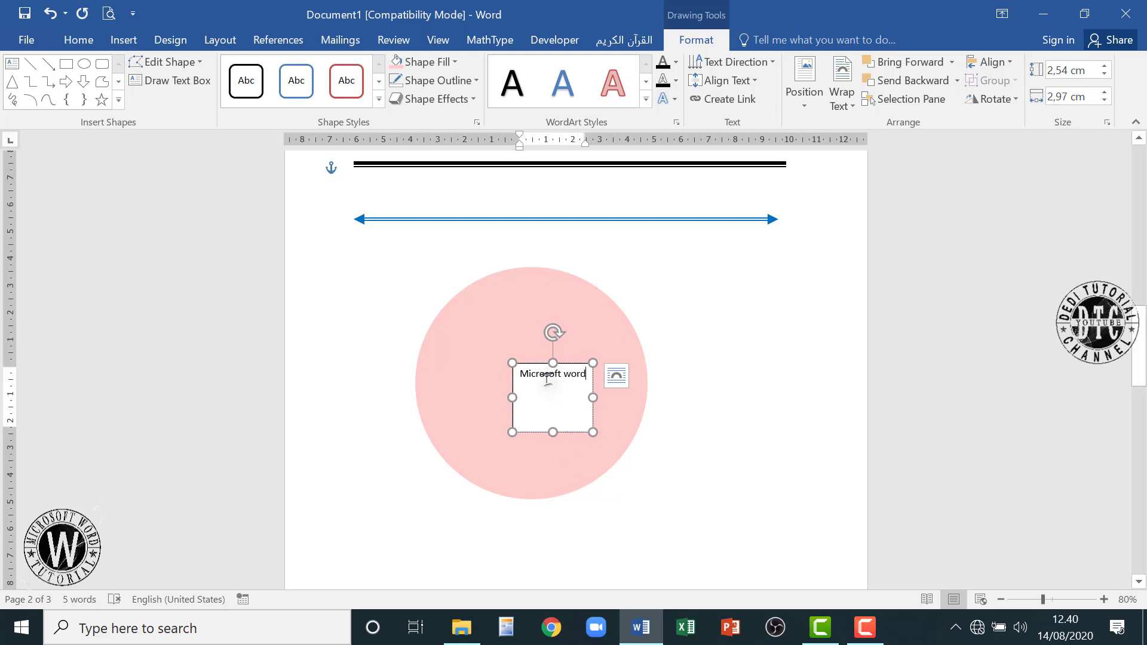
Set the font of the whole "Microsoft word" text box to Airstrike.
click(594, 417)
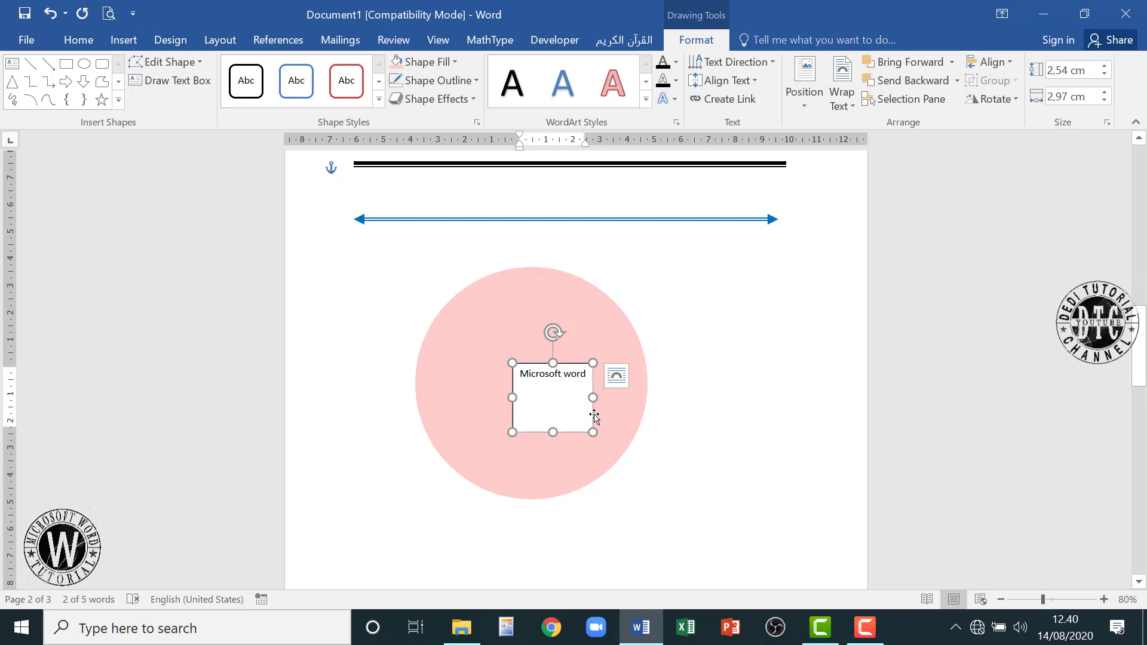
click(80, 41)
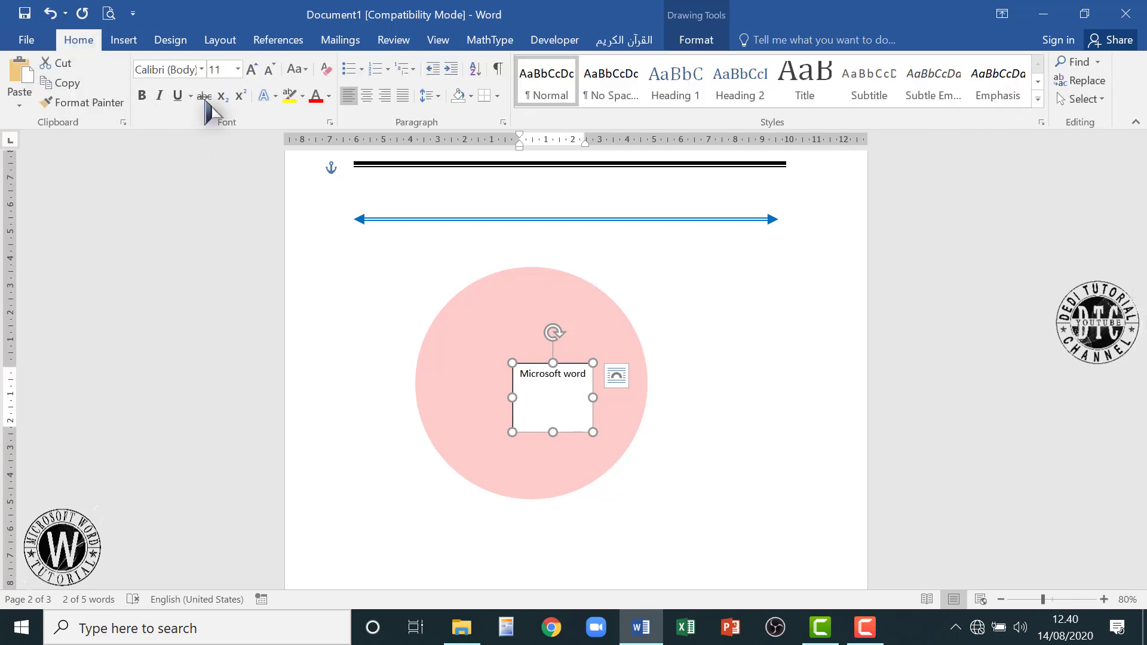
click(202, 69)
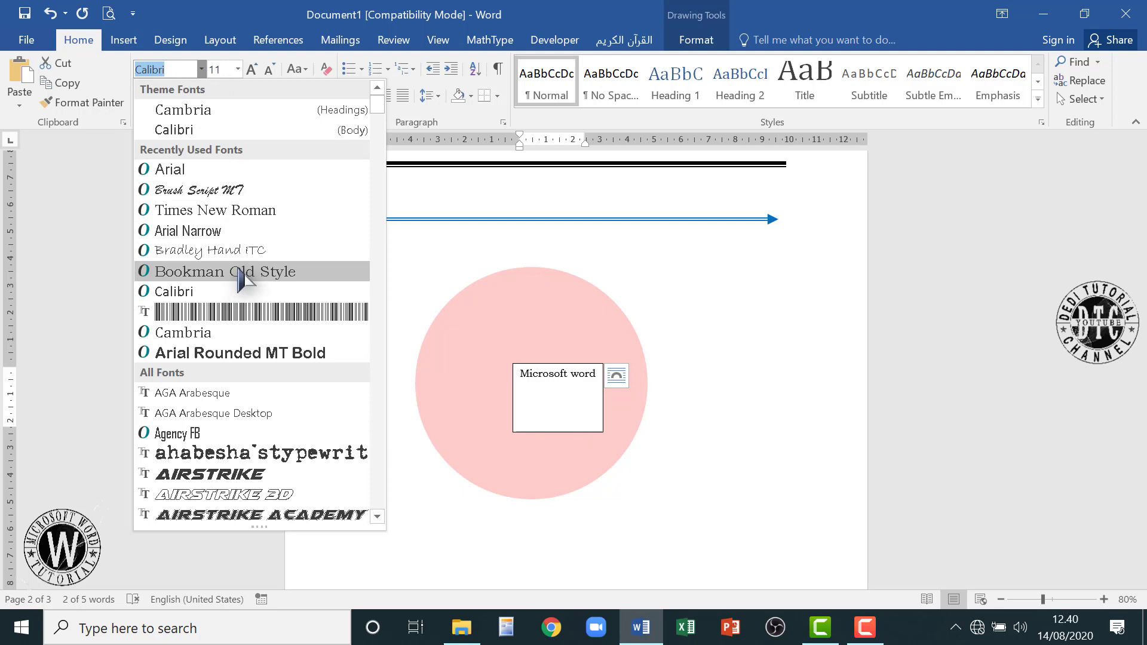
click(233, 475)
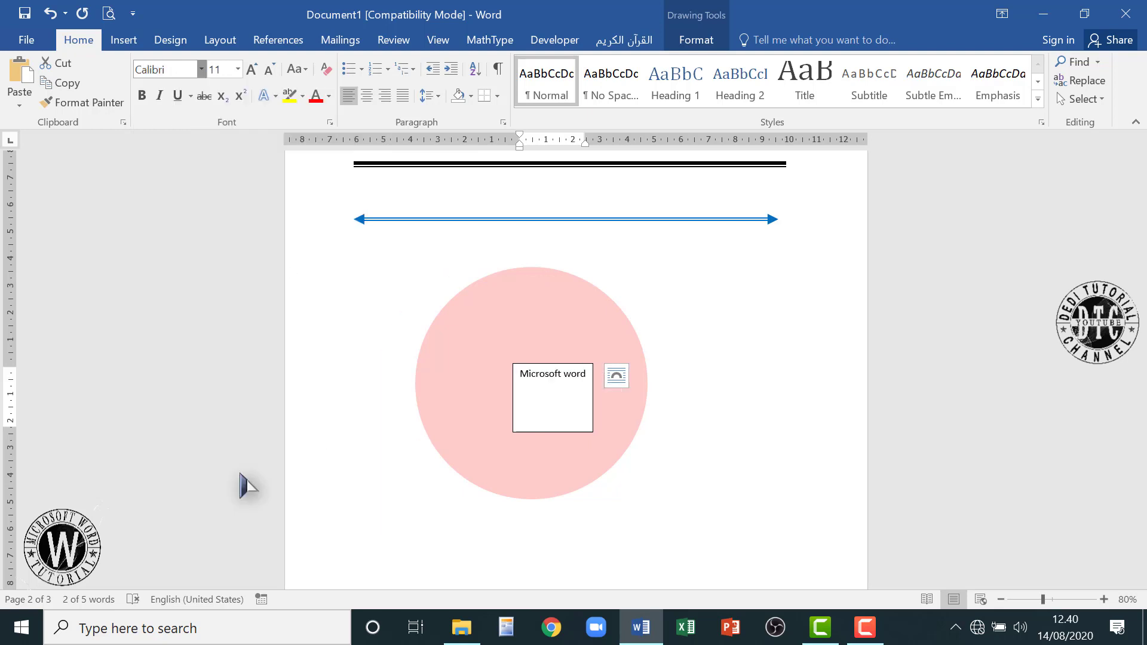
Increase the font size of the "Microsoft word" text to 24.
click(252, 69)
click(251, 69)
click(252, 70)
click(251, 69)
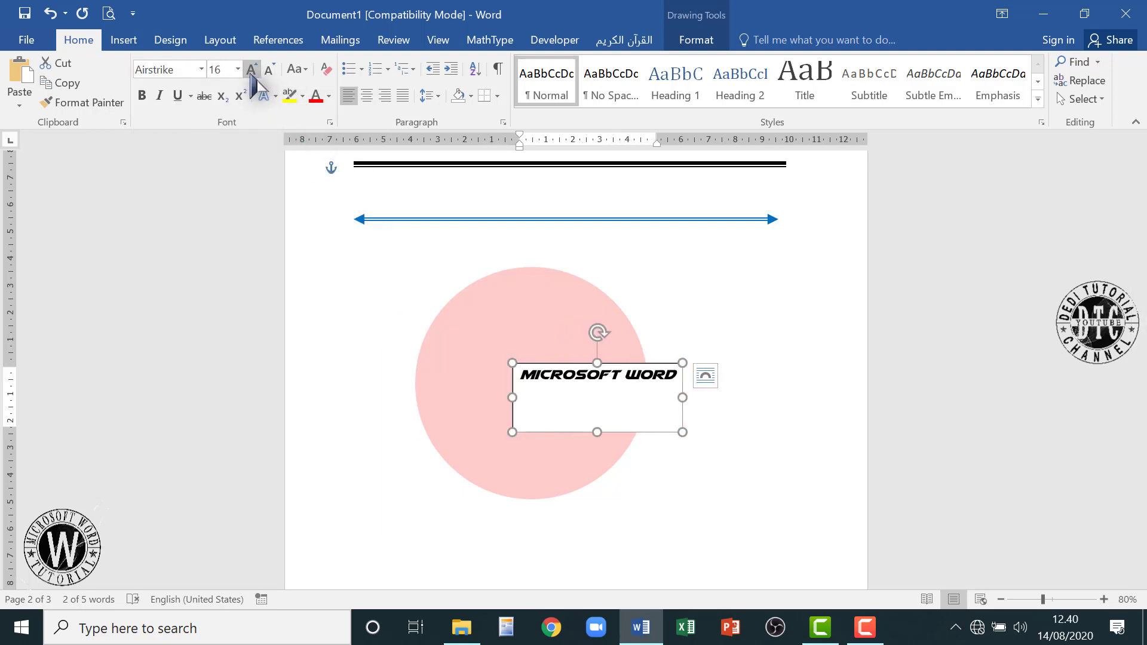
click(252, 70)
click(251, 69)
click(251, 69)
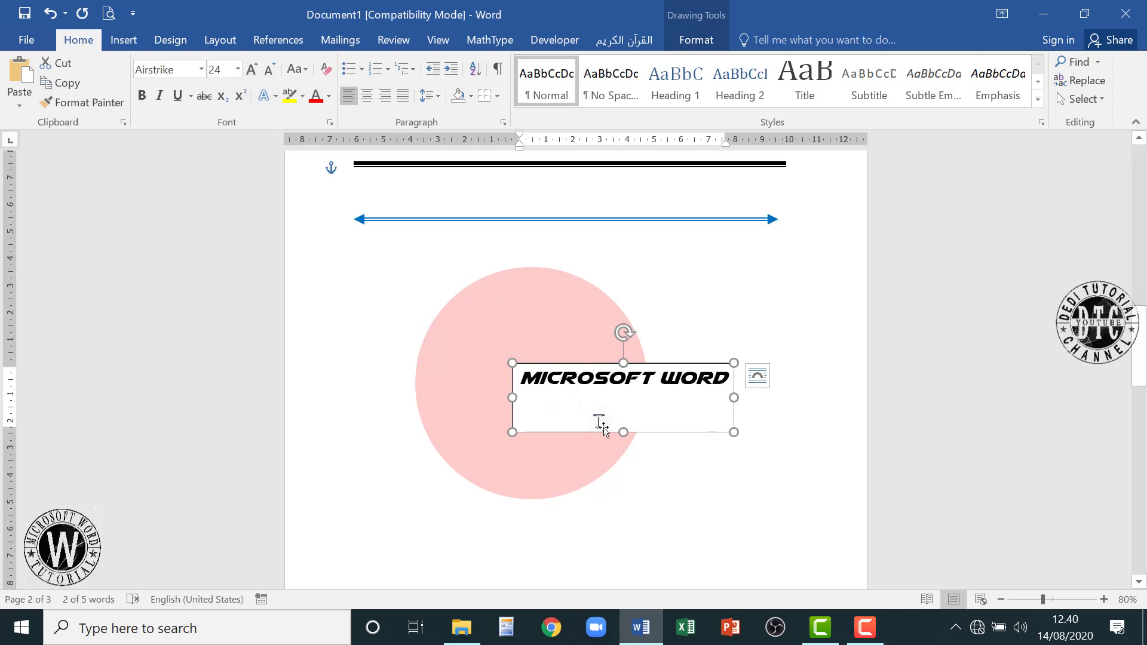
Reduce the text box to about 1.33 cm high and center it across the middle of the circle.
mouse_move(627, 410)
mouse_down()
mouse_move(624, 399)
mouse_move(643, 394)
mouse_move(581, 392)
mouse_move(581, 403)
mouse_up()
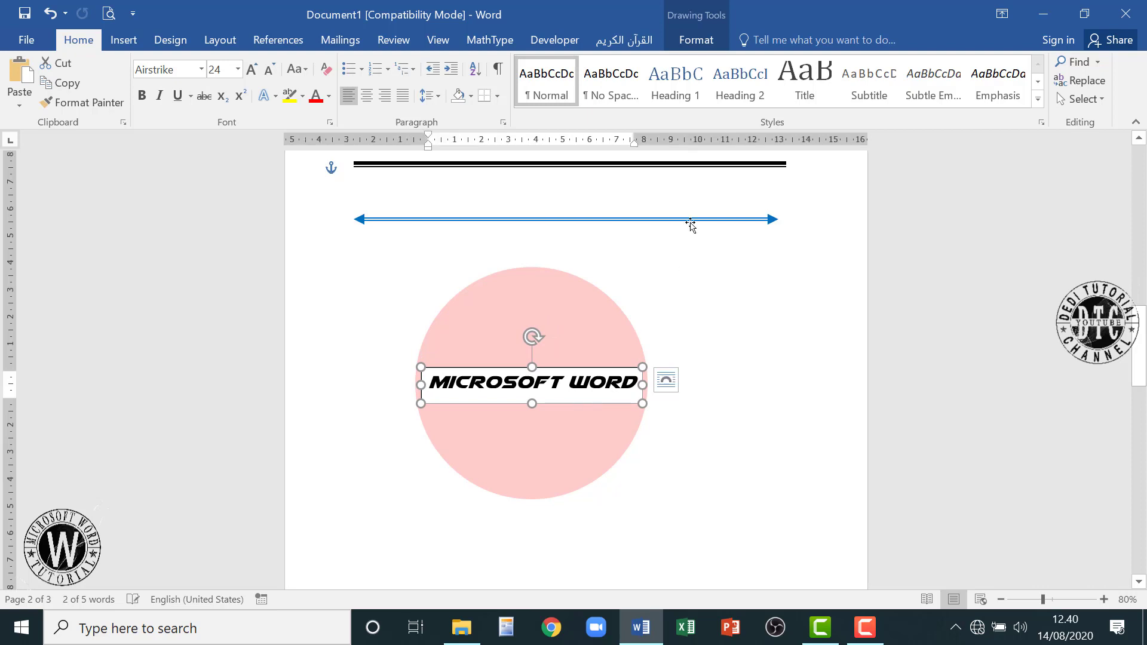
click(693, 40)
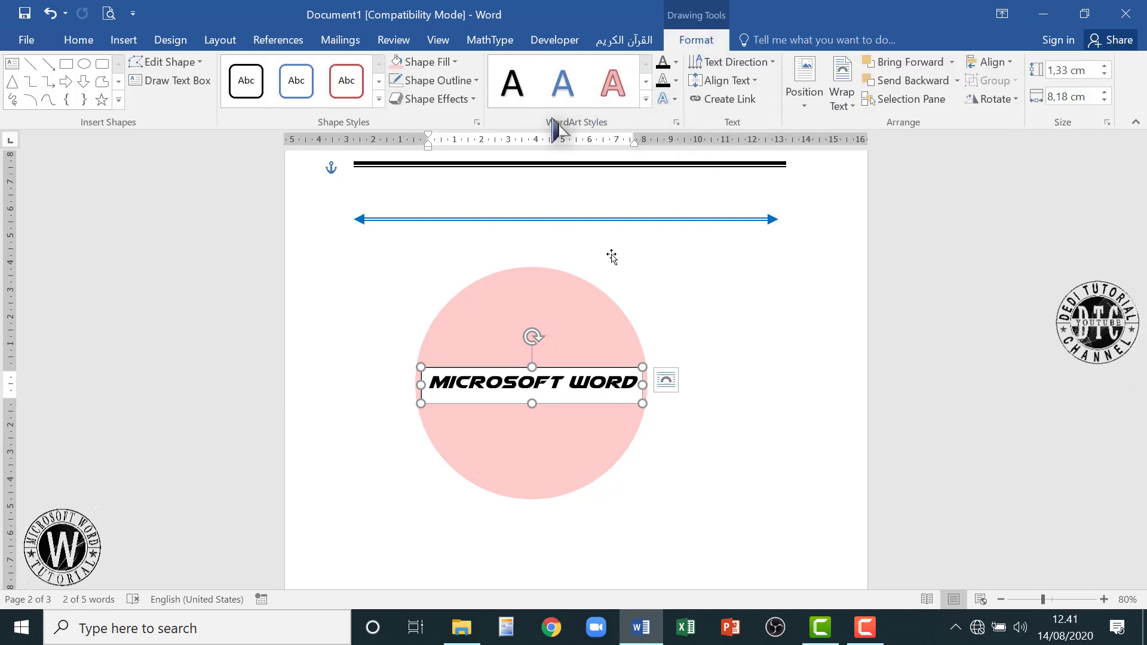
click(738, 324)
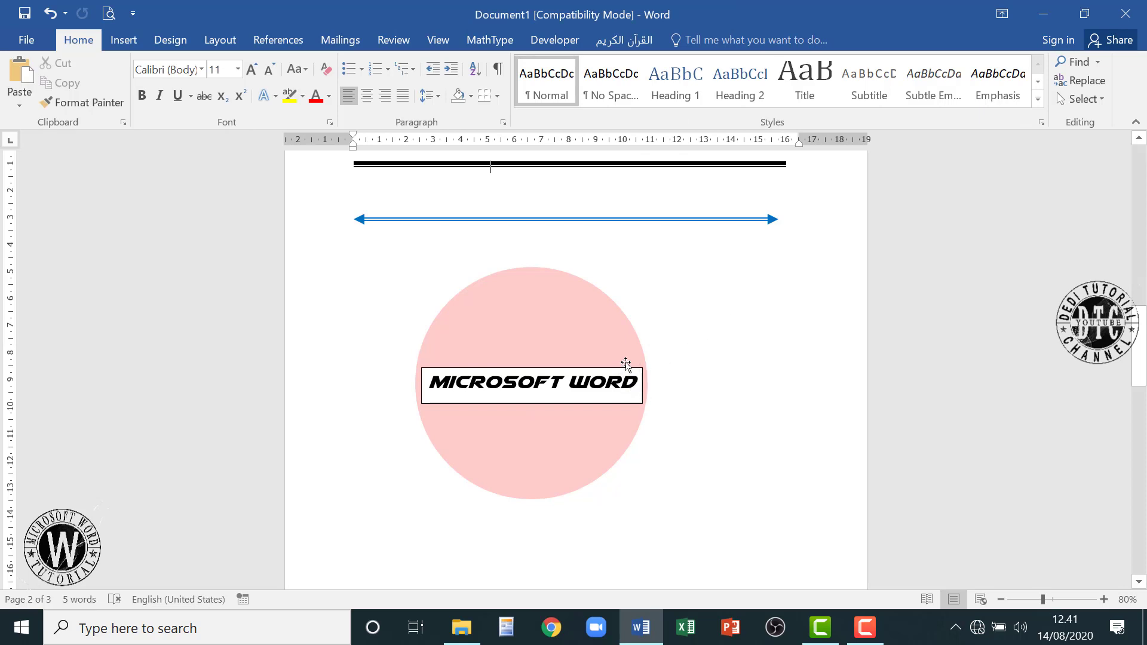
Apply the black WordArt style with a white outline and hard shadow to the "Microsoft word" text box.
click(627, 338)
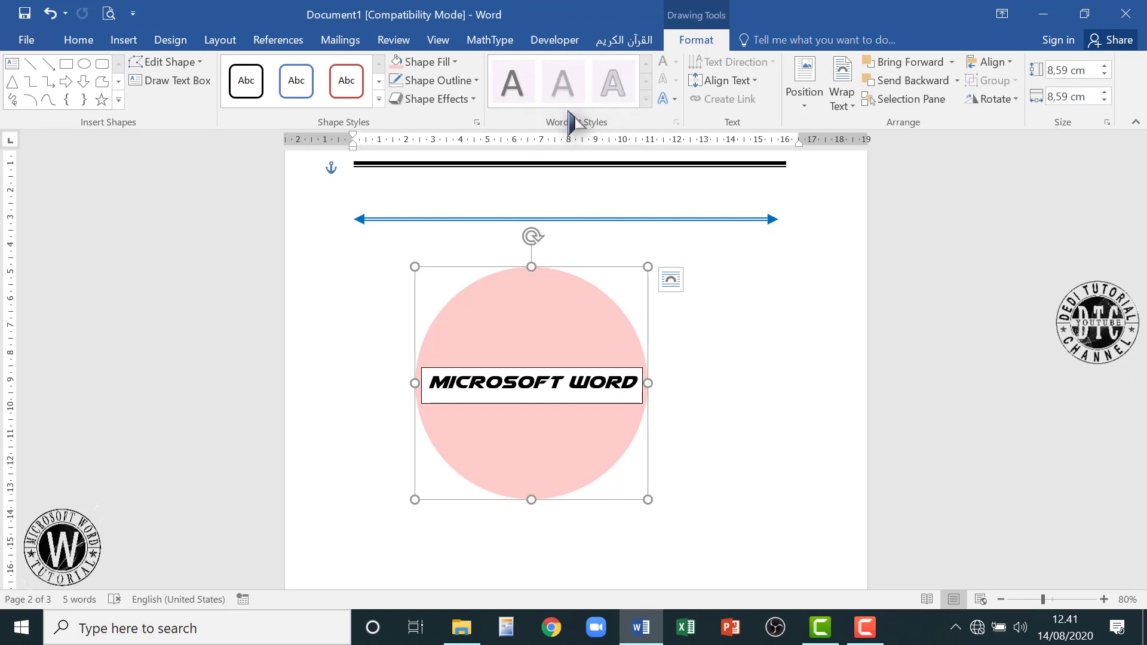
click(625, 369)
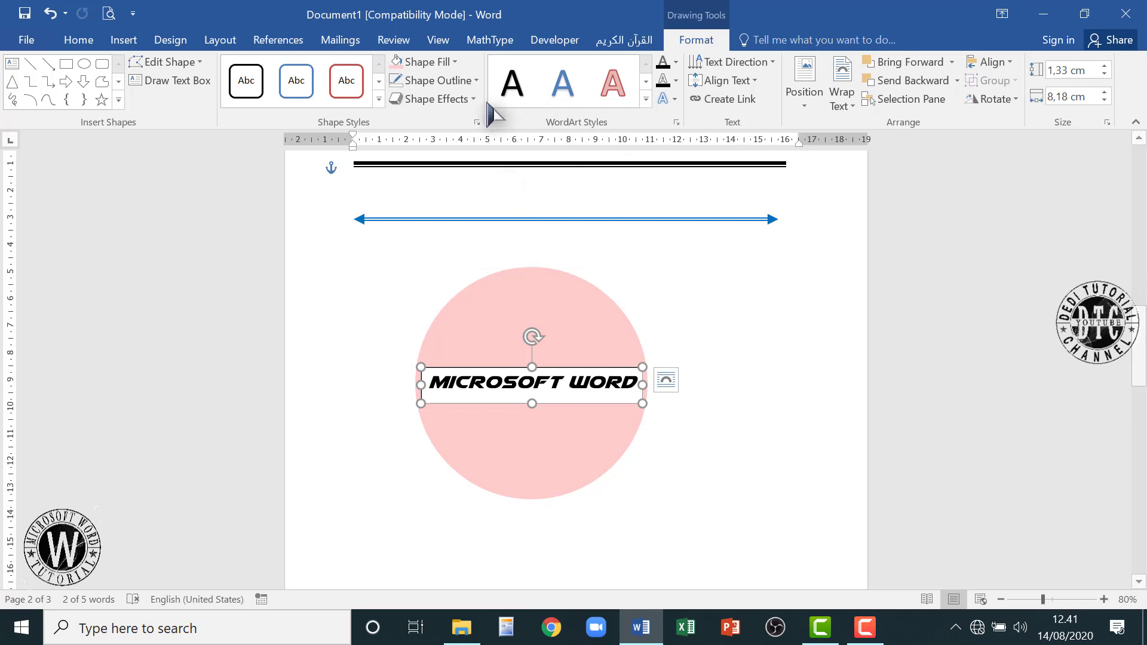
click(645, 100)
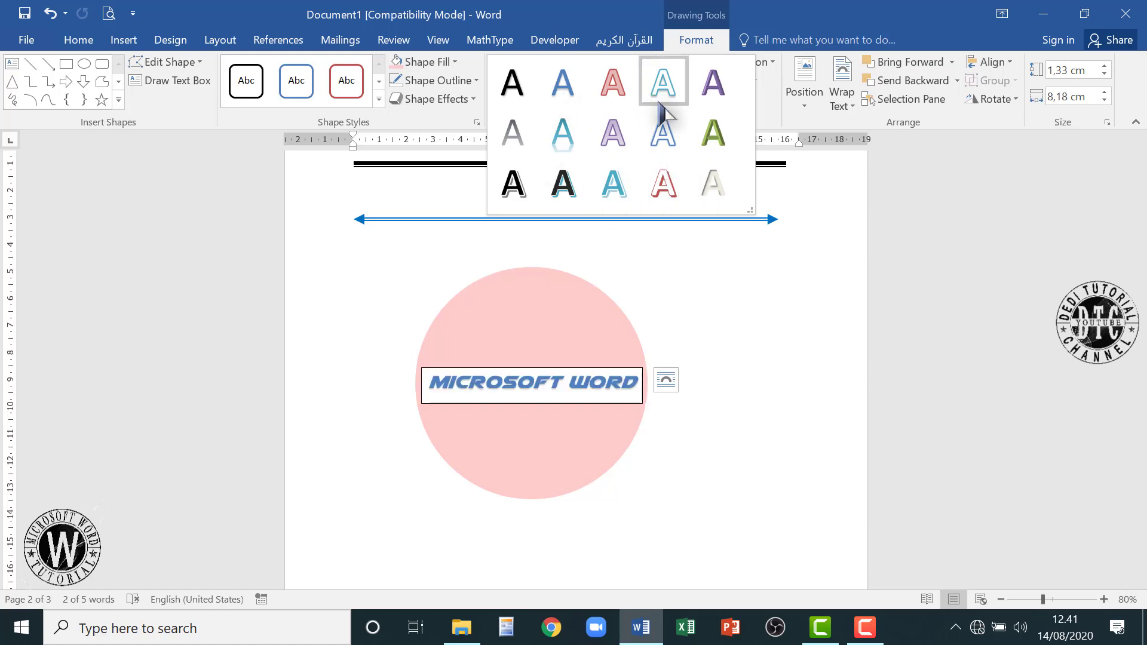
click(522, 191)
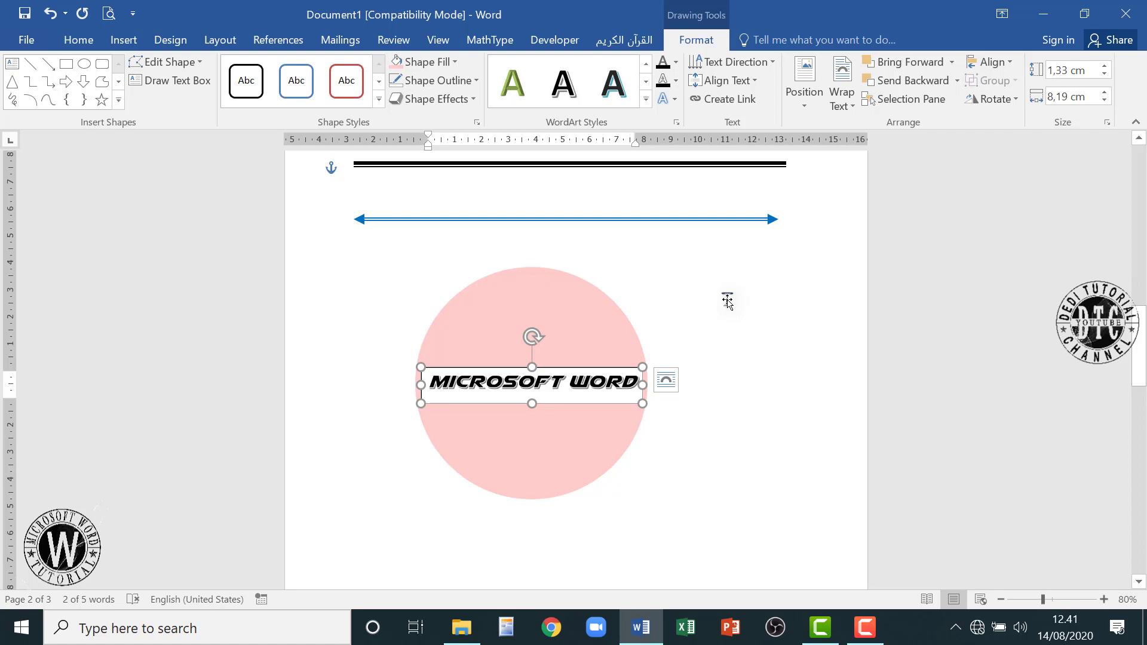
click(724, 335)
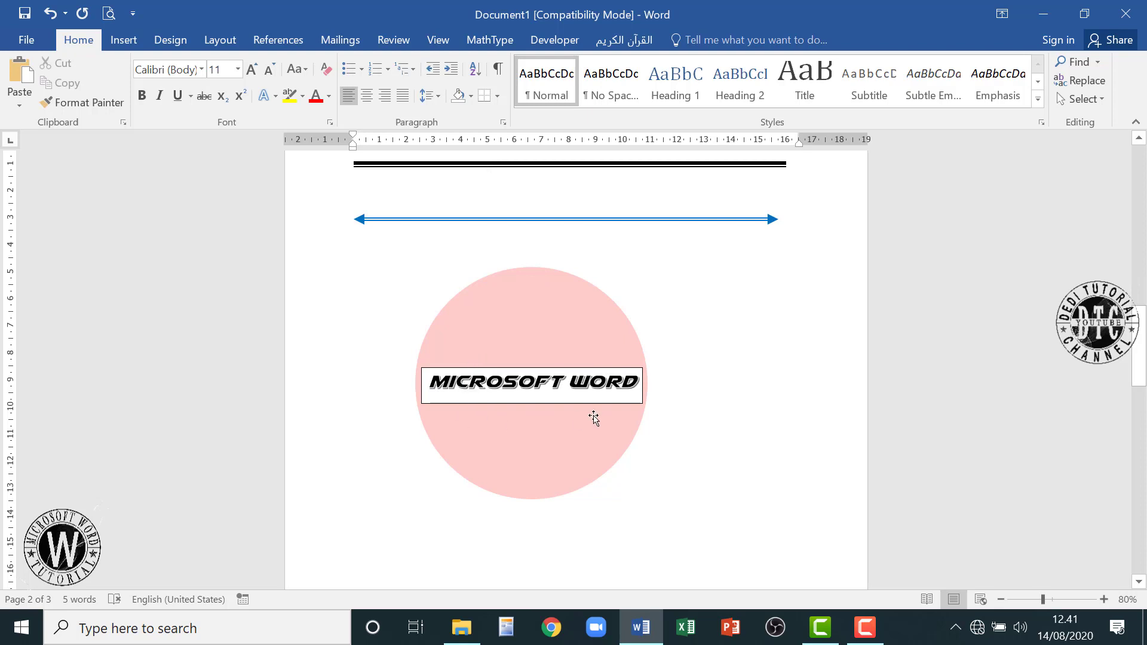
Remove the outline of the "Microsoft word" text box.
double_click(562, 370)
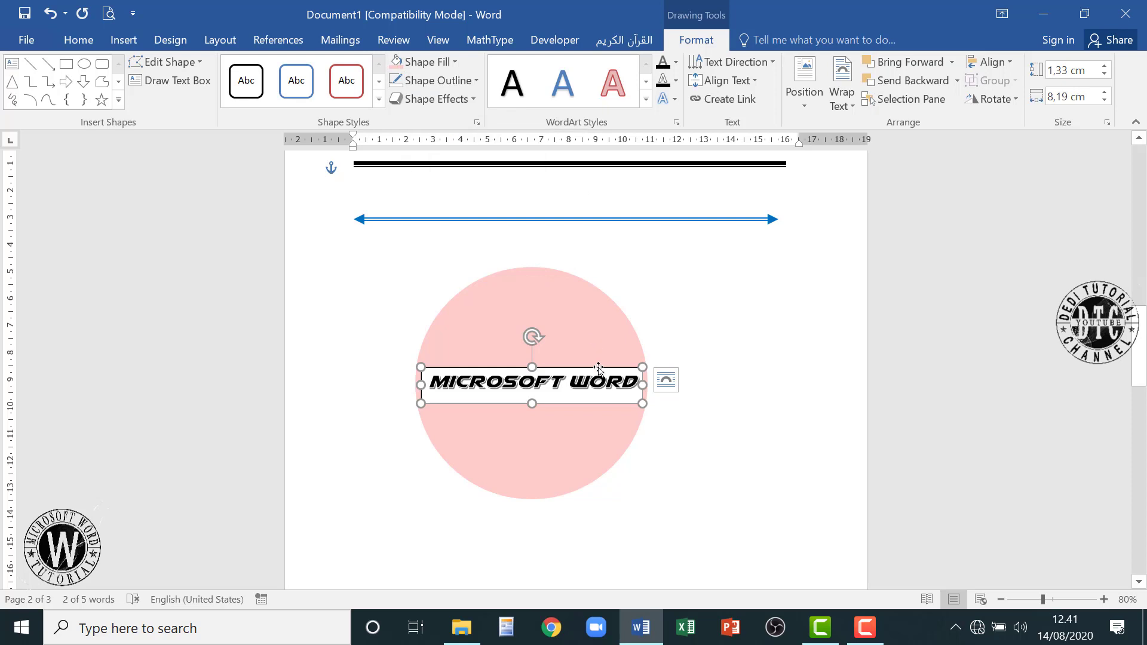
click(471, 80)
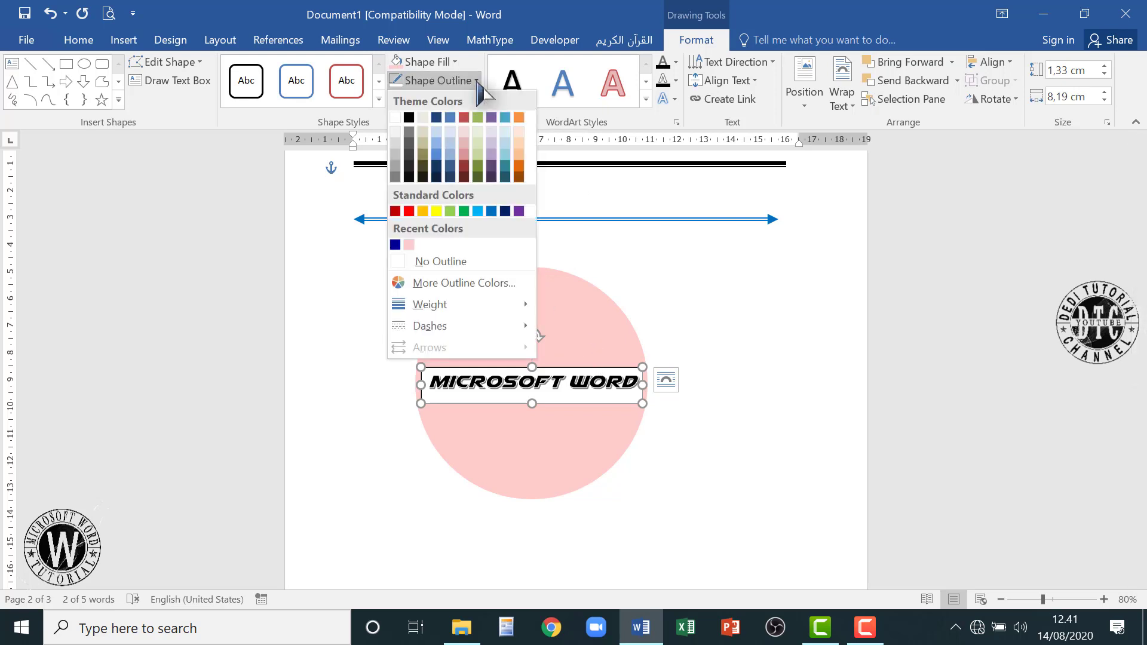
click(418, 261)
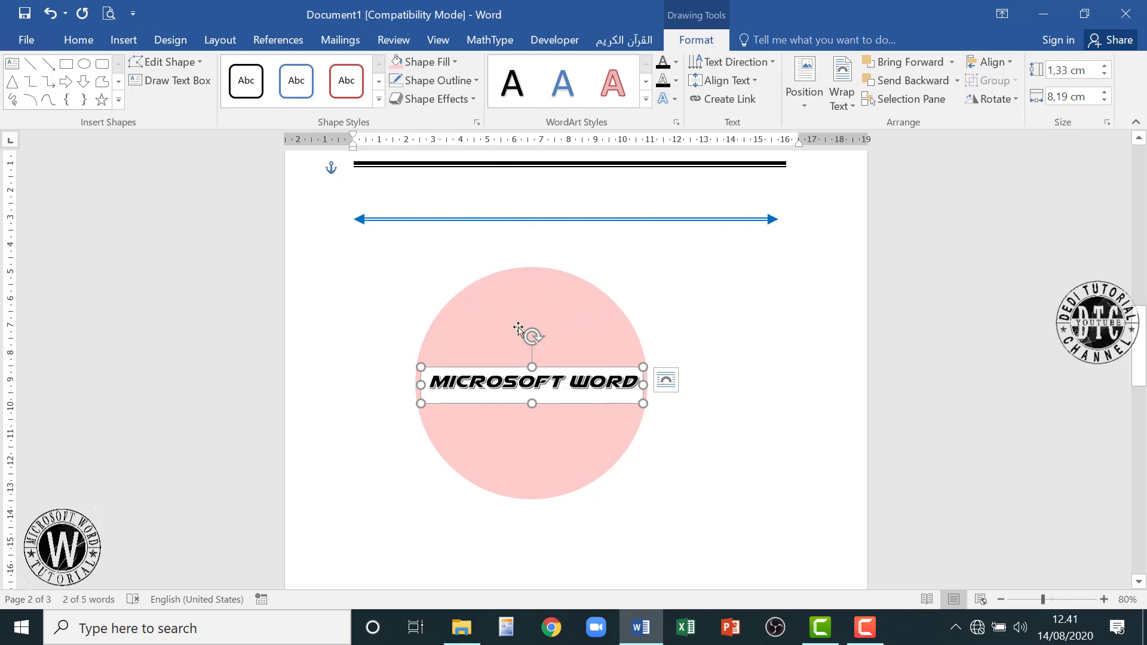
Remove the fill of the "Microsoft word" text box to make its background transparent, and deselect it.
click(473, 390)
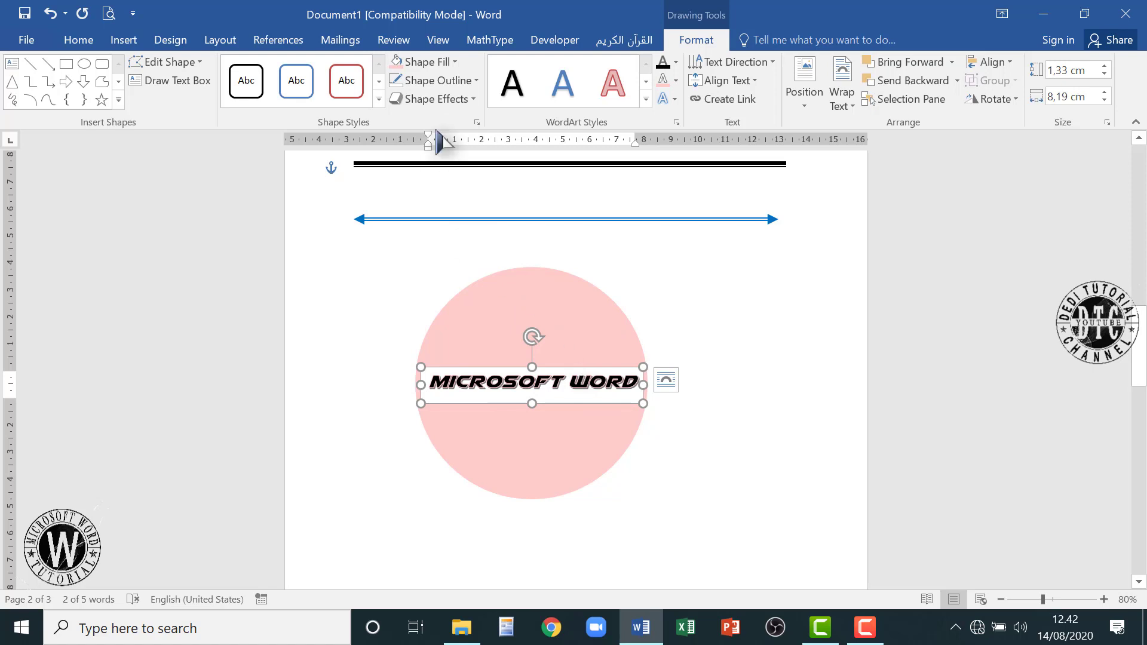
click(400, 67)
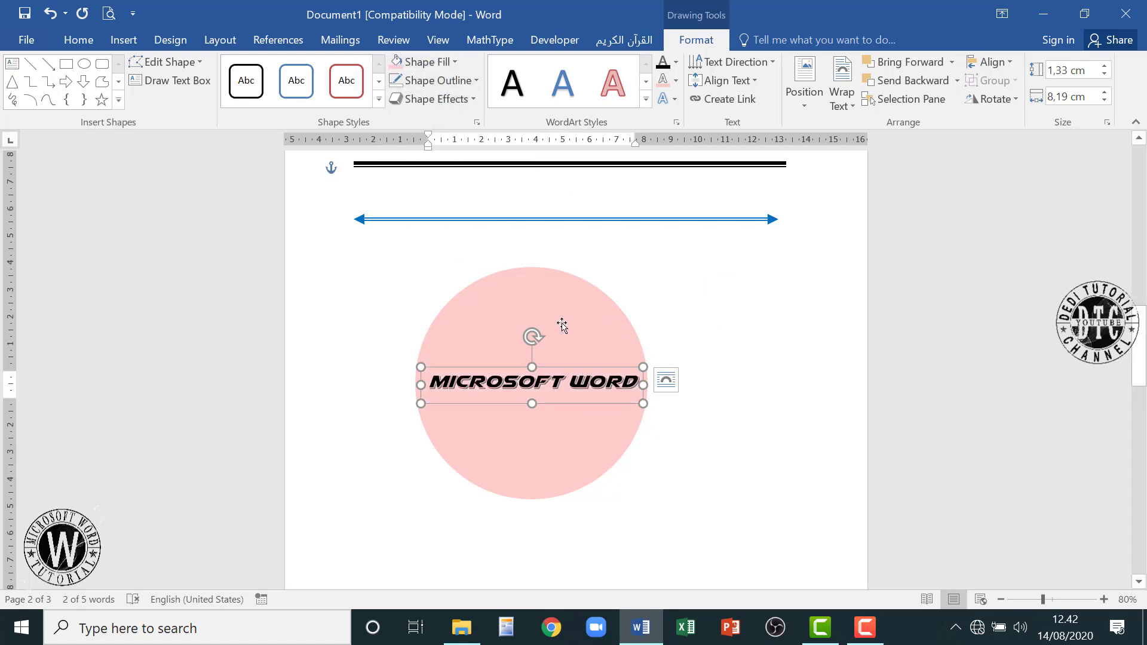
click(724, 403)
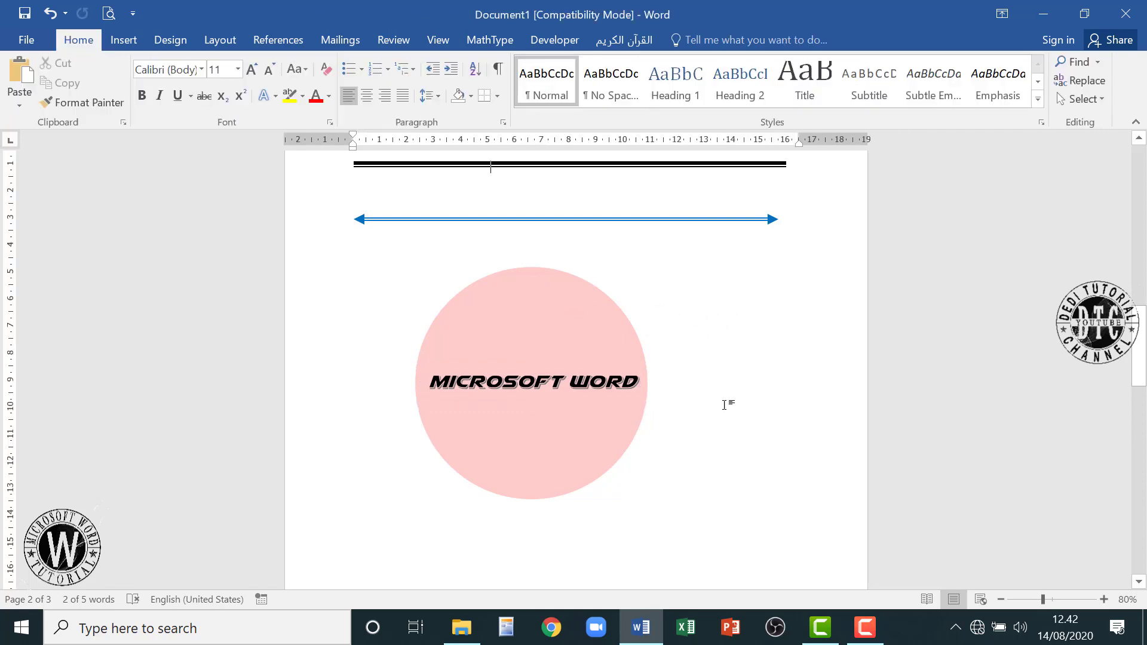
click(612, 397)
click(734, 475)
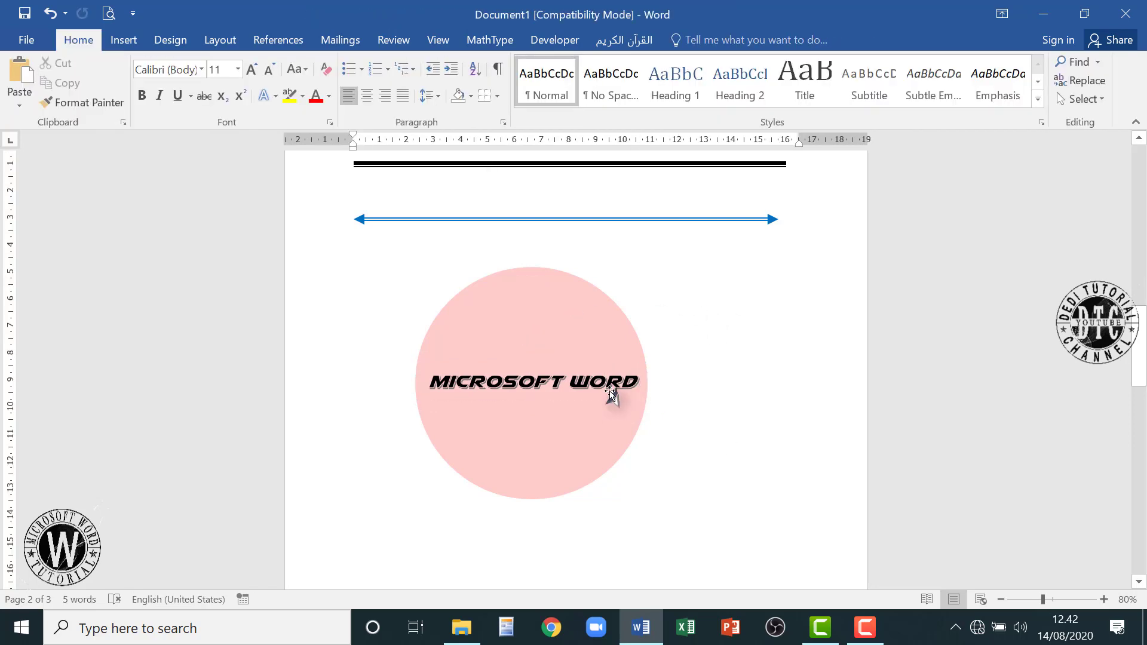
Insert an Alternating Hexagons SmartArt graphic into the document.
click(633, 336)
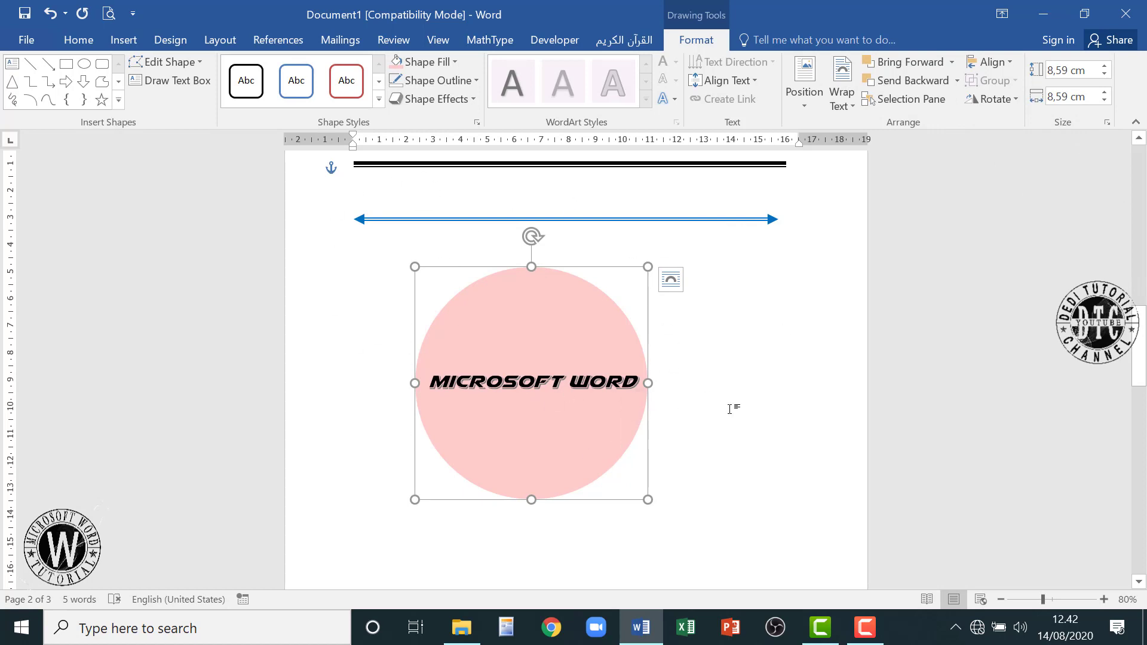
click(702, 314)
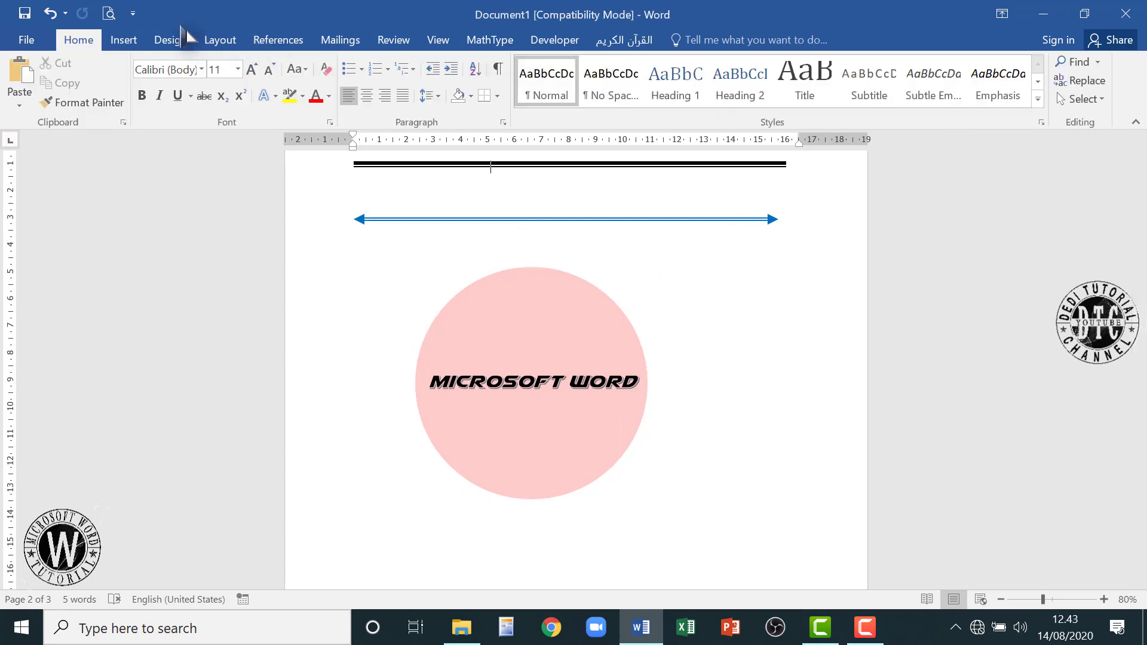
click(124, 40)
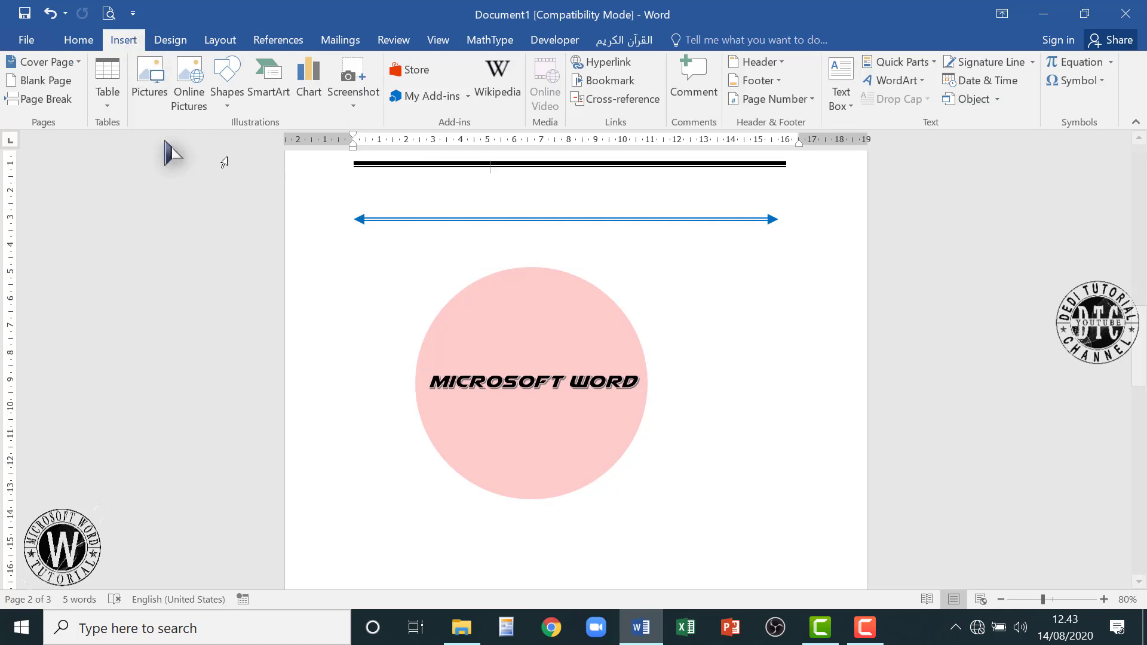
click(275, 97)
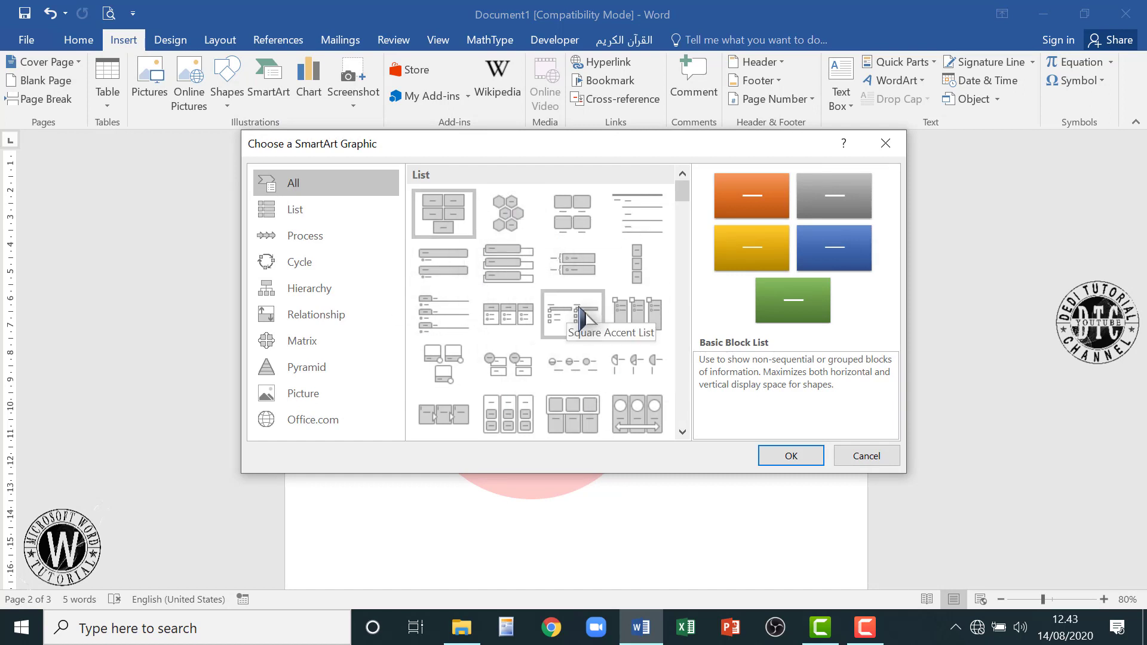
click(510, 232)
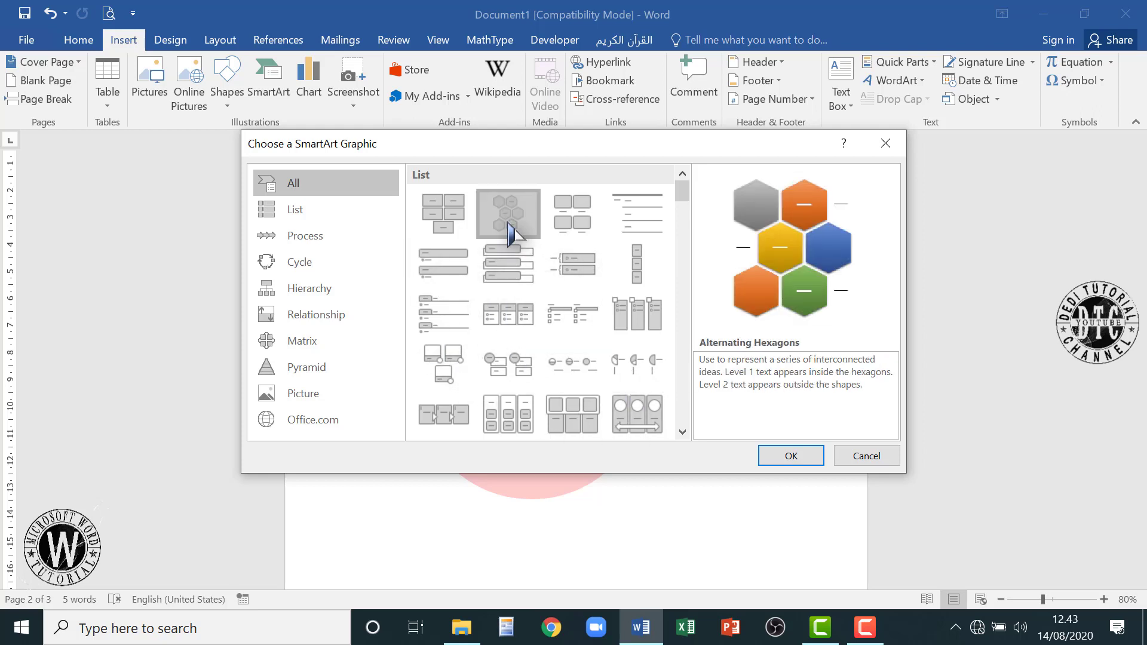
click(797, 457)
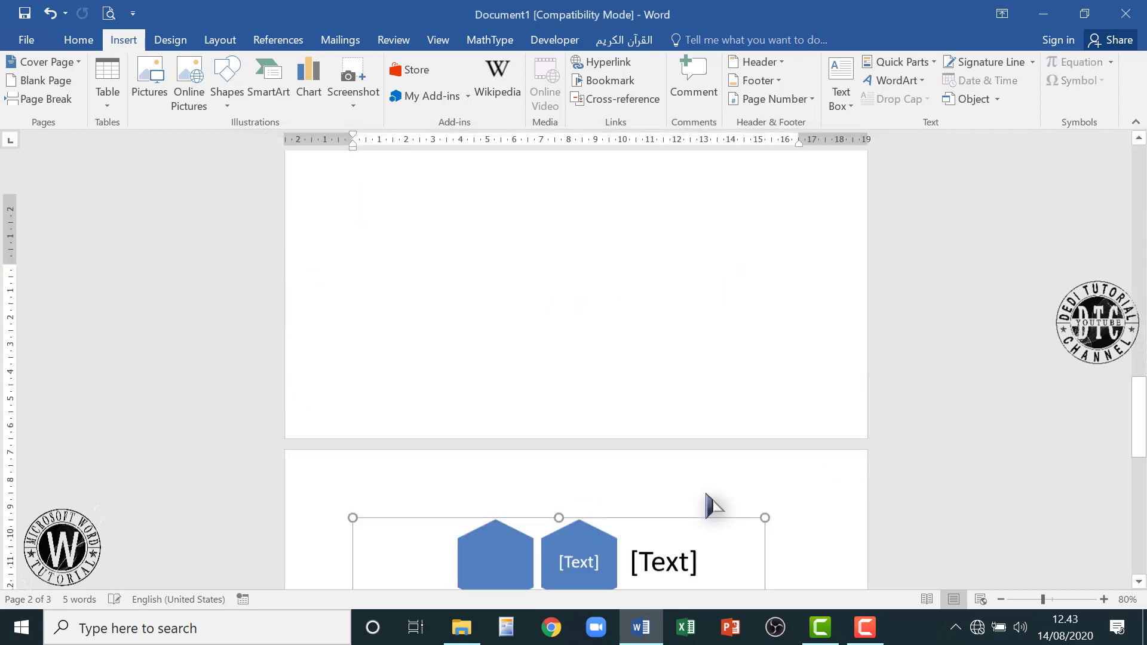
Enter "mc" in the upper labelled hexagon and "word" in the middle one, and deselect the graphic.
click(621, 240)
click(549, 260)
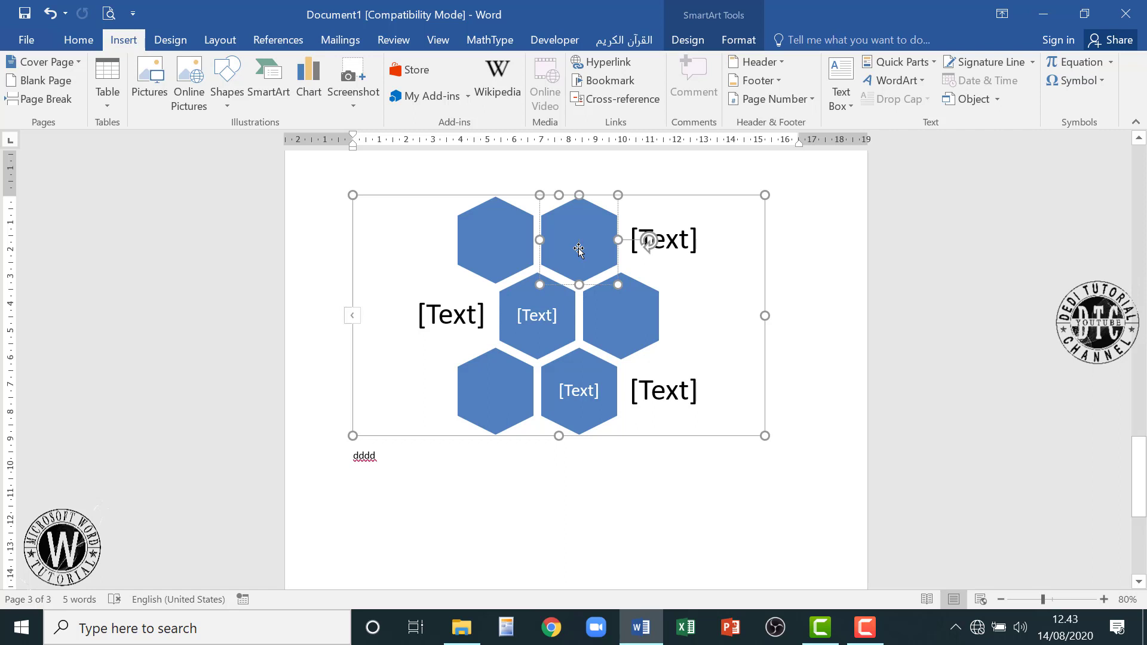
text(mc)
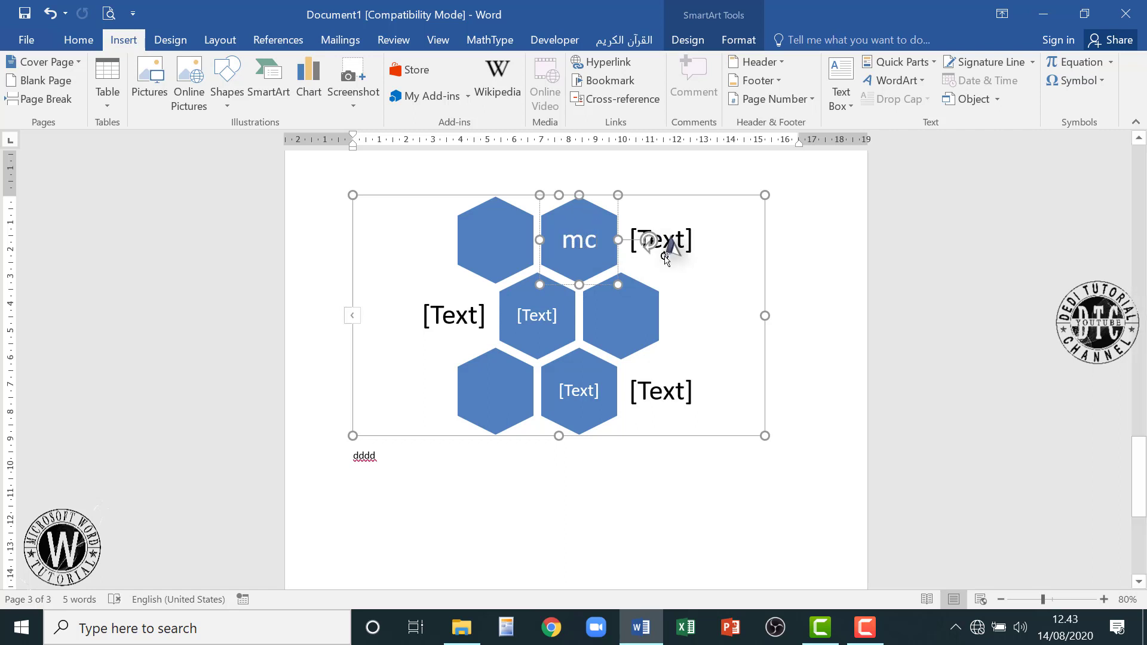
click(533, 320)
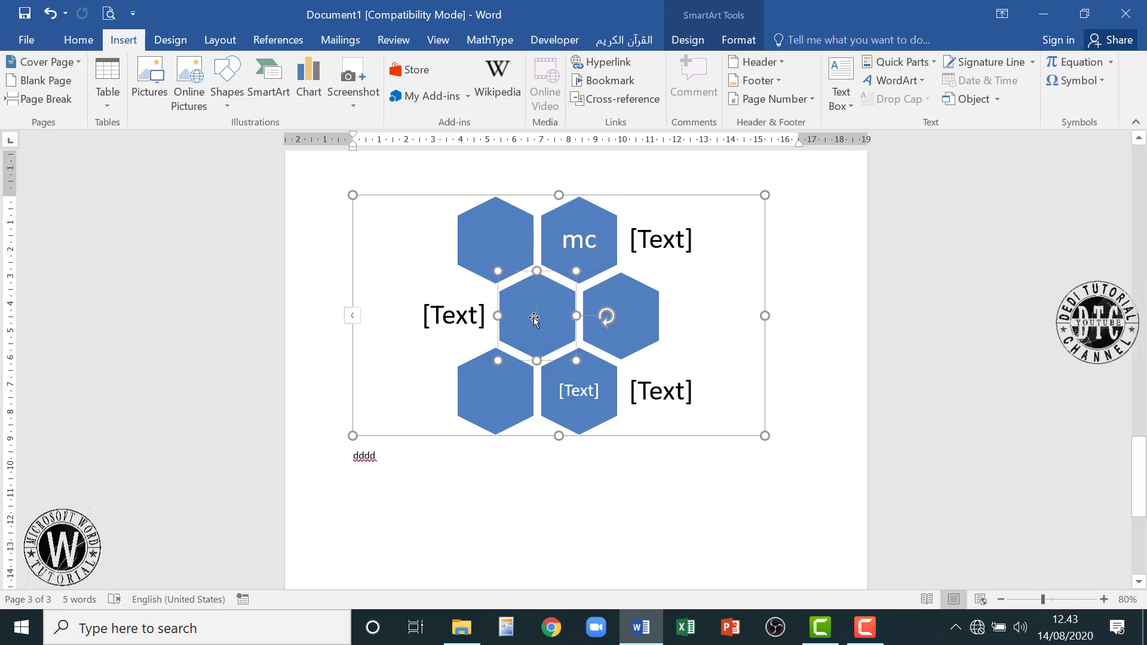
text(w)
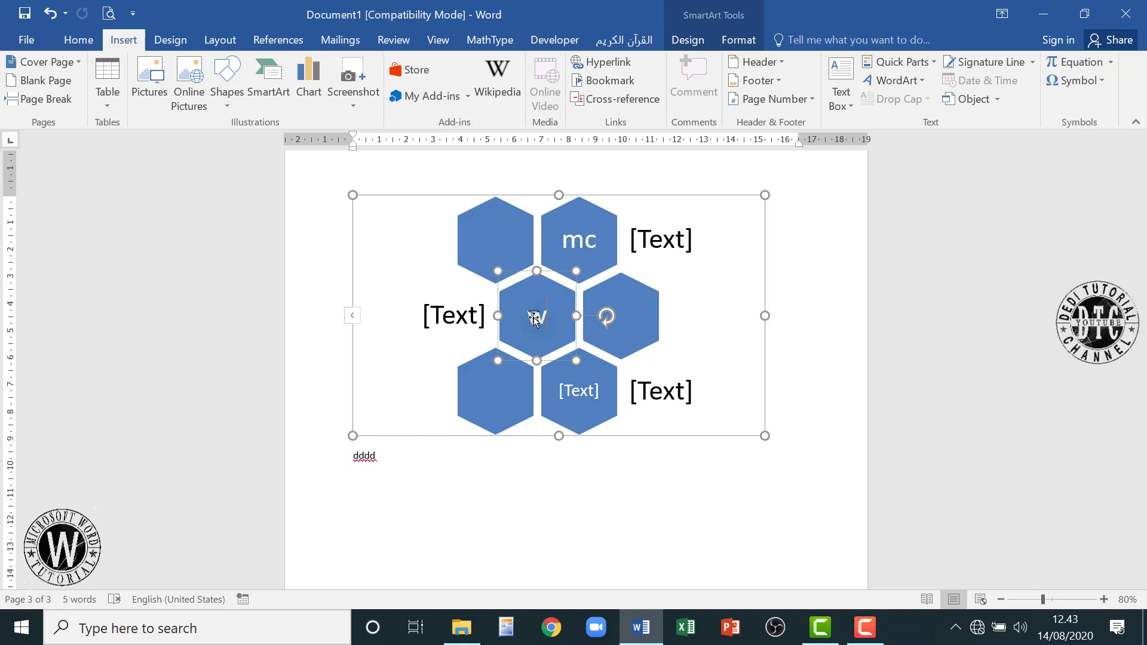
text(ord)
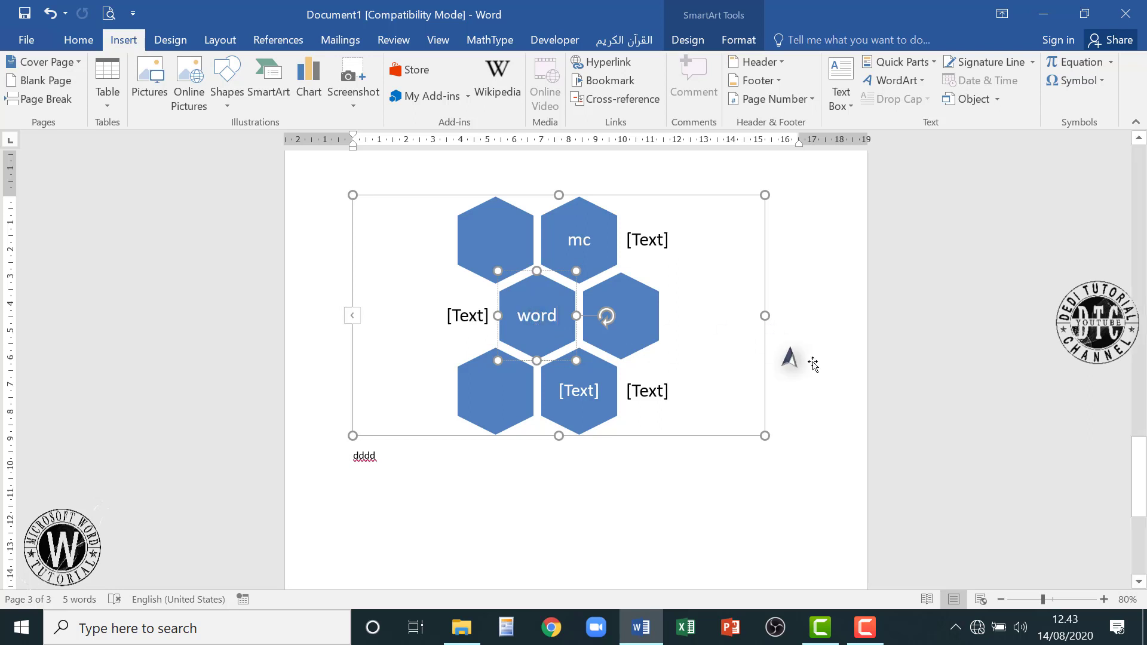
click(815, 363)
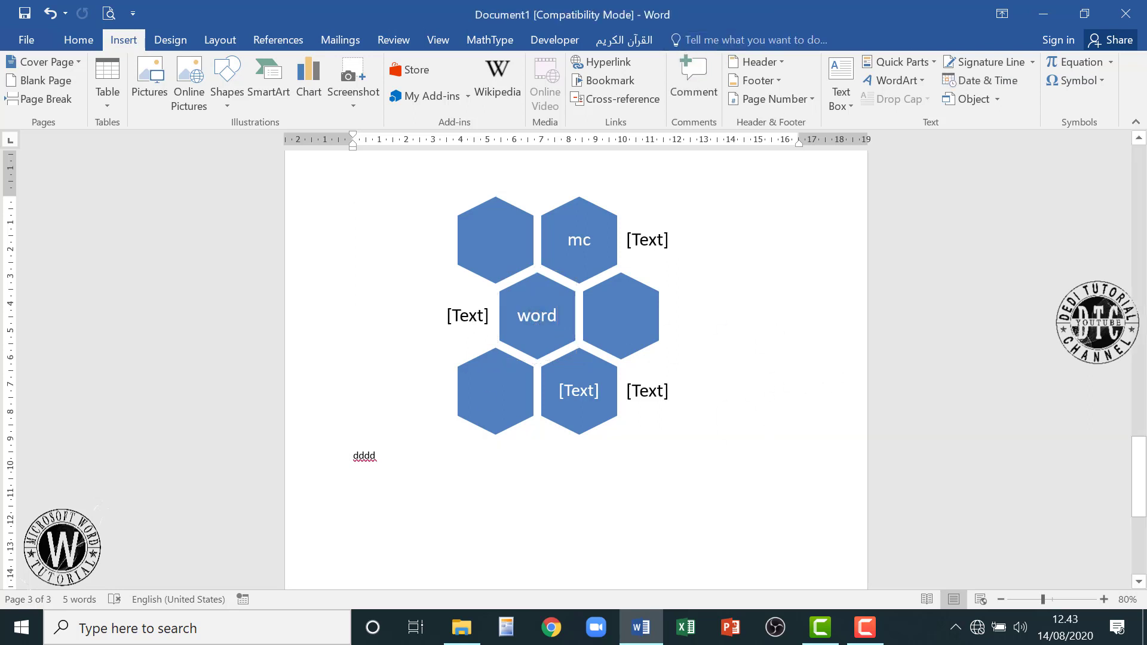
Insert a blank page ahead of the hexagon SmartArt graphic.
click(711, 291)
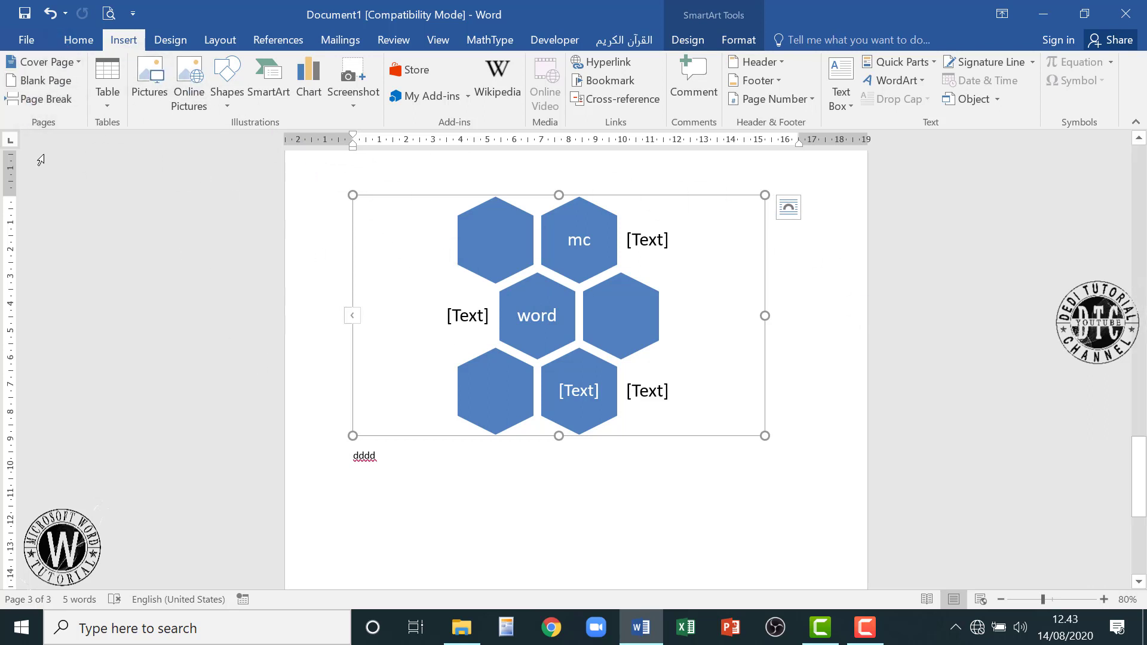
click(42, 98)
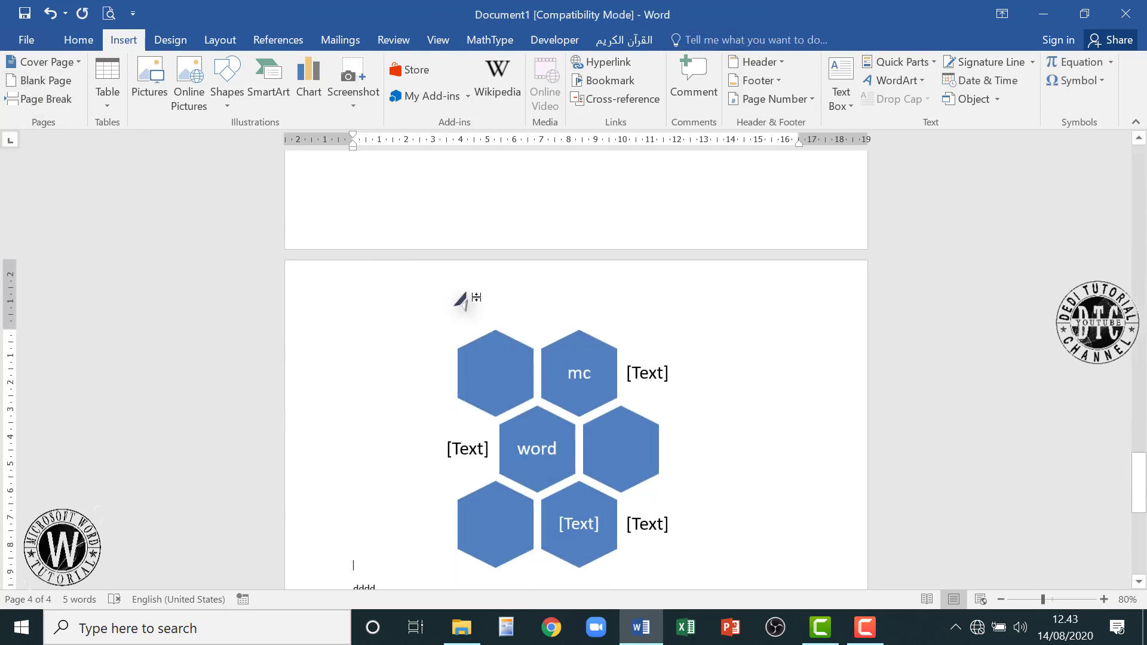
scroll(494, 302, up, 15)
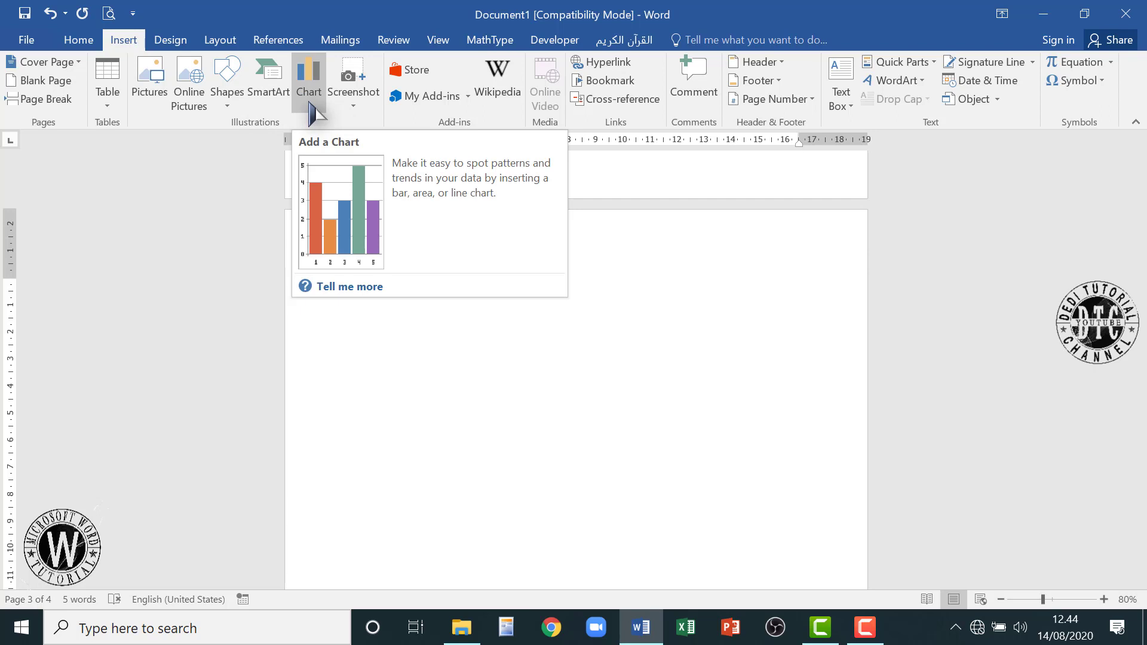
Look over the column chart types available for insertion without adding a chart.
click(310, 105)
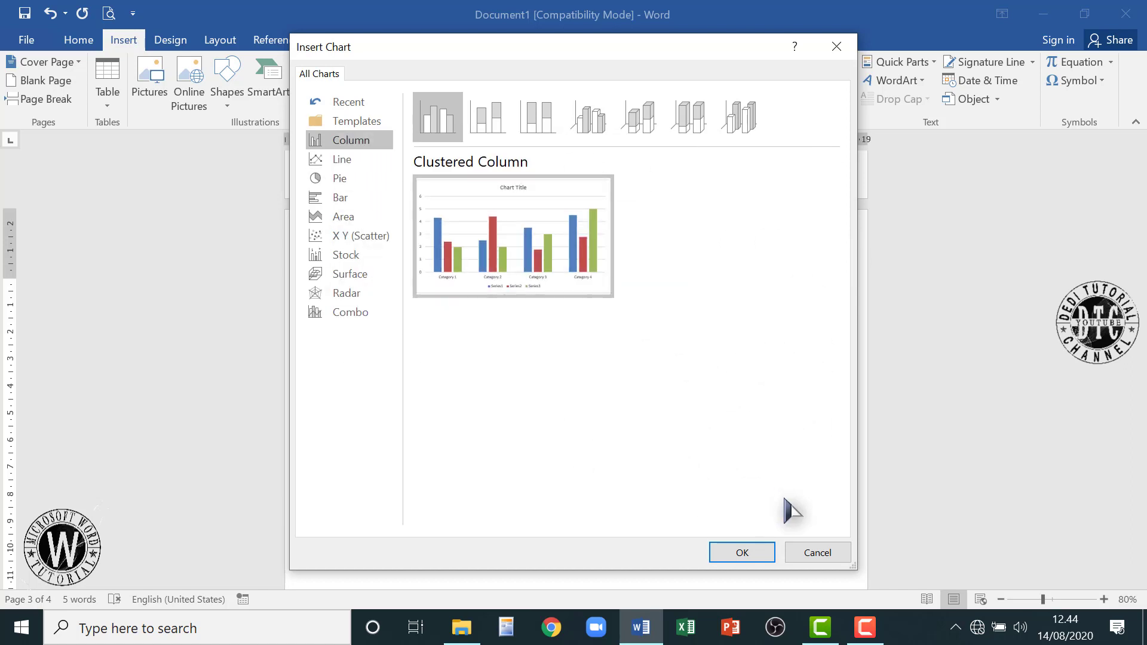
mouse_move(437, 240)
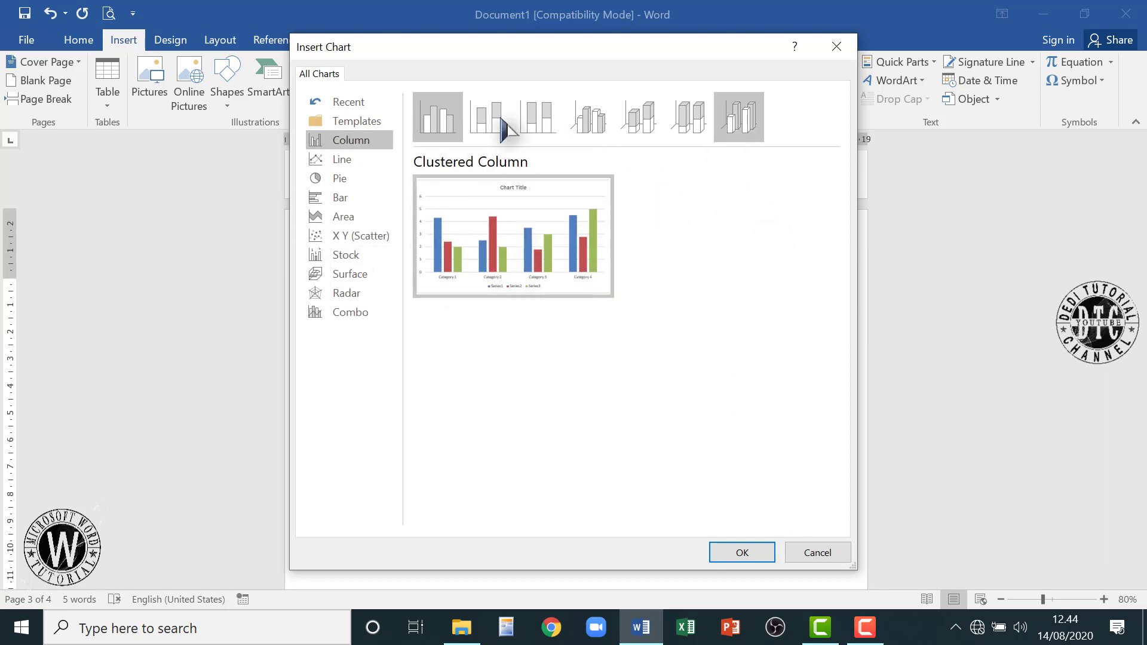
click(813, 553)
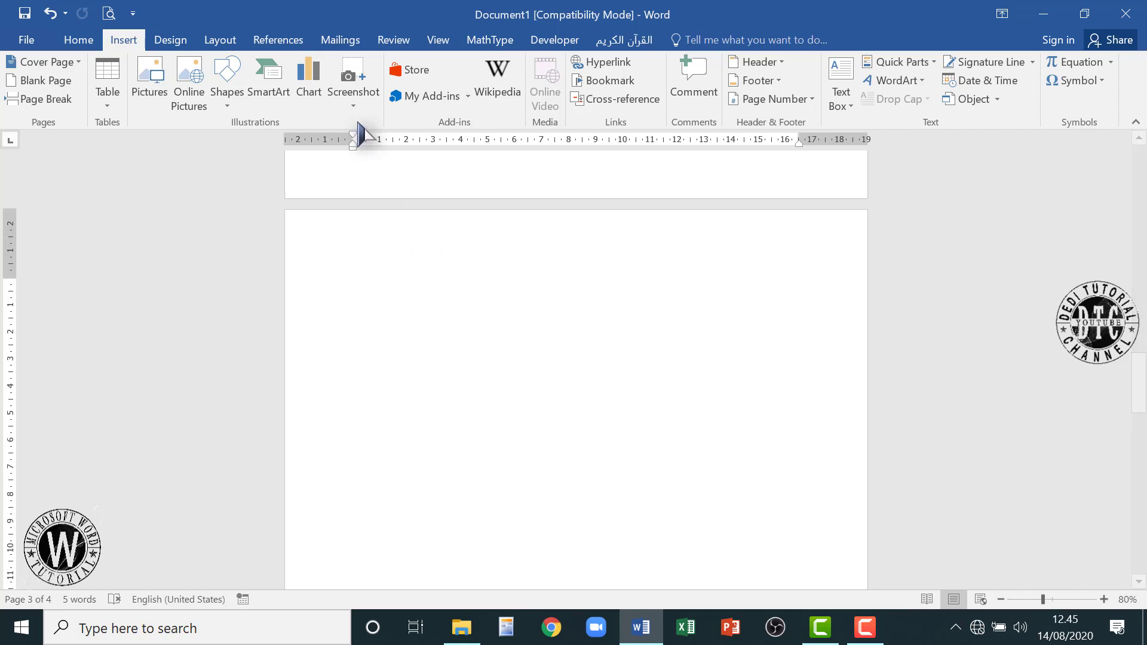
Insert a screen clipping of the diver on the desktop wallpaper, about 9.05 by 15.51 cm, and undo the insertion.
click(353, 107)
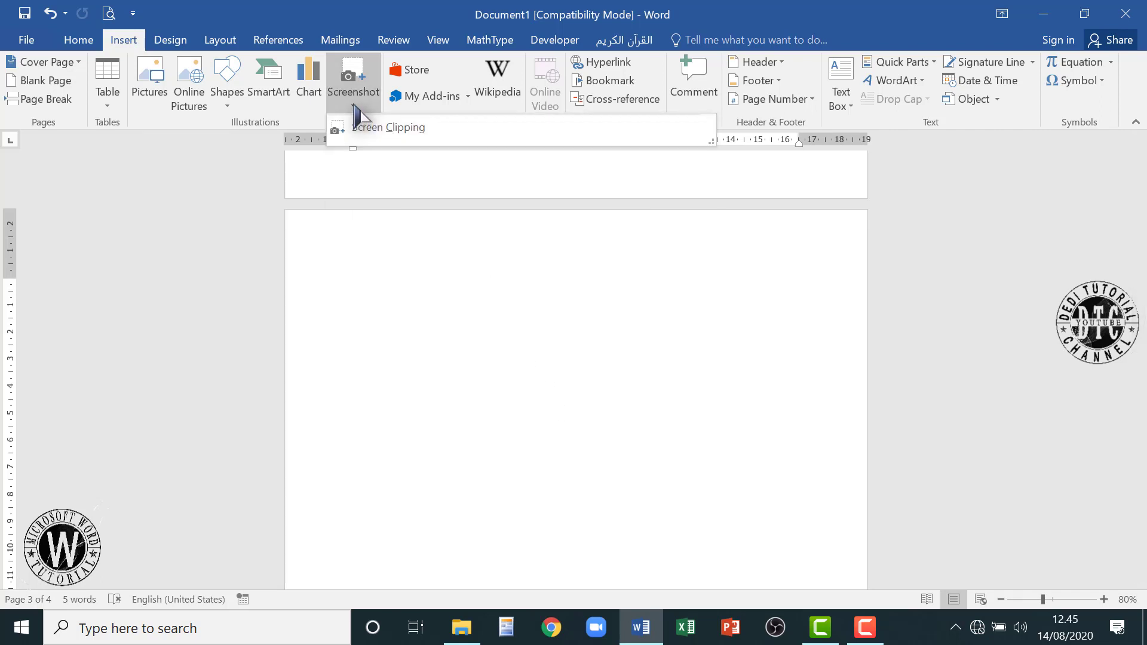
click(374, 131)
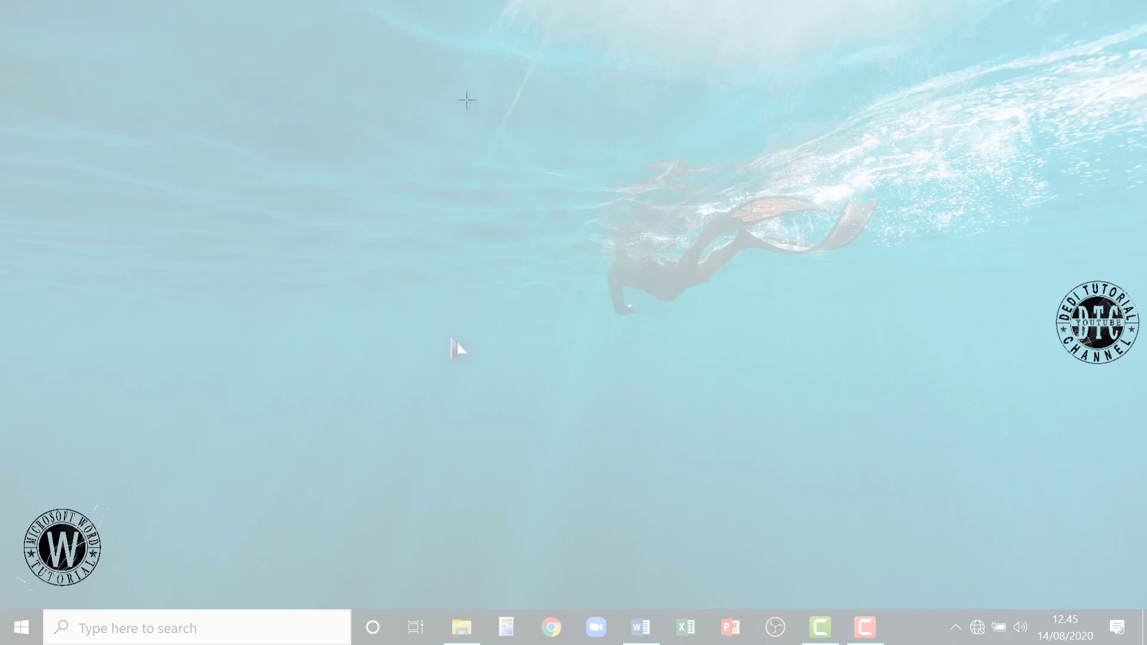
drag(467, 100, 991, 404)
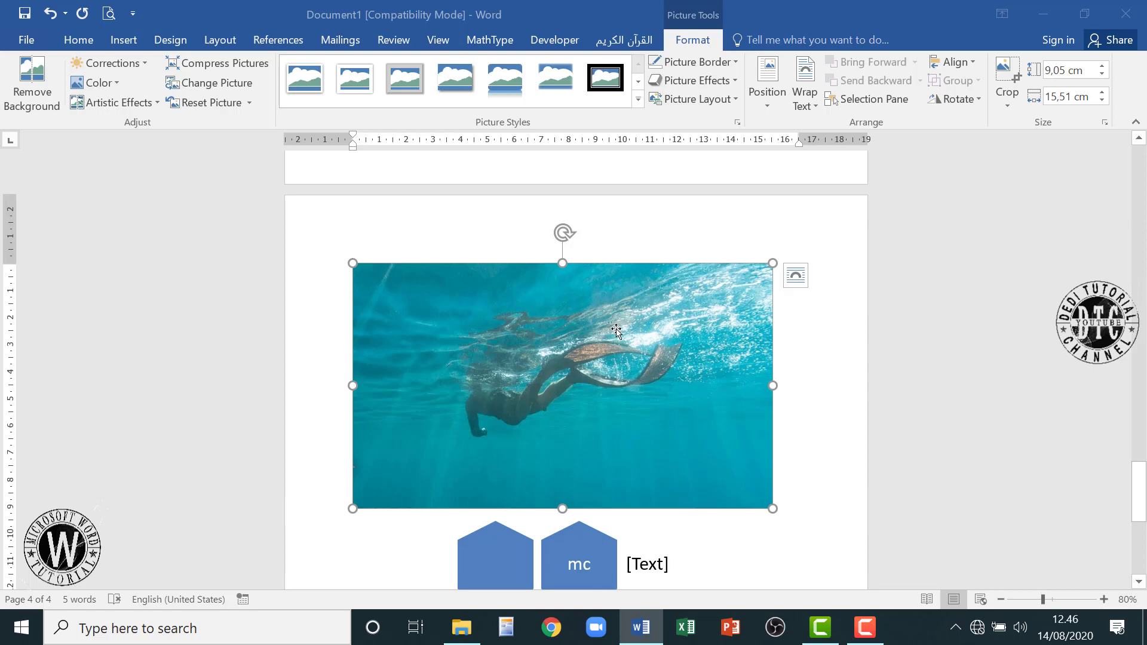
click(49, 13)
Look at the link options for inserting a hyperlink, and close them without adding a link.
click(124, 39)
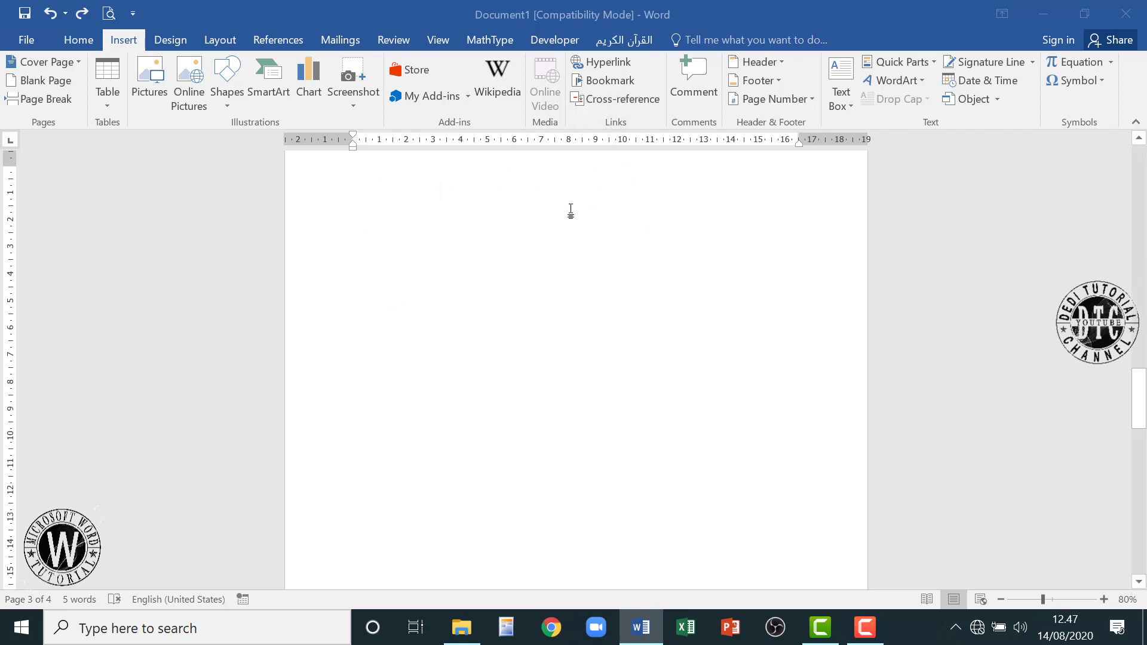
click(605, 62)
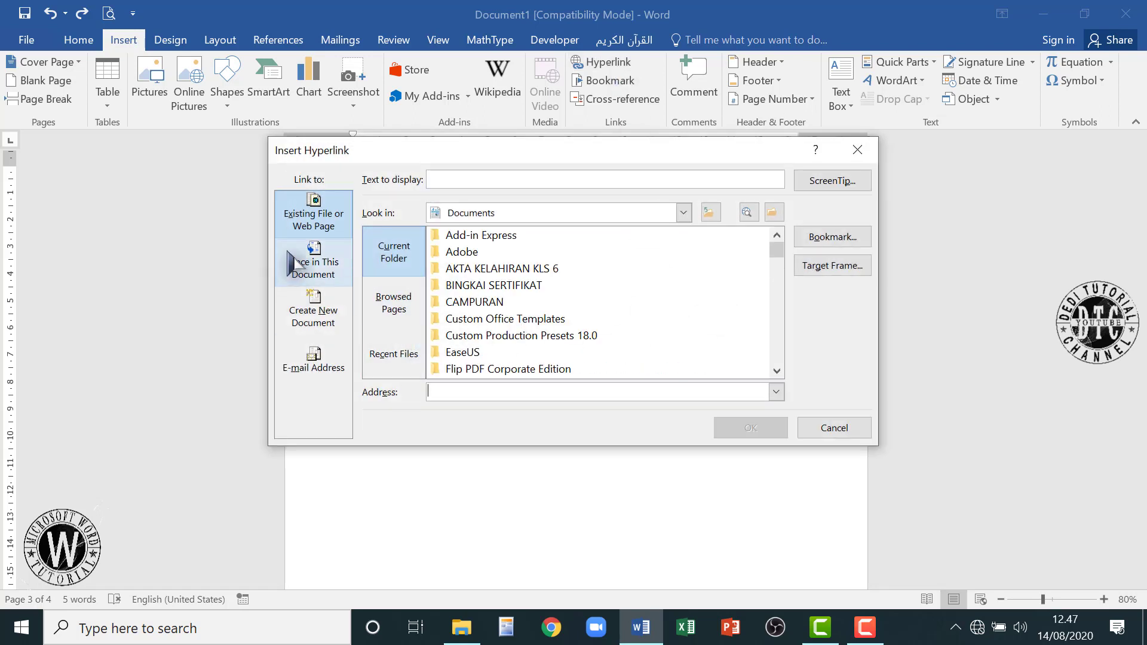
click(848, 429)
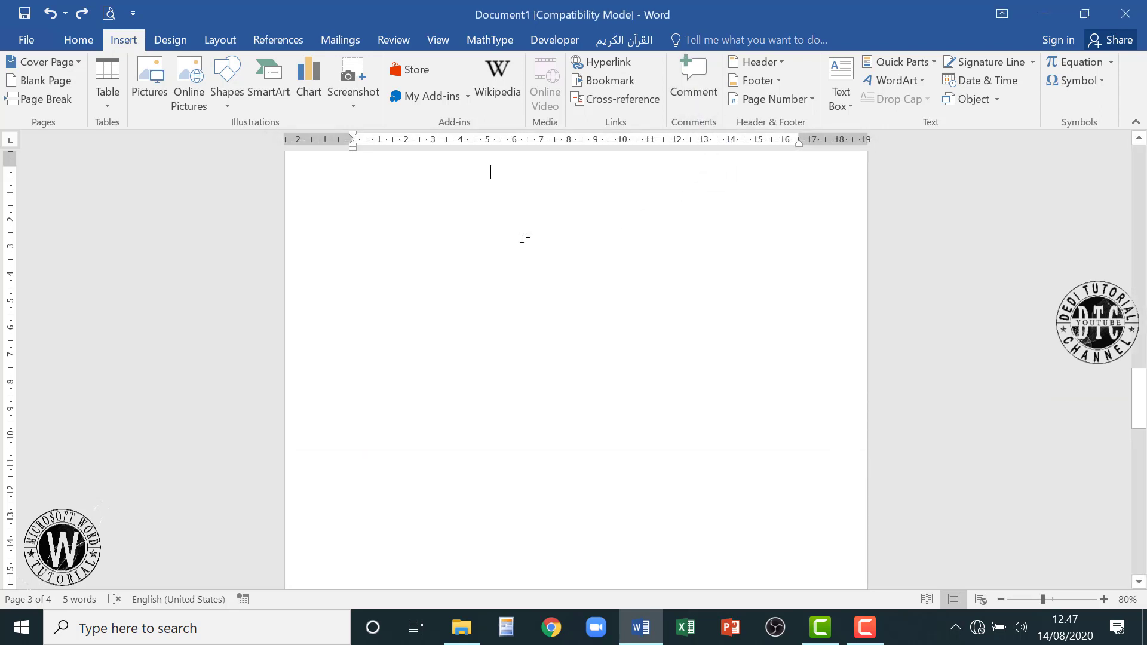
Enter the sample text "sssssssss" above the hexagon graphic.
scroll(522, 261, up, 2)
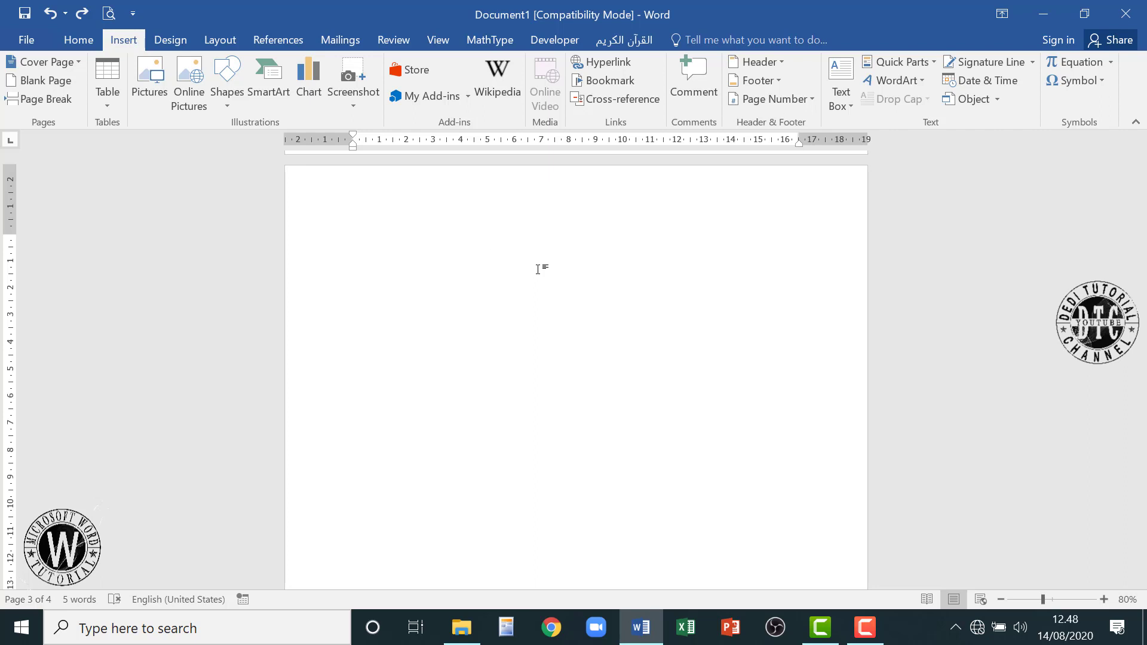
text(sssssssss)
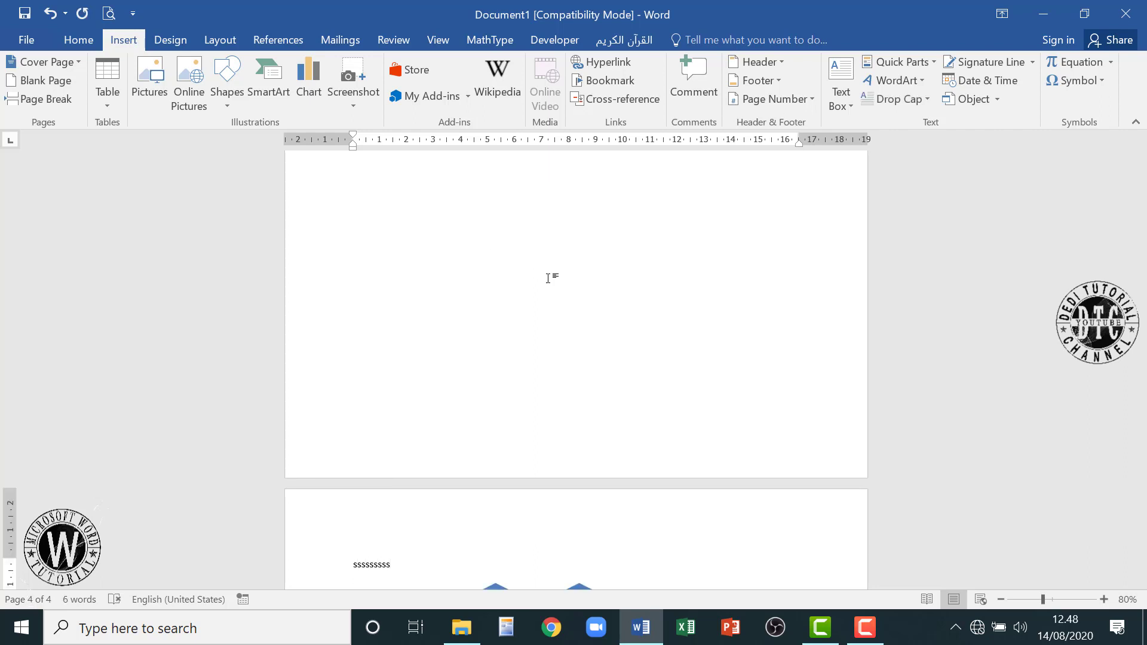
scroll(548, 277, down, 5)
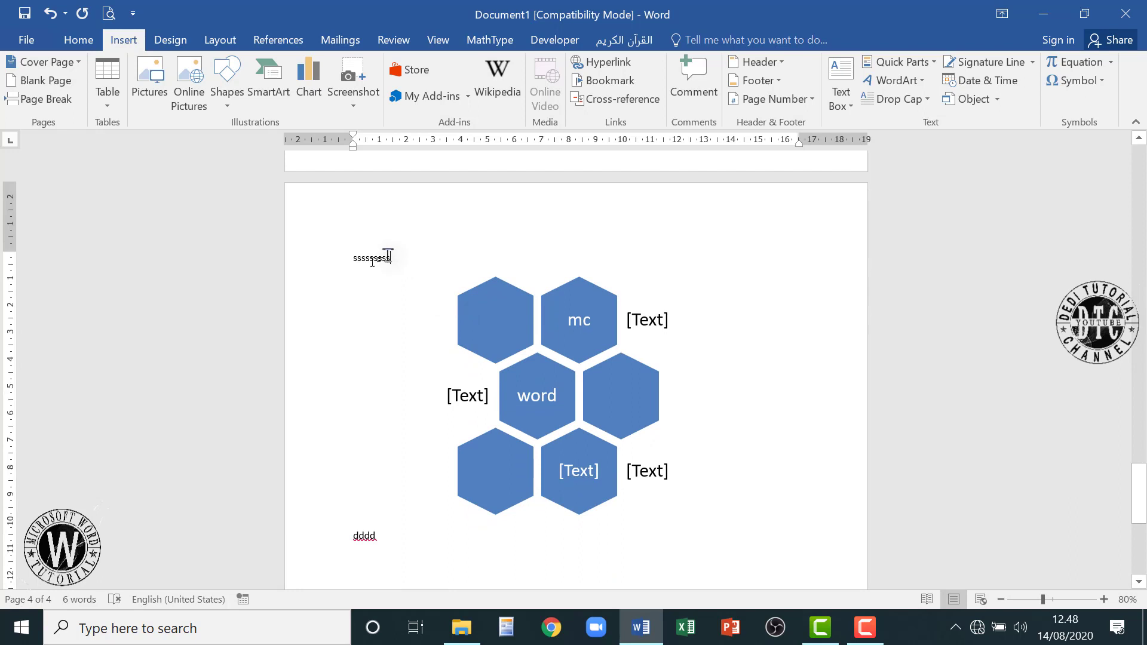
Attach a comment to the "sssssssss" text and undo the comment.
drag(353, 257, 412, 246)
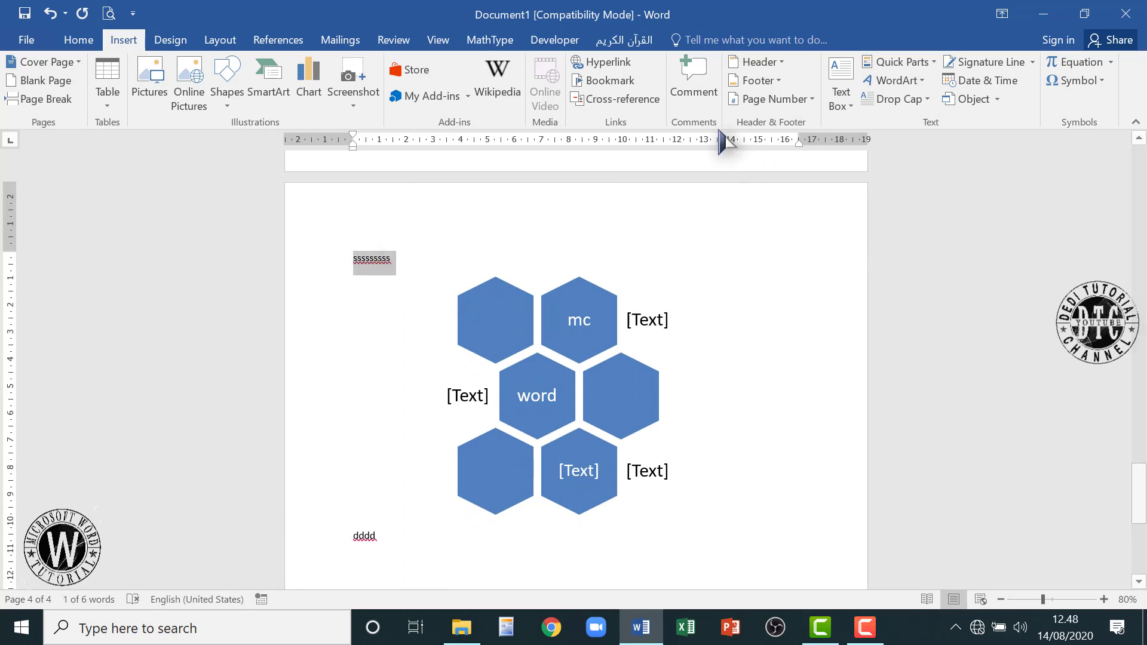
click(692, 84)
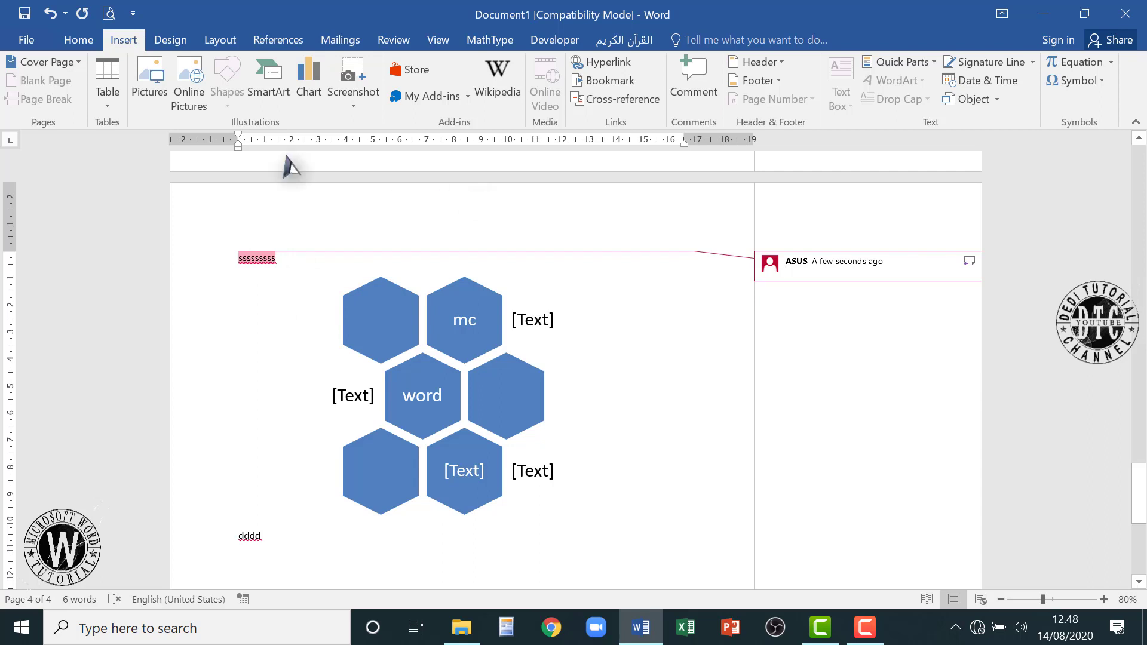
click(50, 14)
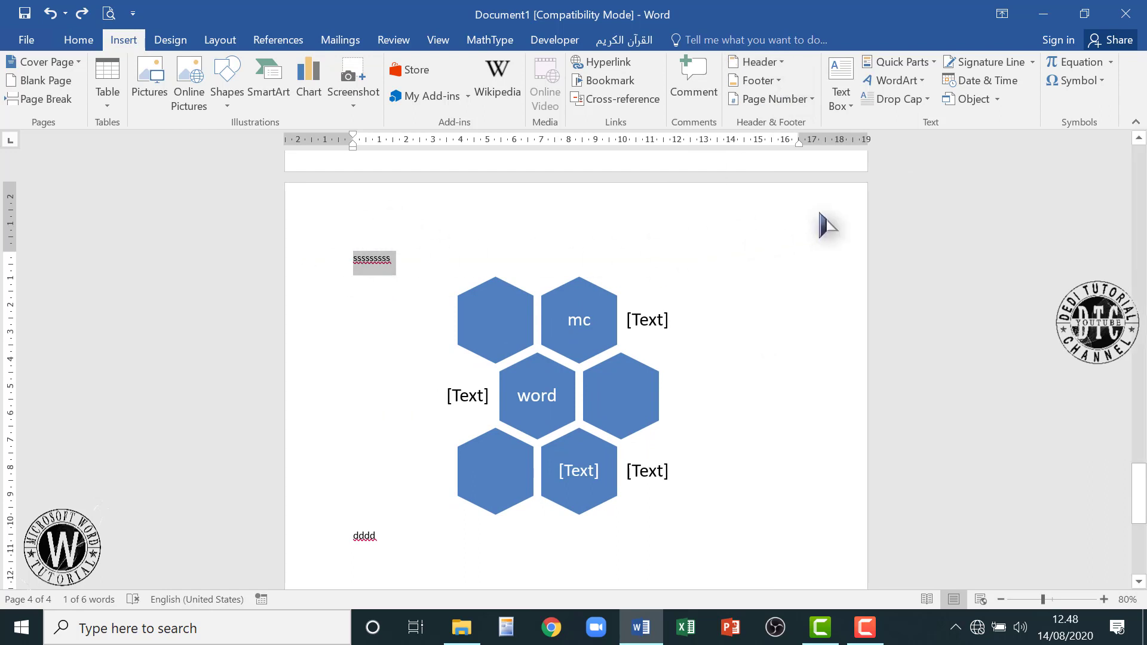
Add a Blank (Three Columns) header and enter "dddd" in its first placeholder.
click(781, 62)
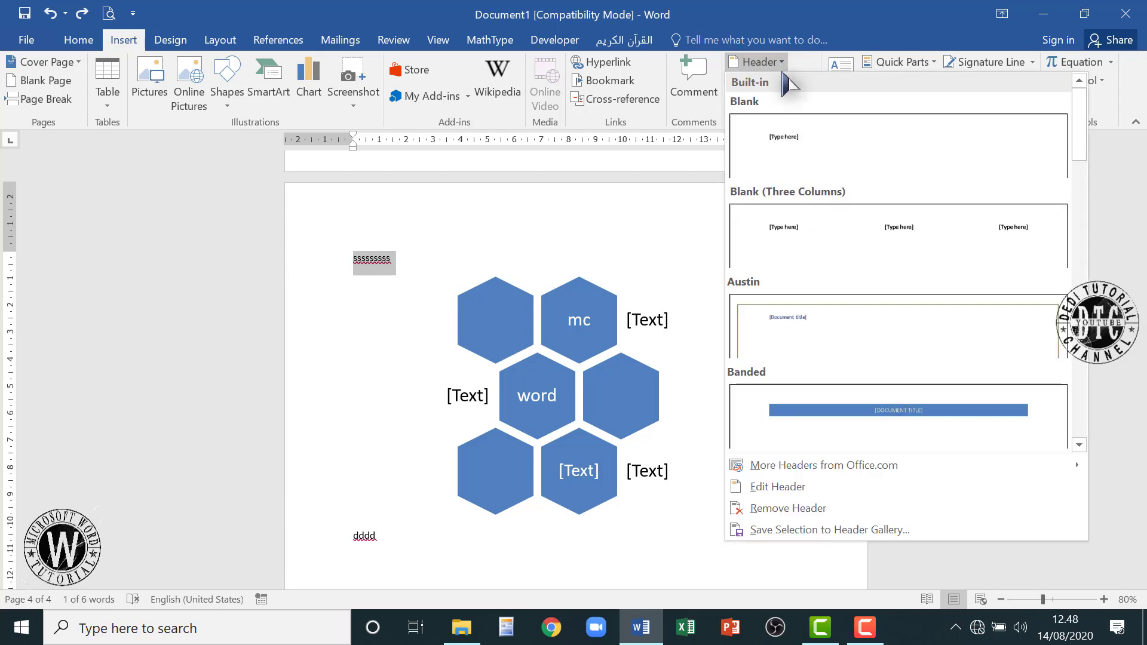
click(782, 62)
click(783, 62)
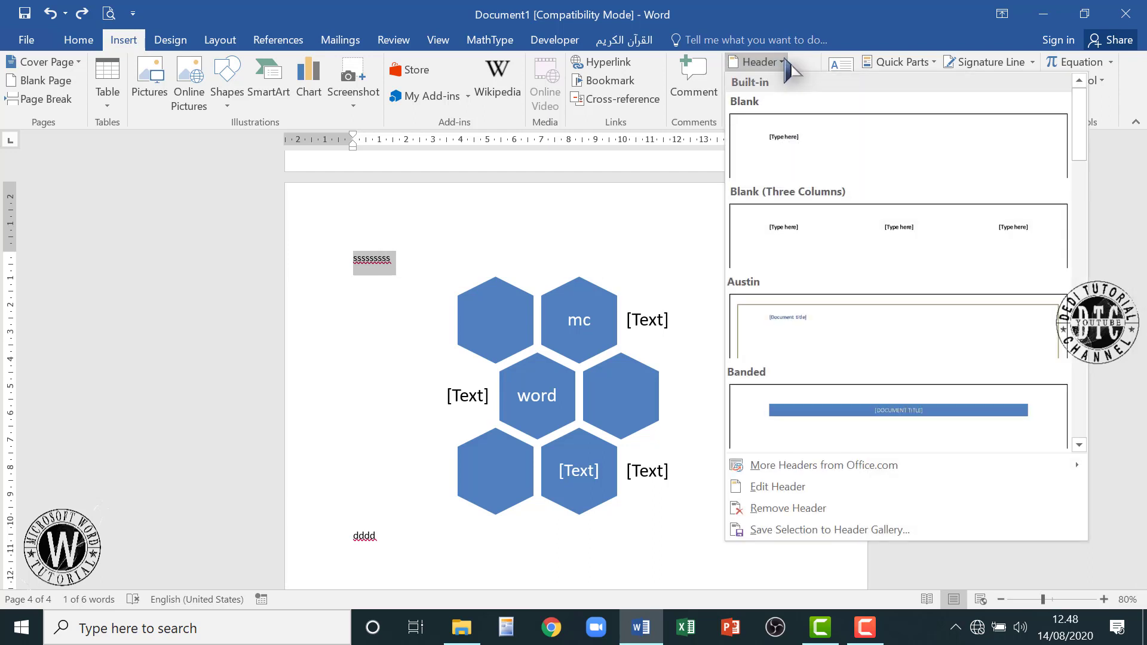
click(927, 250)
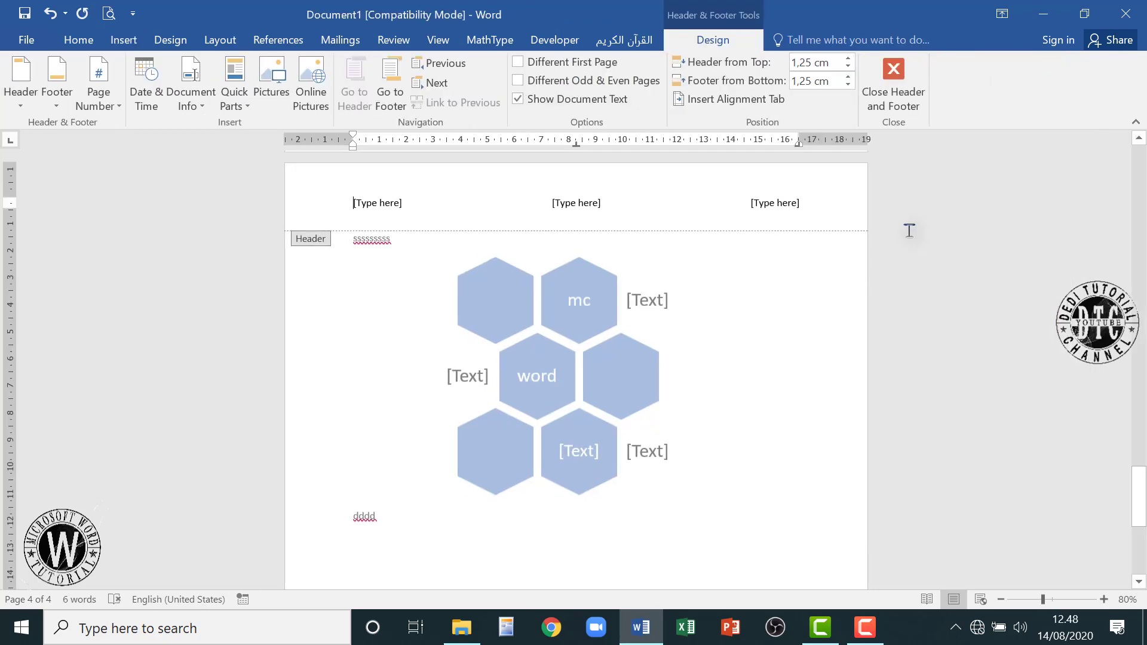
click(359, 204)
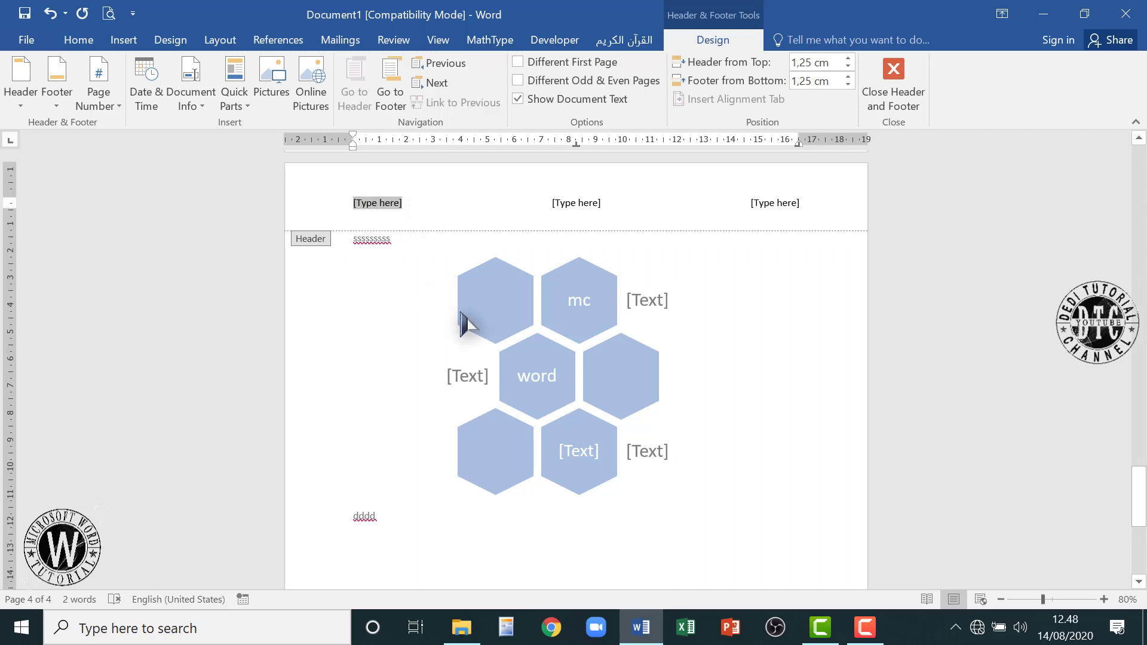
text(dddd)
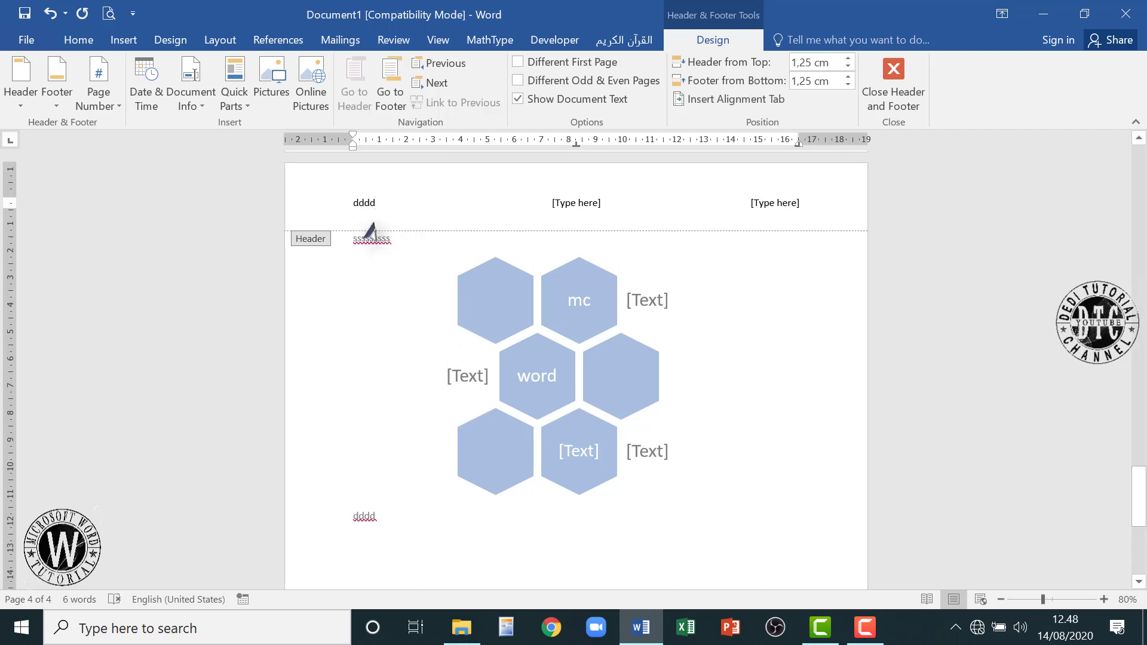
Fill the header's three columns with "tutorail", "microsoft" and "word", and return to the document body.
double_click(362, 203)
text(tutorail)
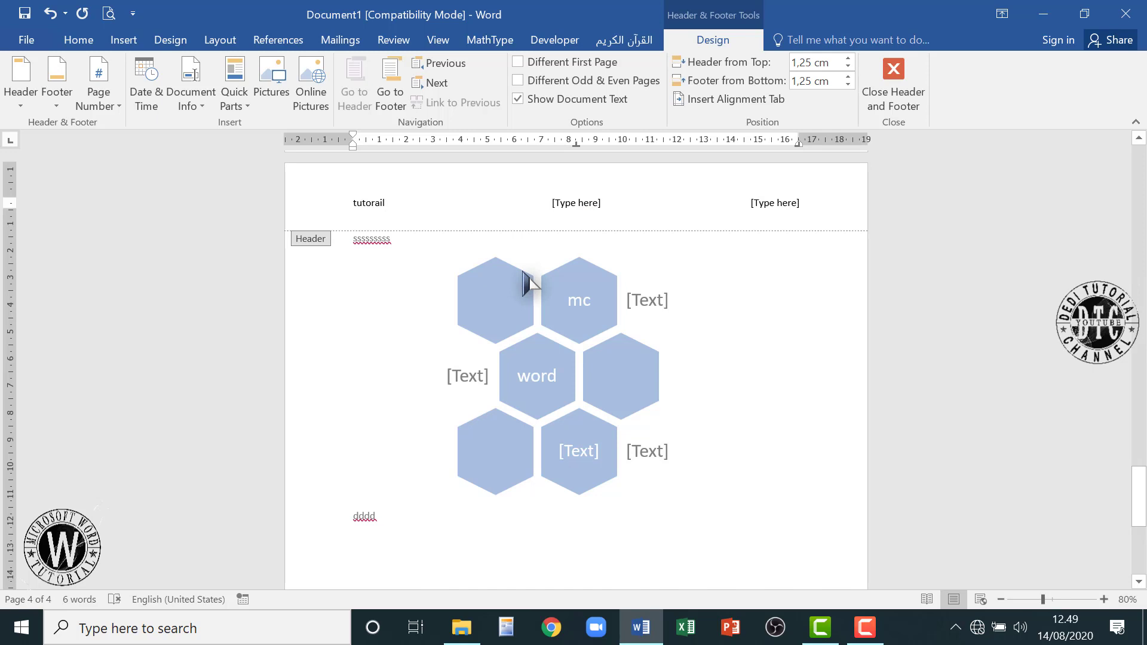
key(Right)
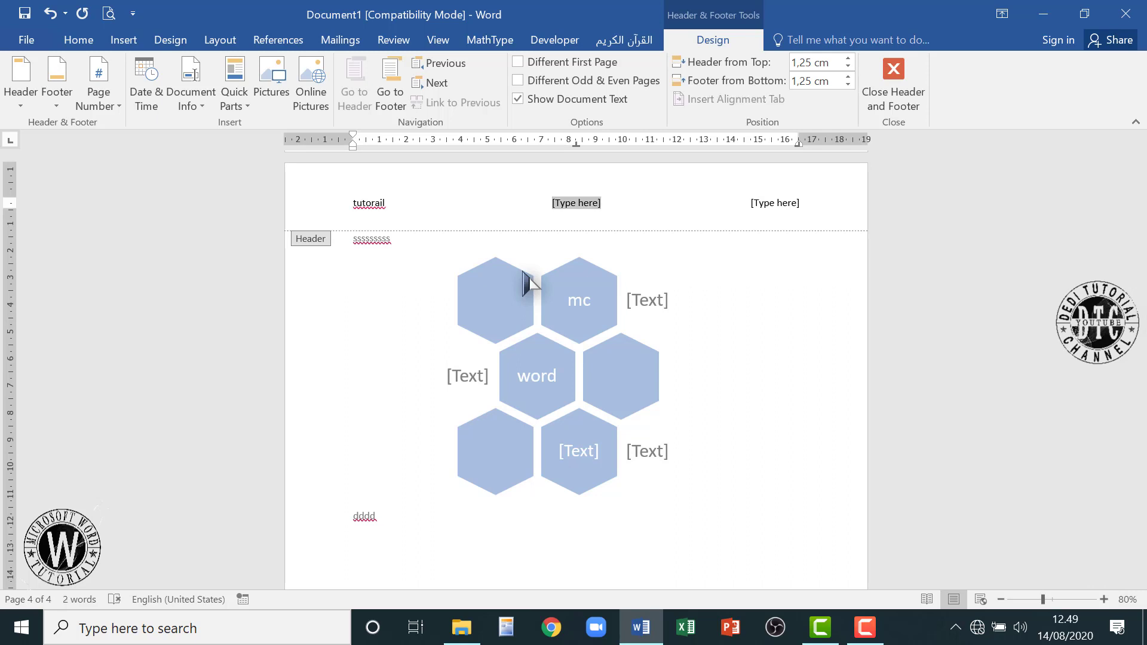
text(micros)
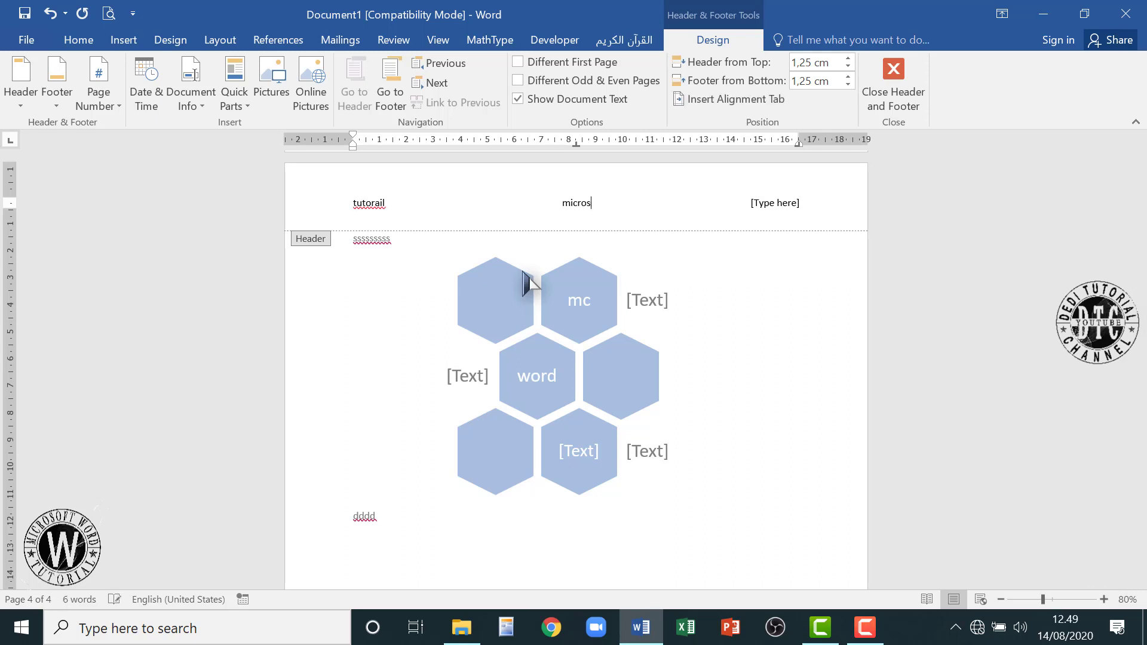
text(oft)
key(Tab)
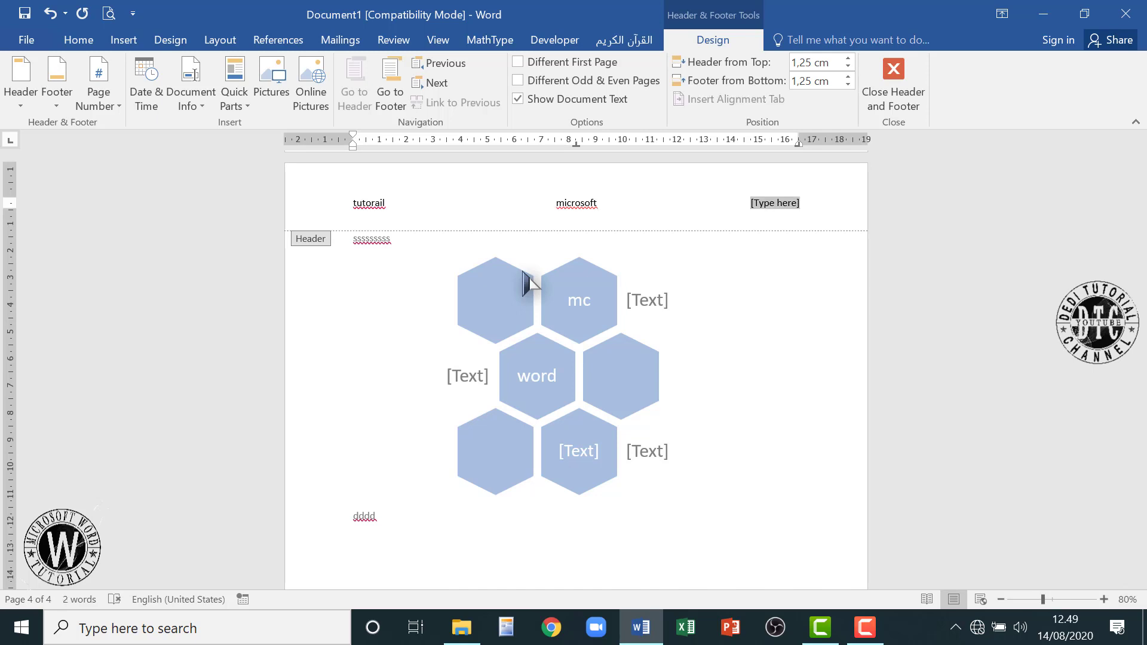
text(word)
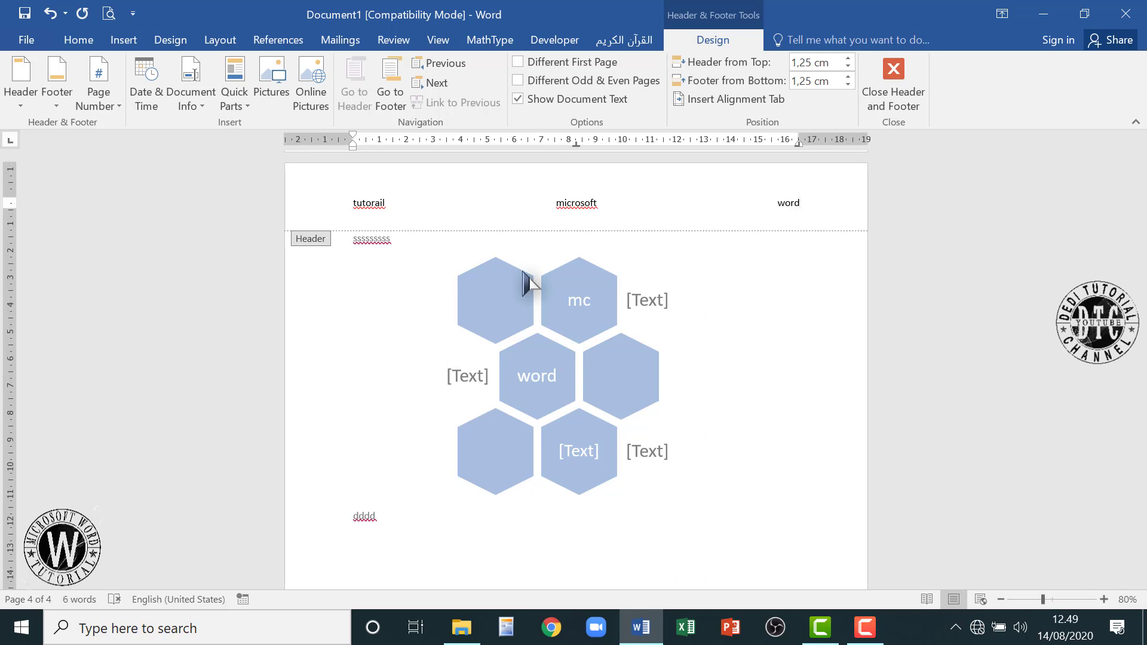
click(901, 107)
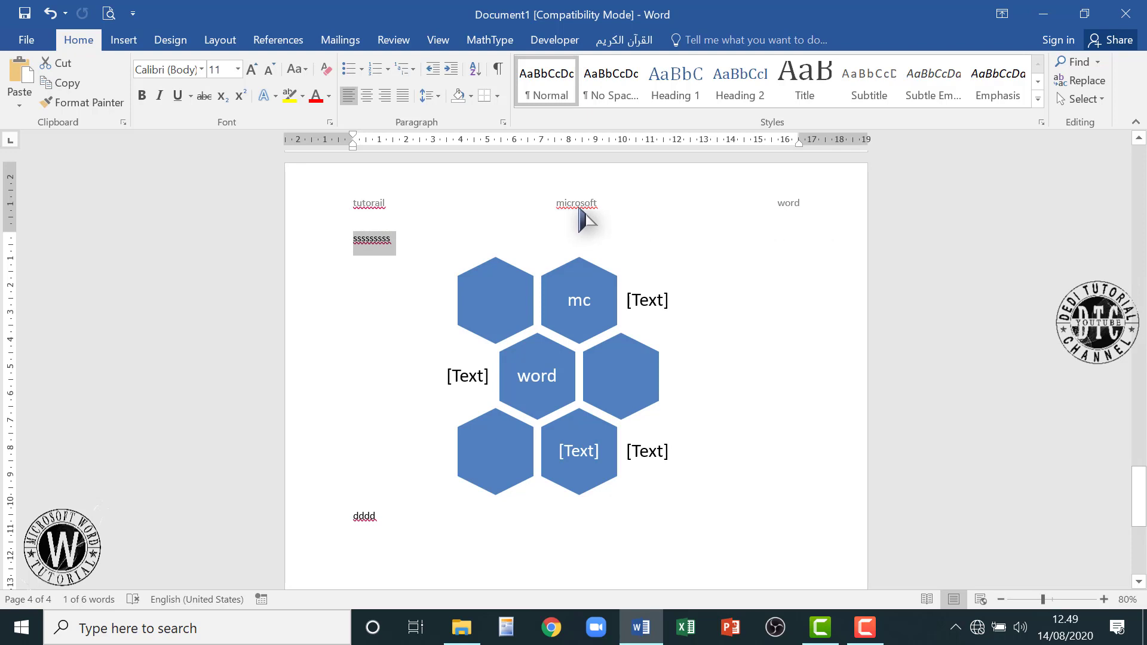
Format the whole header line in Times New Roman at size 16, and leave header editing.
double_click(600, 208)
triple_click(594, 216)
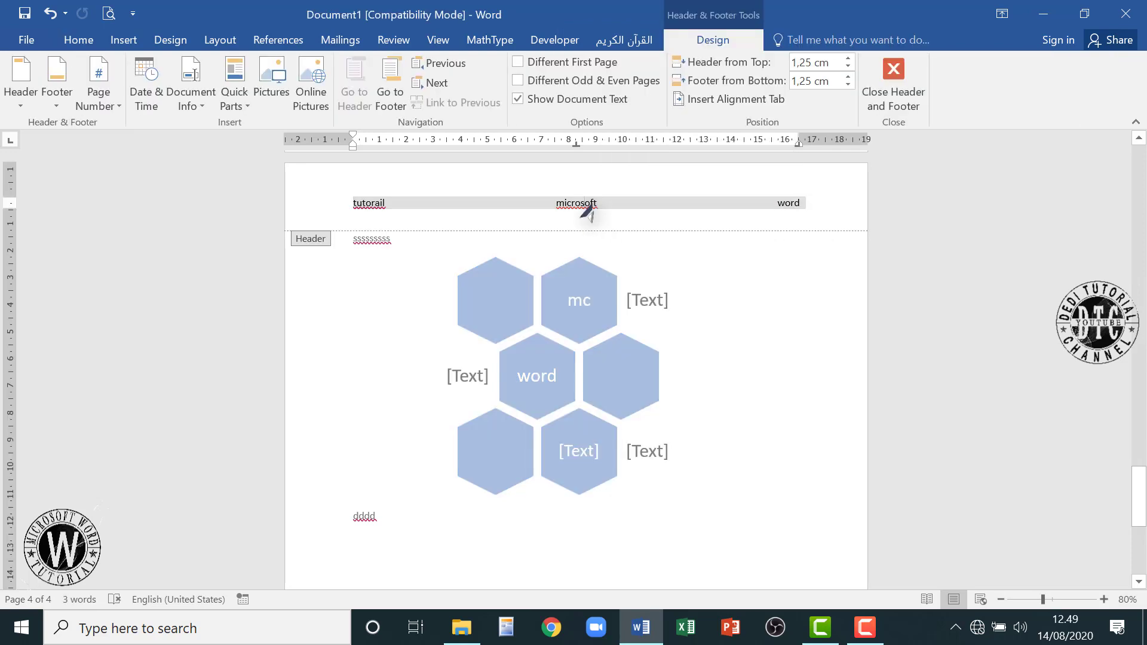
click(78, 39)
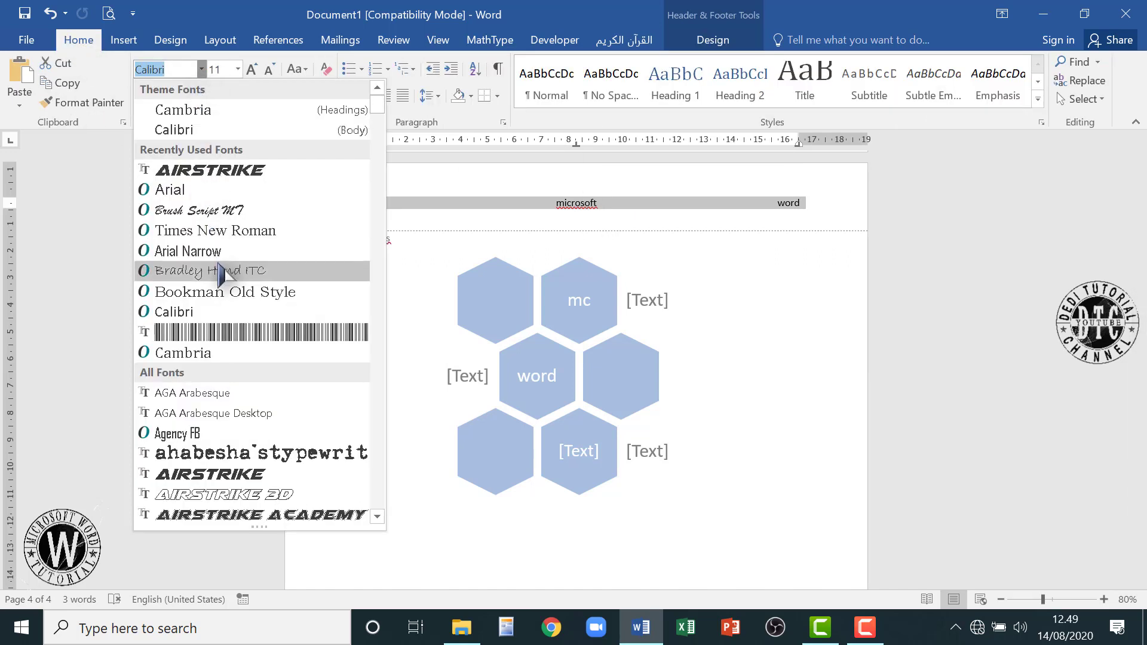
click(237, 233)
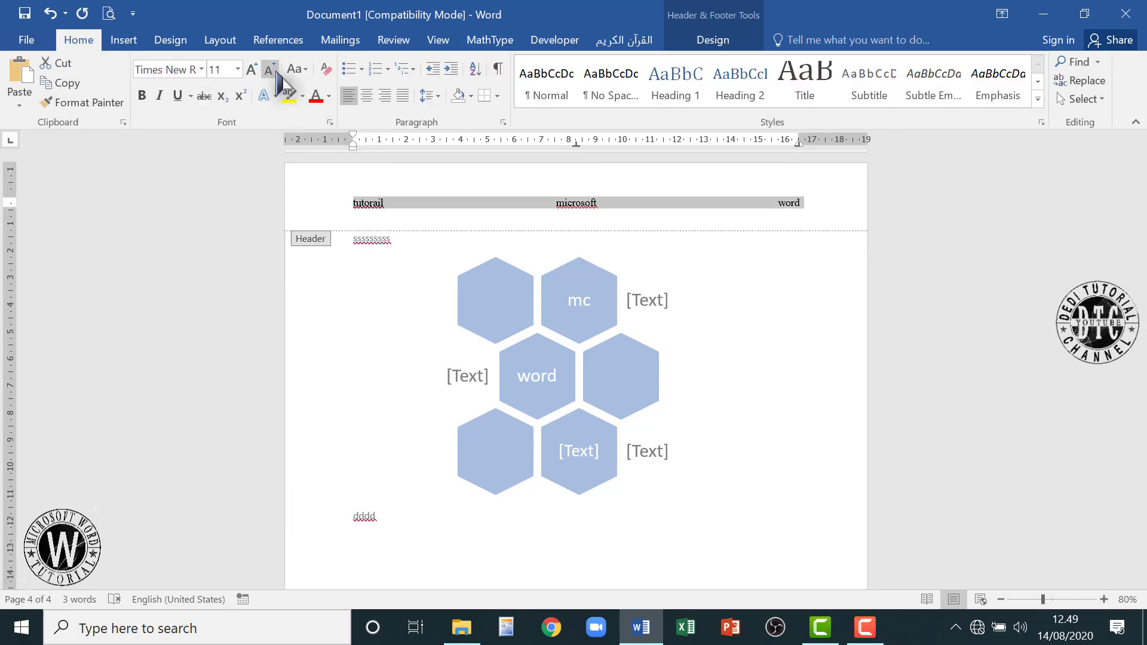
click(252, 69)
click(252, 68)
click(252, 68)
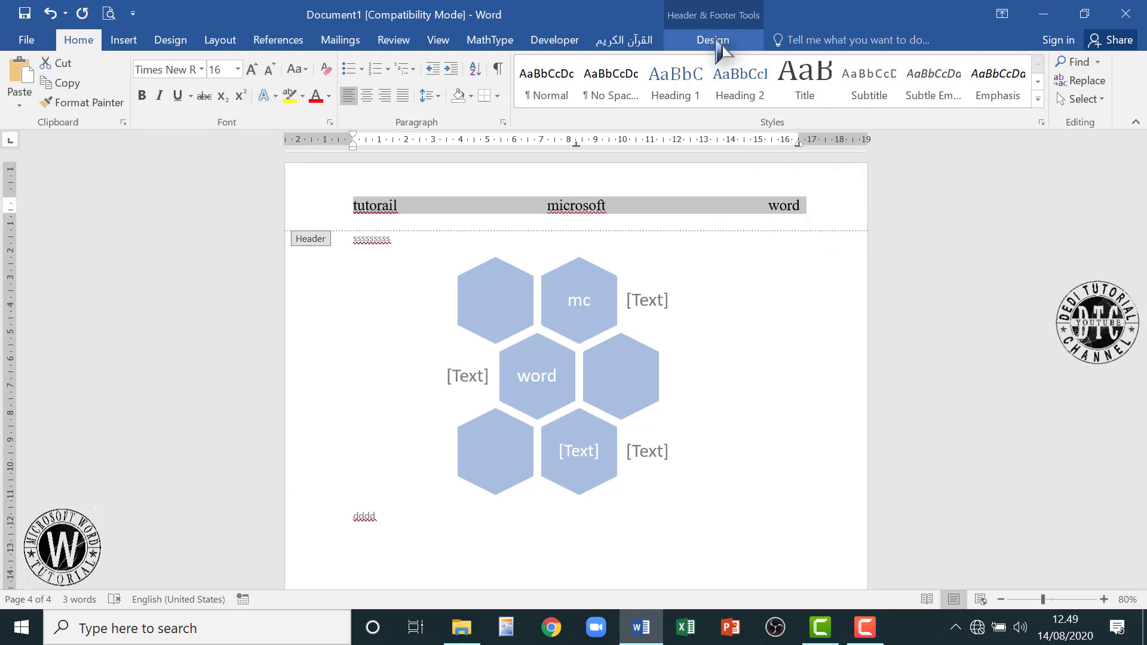
click(714, 40)
click(895, 96)
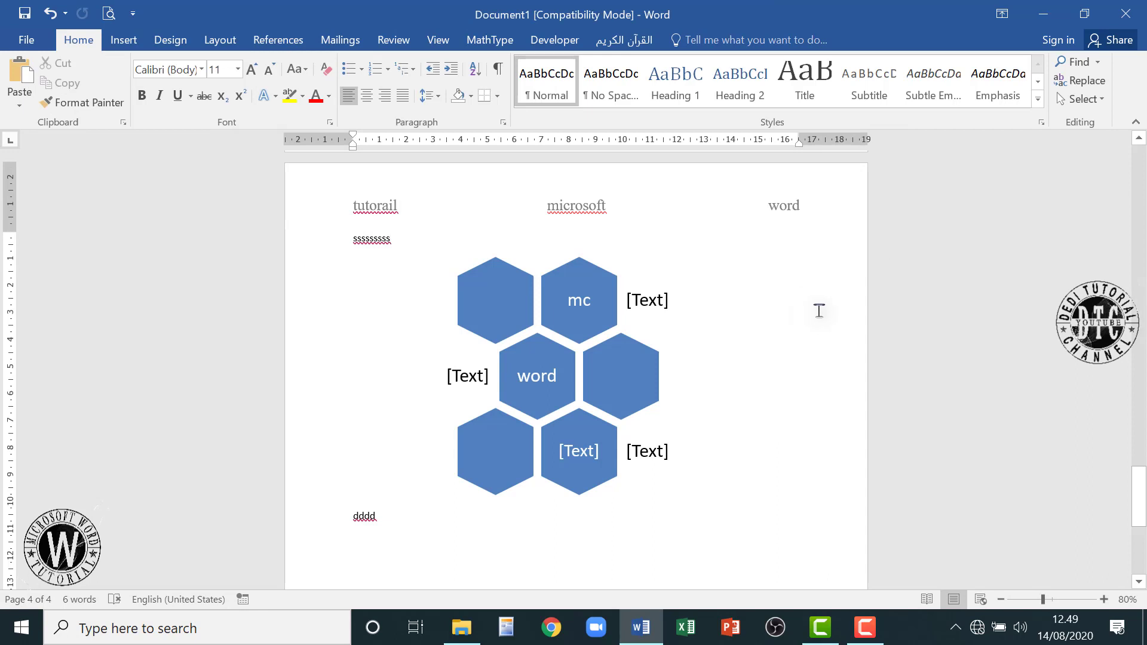
Insert a Blank (Three Columns) footer into the document.
scroll(820, 326, up, 10)
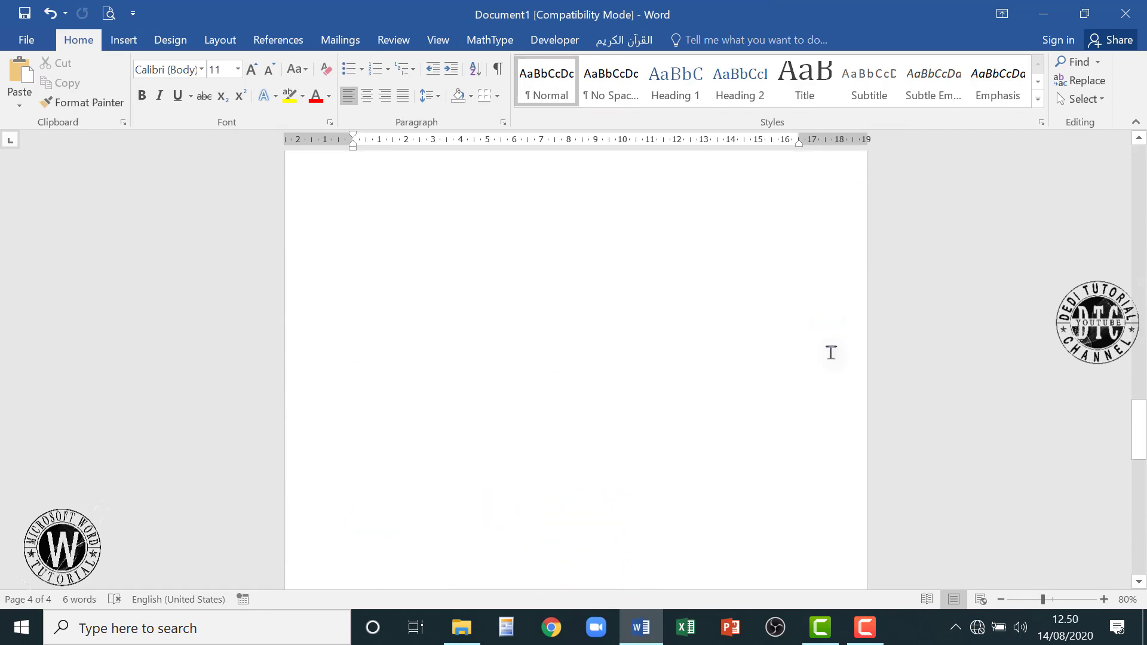
scroll(825, 348, up, 3)
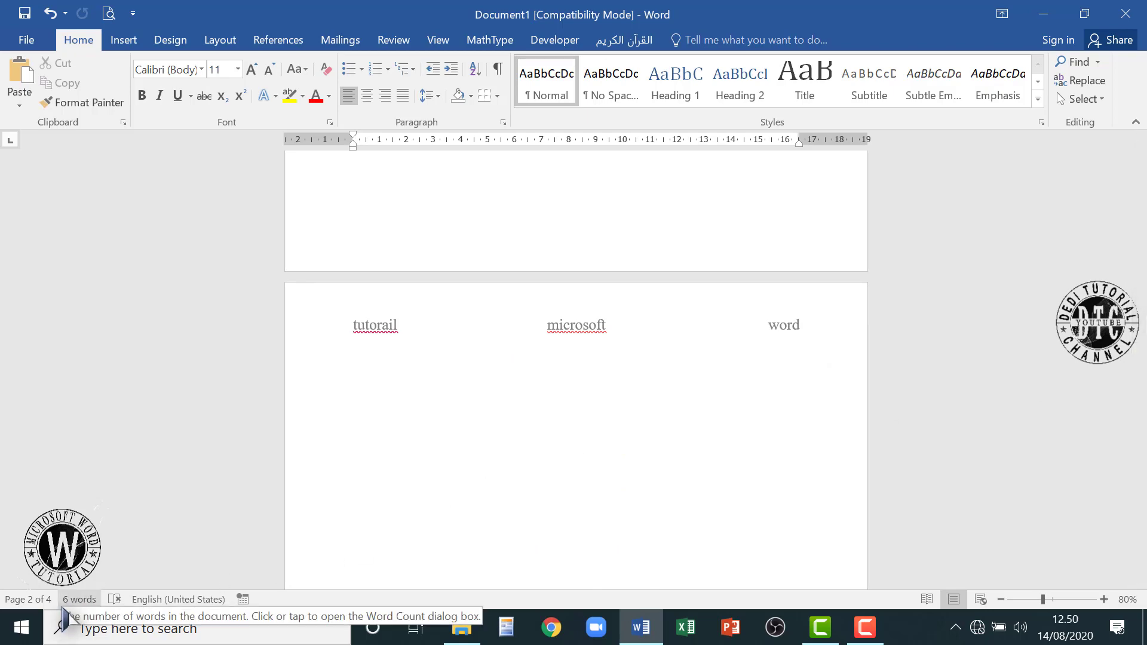
drag(1143, 394, 1139, 304)
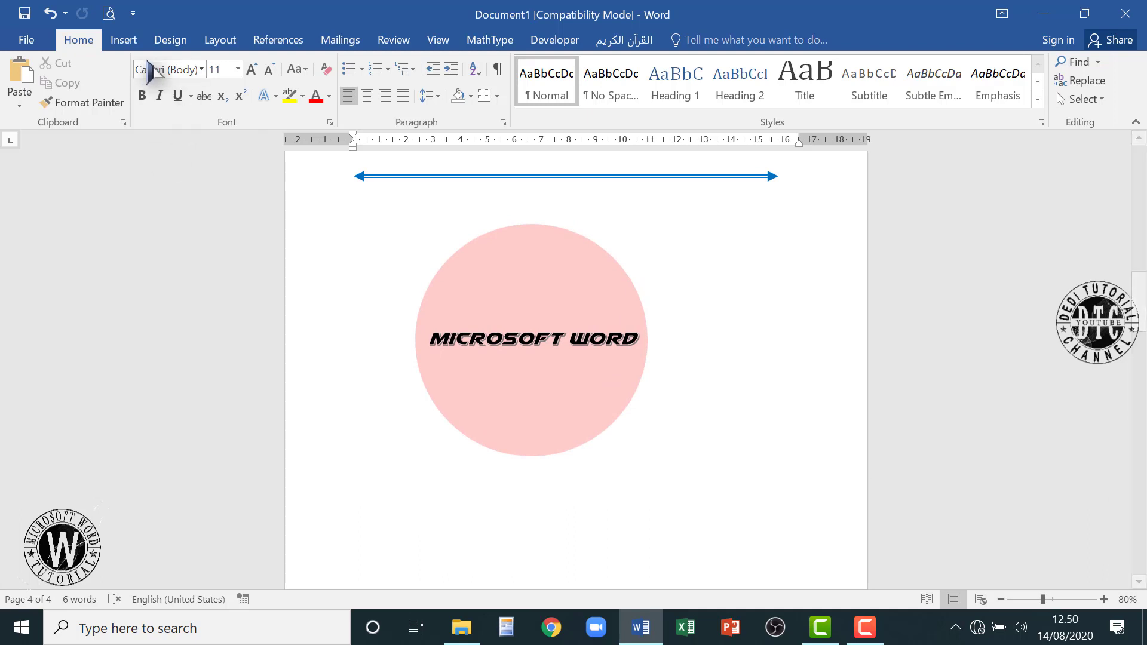
click(123, 40)
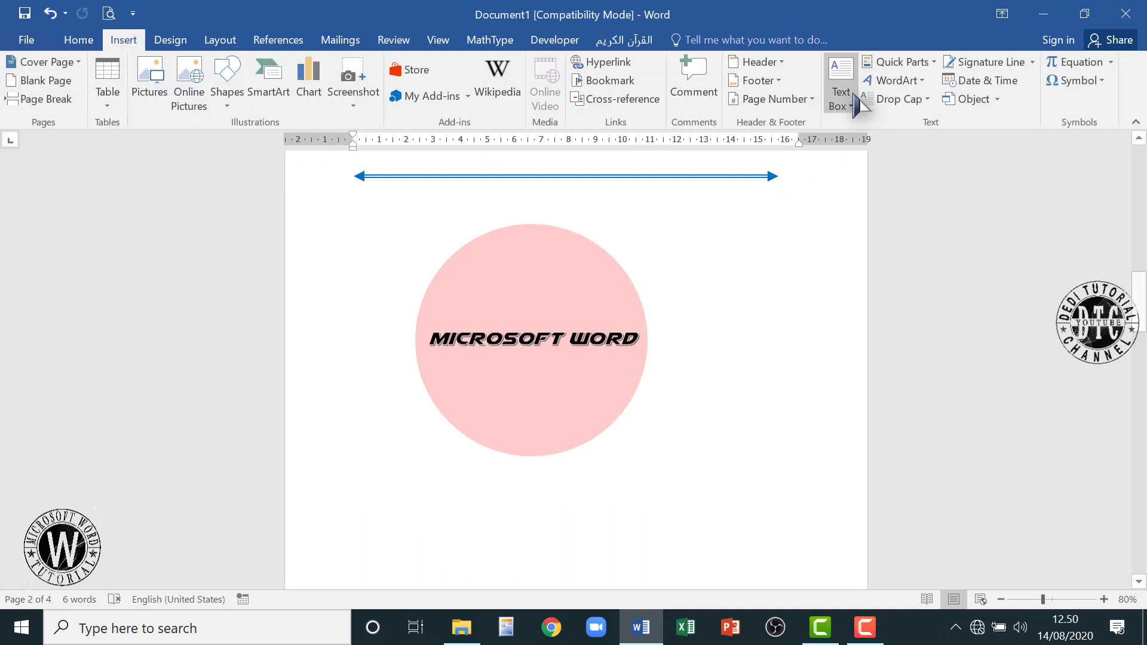
drag(1138, 303, 1138, 374)
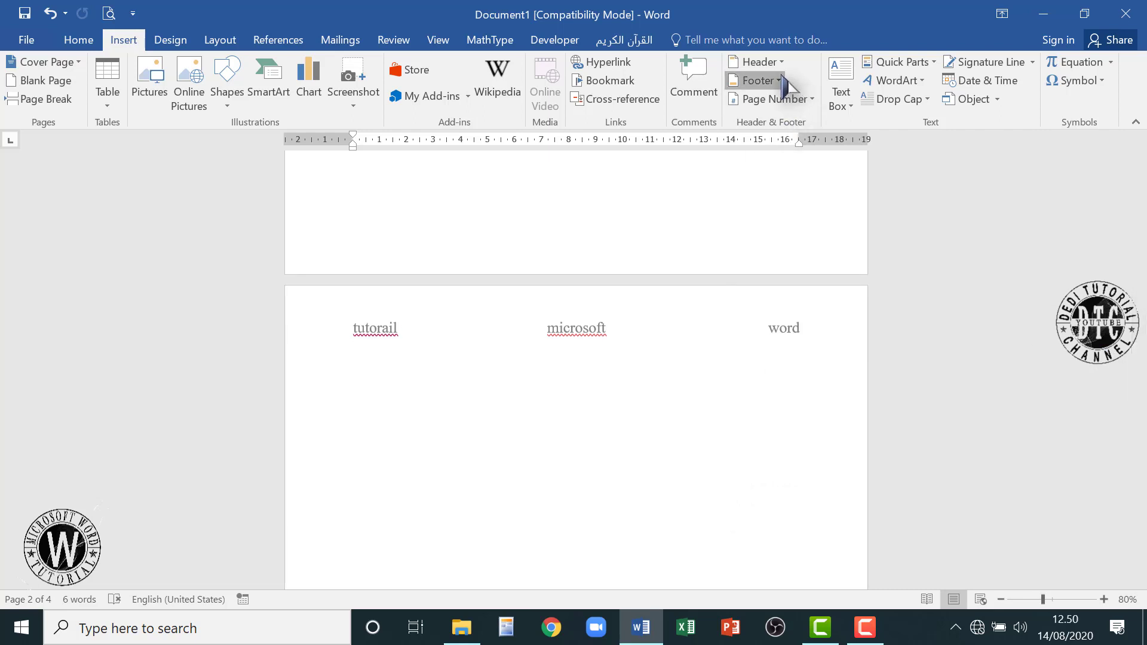
click(781, 82)
click(784, 82)
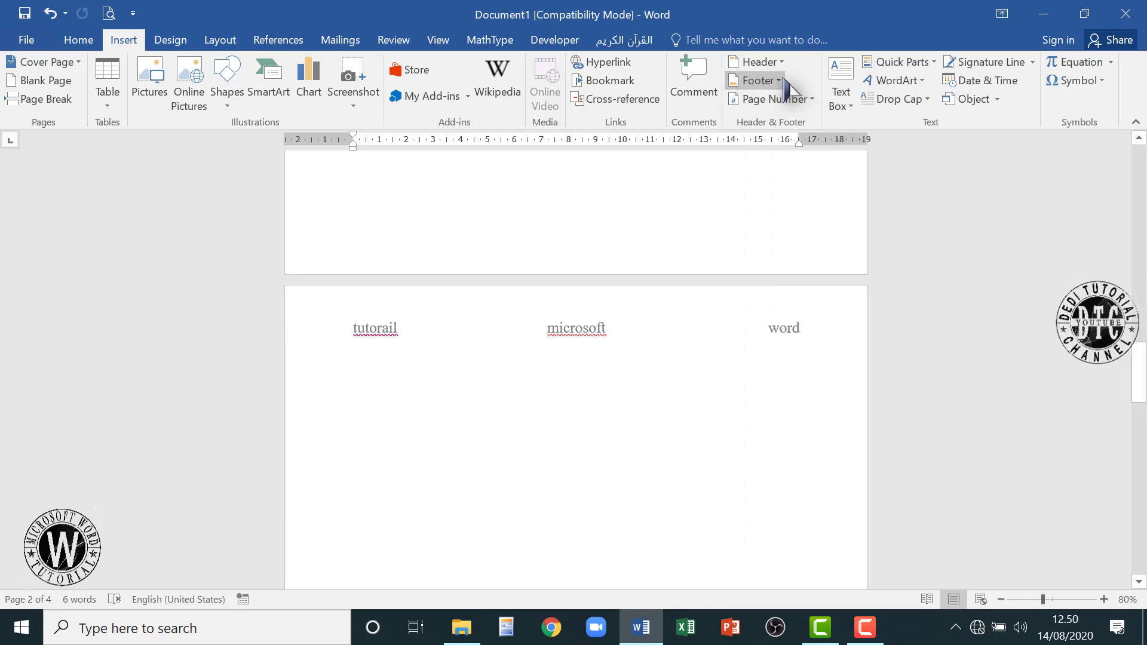
click(776, 84)
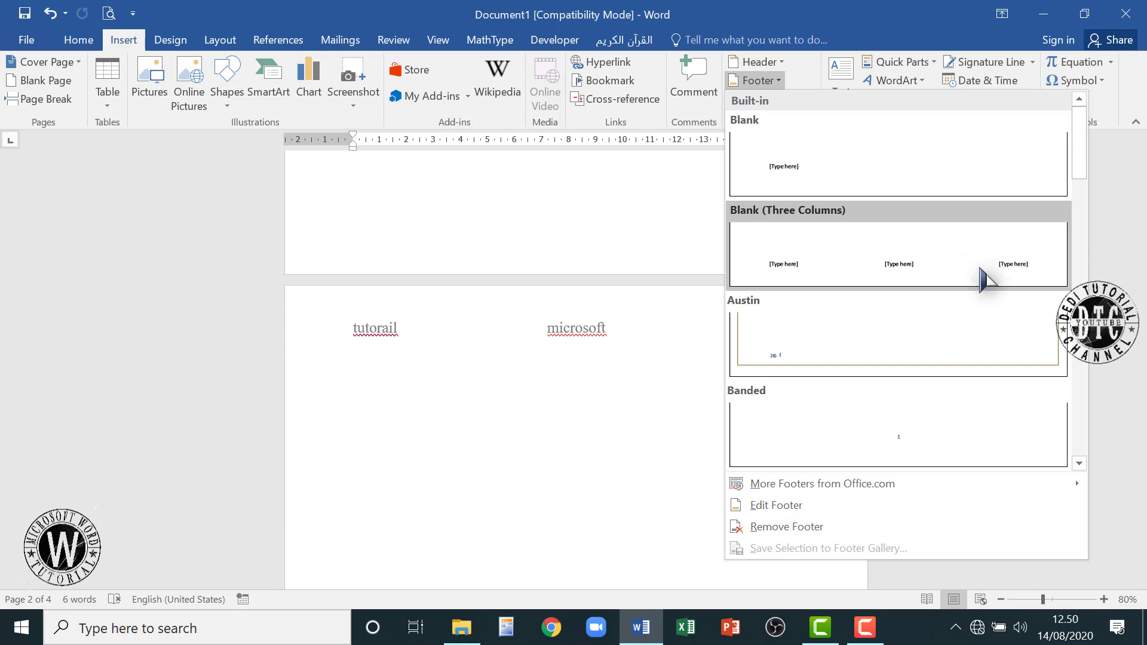
click(987, 280)
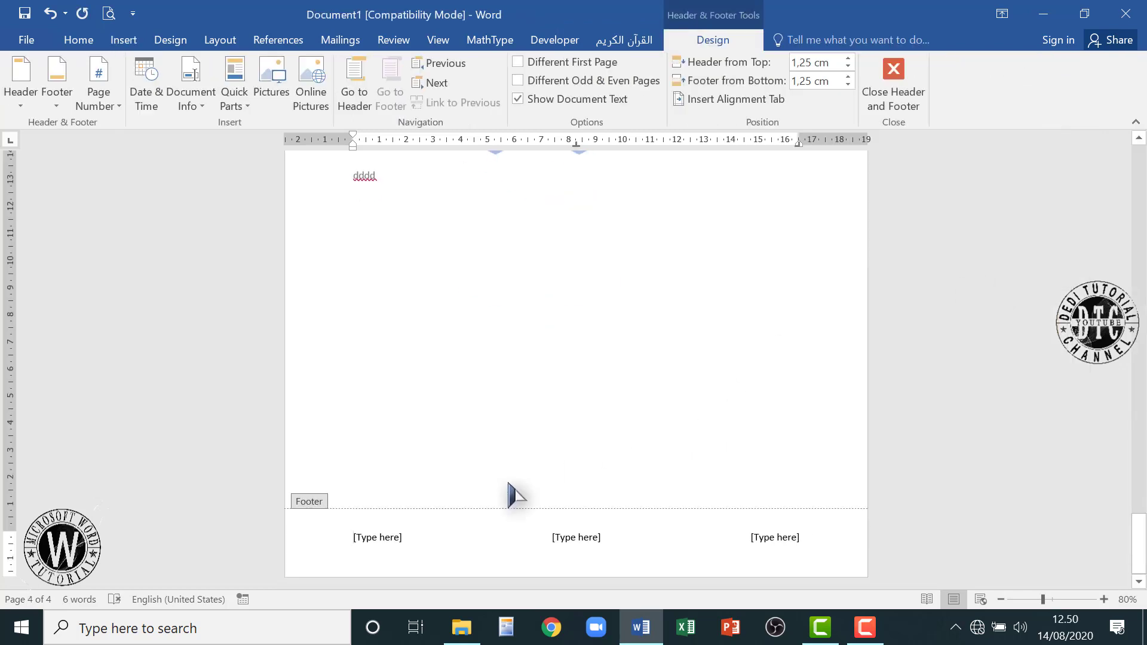
Fill the footer's three placeholders with "satu", "dua" and "tiga".
click(378, 537)
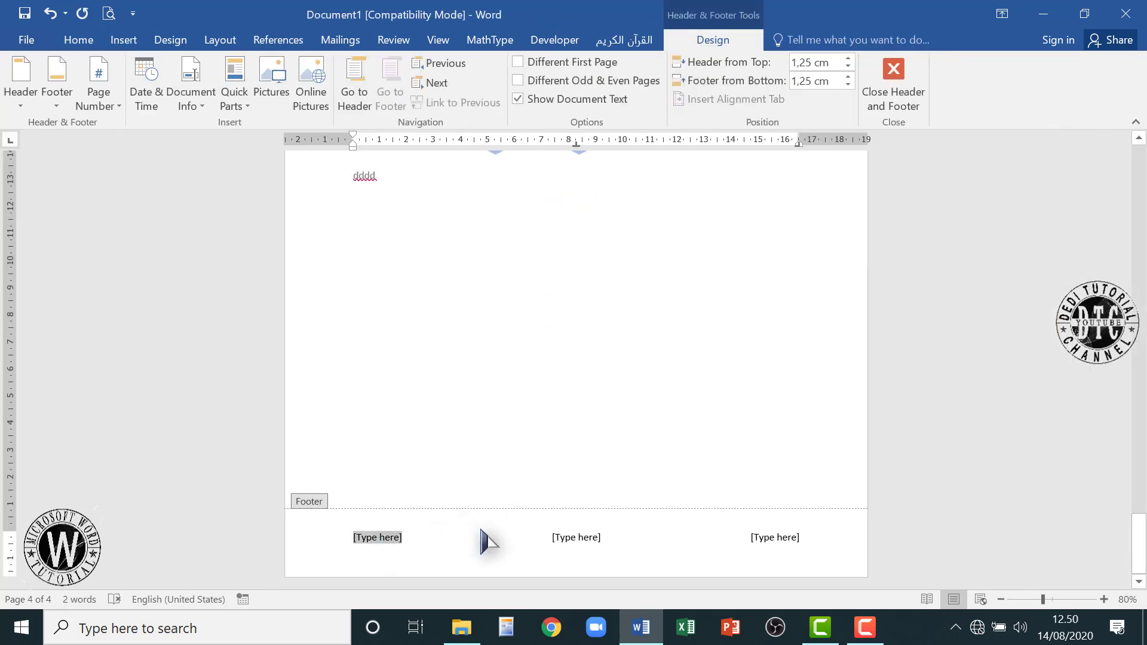
text(satu)
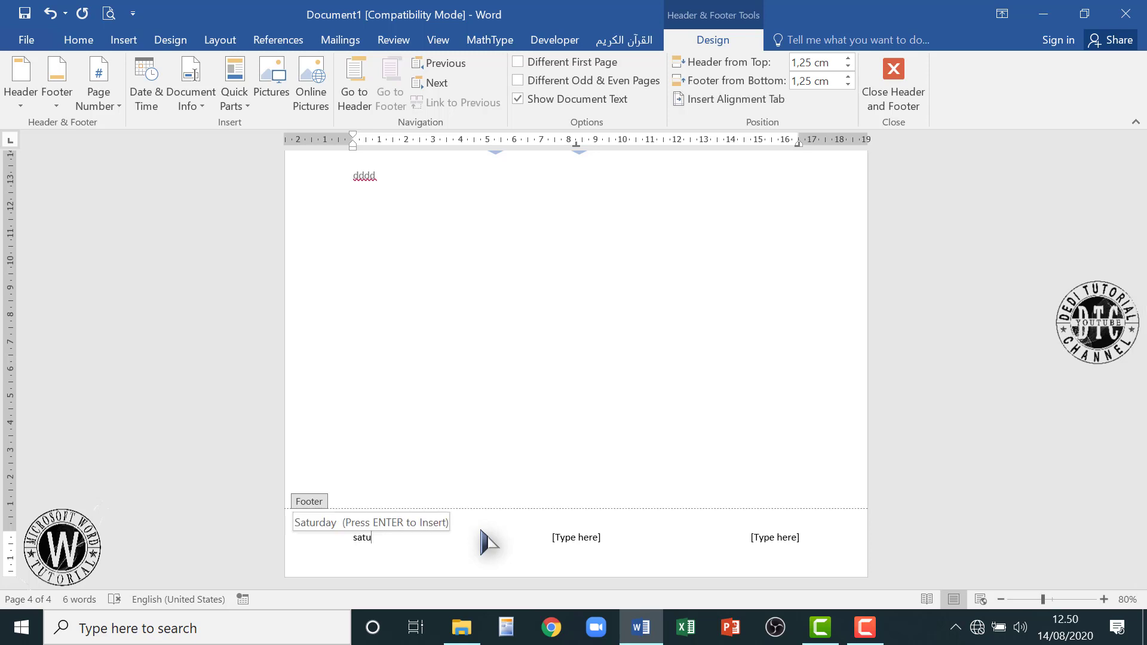
key(Tab)
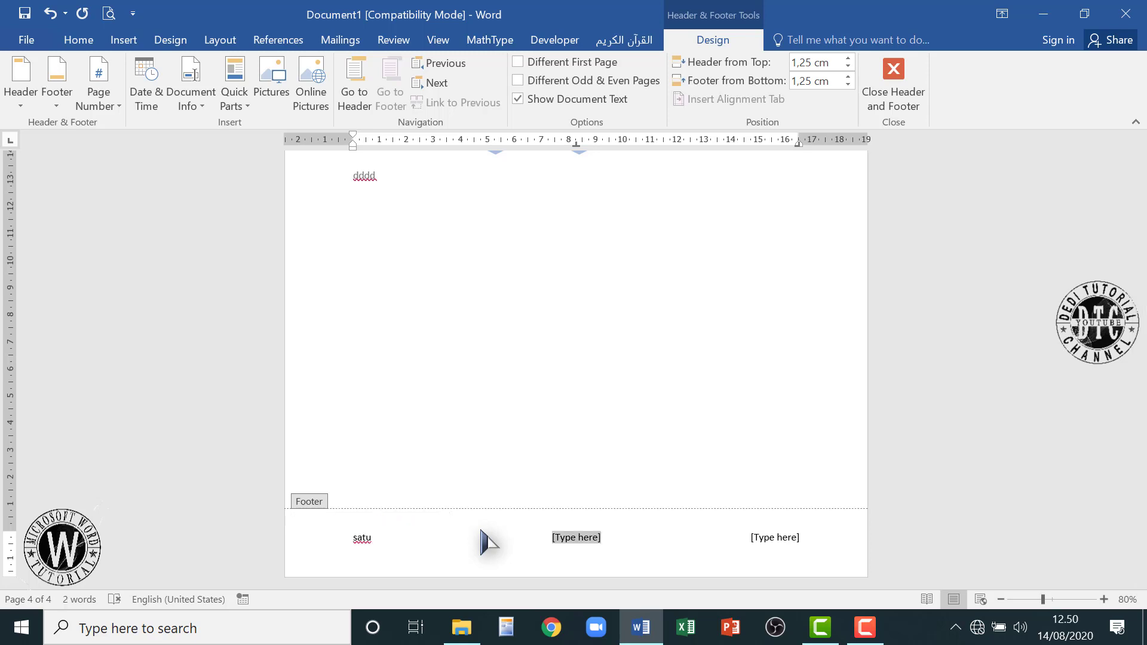
text(dua)
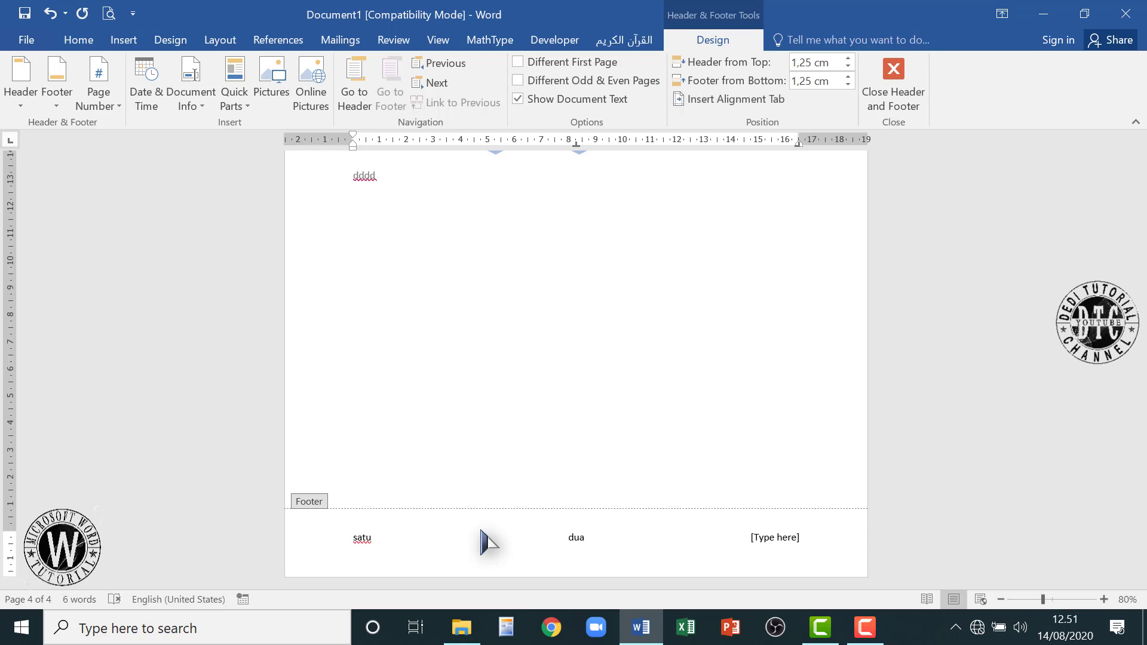
key(Tab)
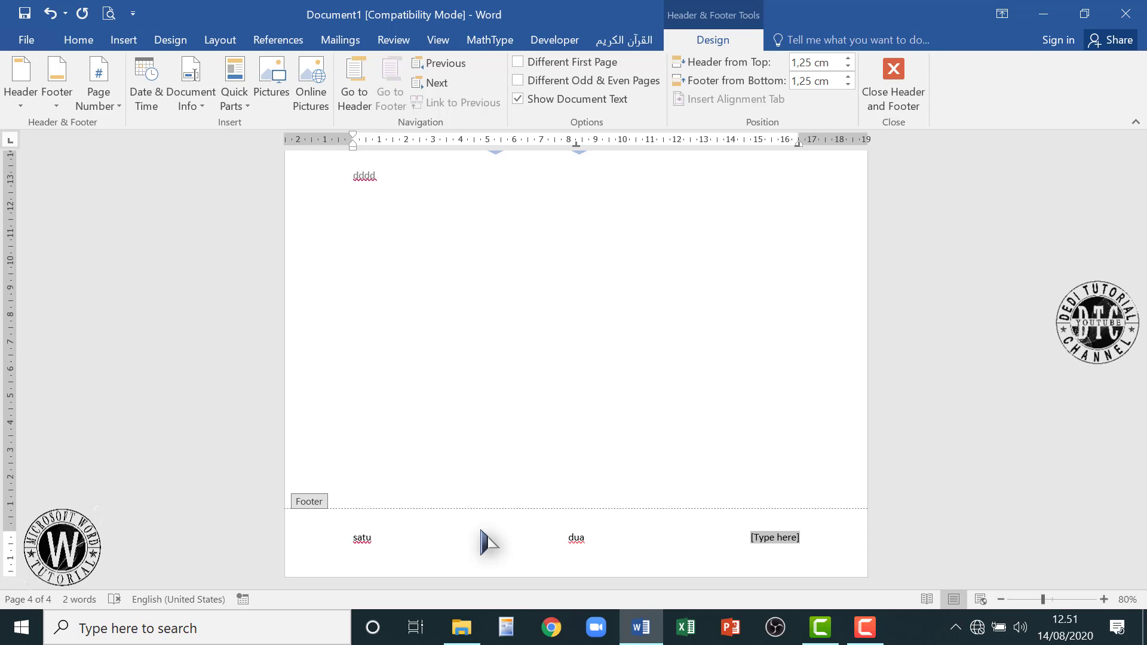
text(tiga)
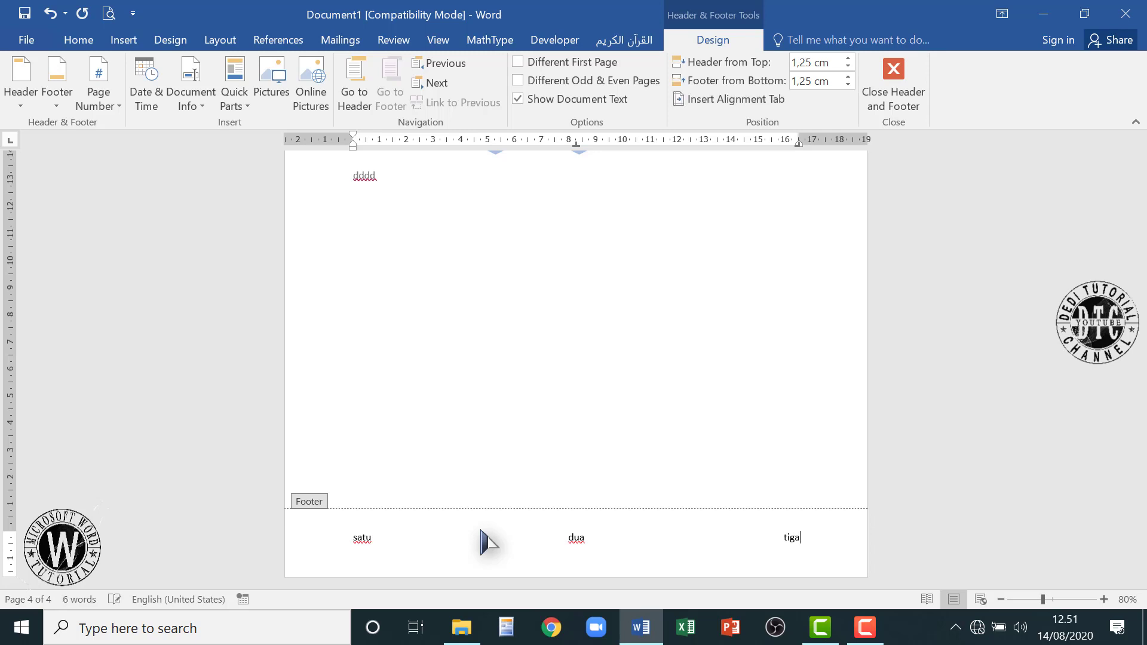
Format the whole footer line in the ahabesha'stypewrit font at size 14, and leave footer editing.
triple_click(574, 540)
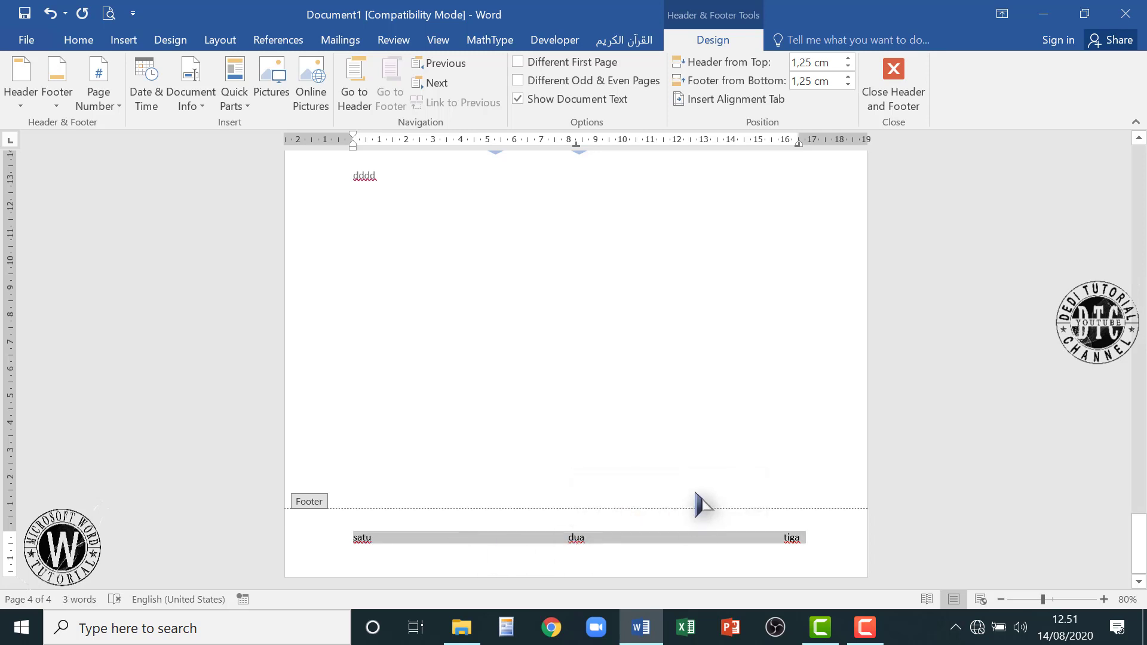
click(81, 42)
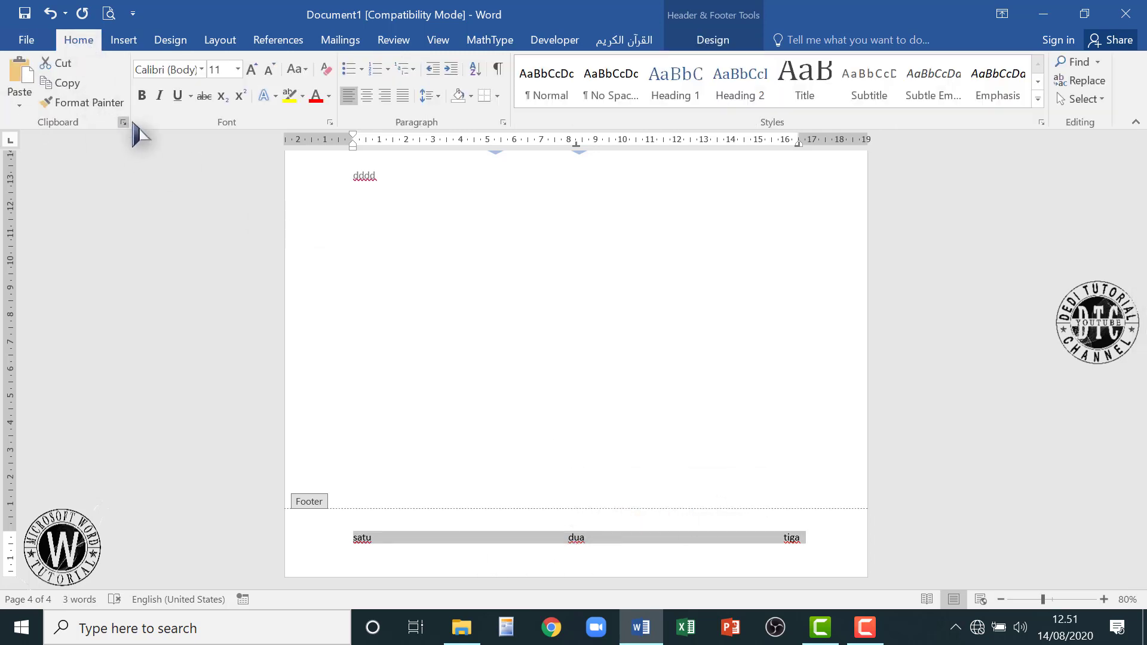
click(201, 70)
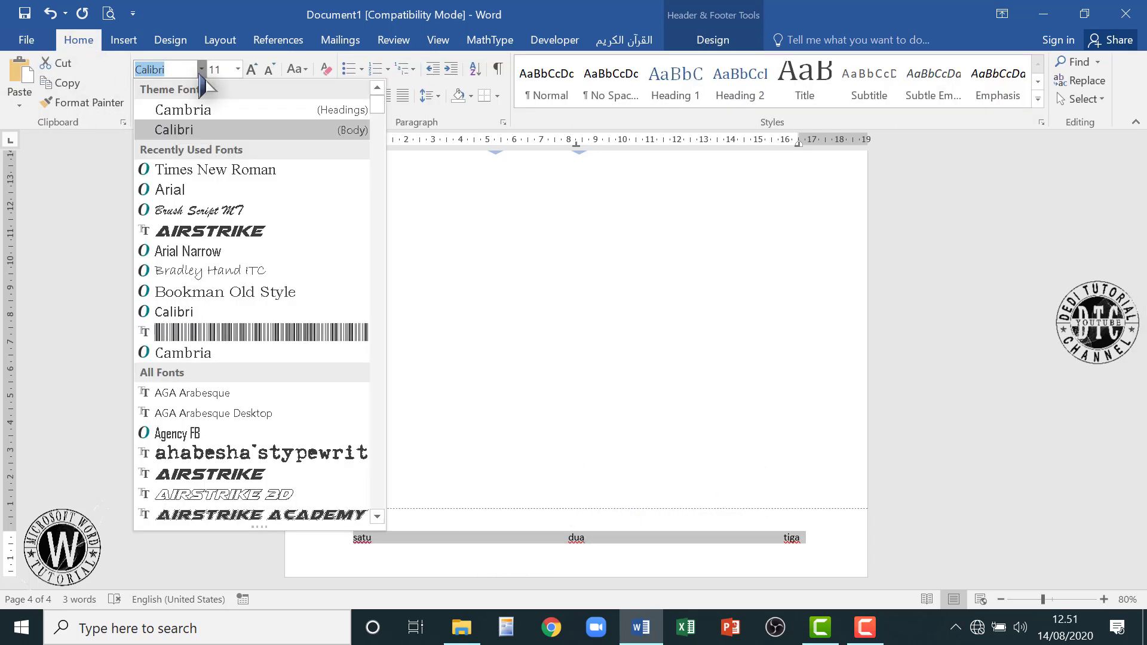
click(303, 455)
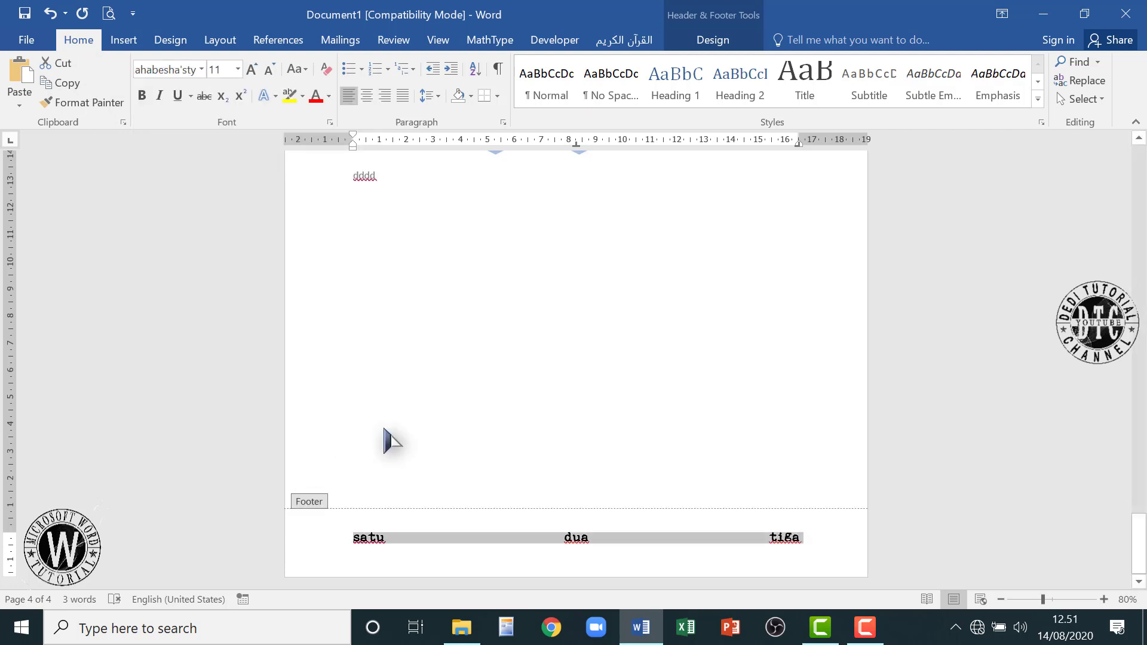
click(252, 71)
click(252, 71)
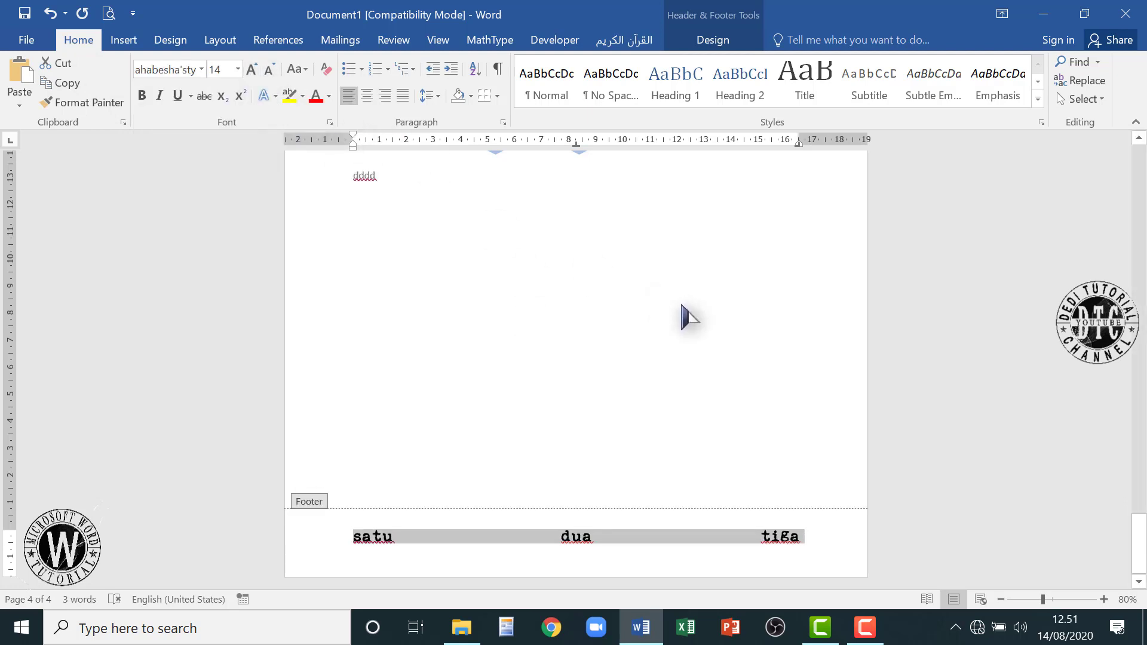
click(713, 41)
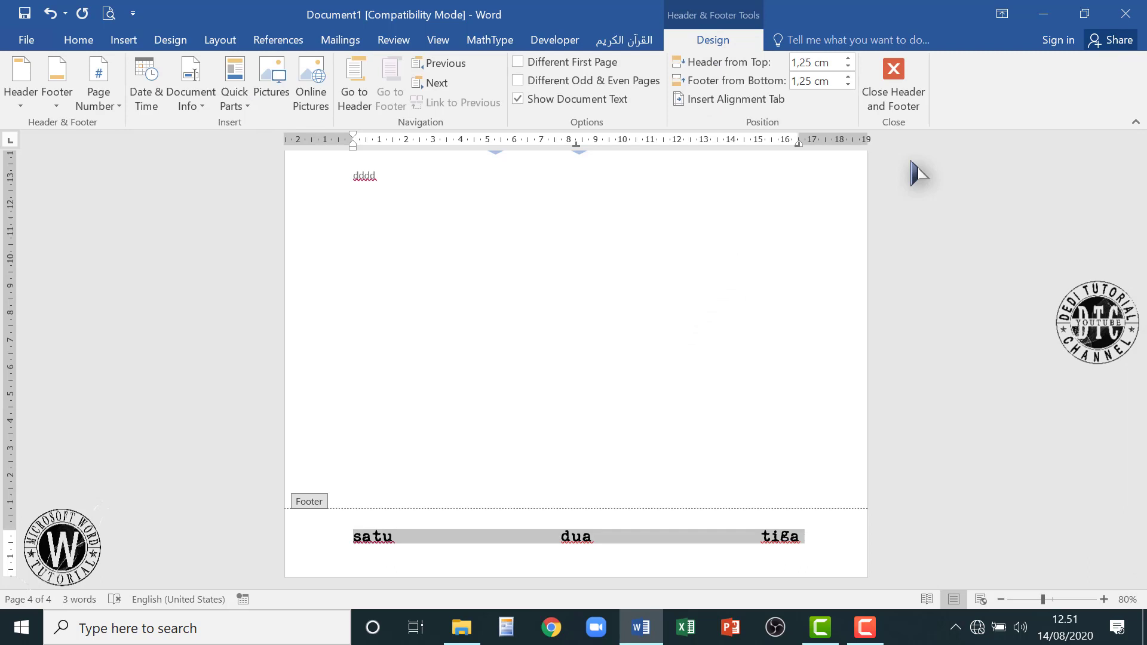
click(905, 91)
scroll(801, 429, down, 5)
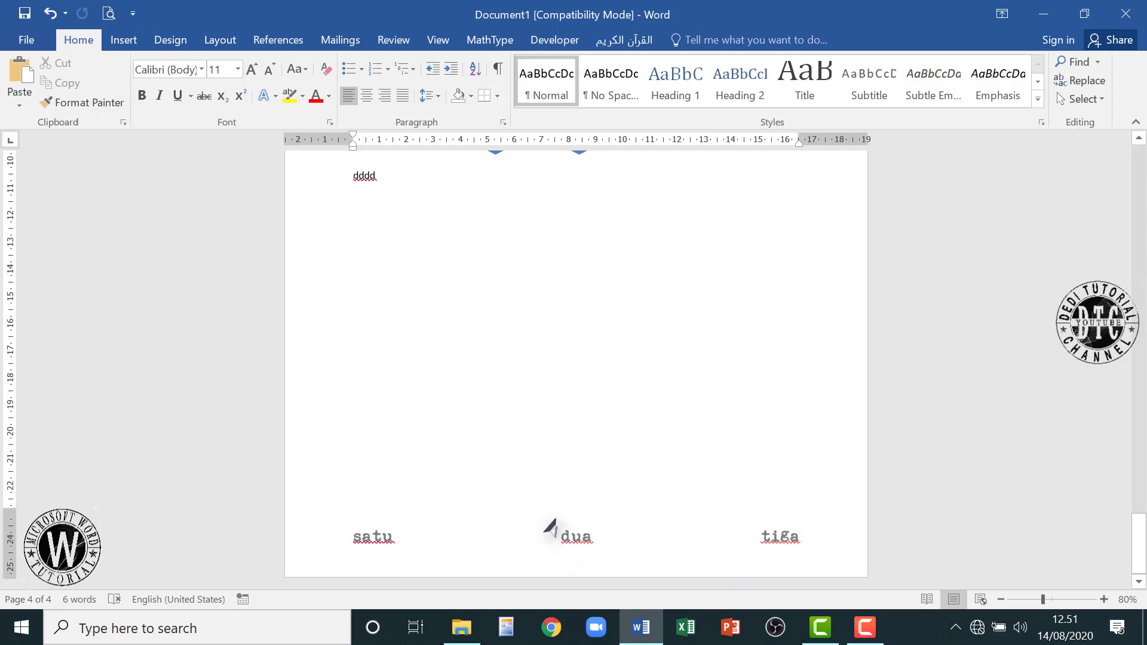
scroll(767, 499, up, 5)
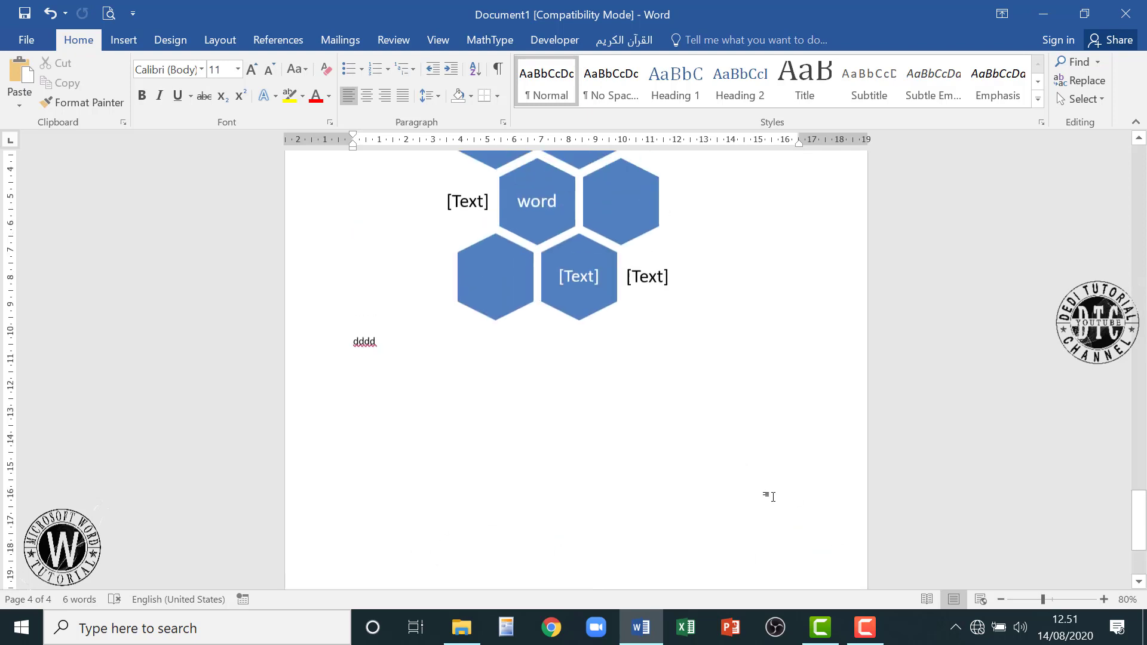
scroll(766, 499, down, 5)
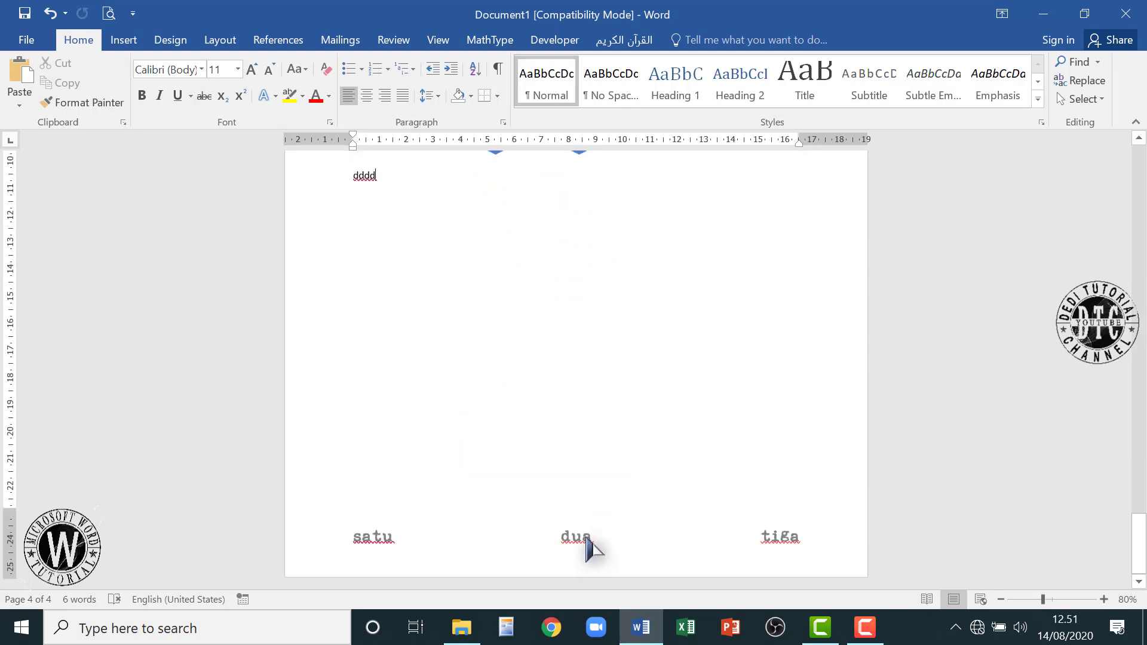
scroll(699, 355, up, 3)
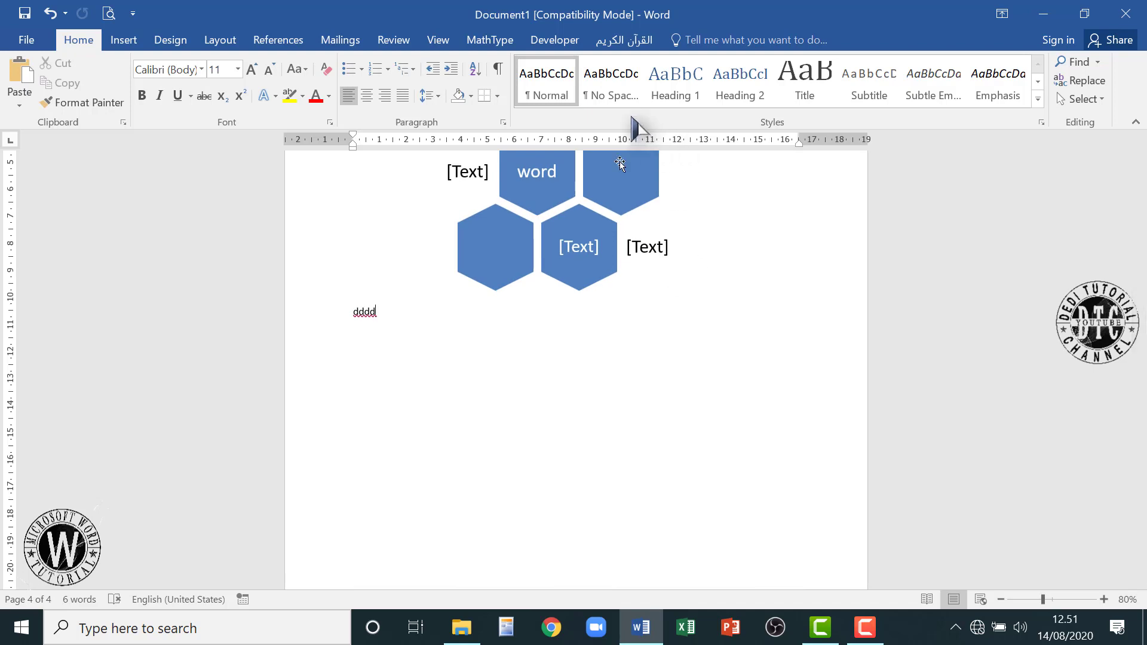
Look through the document's pages to check the header and footer on each page.
scroll(717, 445, up, 4)
scroll(725, 445, up, 4)
scroll(719, 439, down, 6)
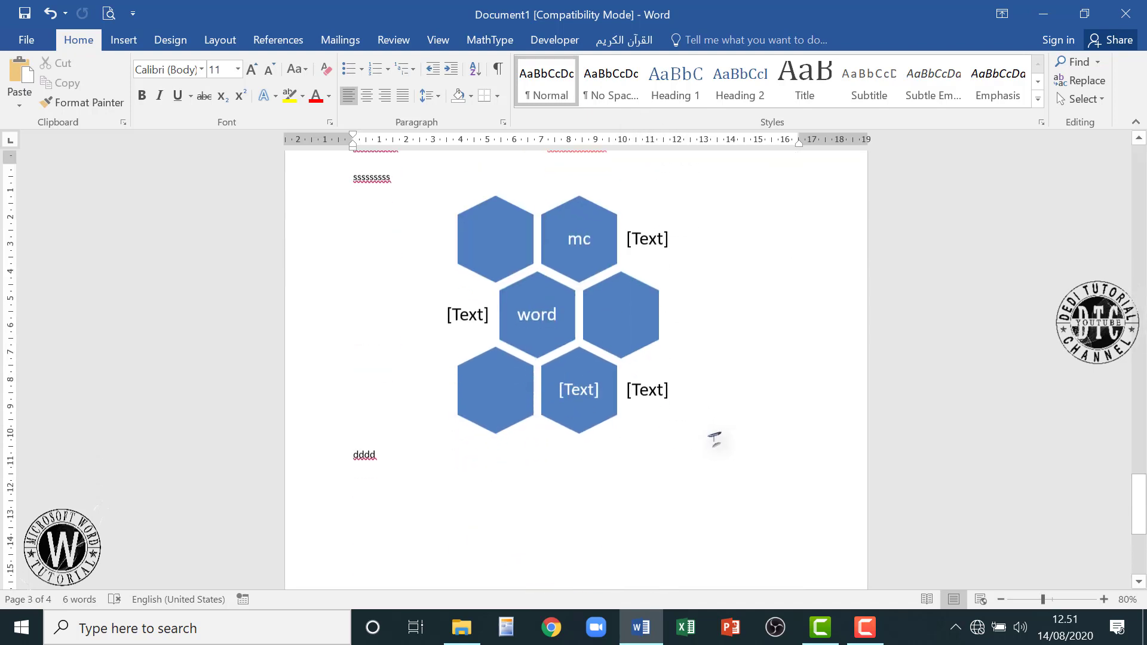
scroll(723, 445, up, 5)
scroll(718, 439, up, 4)
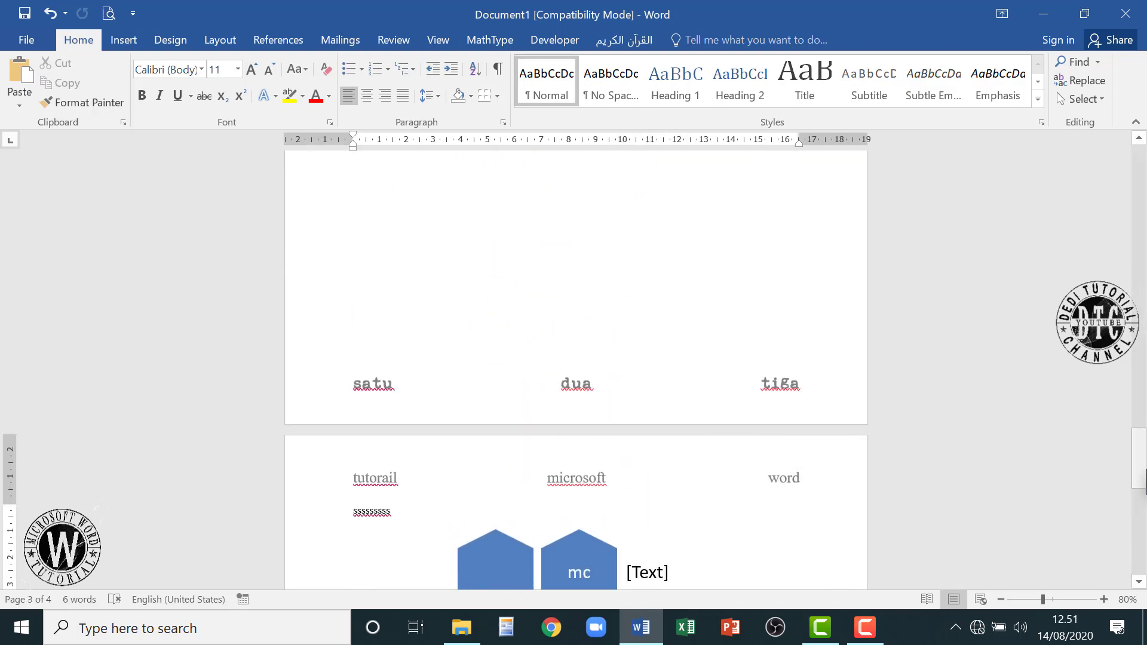
drag(1139, 470, 1139, 196)
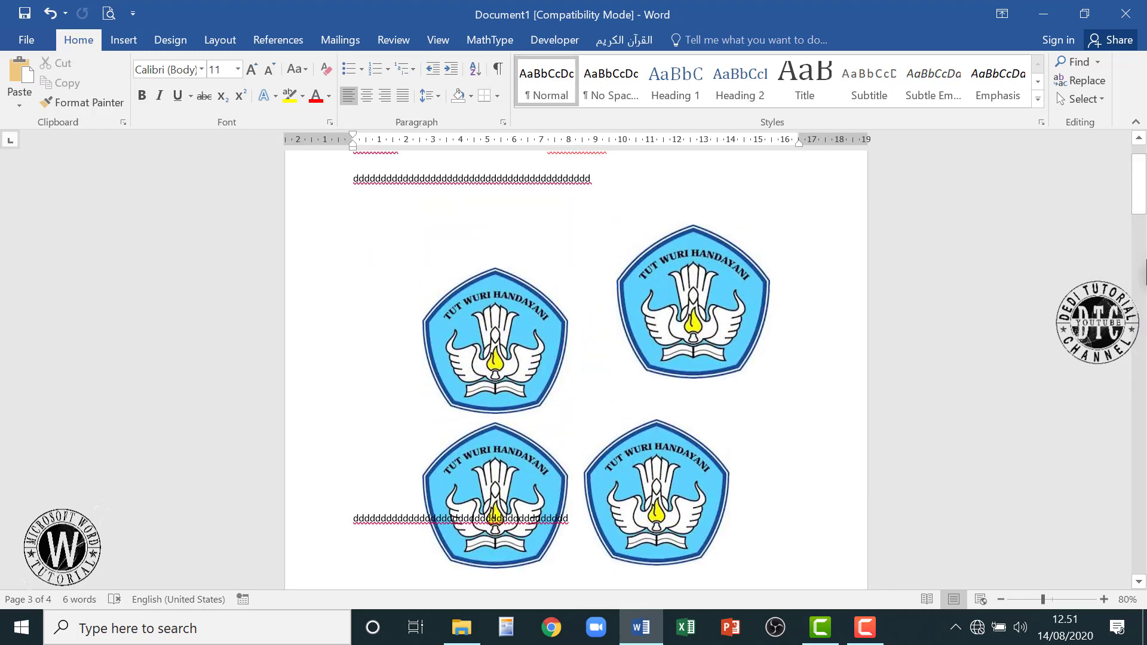
scroll(765, 412, down, 6)
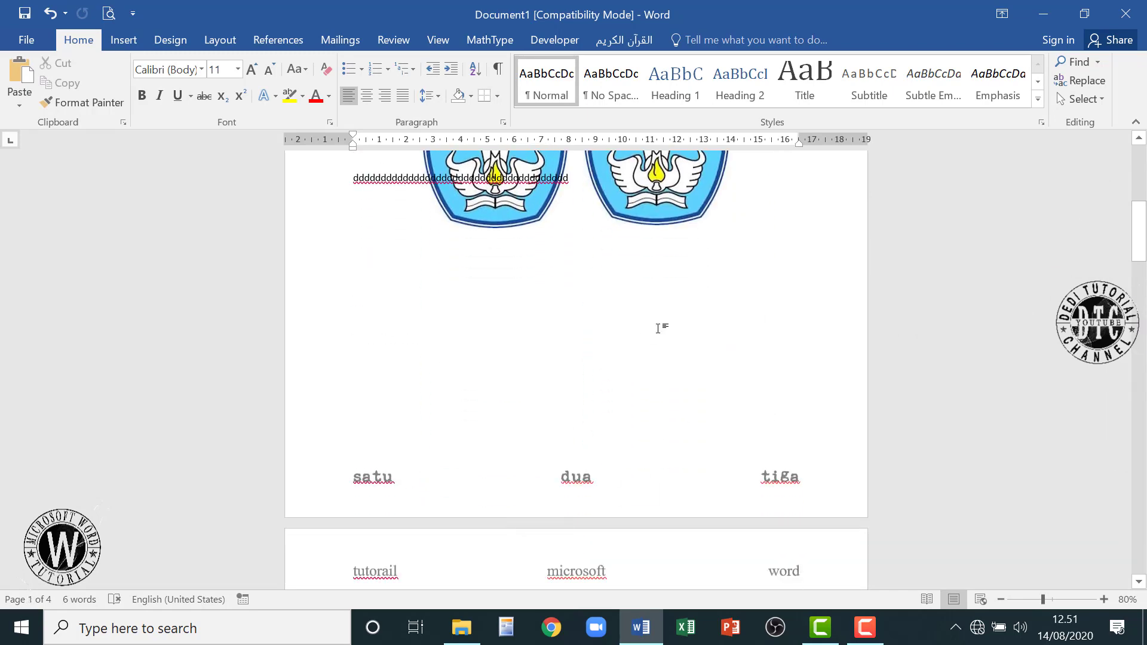
Insert a page number at the top of the pages using the Circle design.
click(123, 40)
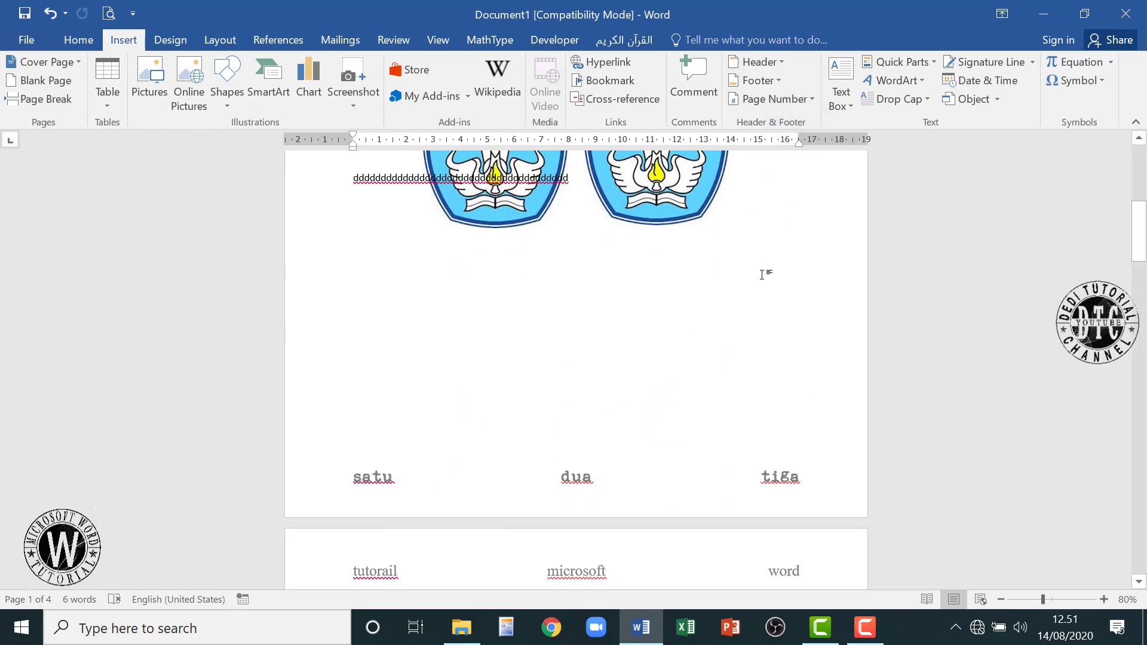
click(814, 100)
click(814, 100)
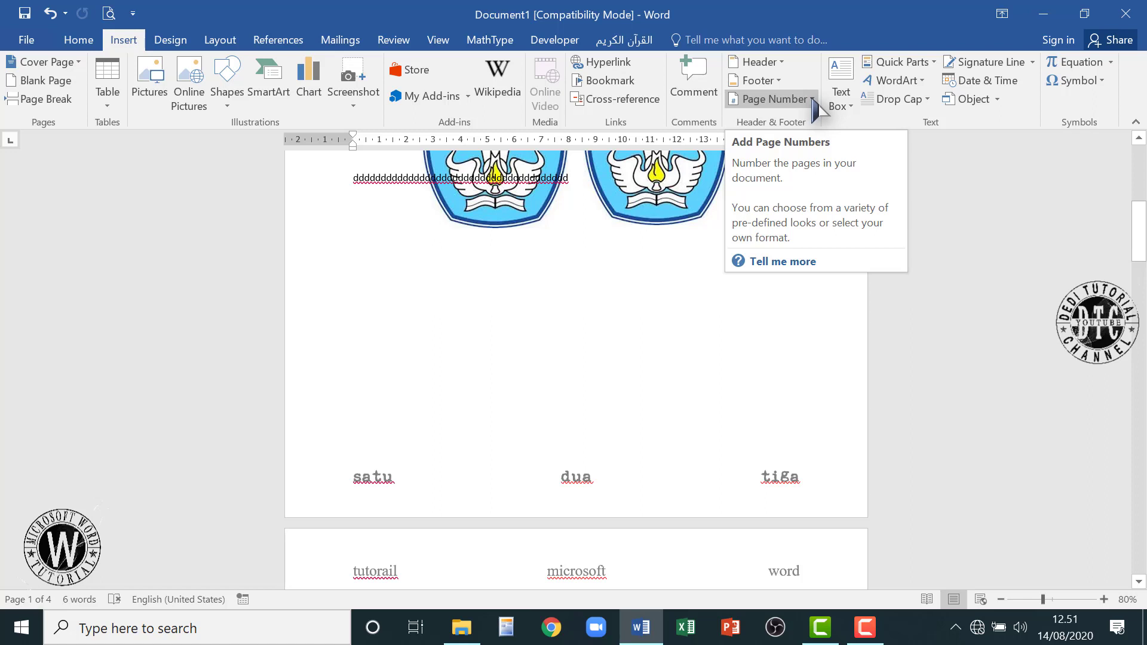
click(814, 100)
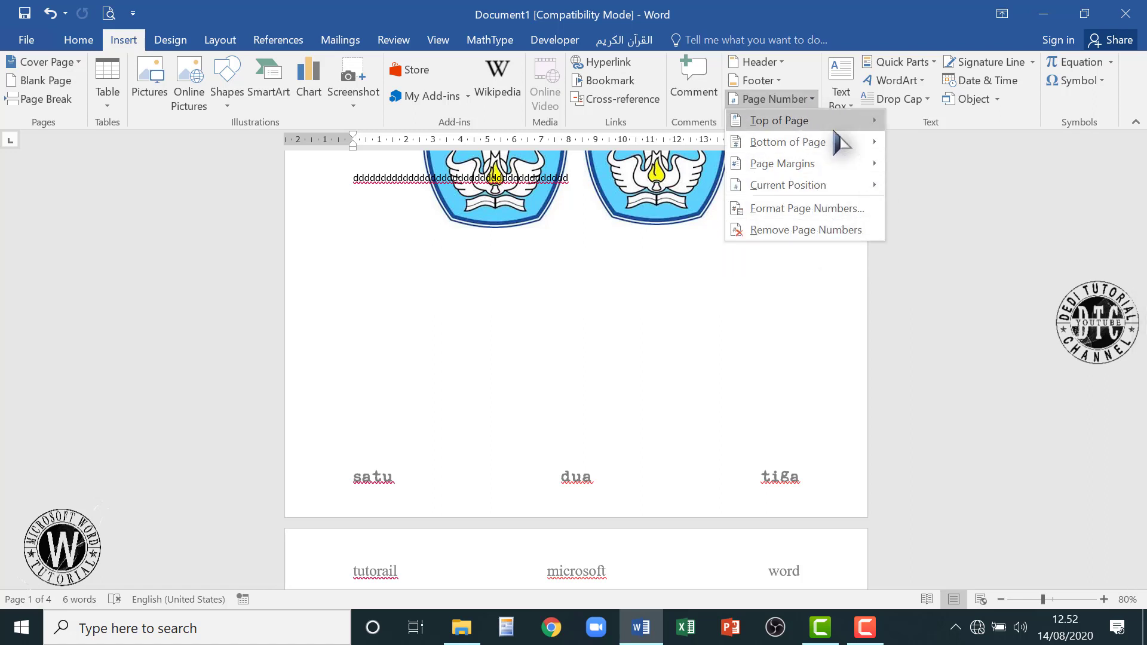
mouse_move(824, 123)
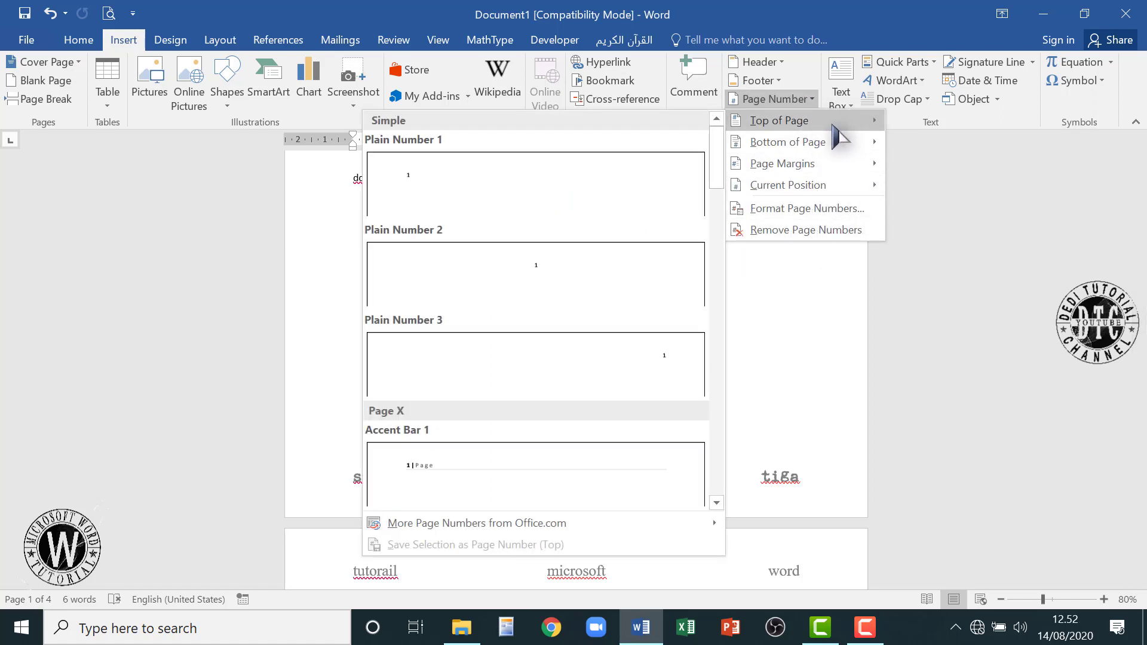
mouse_move(844, 146)
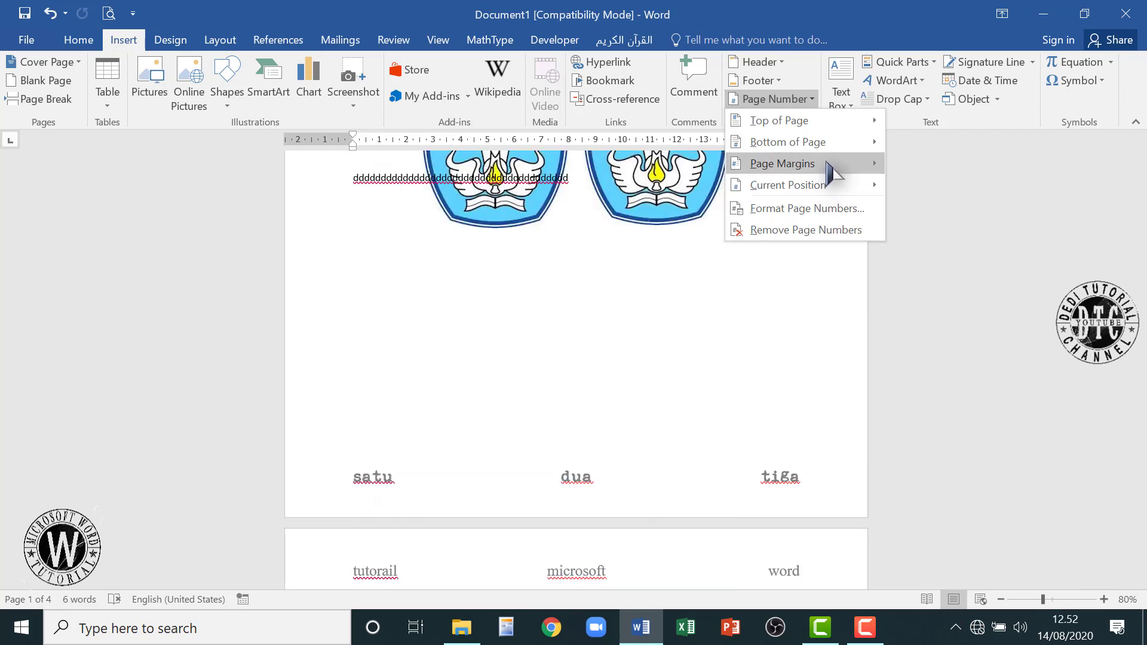
mouse_move(825, 187)
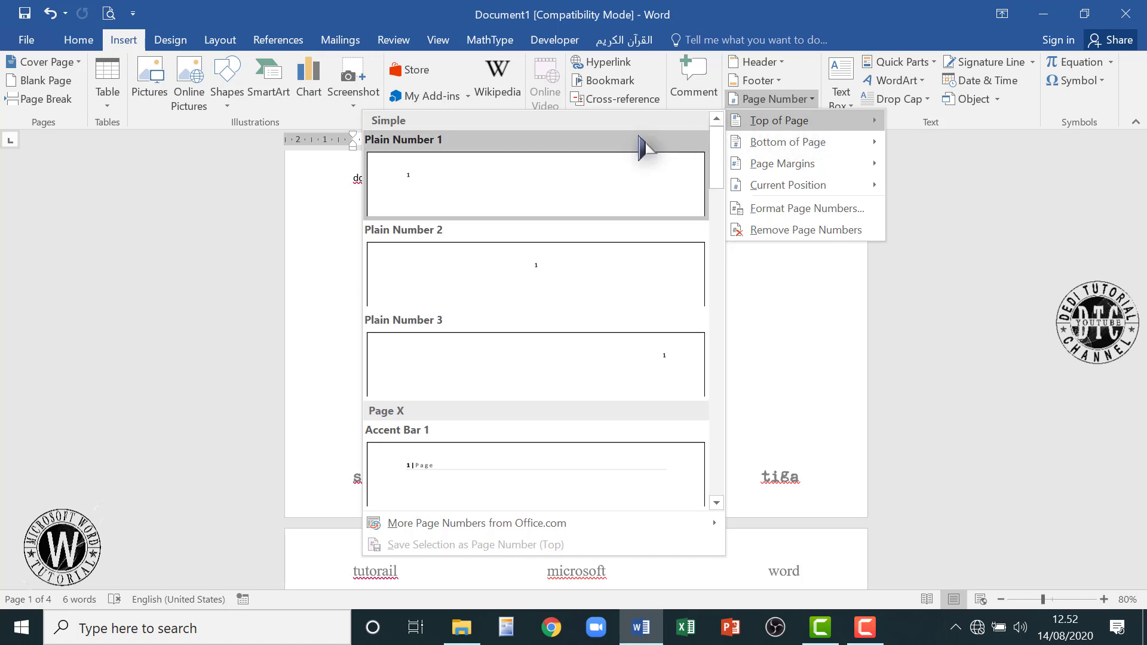
scroll(609, 354, down, 5)
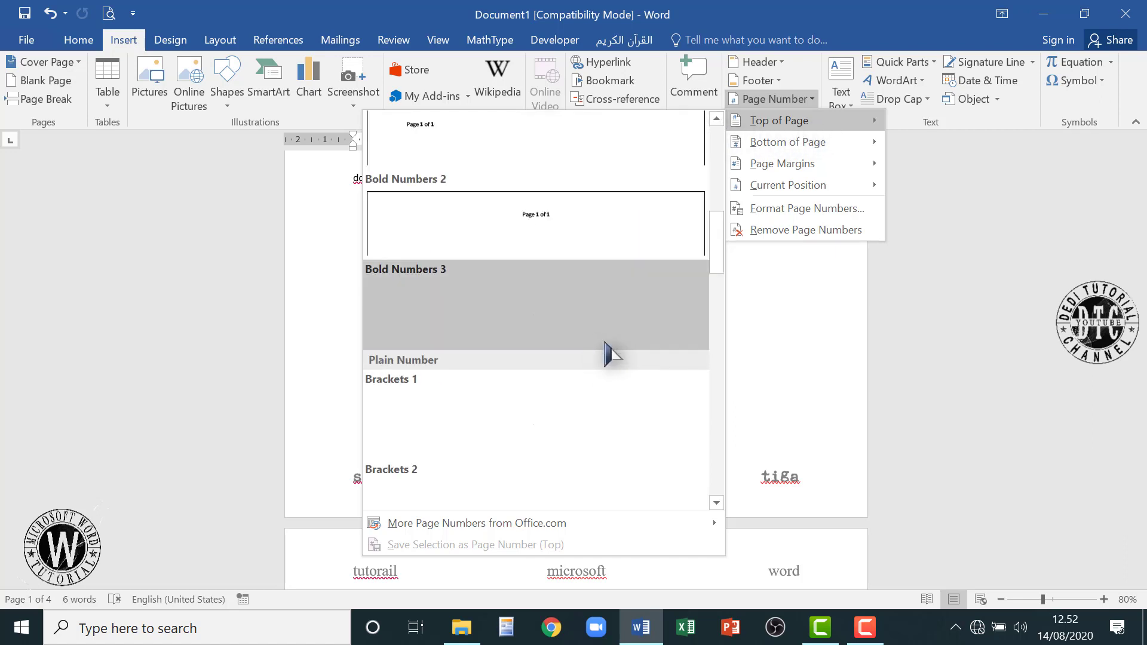
scroll(608, 377, down, 3)
scroll(608, 376, down, 6)
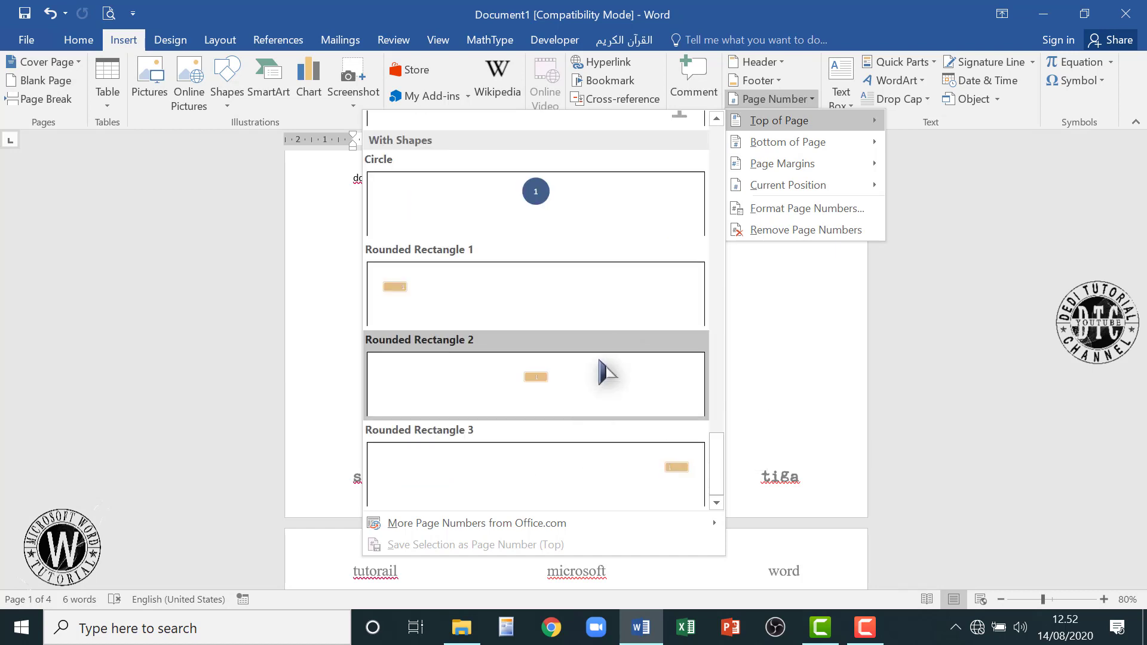
click(536, 194)
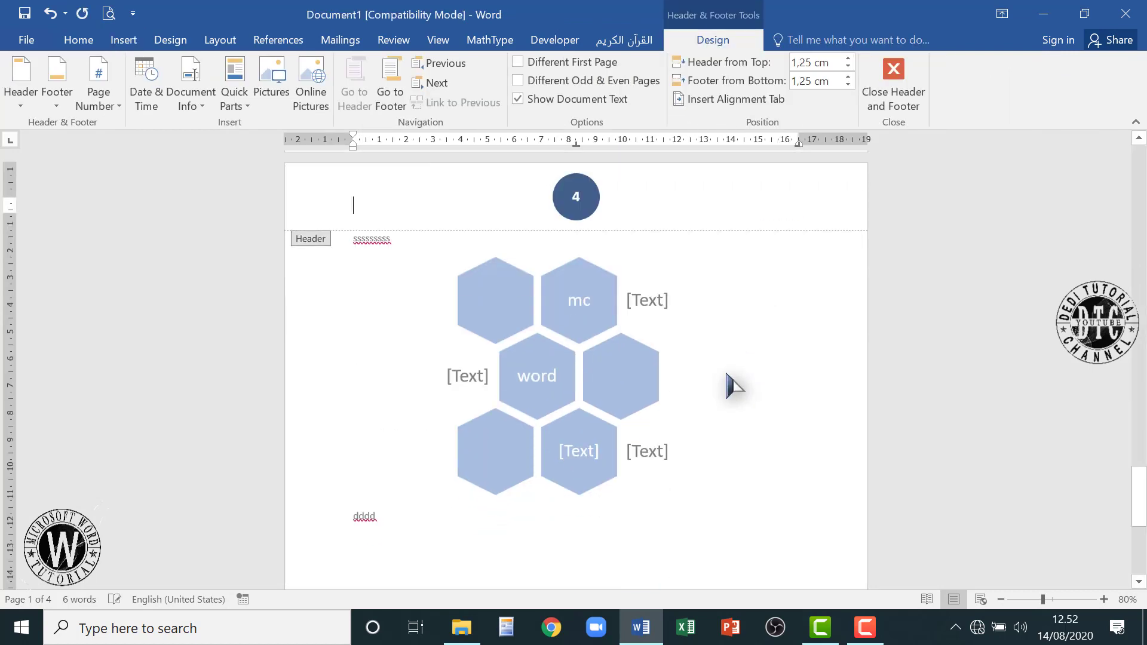
Format the page number in the header circle in Times New Roman at size 14, and leave header editing.
click(572, 197)
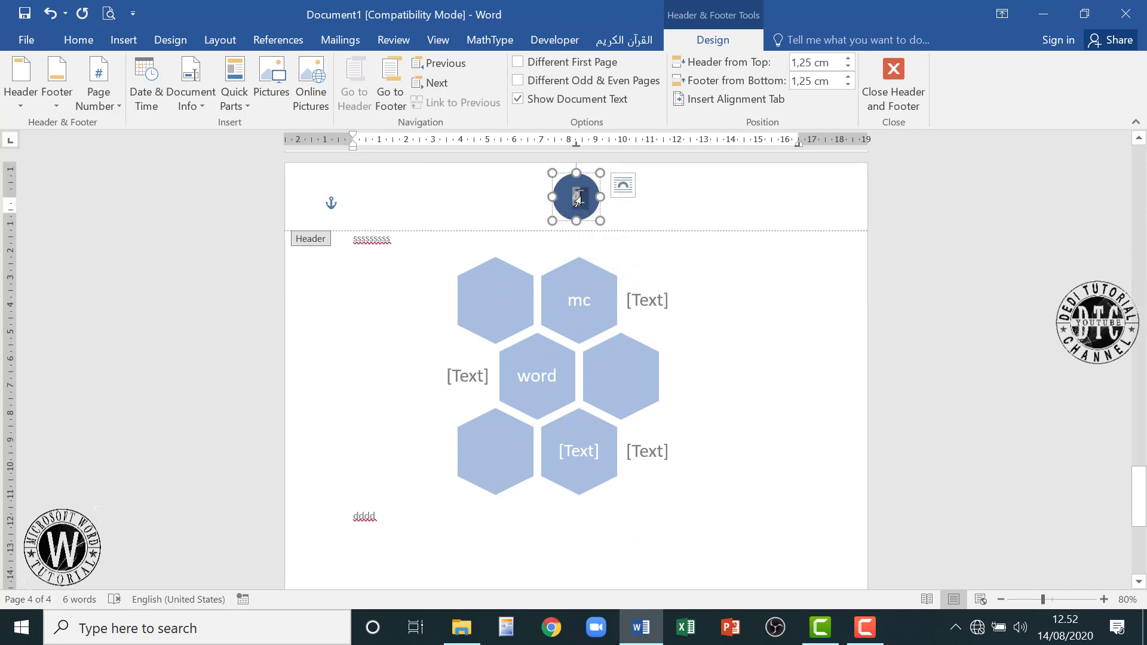
double_click(577, 199)
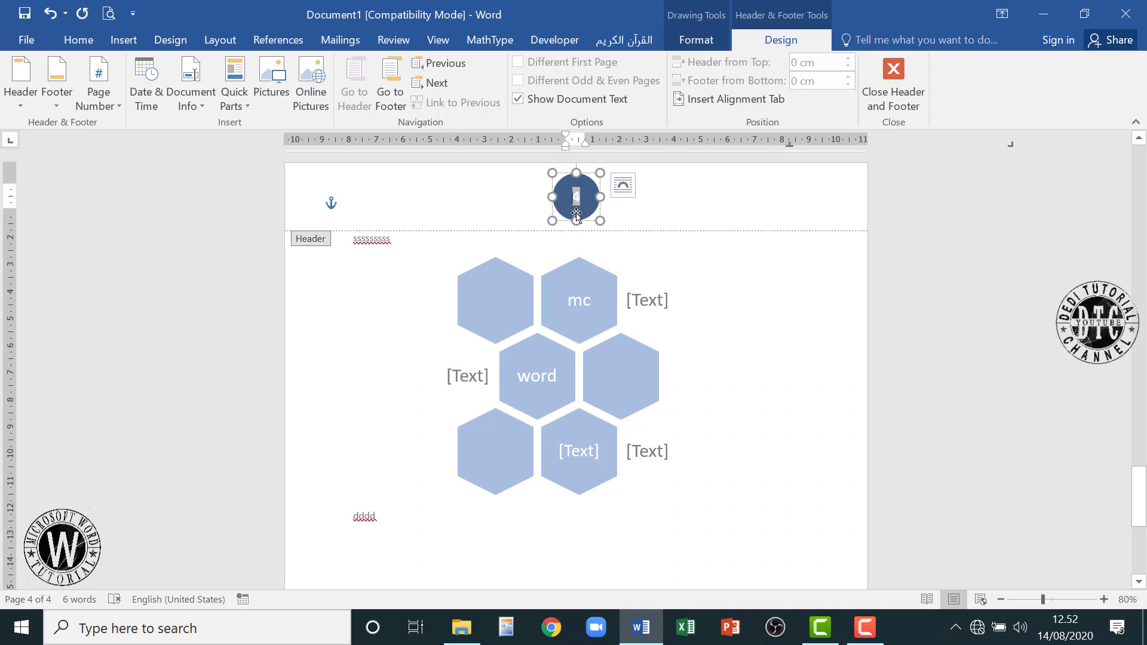
click(79, 39)
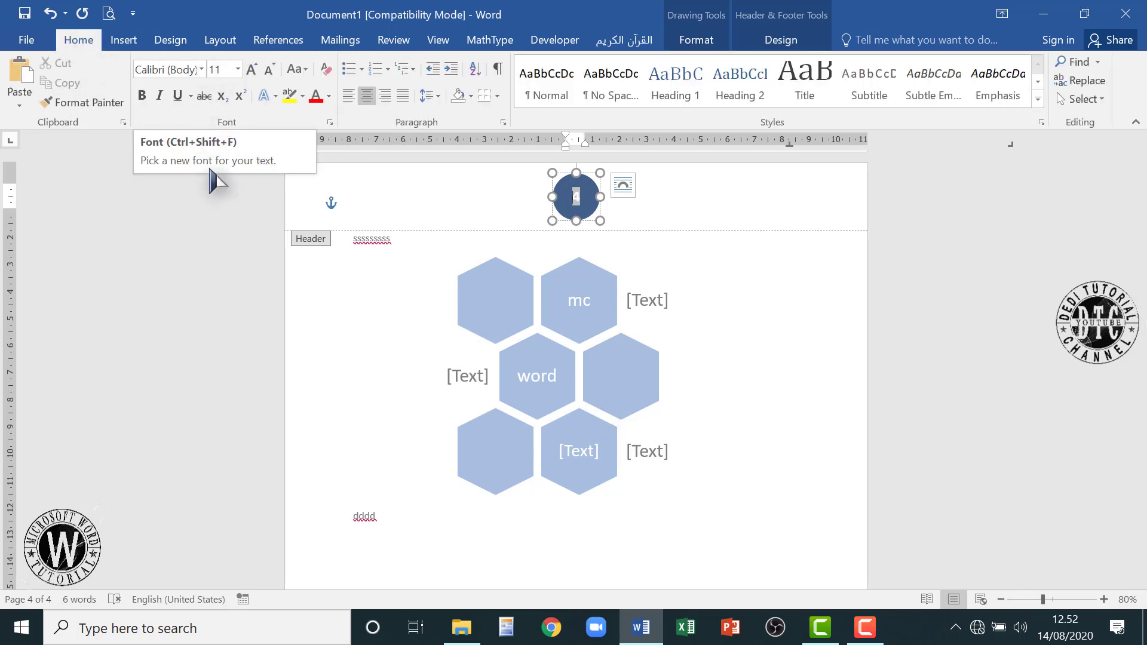
click(201, 69)
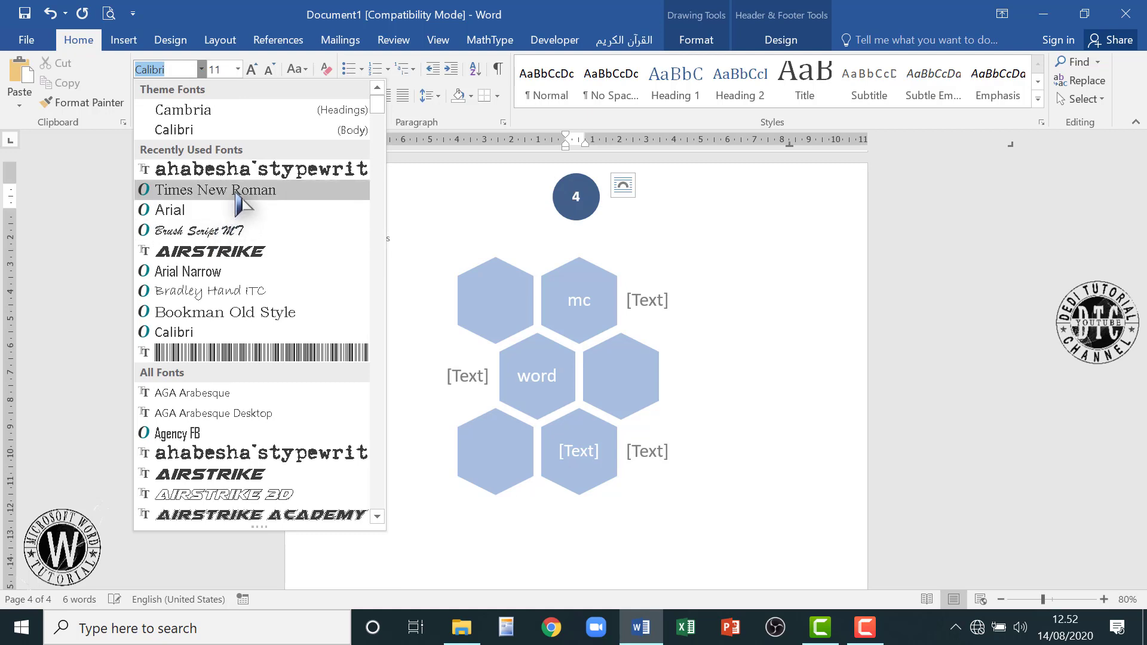
click(215, 190)
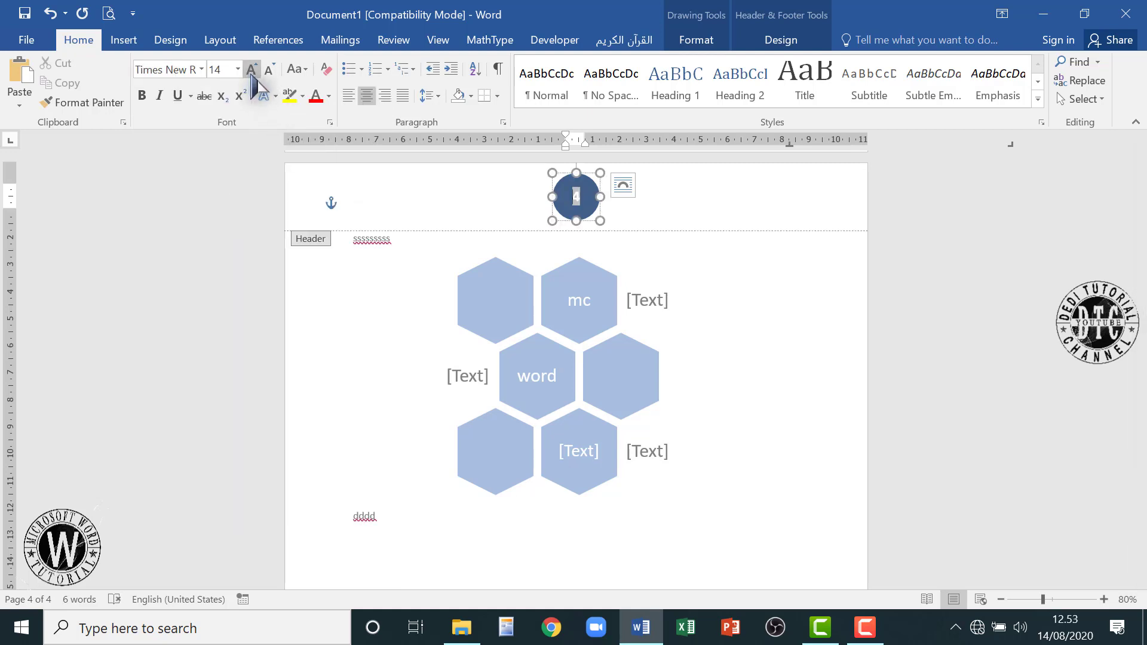
click(778, 40)
click(896, 107)
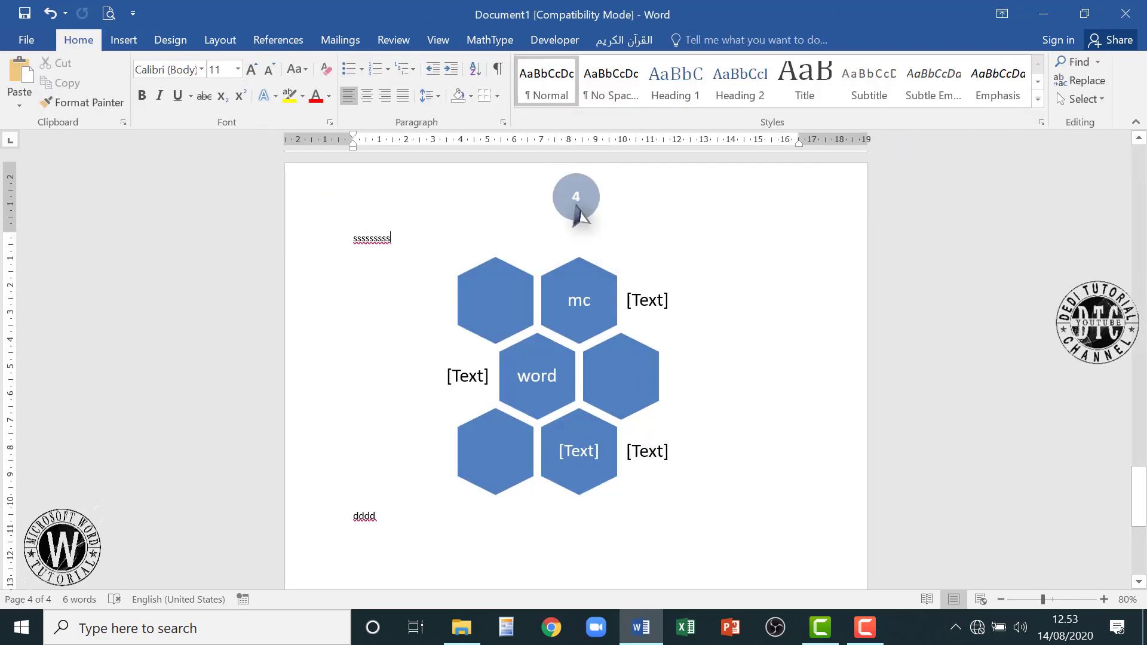
Fill the page number's circle with the standard yellow, and leave header editing.
double_click(574, 205)
double_click(563, 201)
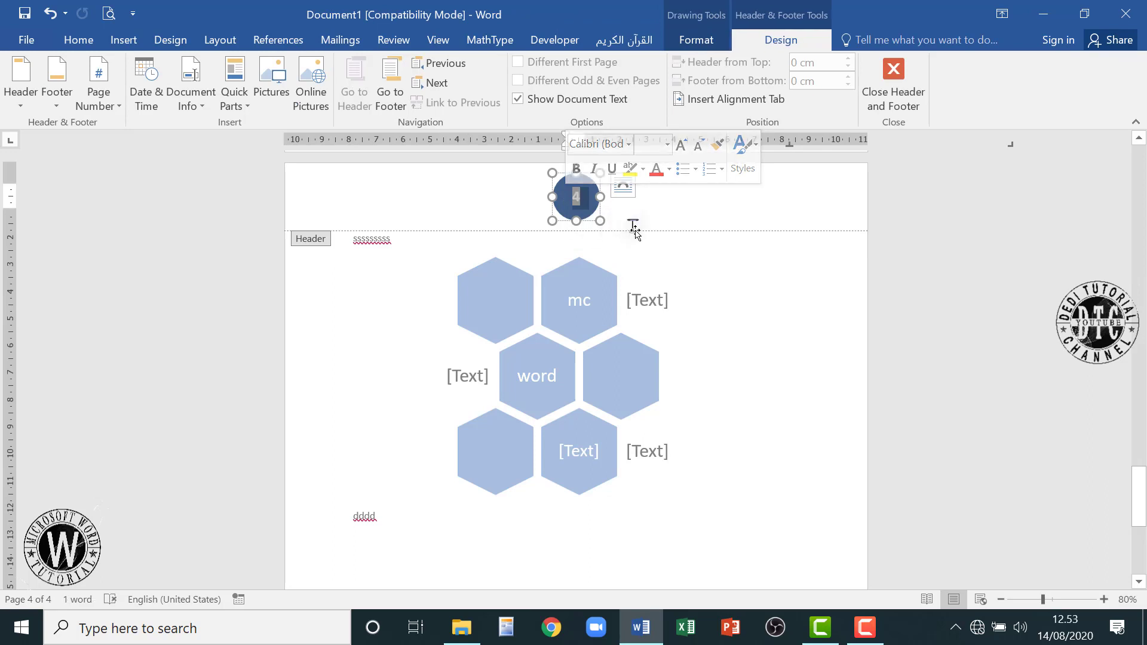
click(696, 39)
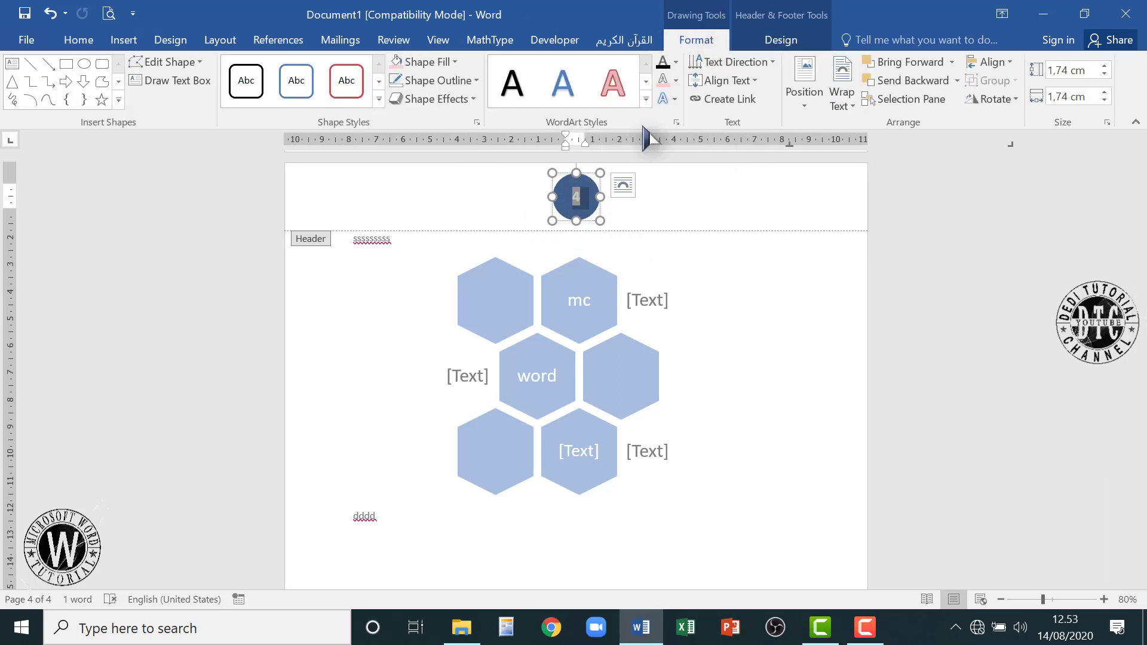
click(453, 62)
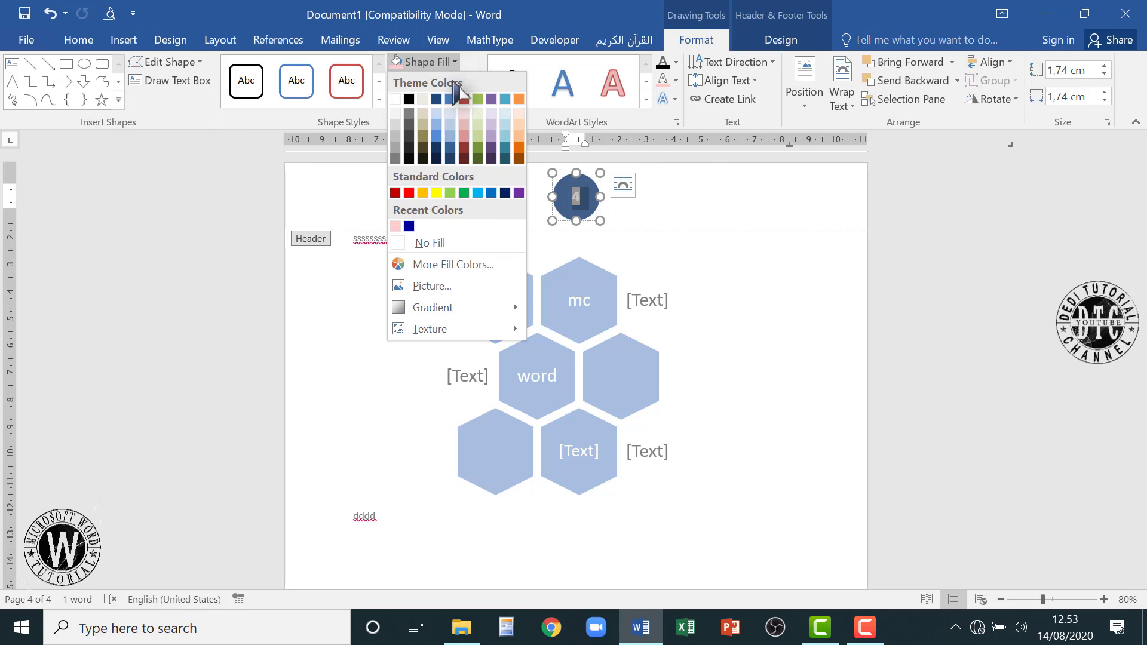
click(436, 192)
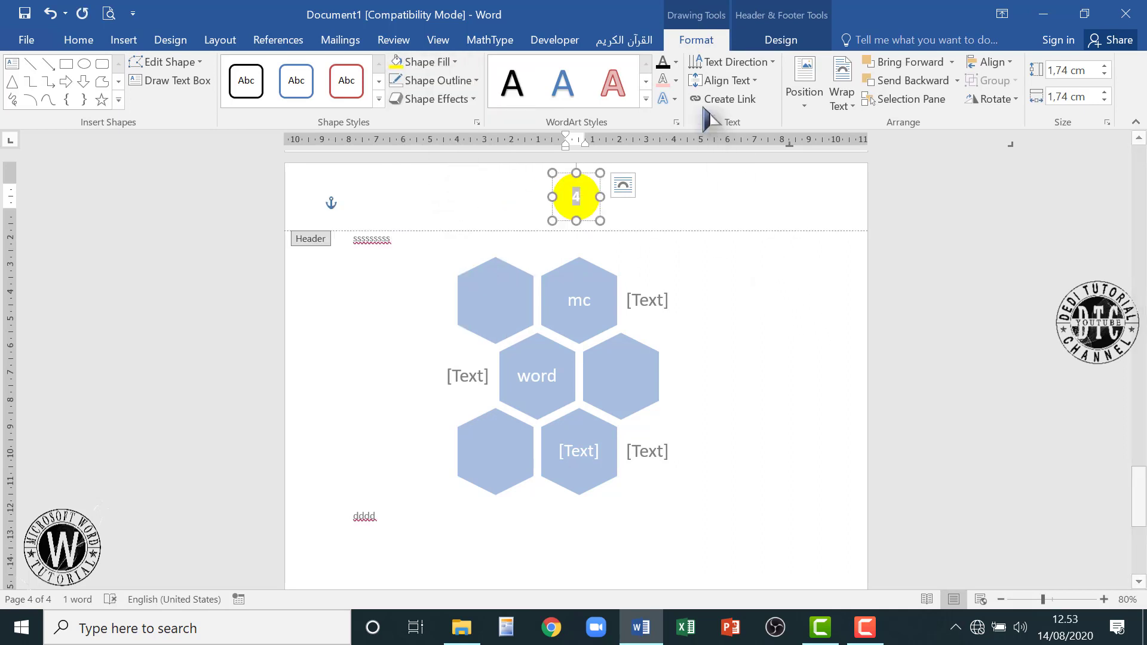
click(799, 42)
click(926, 108)
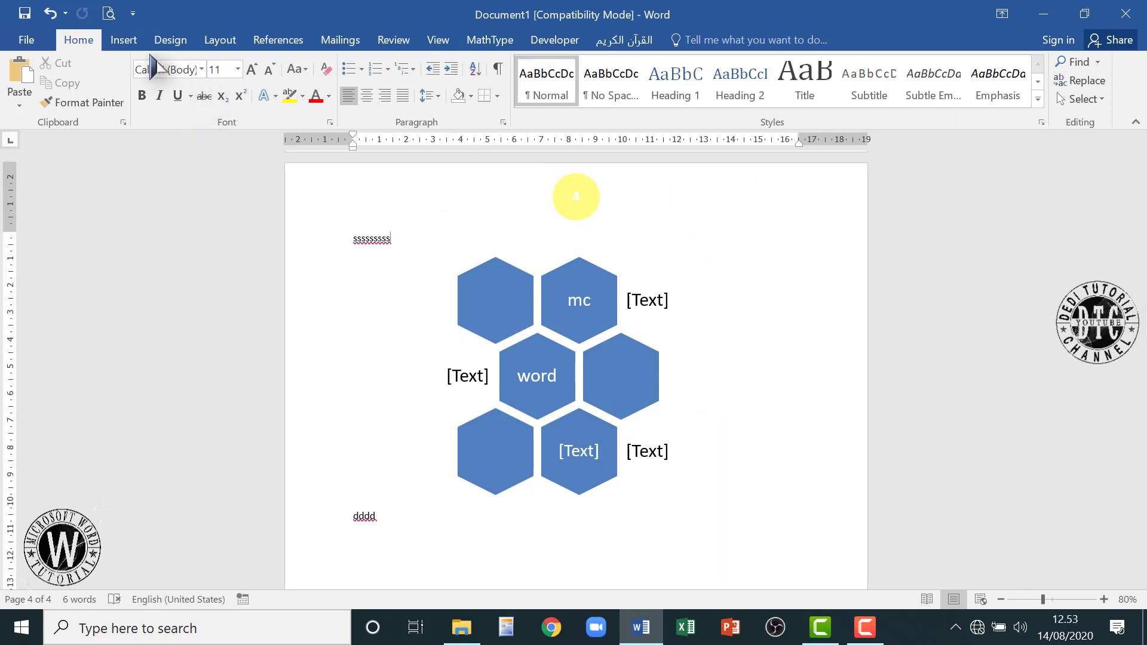
click(123, 40)
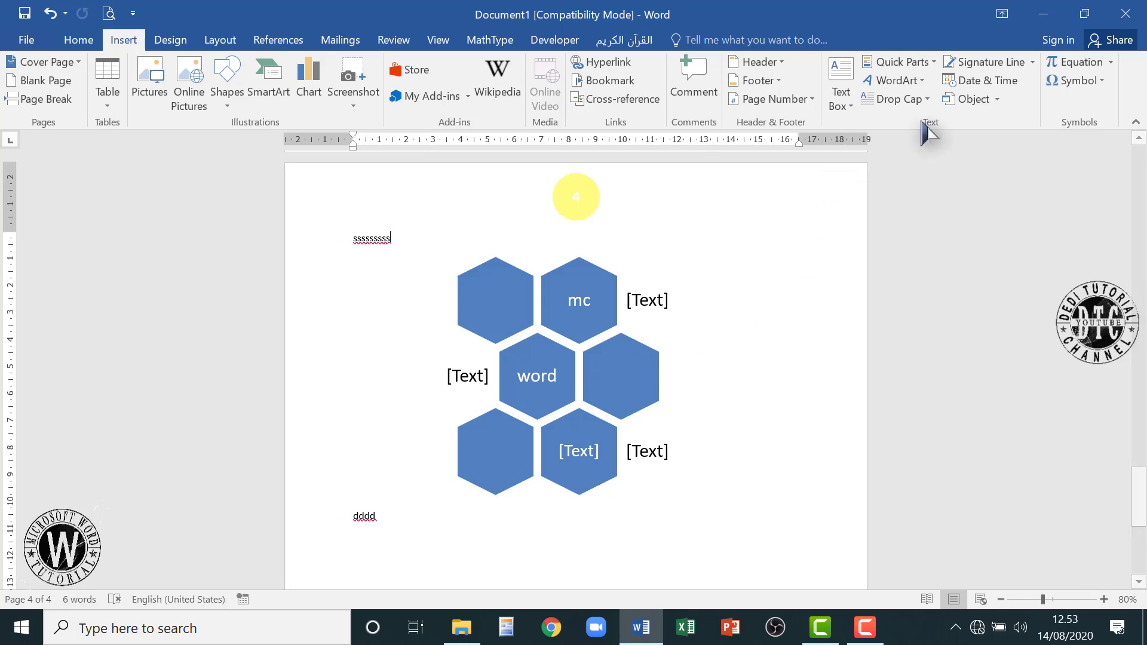
click(934, 99)
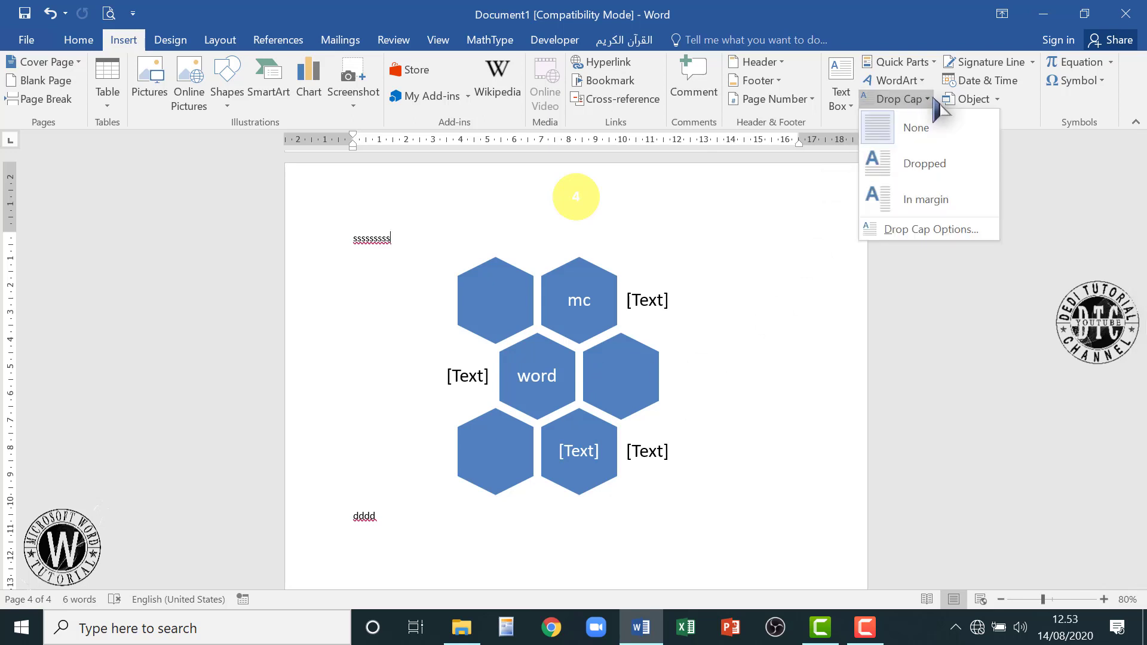
click(935, 100)
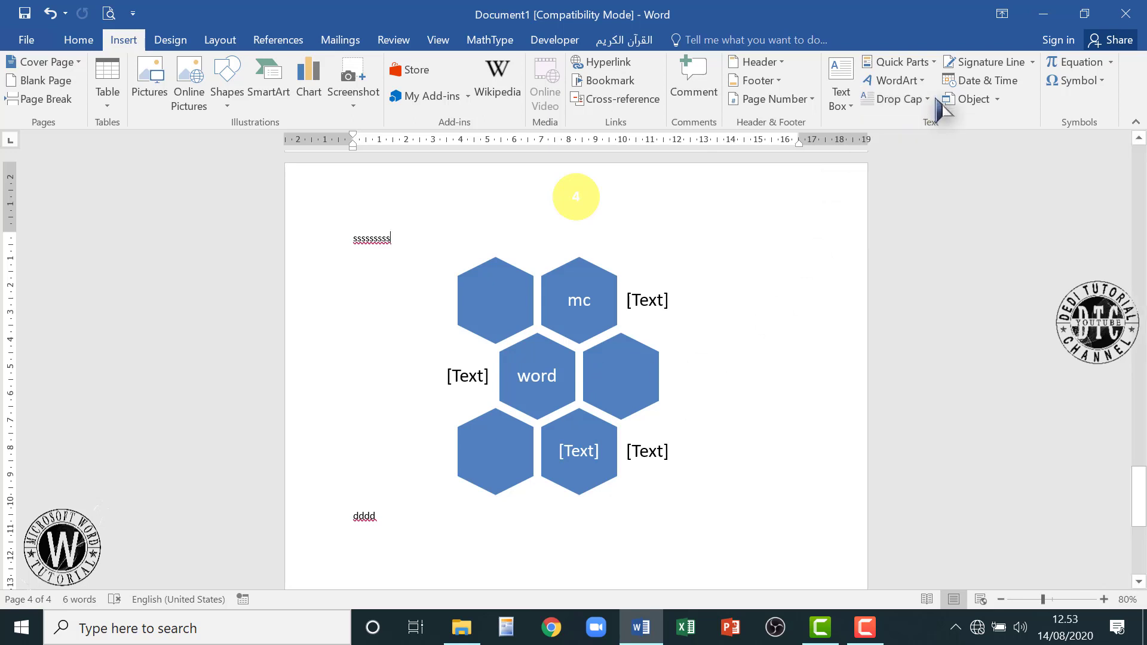
Try a Banded Sidebar text box on page 4, and undo its insertion.
click(850, 107)
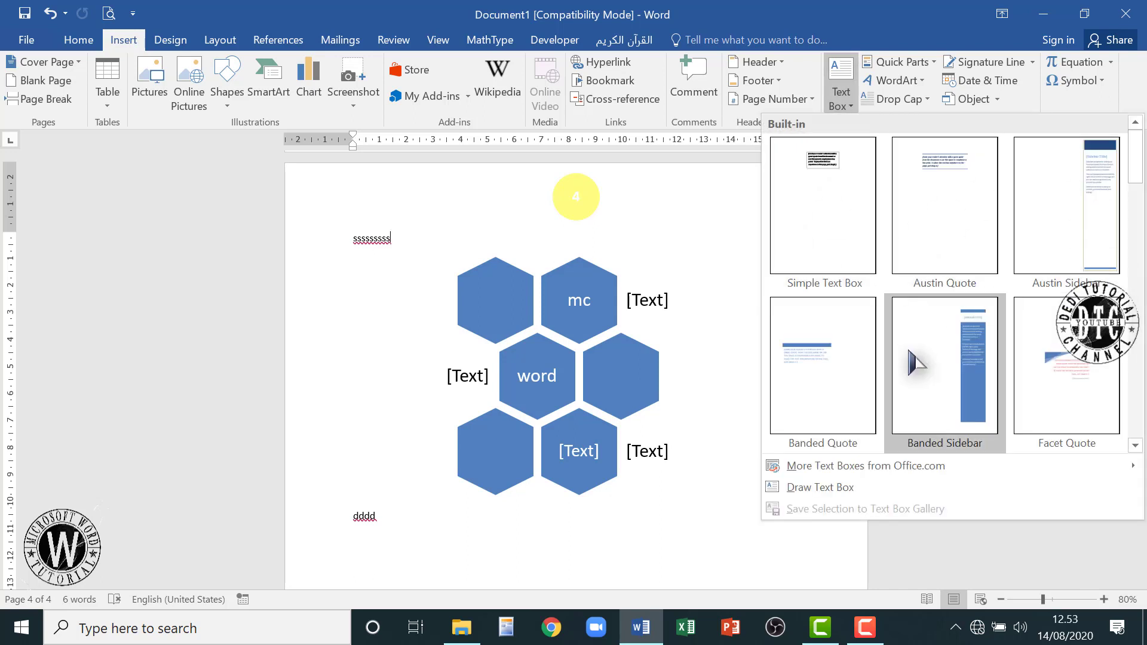
click(958, 371)
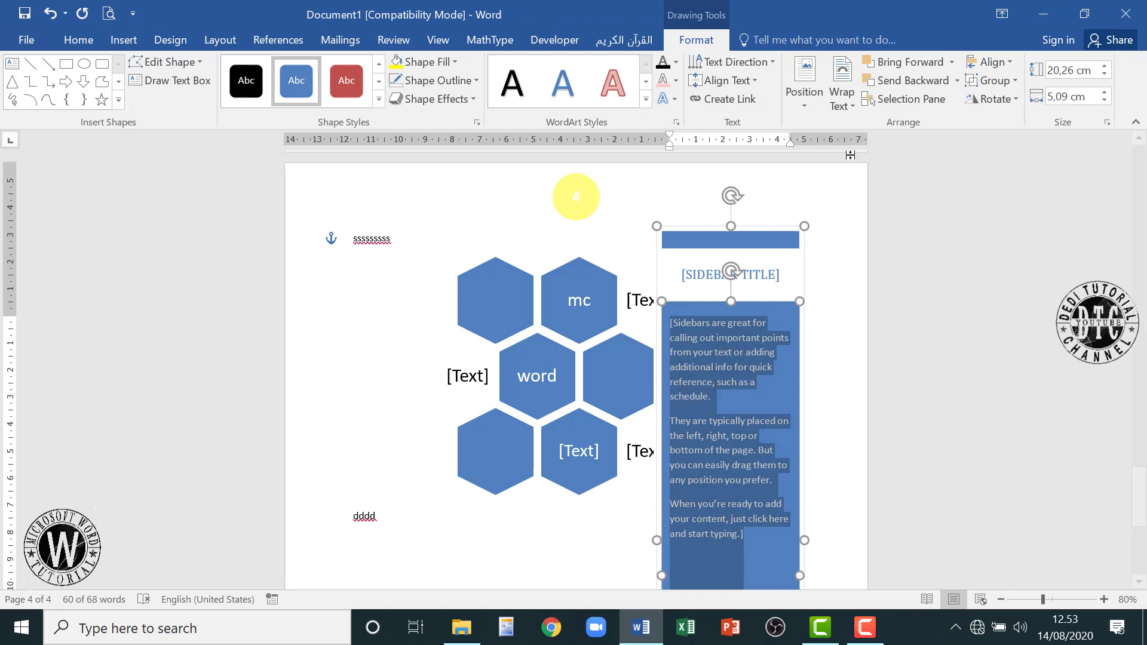
click(50, 13)
click(124, 40)
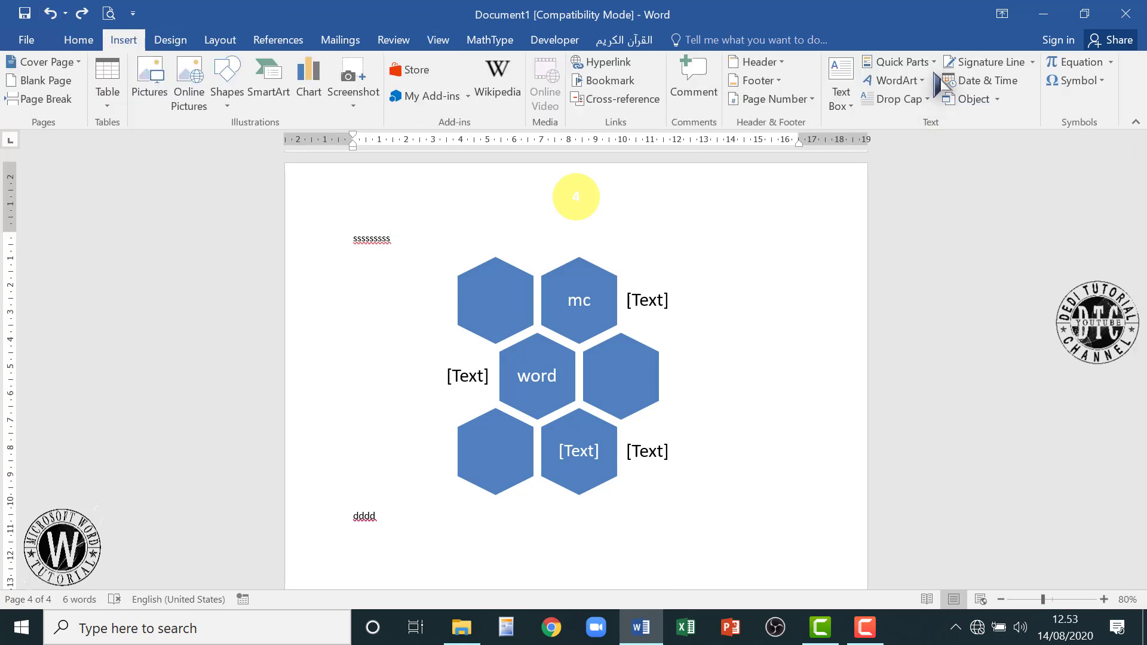
click(899, 61)
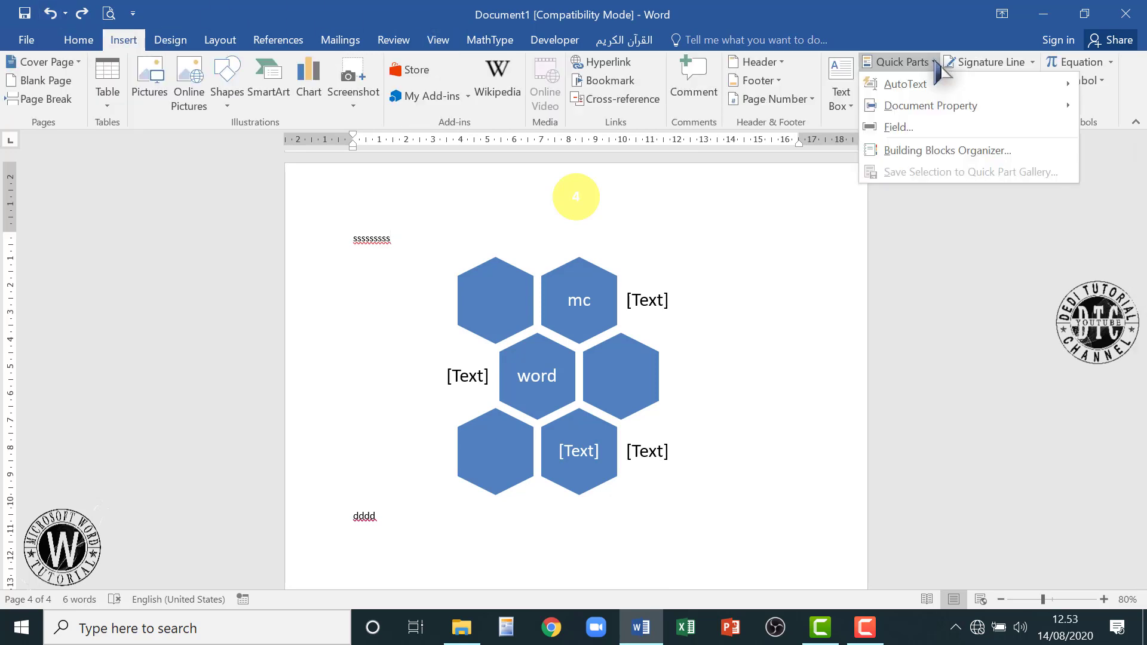
click(844, 242)
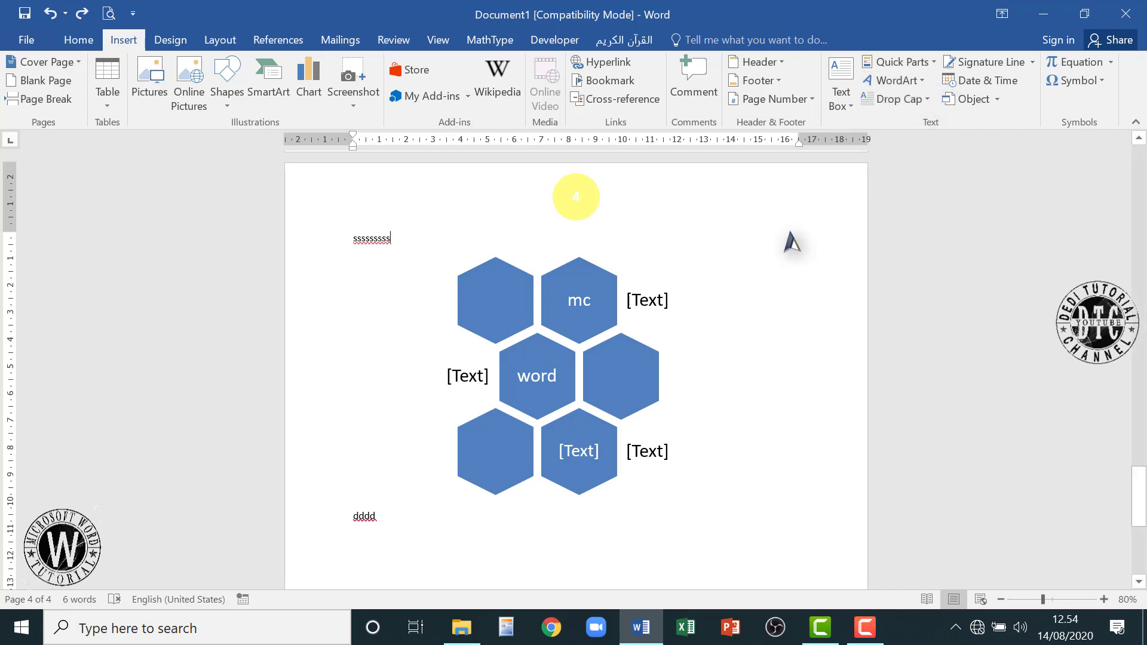
Insert WordArt in the light red style with a red outline, and place it just below the hexagon SmartArt.
click(926, 79)
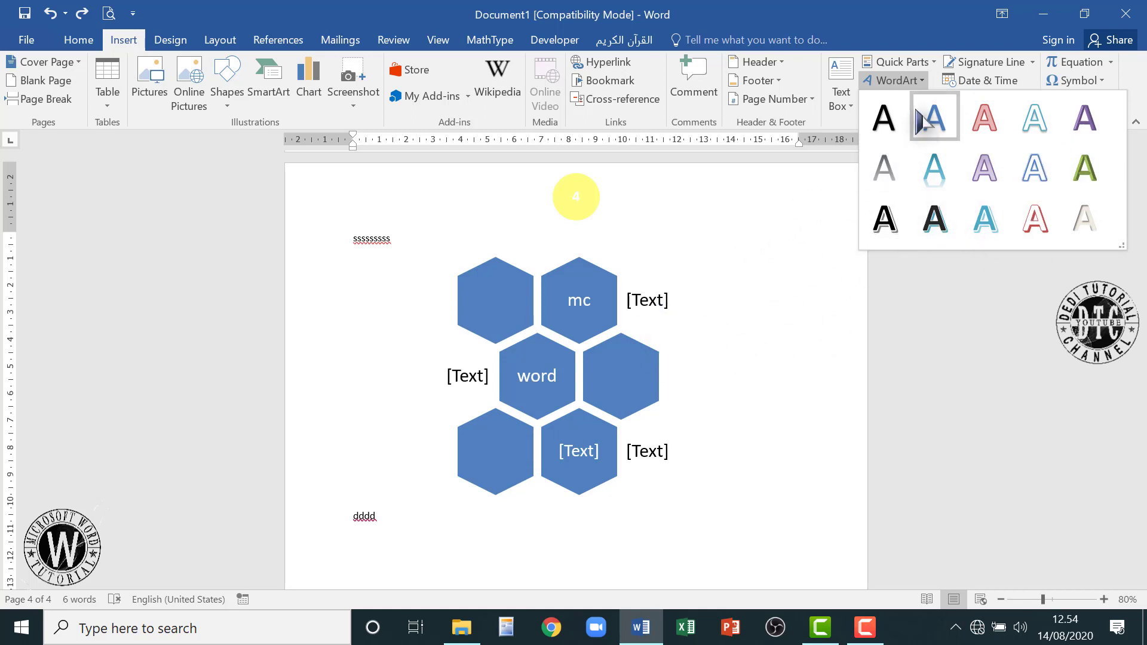
click(844, 310)
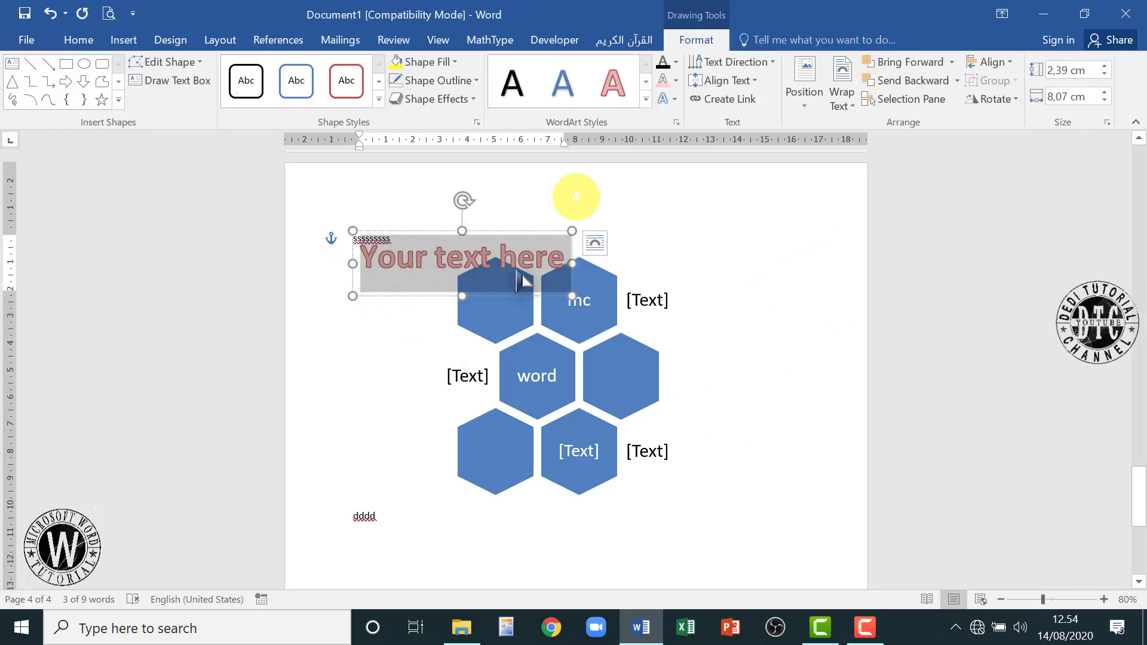
drag(524, 232, 639, 504)
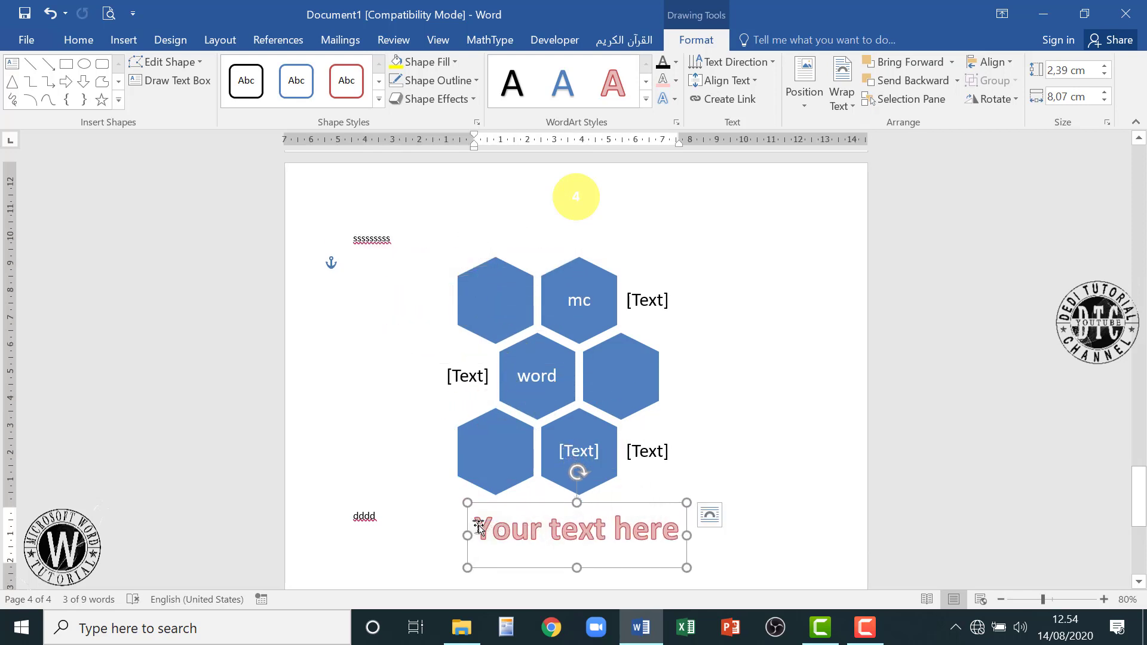
Replace the WordArt's placeholder text below the hexagon SmartArt with "Microsoft word".
drag(478, 527, 684, 531)
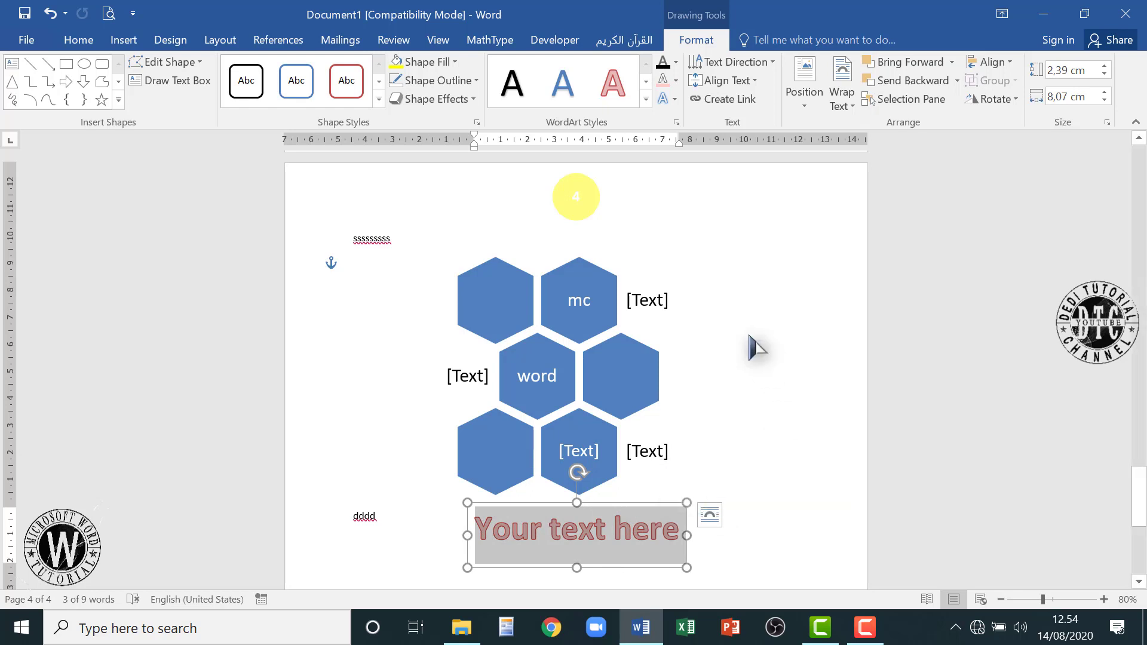
click(549, 526)
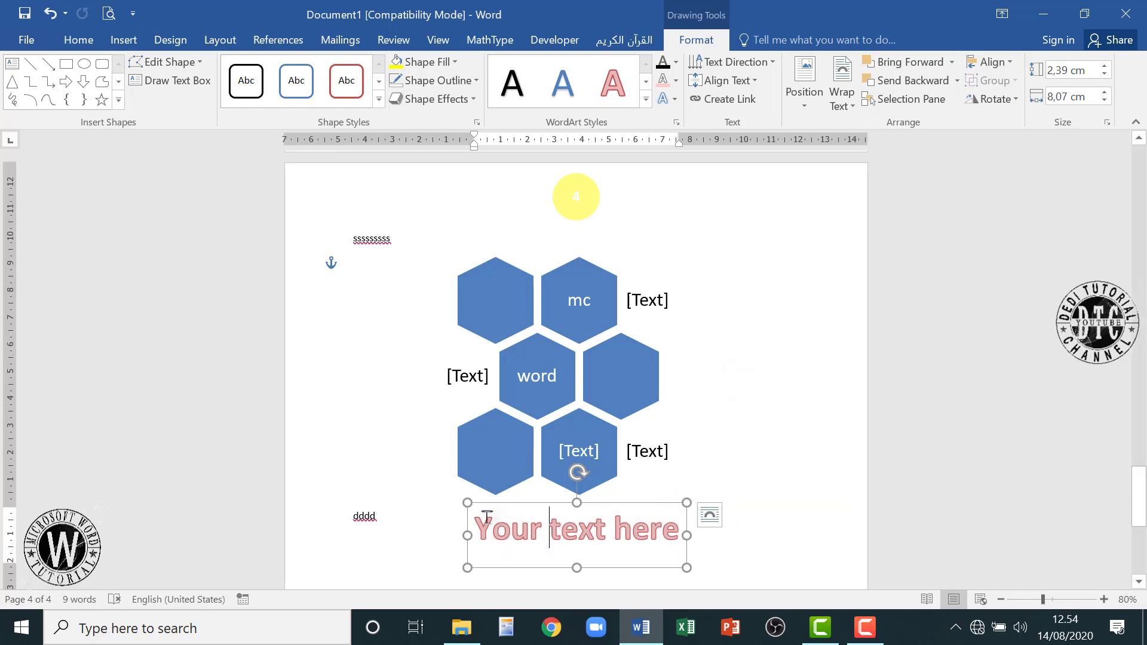
drag(481, 524, 641, 520)
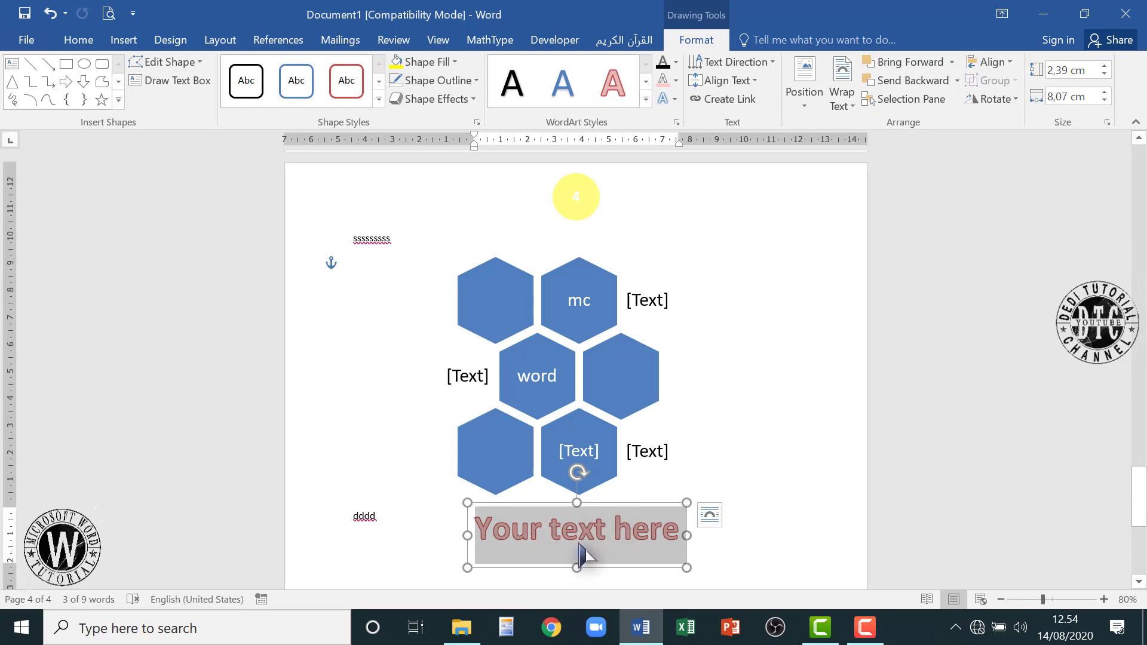
text(micro)
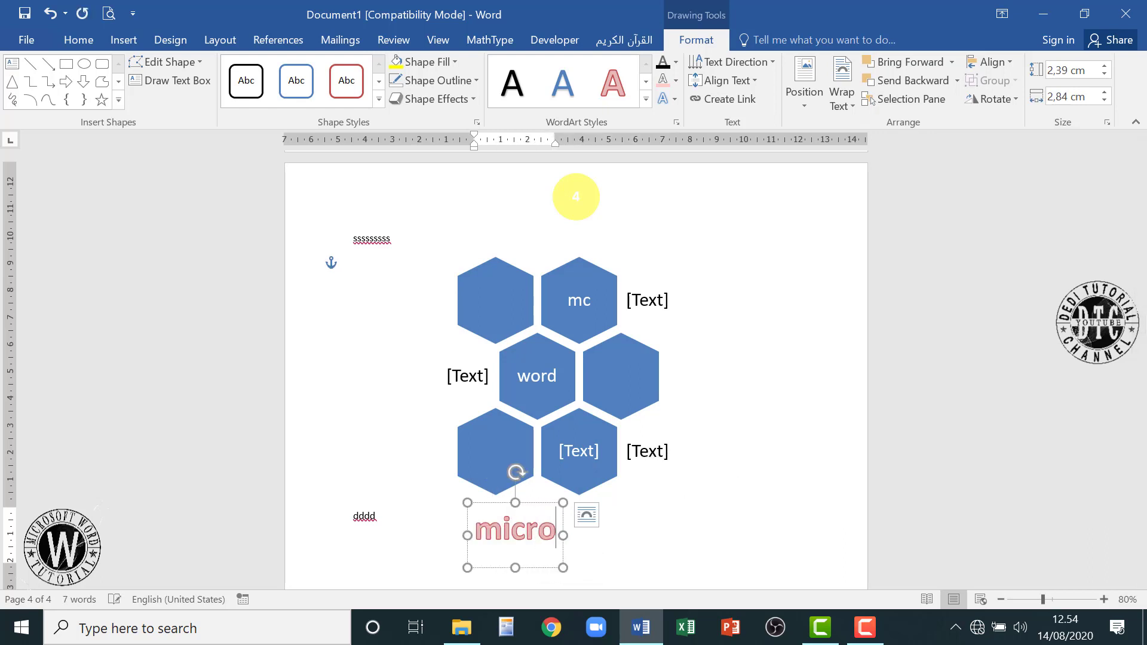
text(soft )
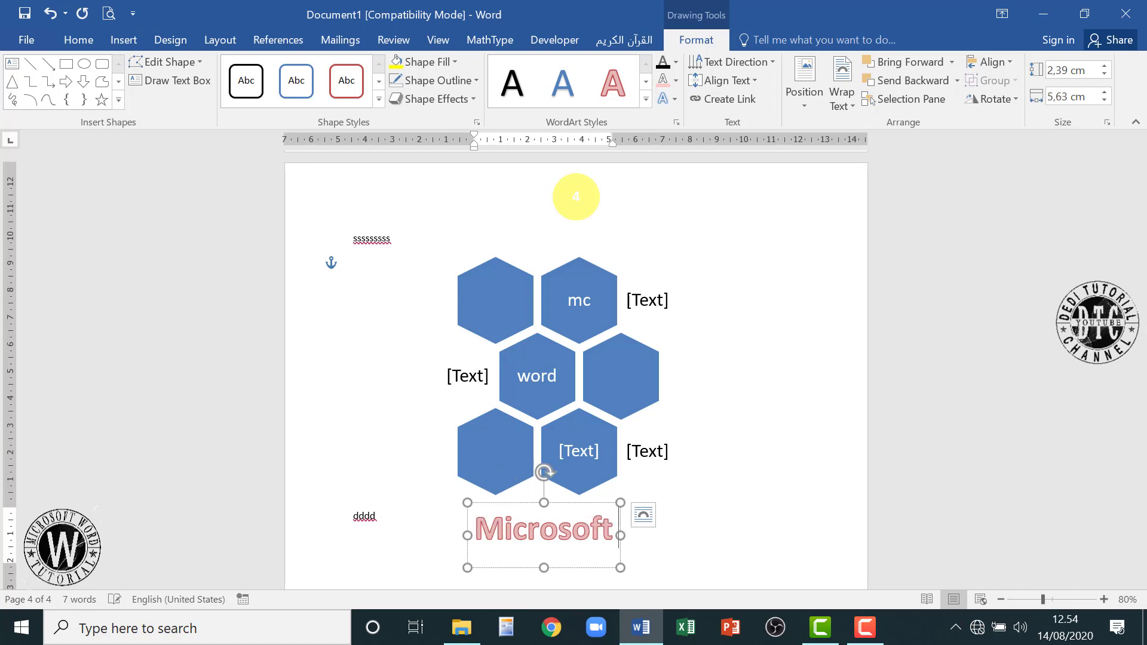
text(word)
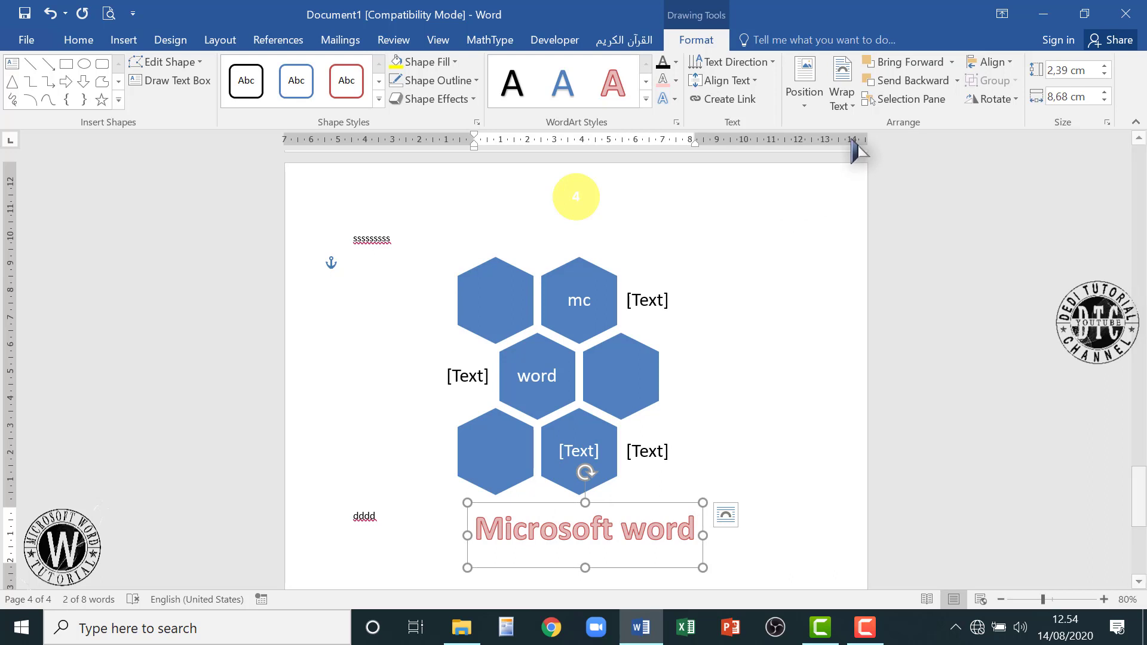
Apply the blue gradient WordArt style with reflection, enlarge its frame to about 4.31 by 11.13 cm, and centre it beneath the hexagons.
click(645, 100)
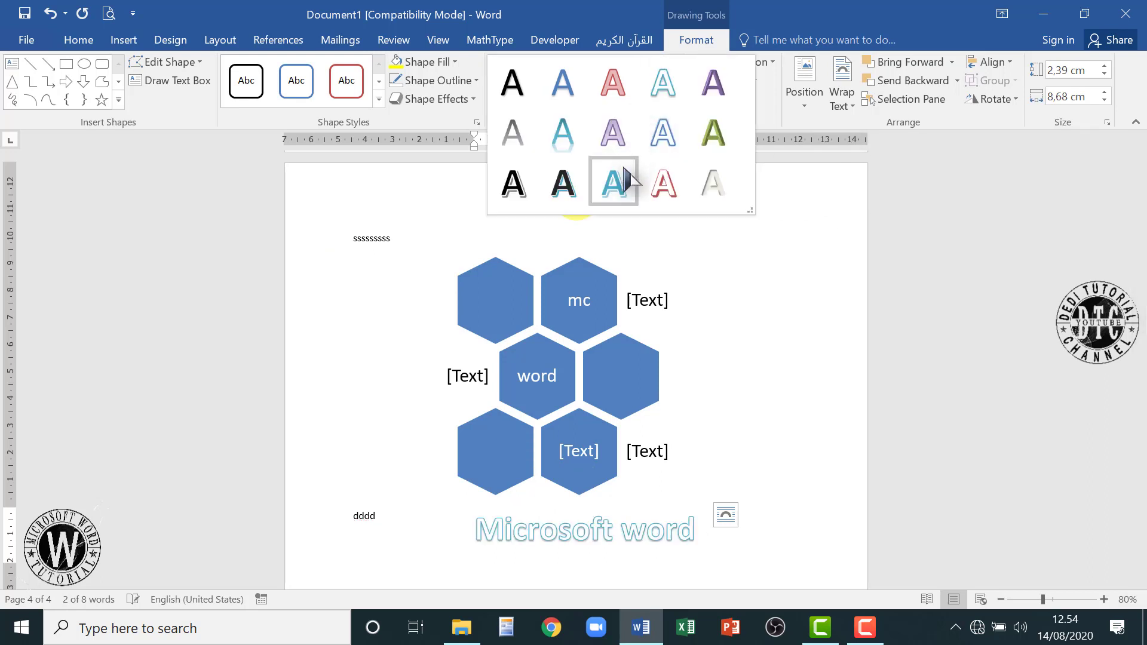
click(574, 144)
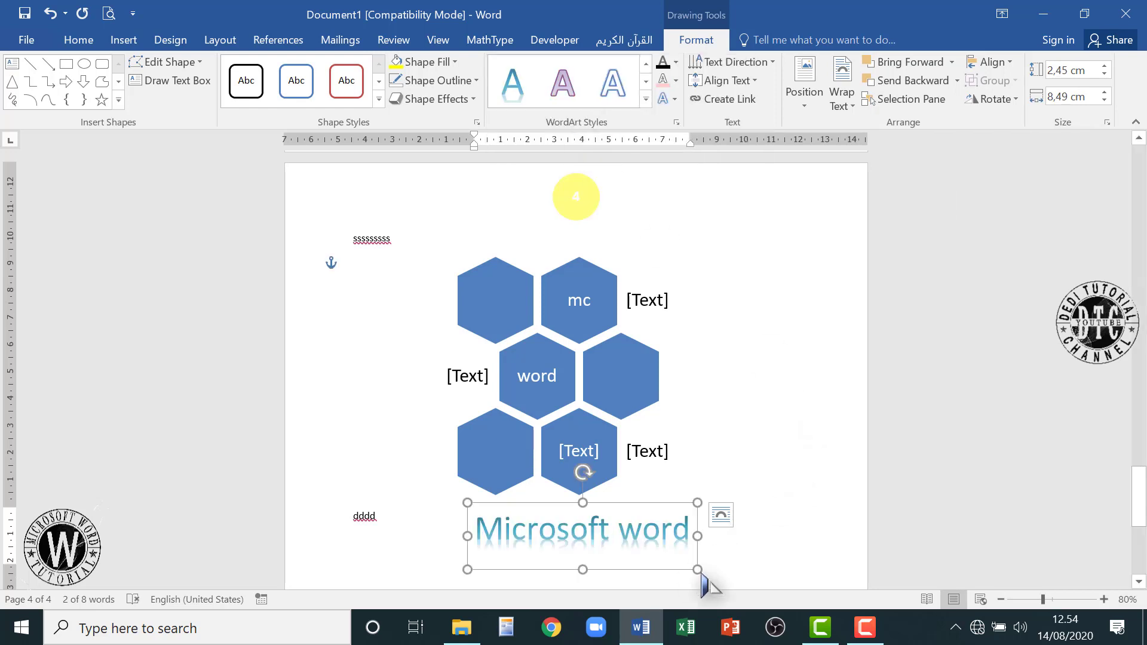
drag(697, 569, 769, 606)
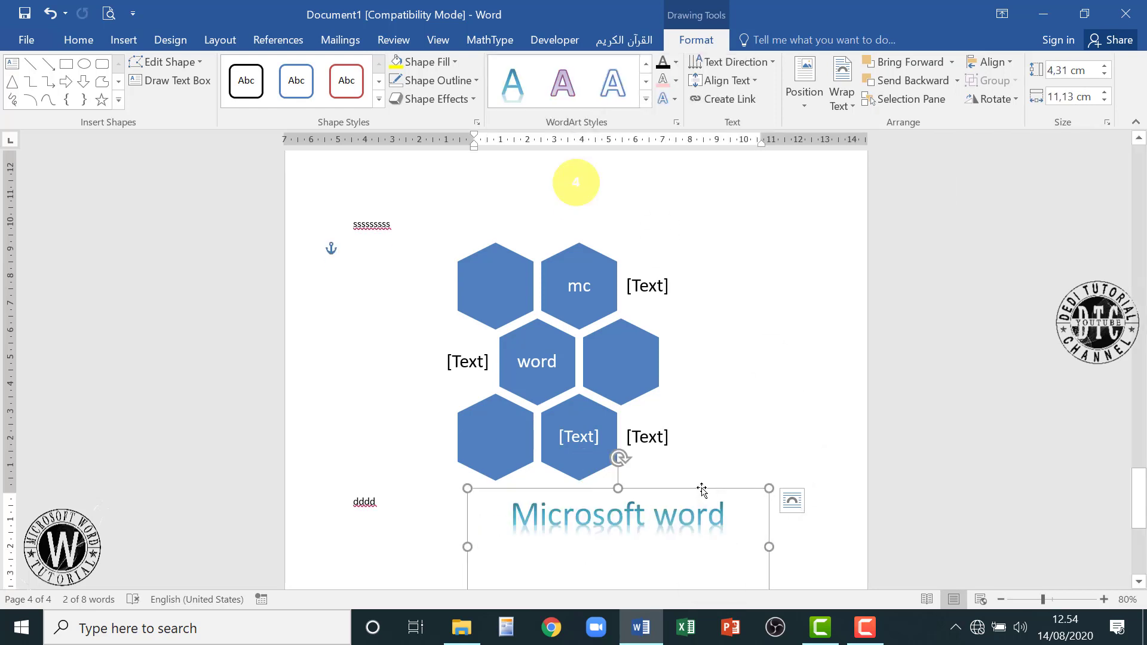
drag(702, 489, 633, 480)
scroll(770, 486, down, 5)
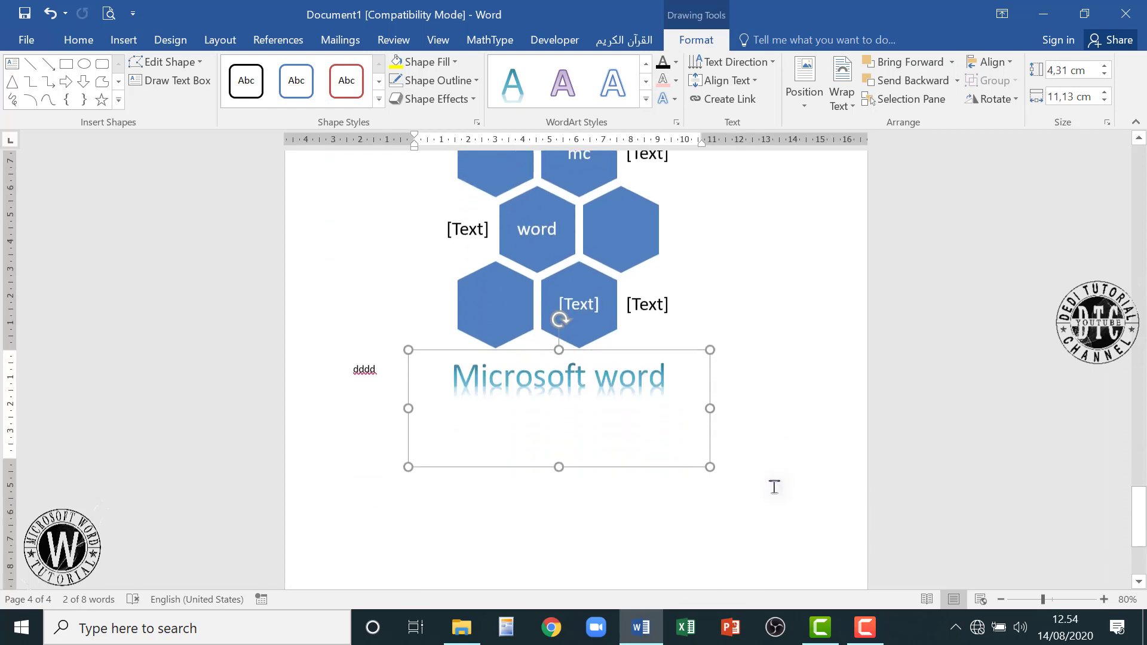
Fill the WordArt text with the standard purple, outline it in the recent dark blue, and deselect it.
click(675, 63)
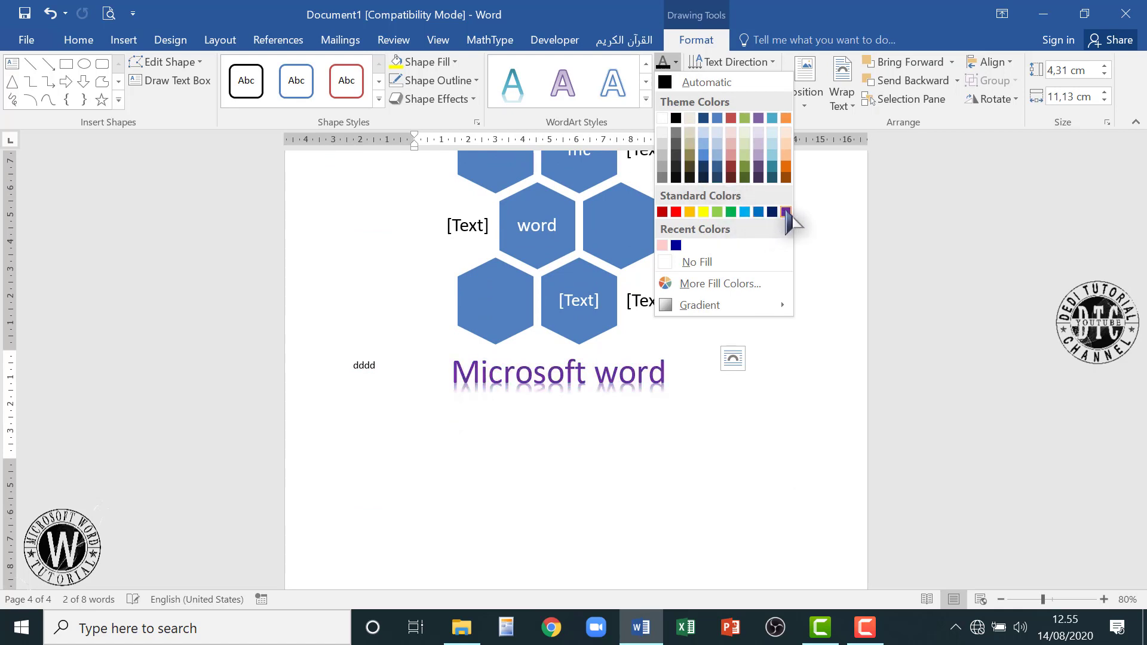
key(Escape)
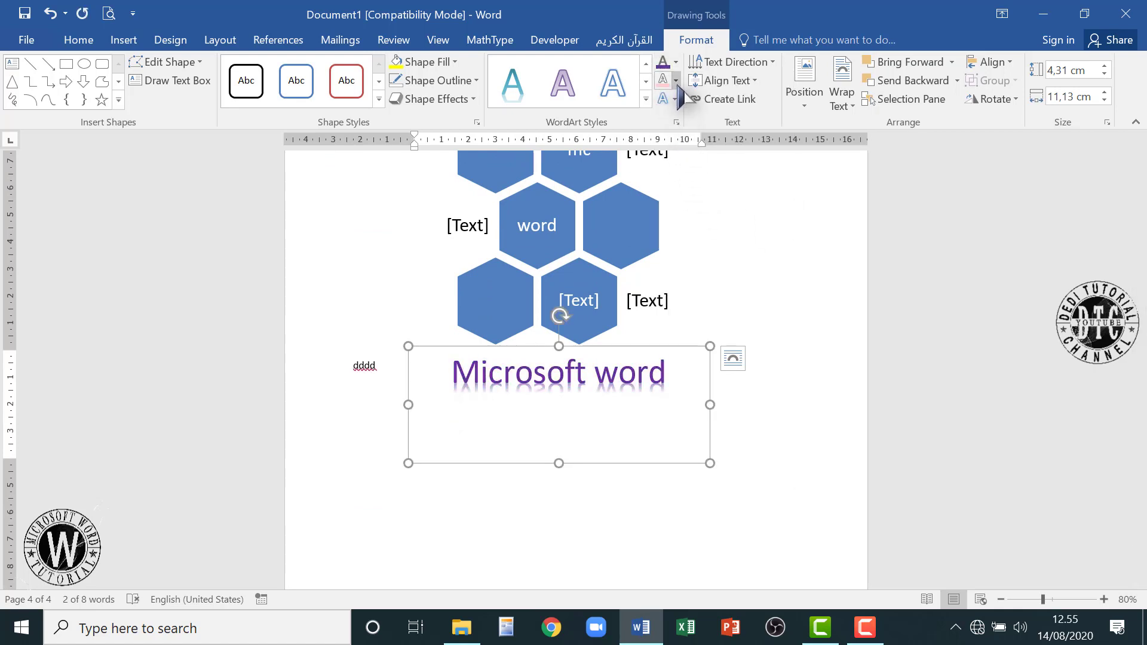
click(677, 82)
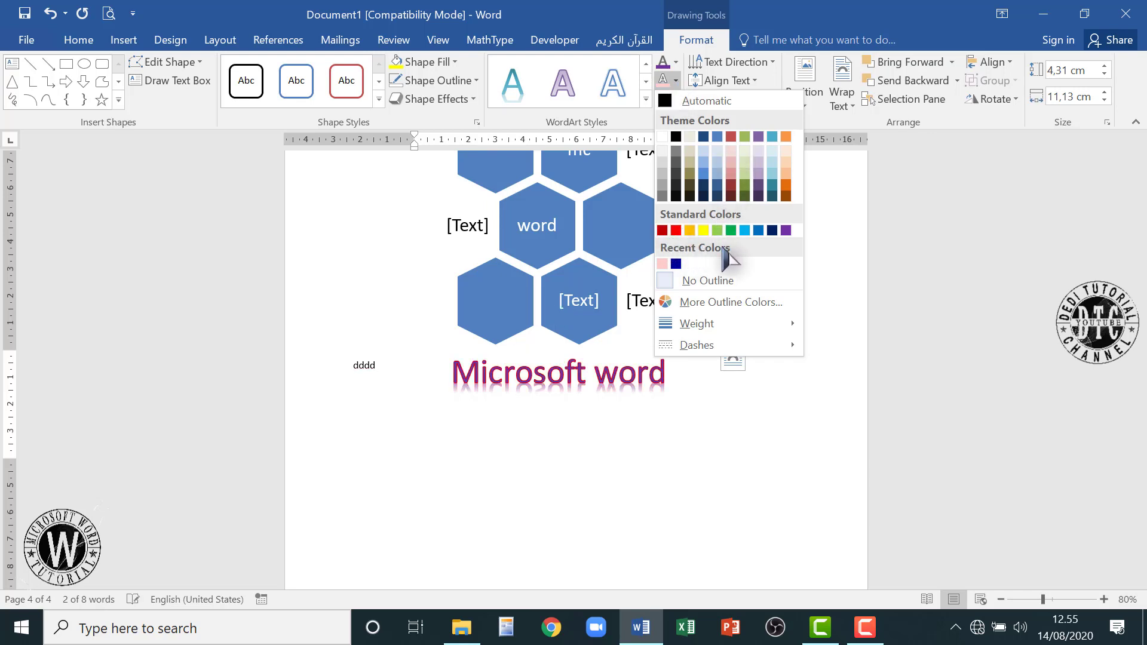
click(692, 278)
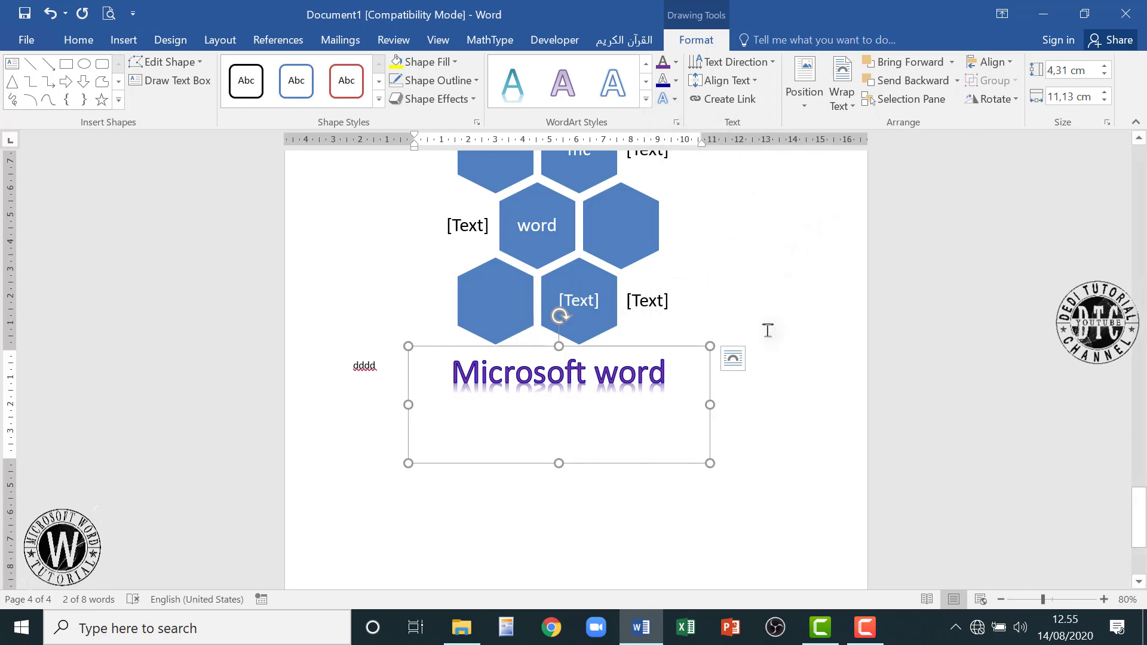
click(747, 299)
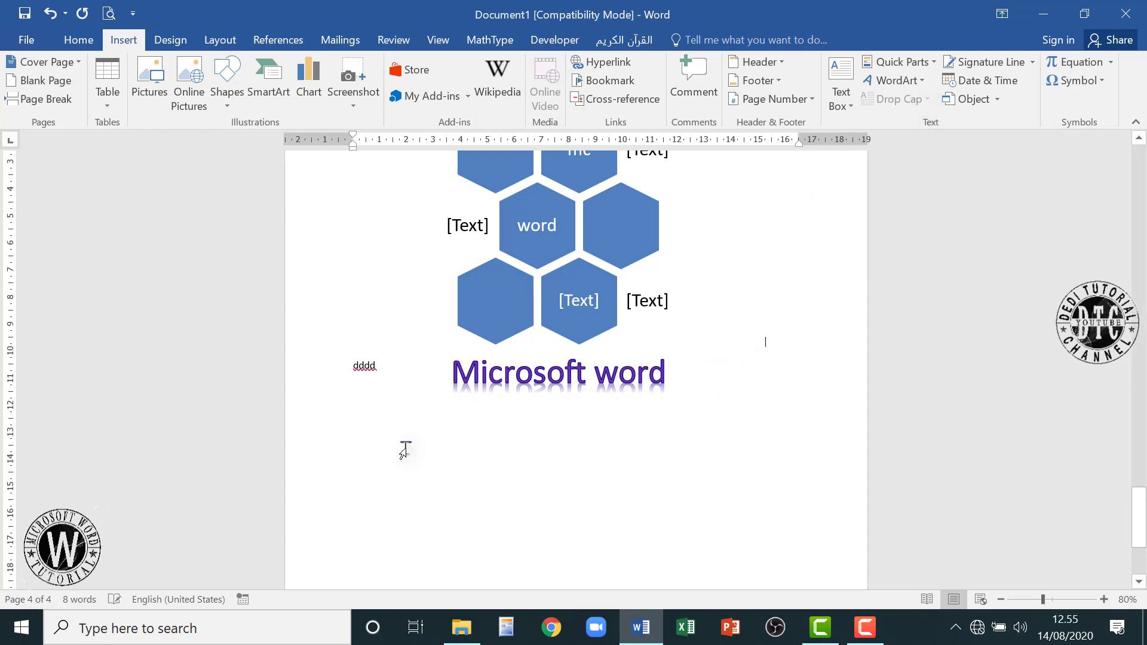
Enter a long unbroken row of the letter d as sample text at the start of page 3.
scroll(424, 430, up, 15)
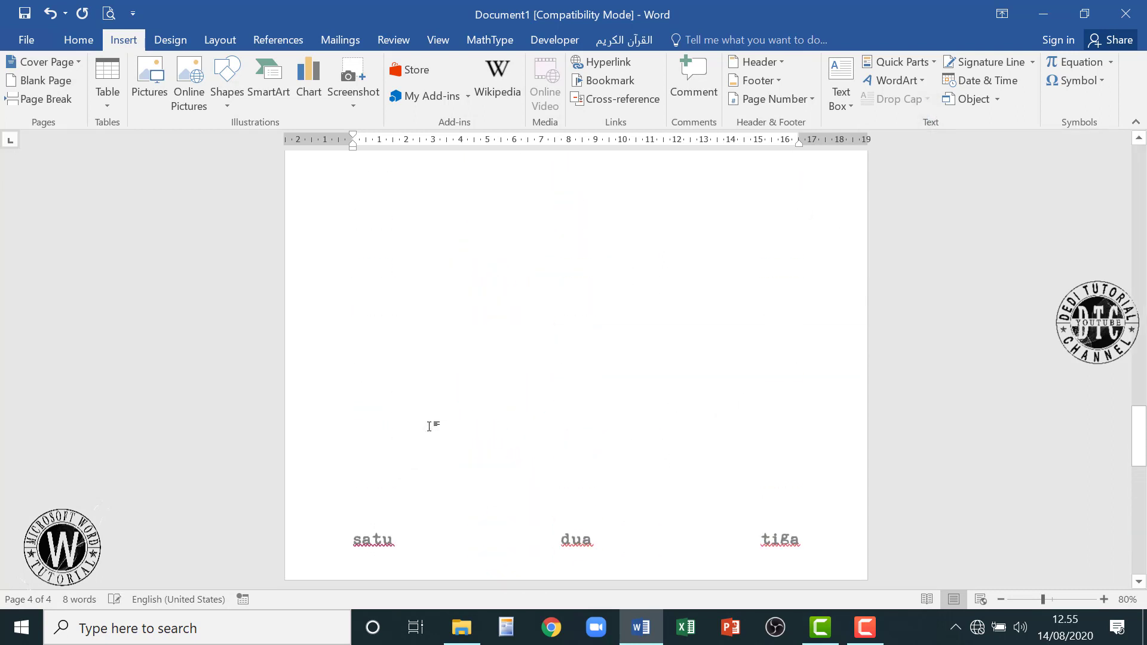
scroll(429, 427, up, 4)
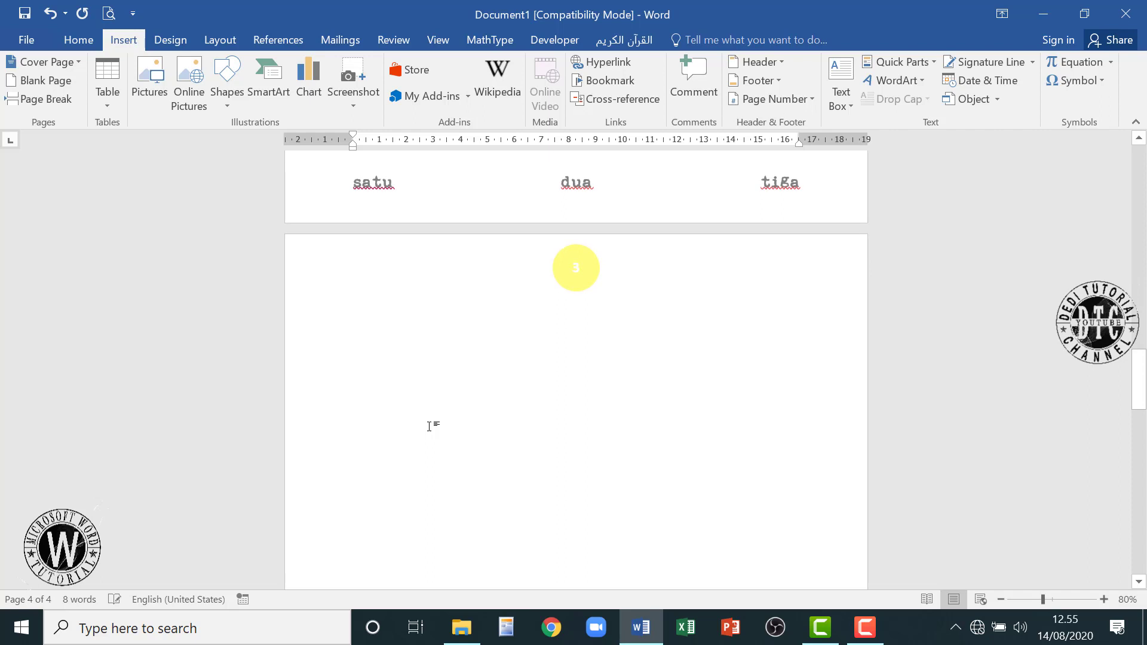
click(412, 352)
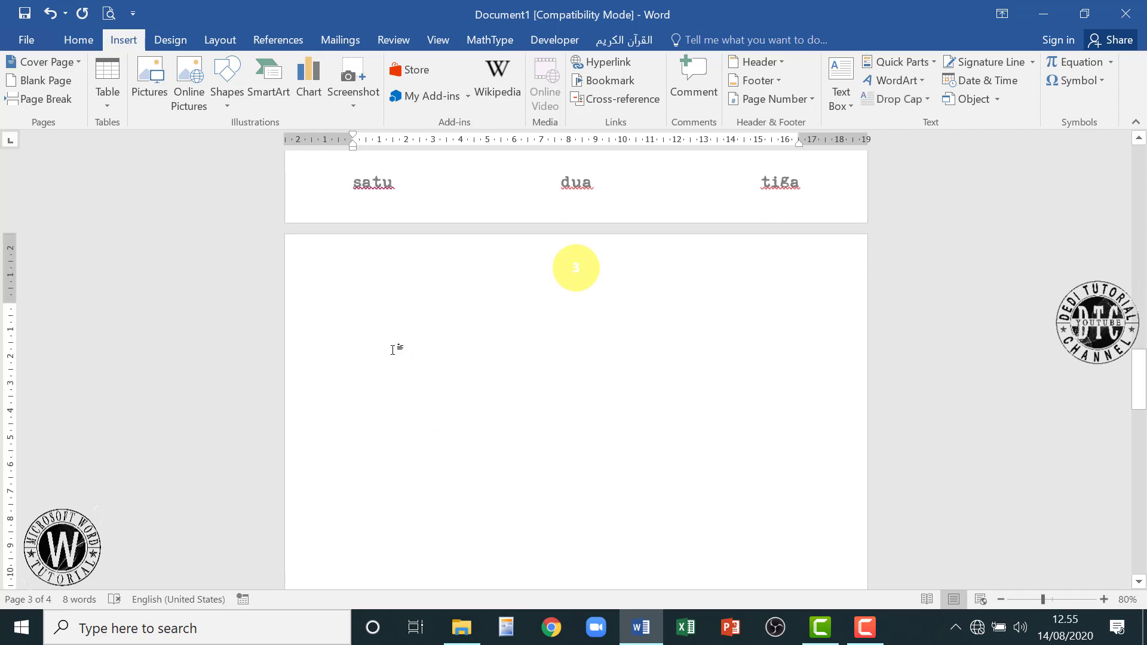
text(ddddddddddddddddddddddddddddddddddddd)
Enlarge the row of d's on page 3 to font size 28.
drag(354, 198, 812, 198)
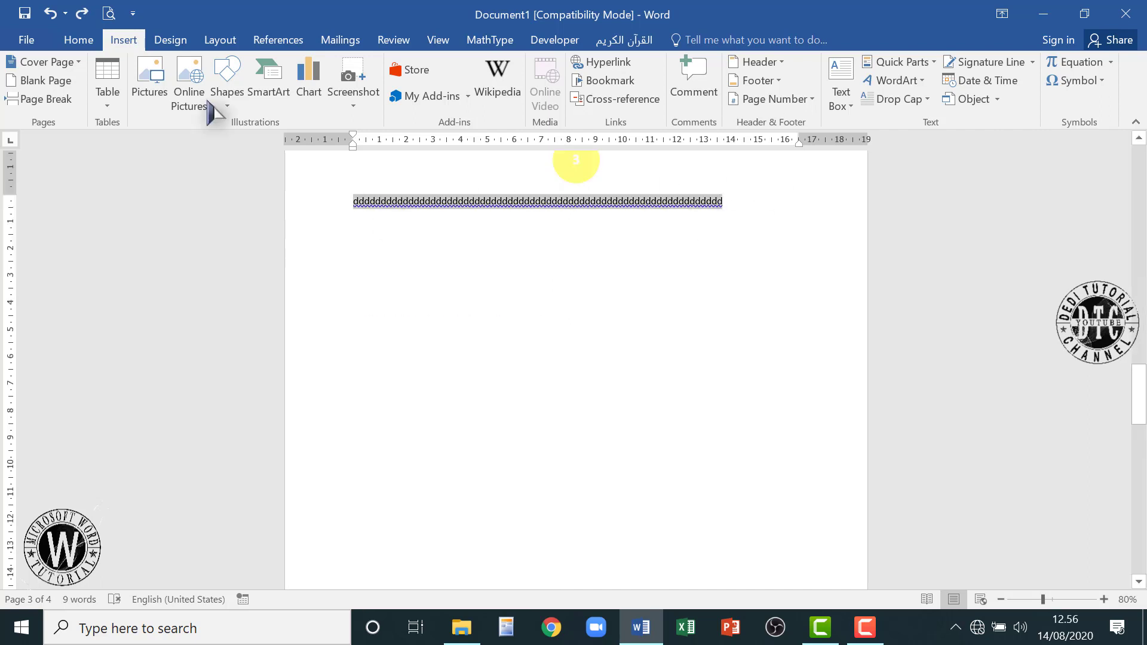
click(79, 39)
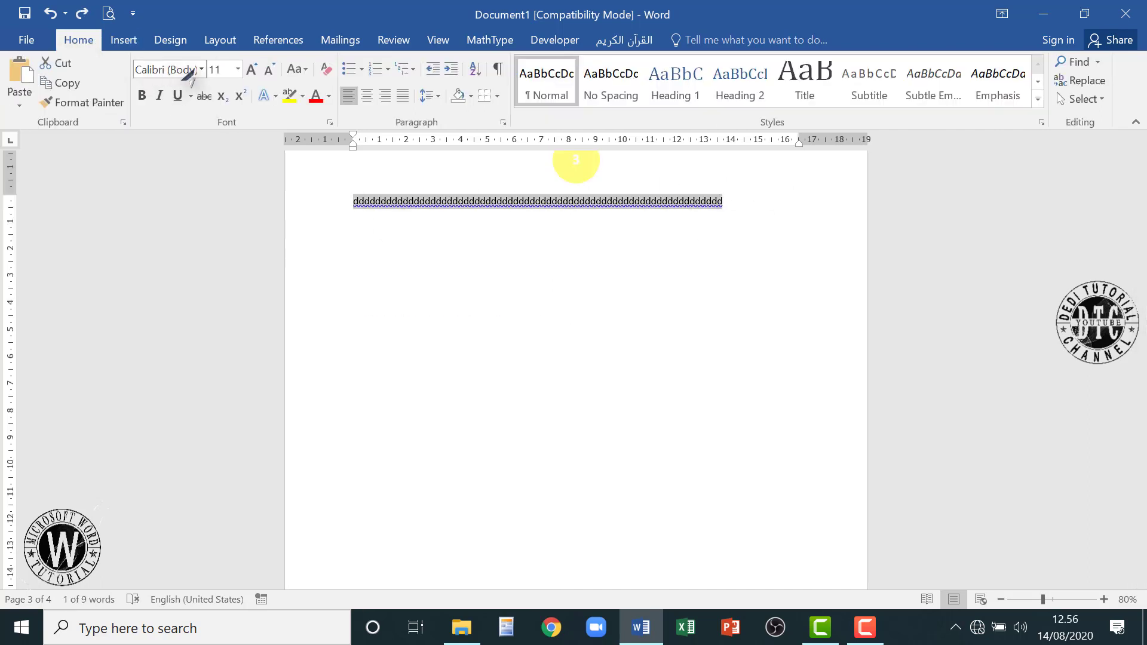
click(253, 72)
click(253, 71)
click(253, 72)
click(253, 72)
click(253, 71)
click(254, 72)
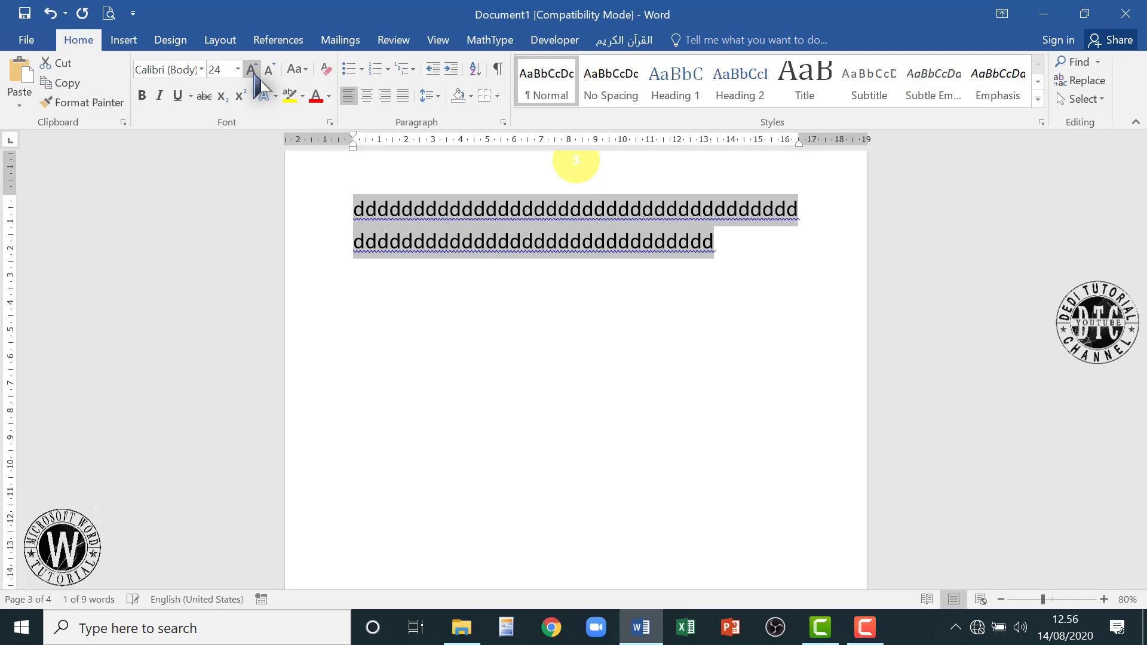
click(253, 72)
click(253, 72)
click(617, 320)
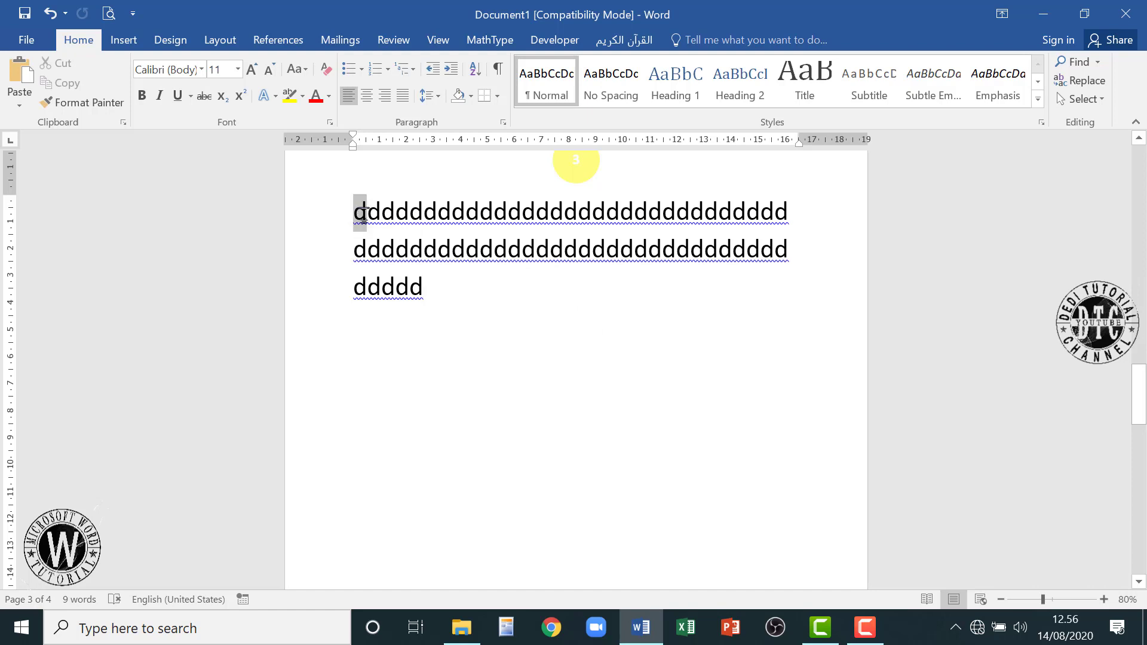
Turn the paragraph's first letter into a Dropped drop cap, and switch it to the In margin position.
drag(364, 214, 365, 214)
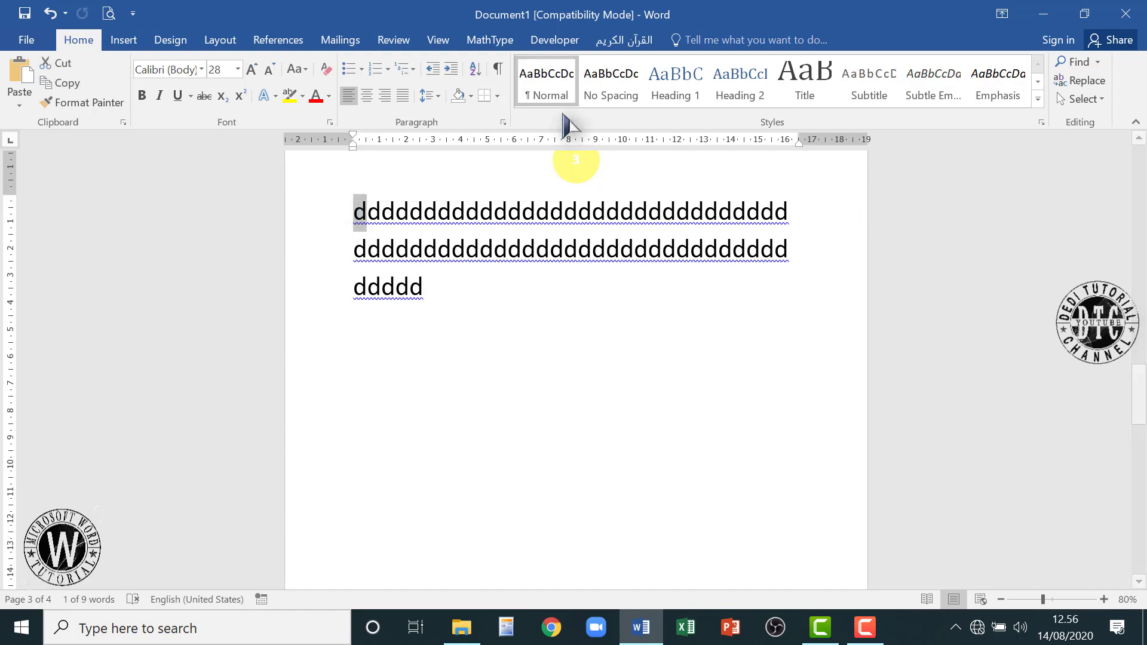
click(123, 40)
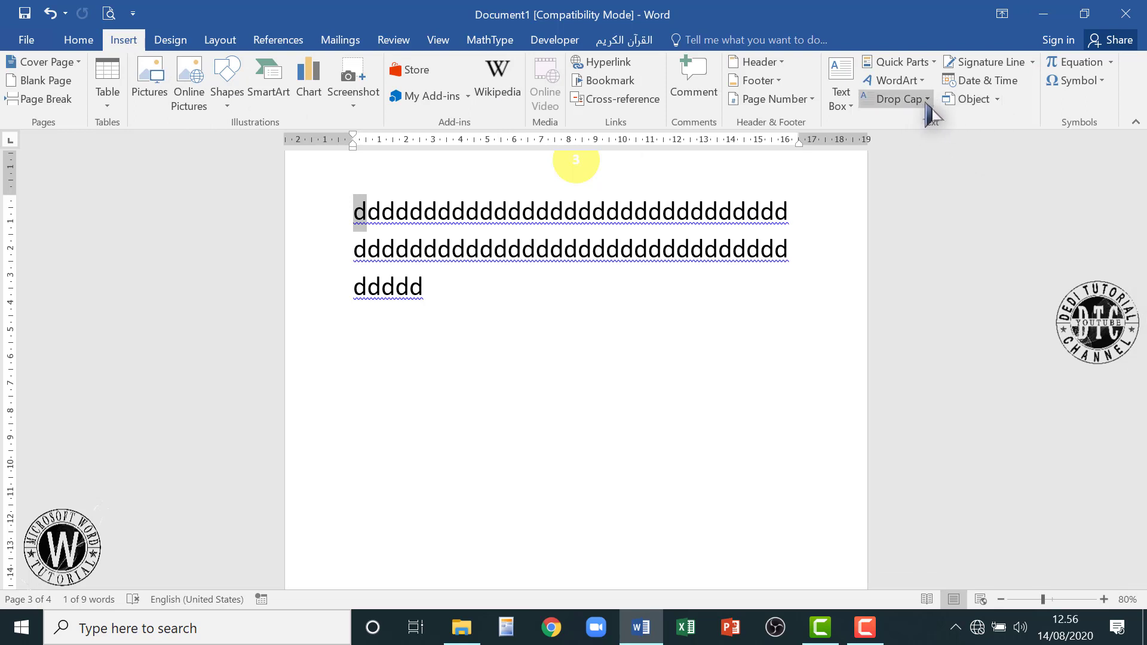
click(930, 100)
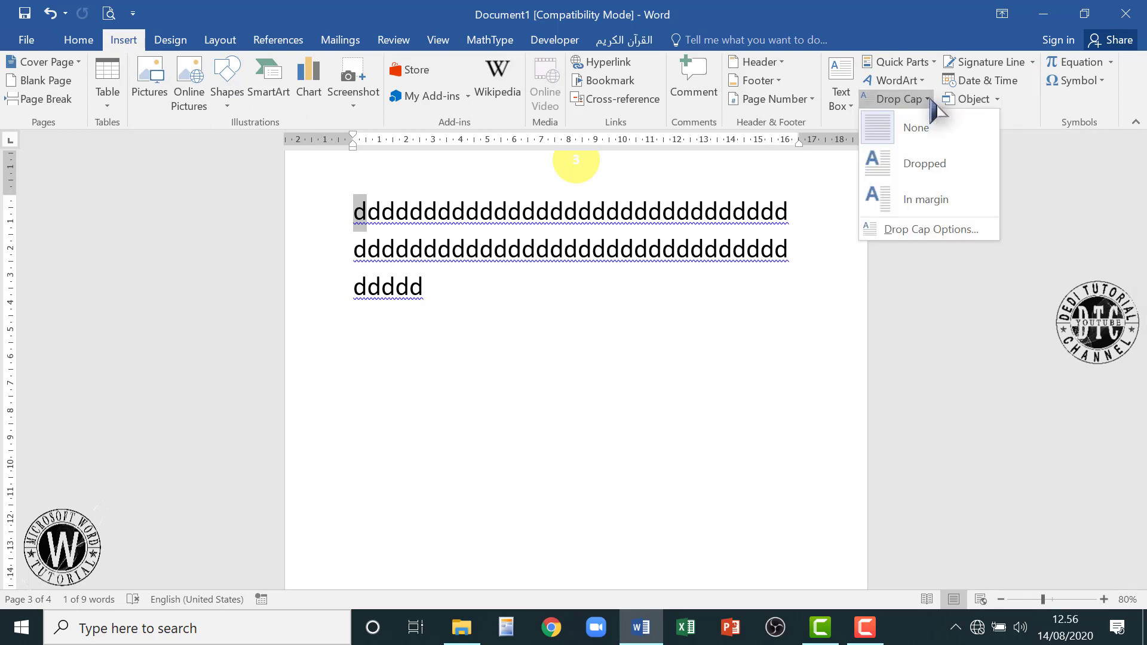
click(926, 160)
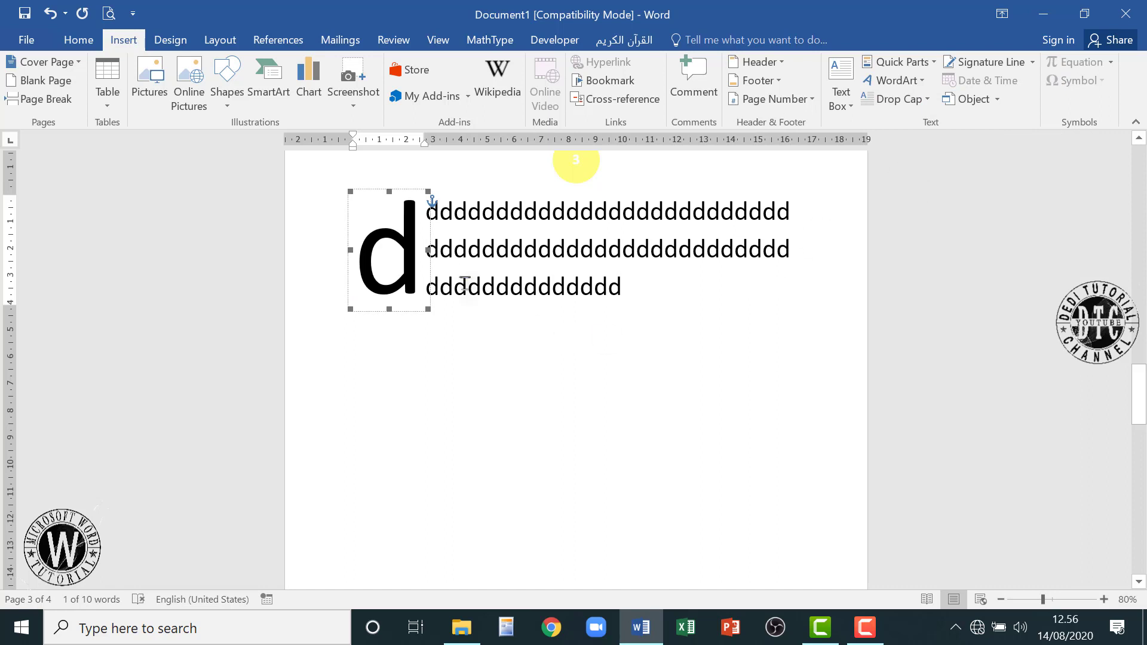
click(930, 99)
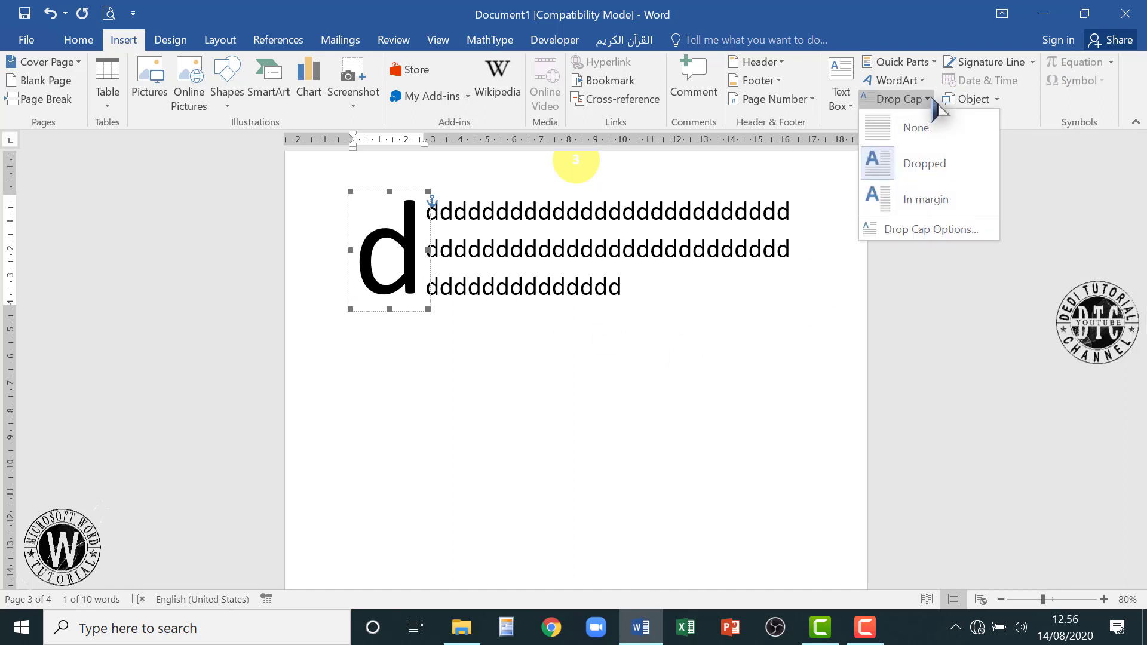
click(902, 203)
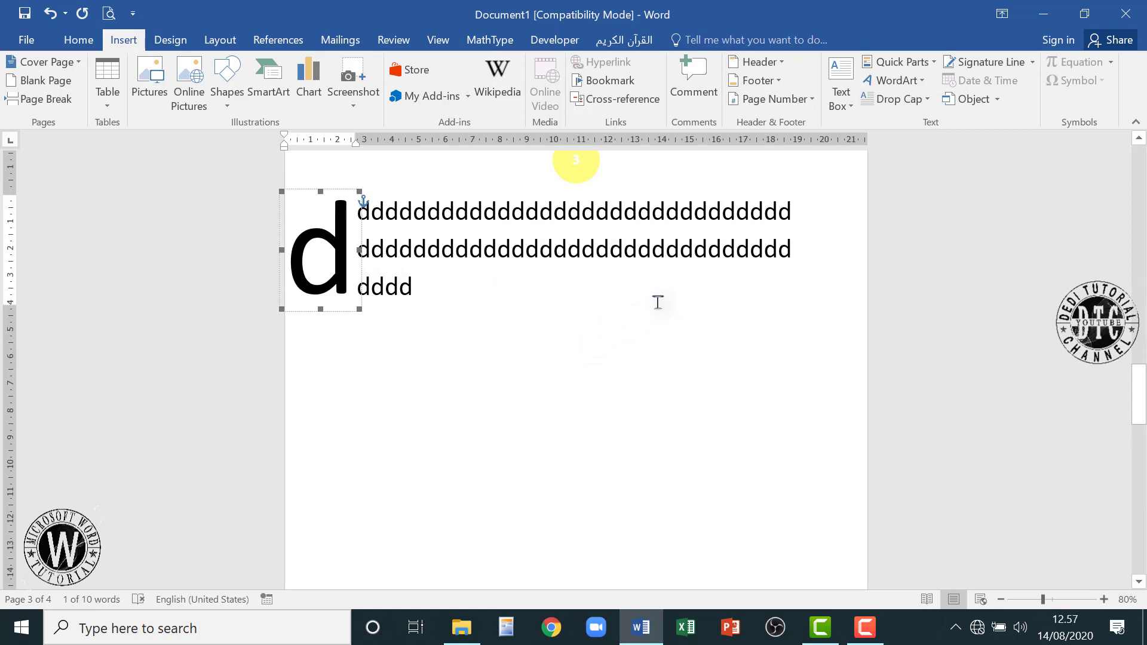
click(626, 341)
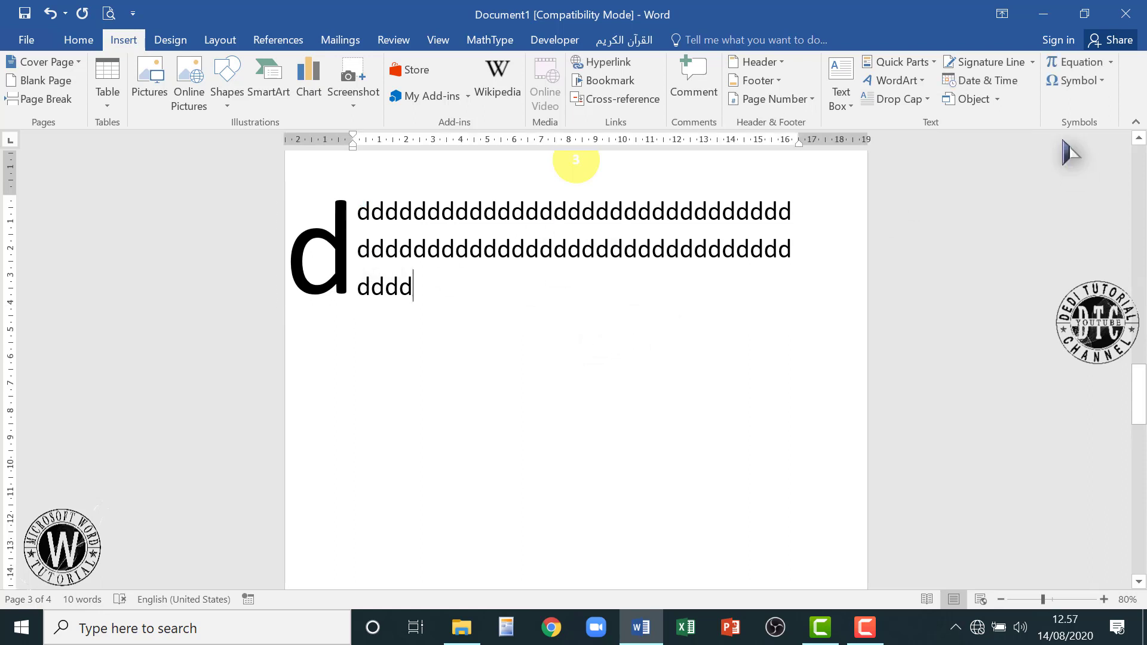
click(1033, 64)
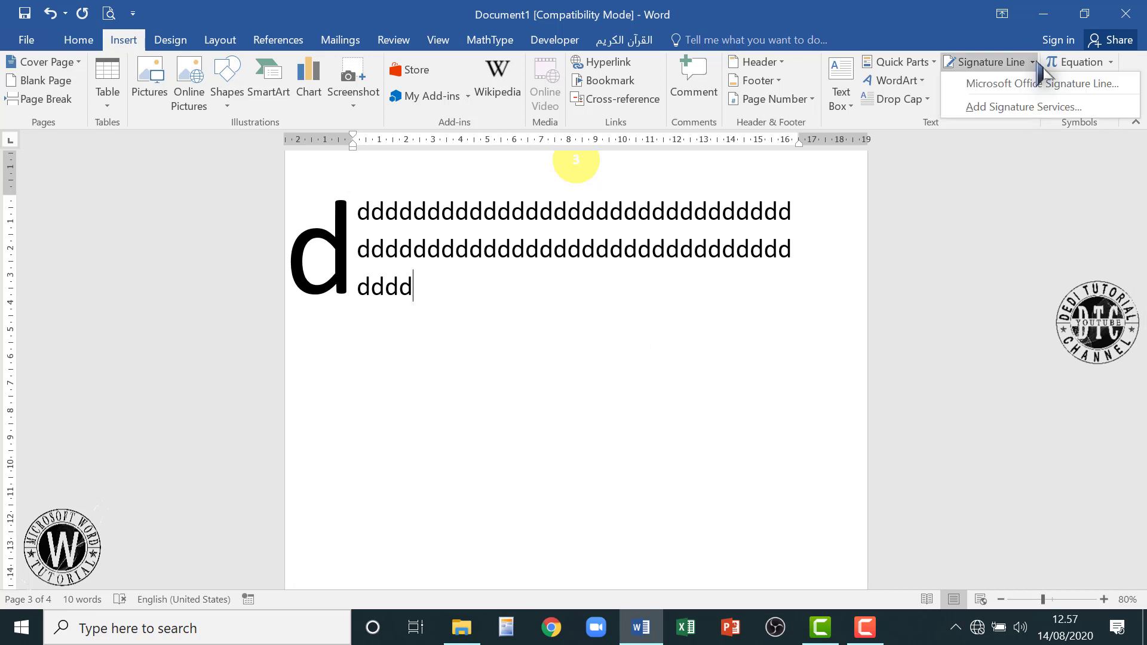
click(1042, 83)
click(613, 427)
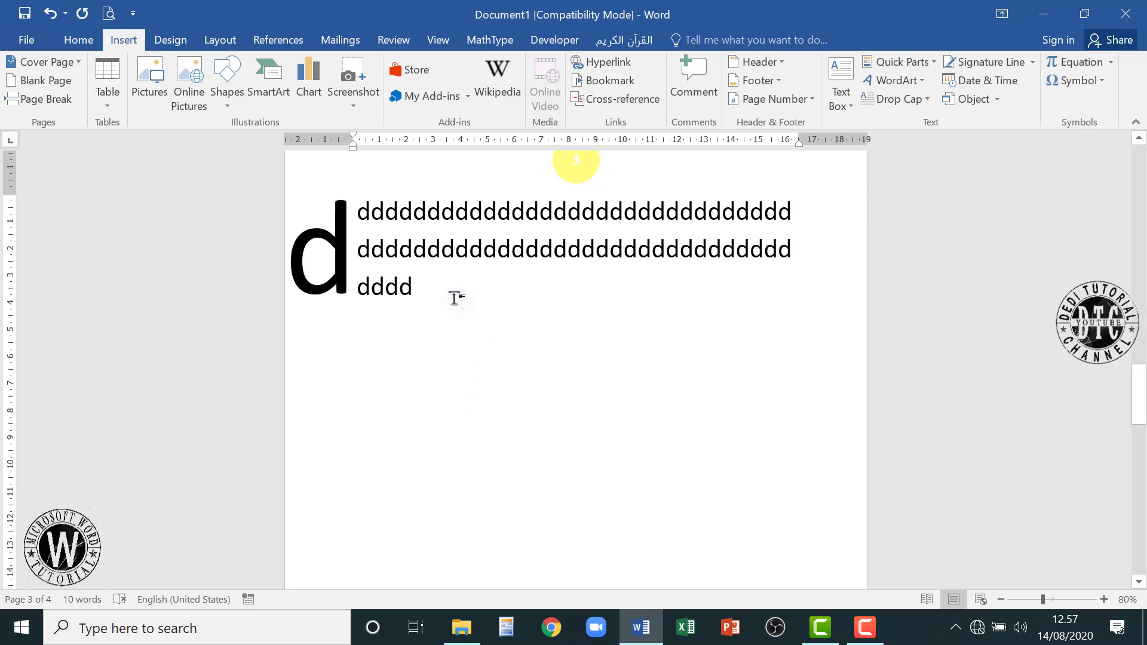
Insert the current date on a new line below the paragraph, in the "14 August 2020" format.
key(Return)
click(983, 82)
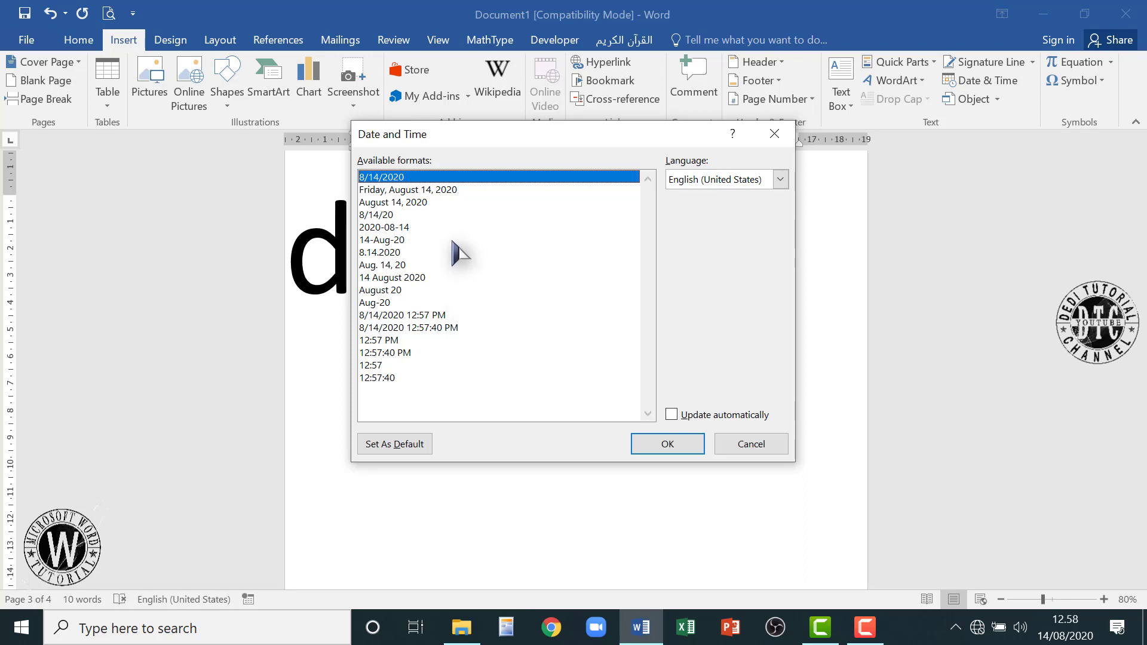
click(410, 279)
click(667, 444)
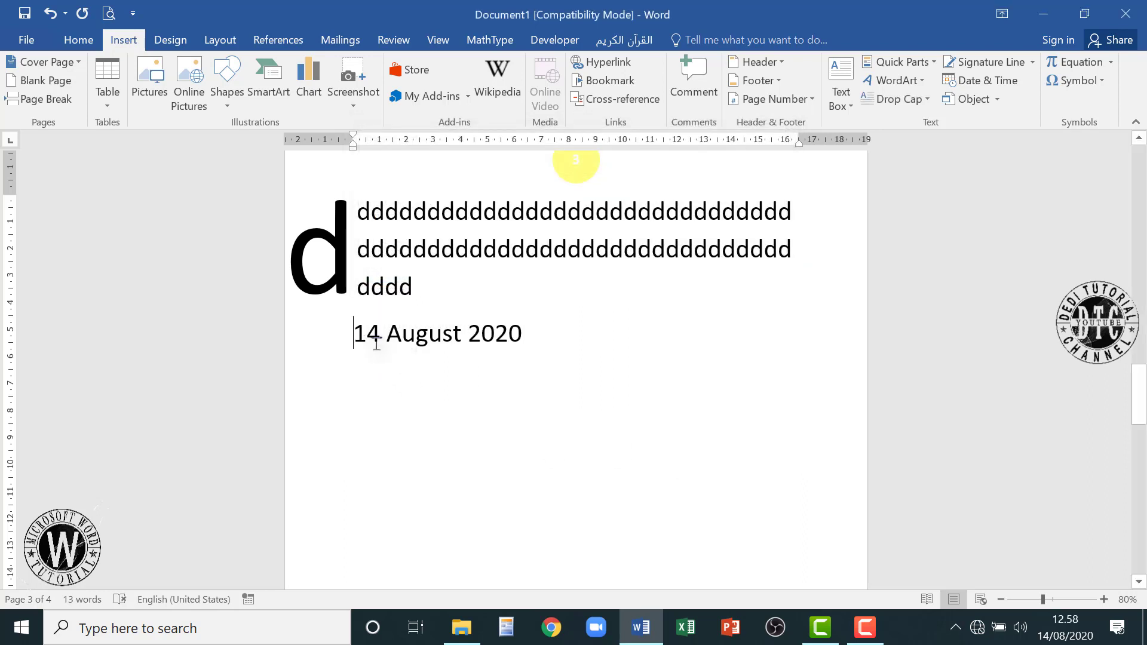
mouse_move(376, 344)
mouse_down()
mouse_move(558, 366)
mouse_move(574, 336)
mouse_up()
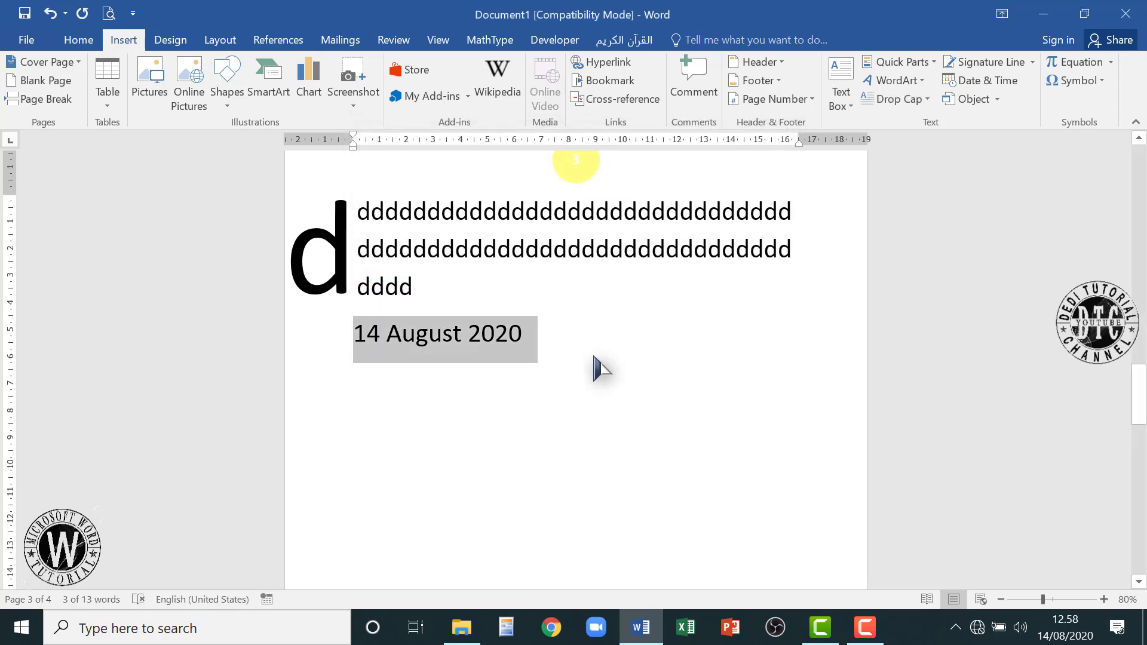
click(575, 372)
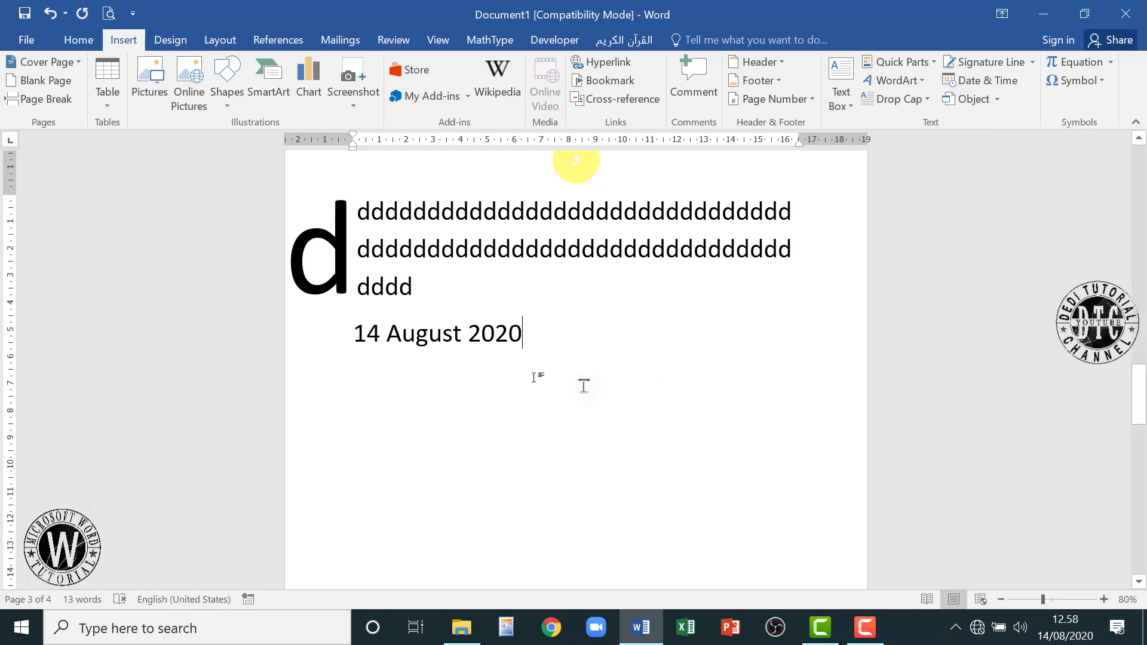
Examine the object types that can be embedded on a new line below the date, and close the list without inserting one.
click(519, 365)
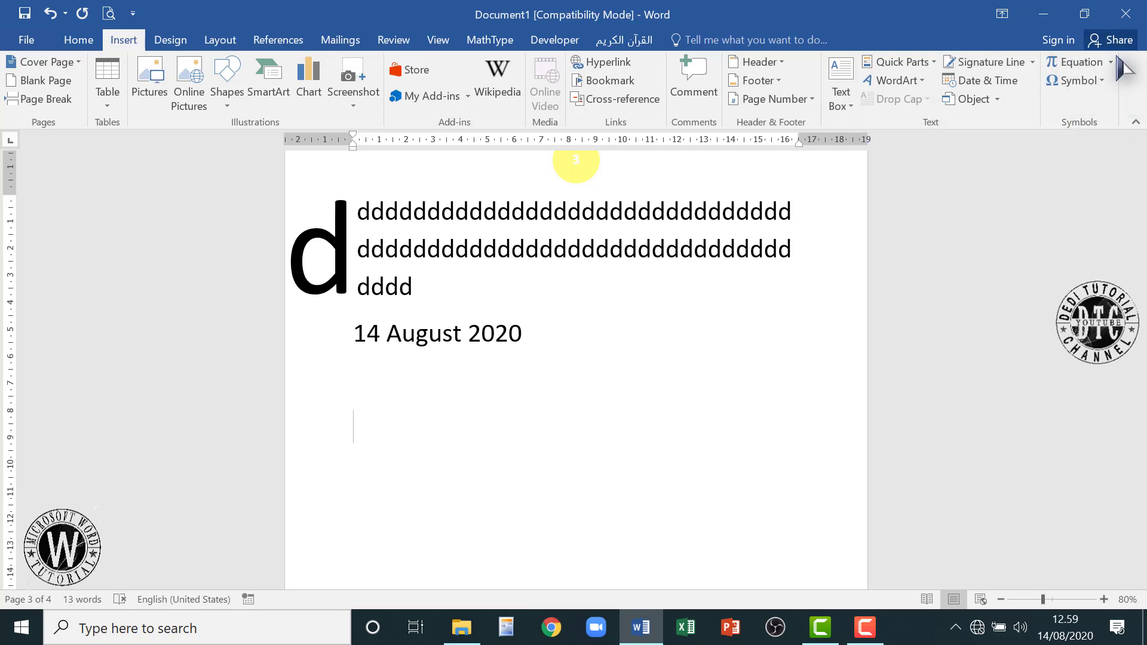
click(996, 99)
click(991, 121)
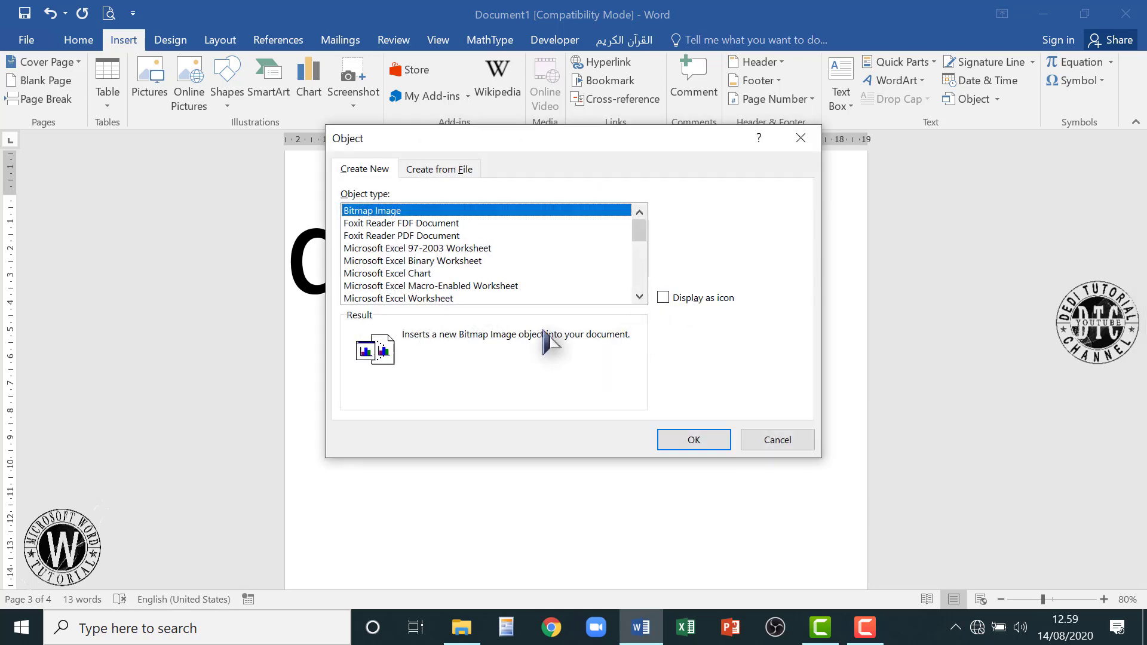
scroll(448, 278, down, 2)
scroll(448, 278, down, 3)
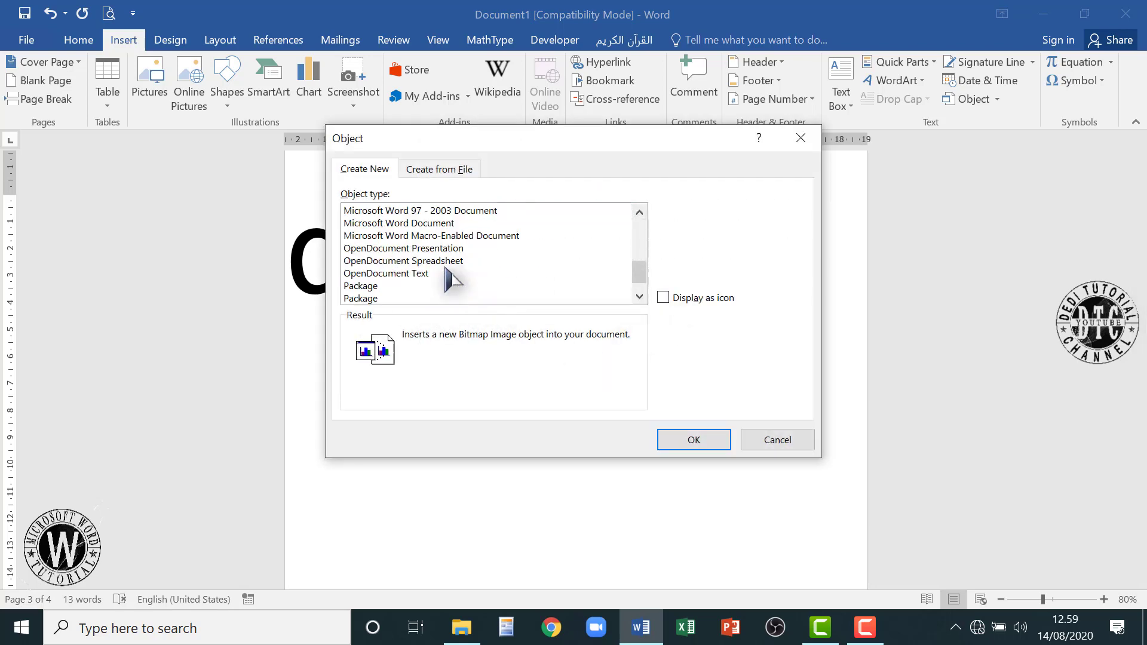
scroll(446, 284, up, 5)
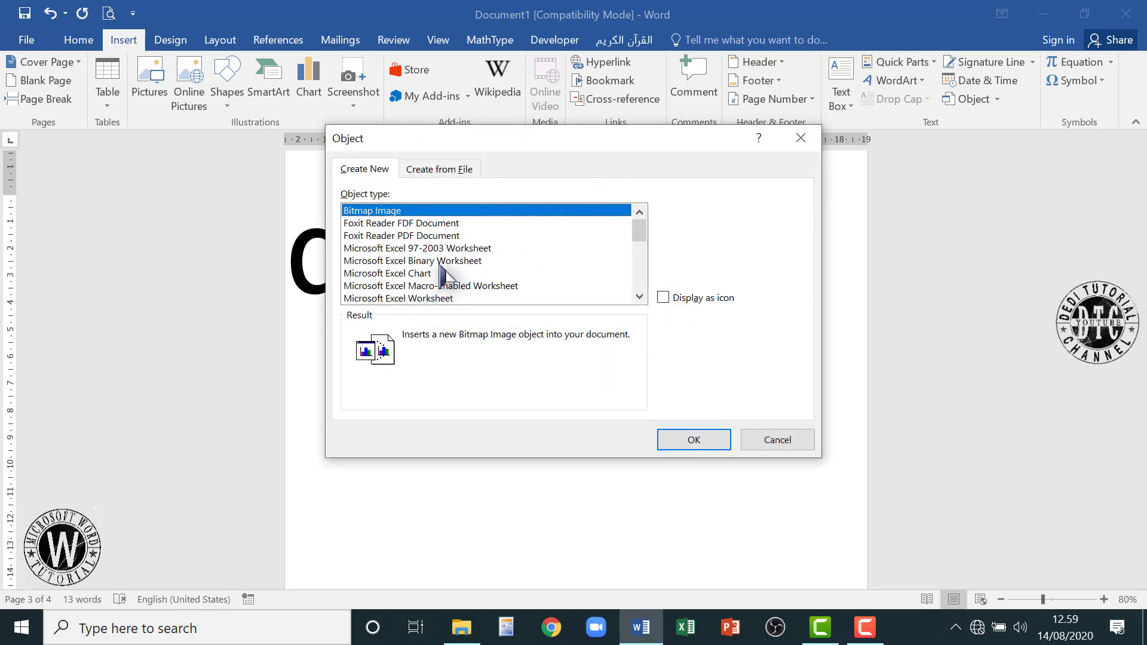
scroll(447, 280, down, 2)
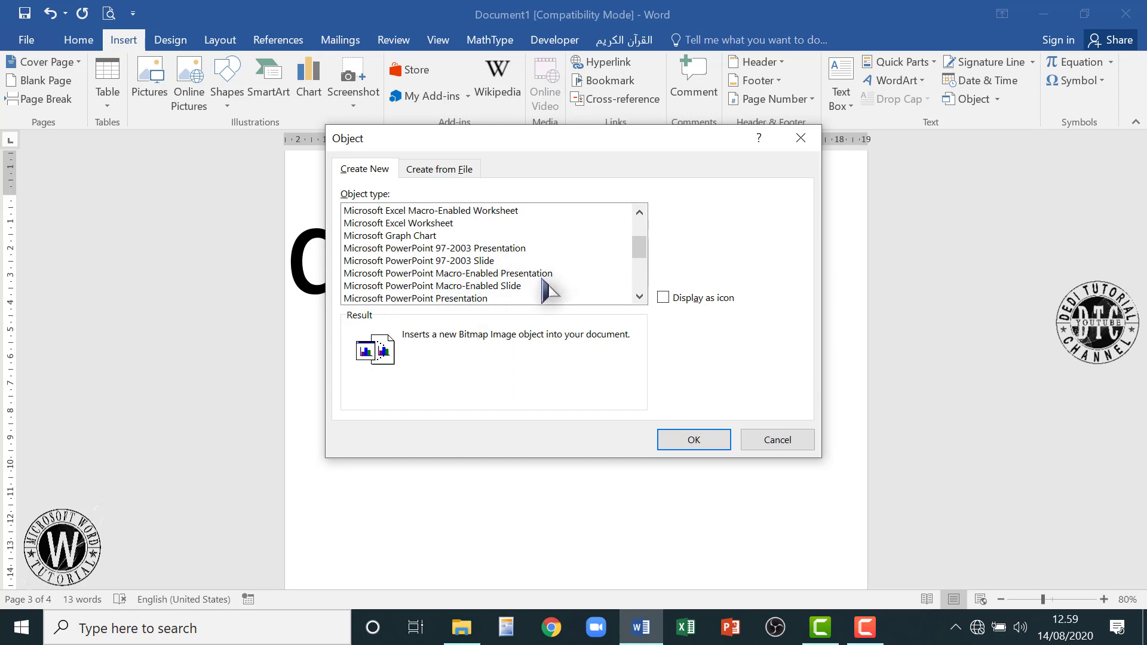
click(779, 442)
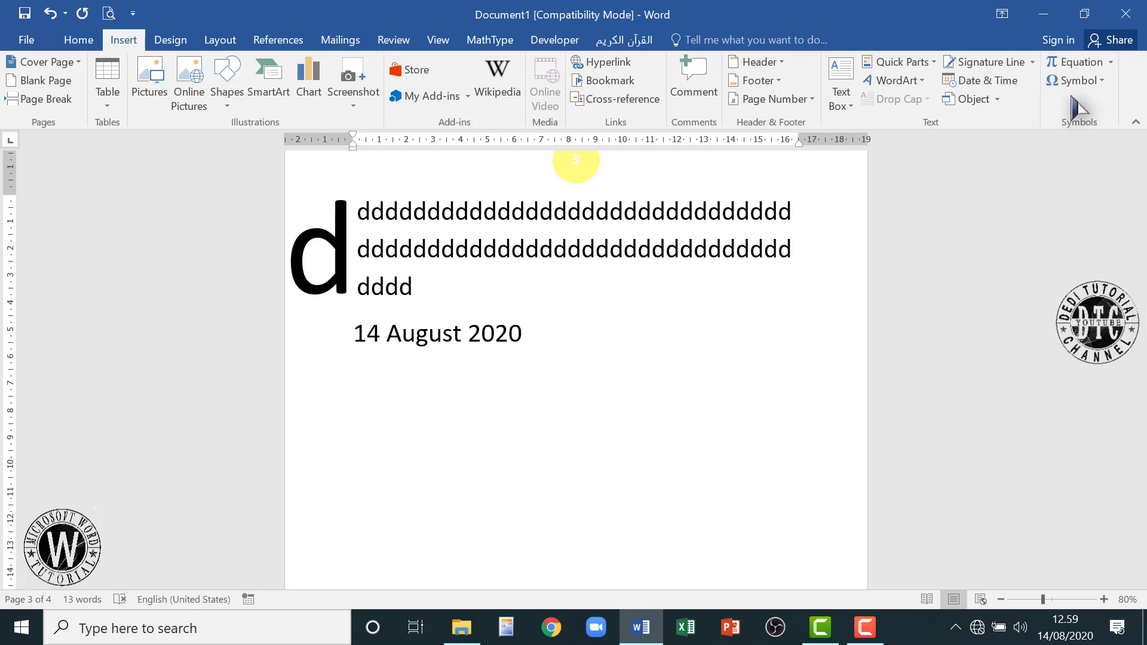
Insert a new blank equation on the empty line below the date.
click(1109, 62)
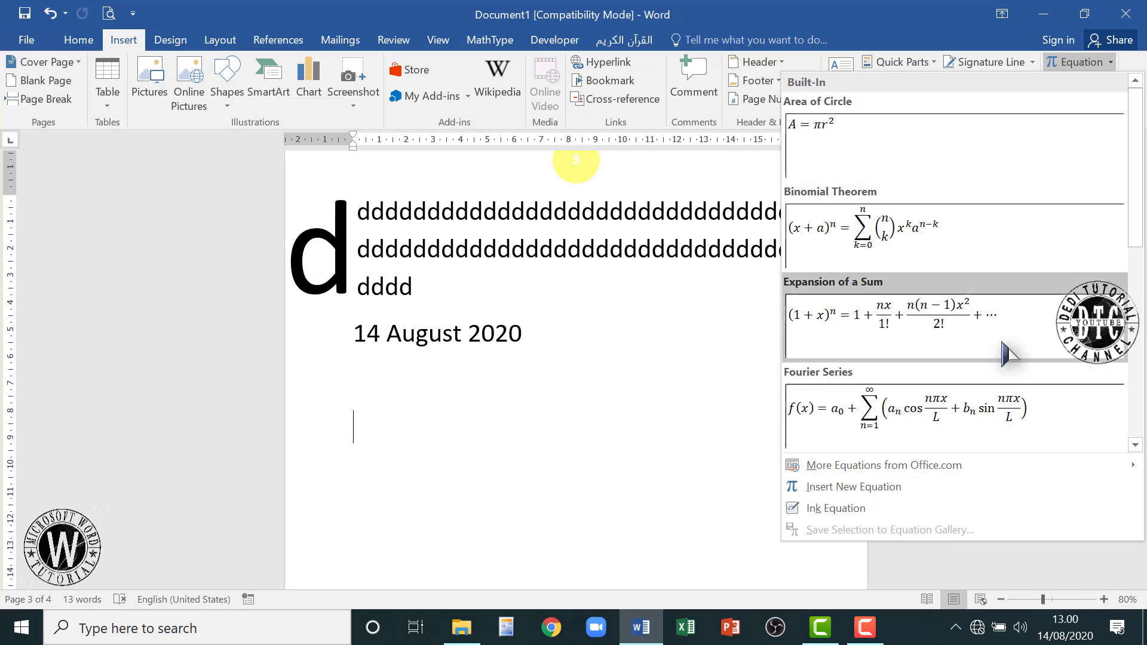
click(872, 488)
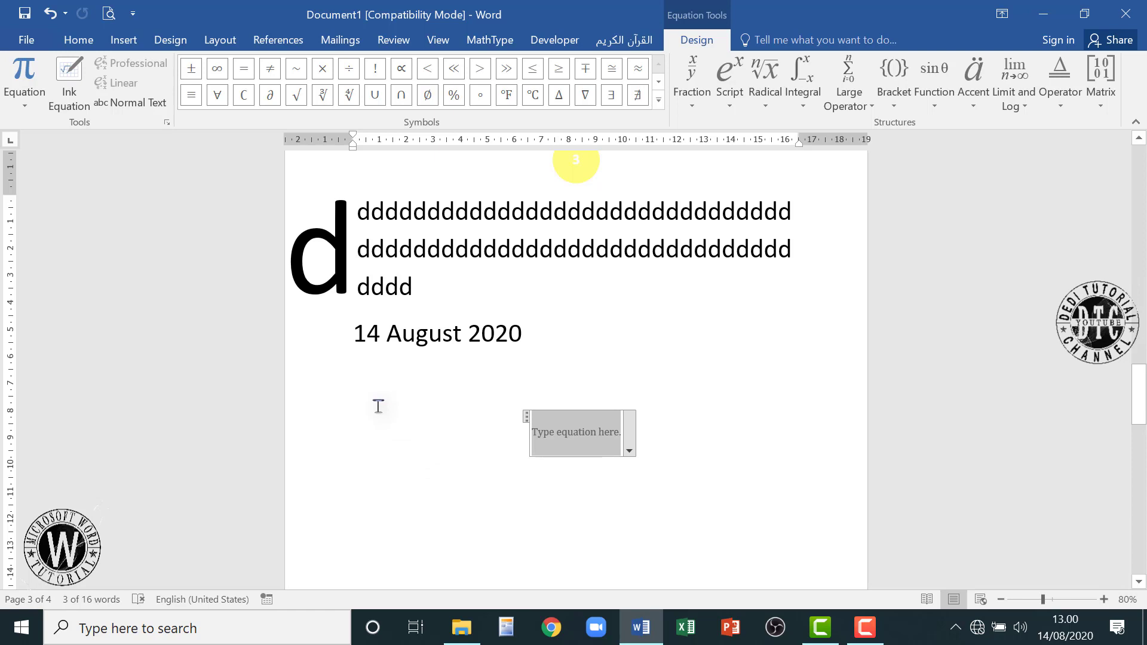
click(657, 522)
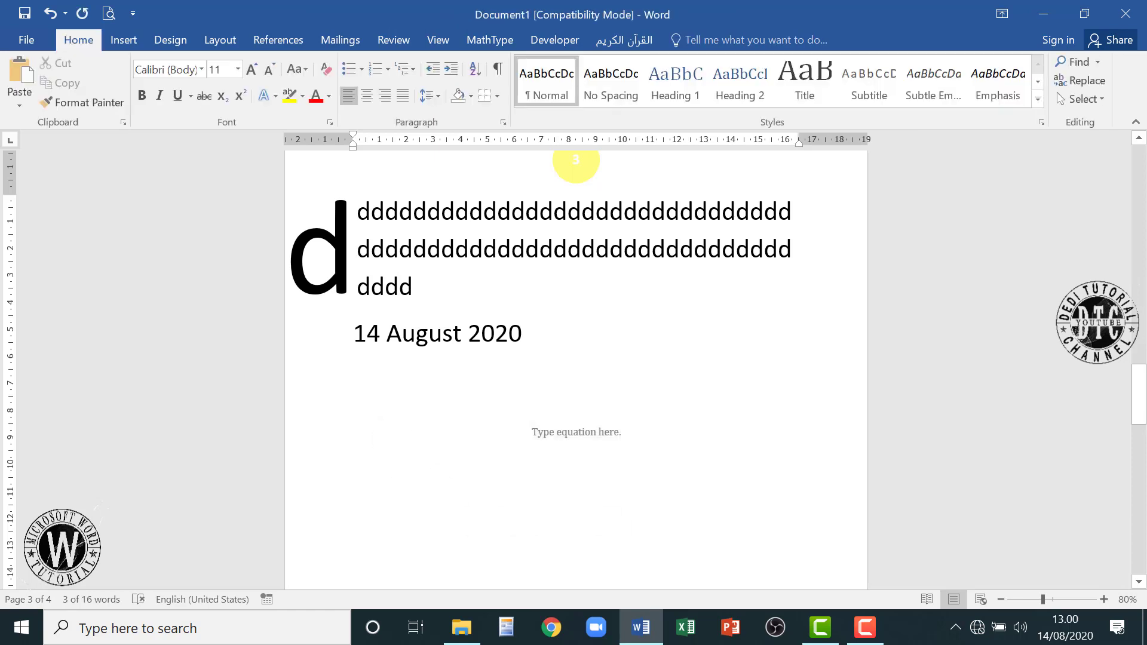
Enter the number 1 below the equation and draw a straight line about 1.24 cm long beneath it.
text(1)
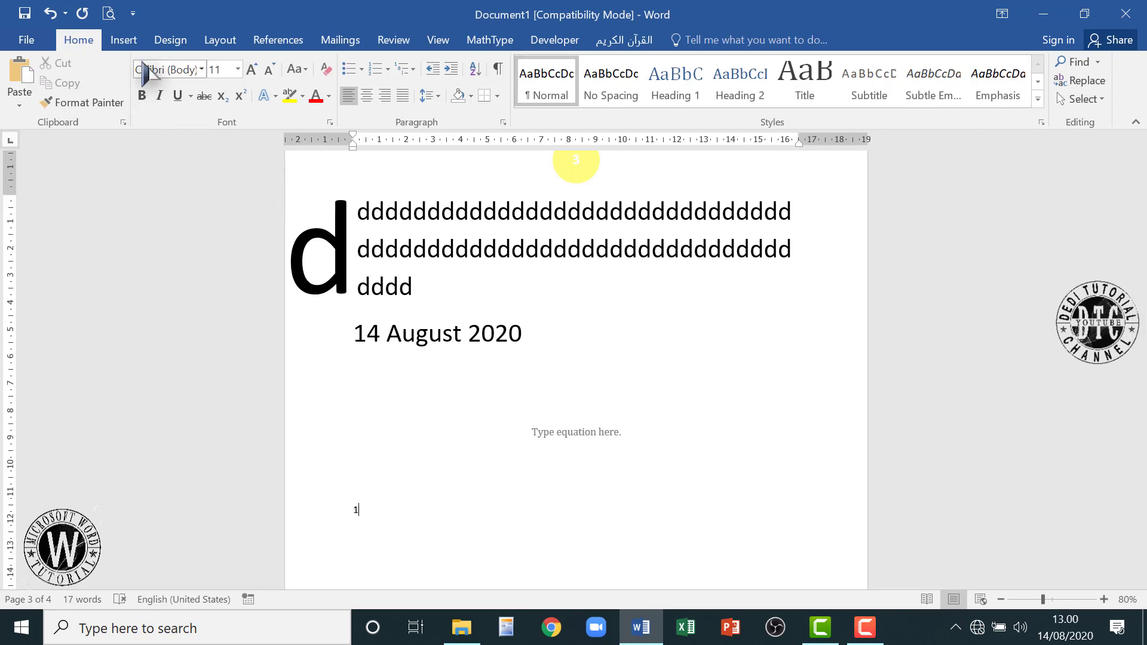
click(123, 39)
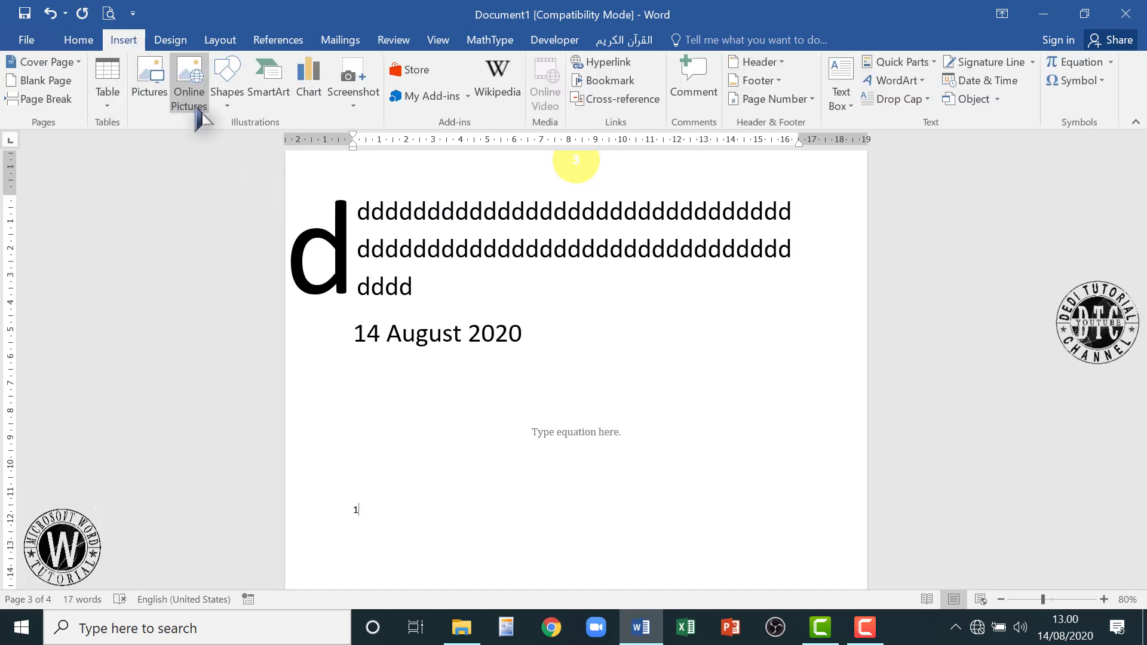
click(226, 106)
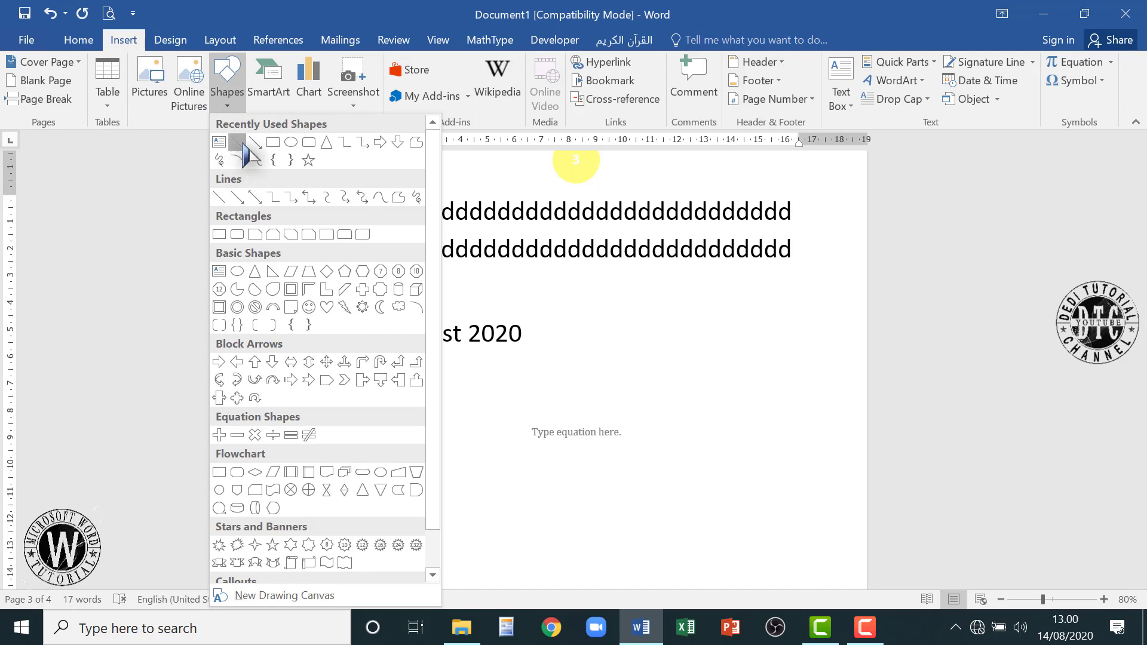
click(236, 143)
drag(343, 526, 377, 525)
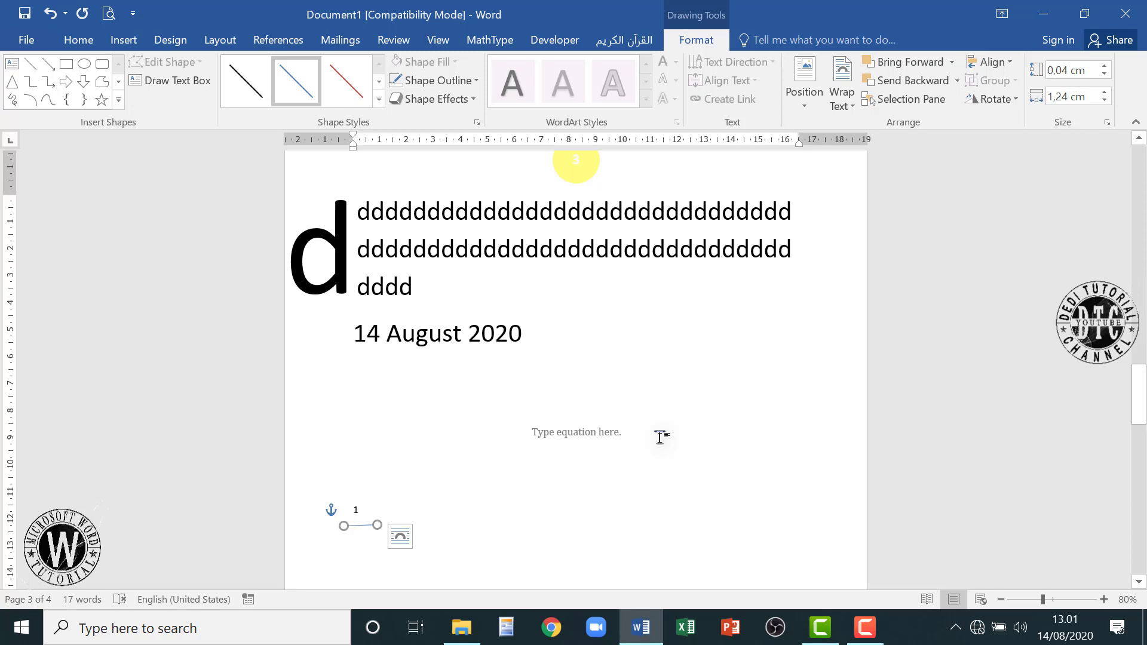
Replace the blank equation placeholder with an empty stacked fraction.
click(575, 432)
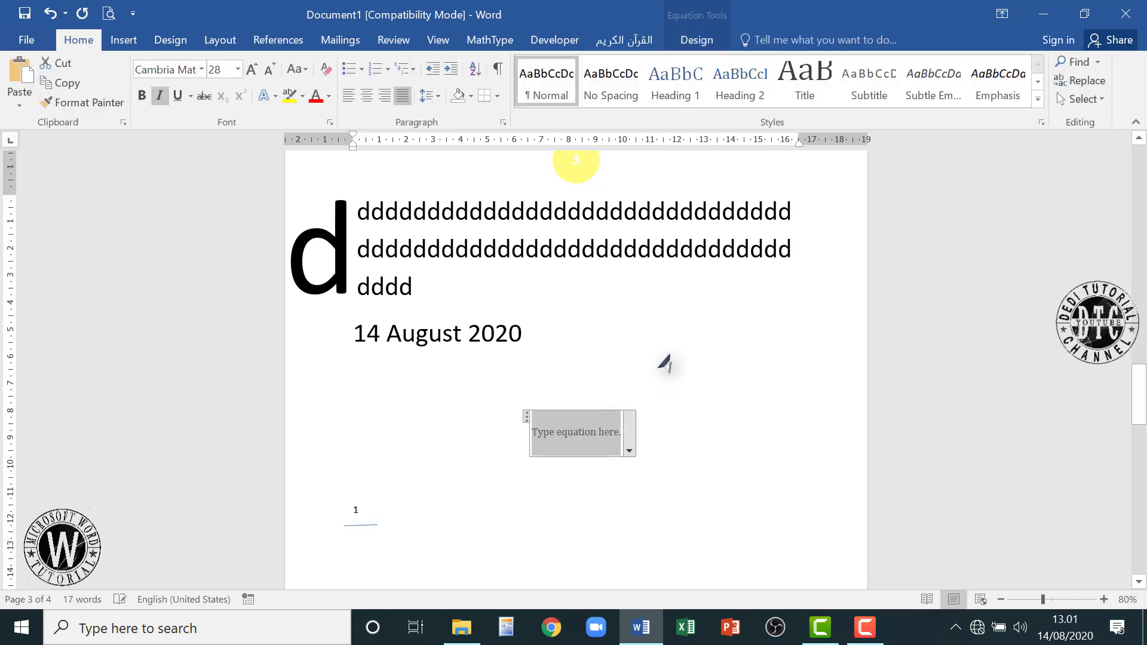
click(695, 40)
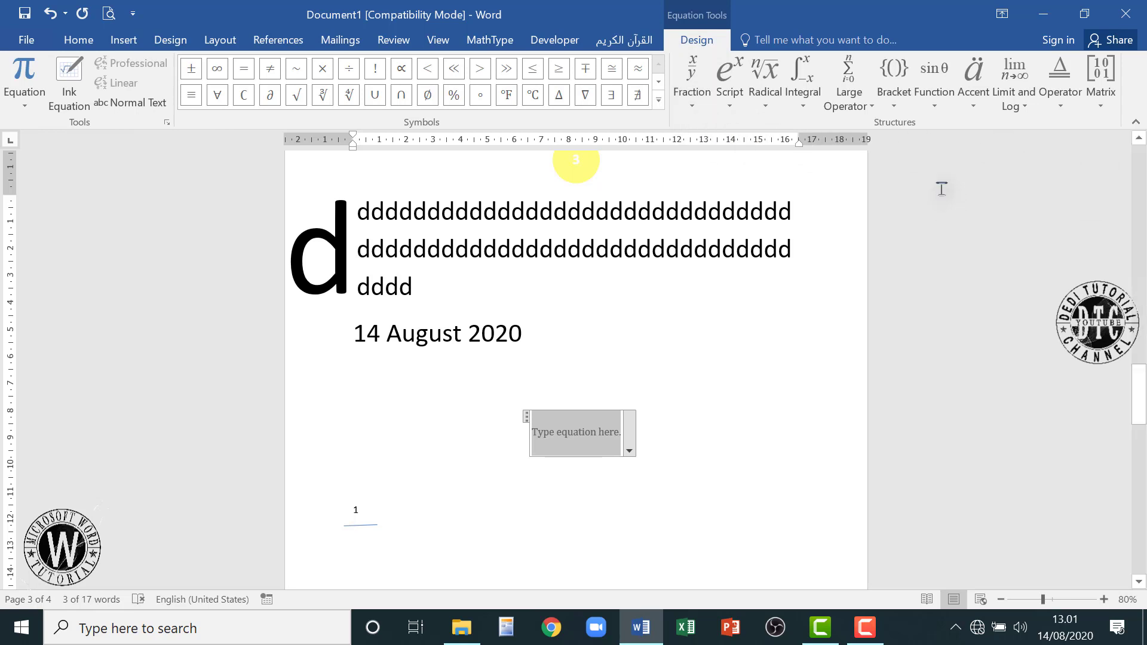
click(696, 109)
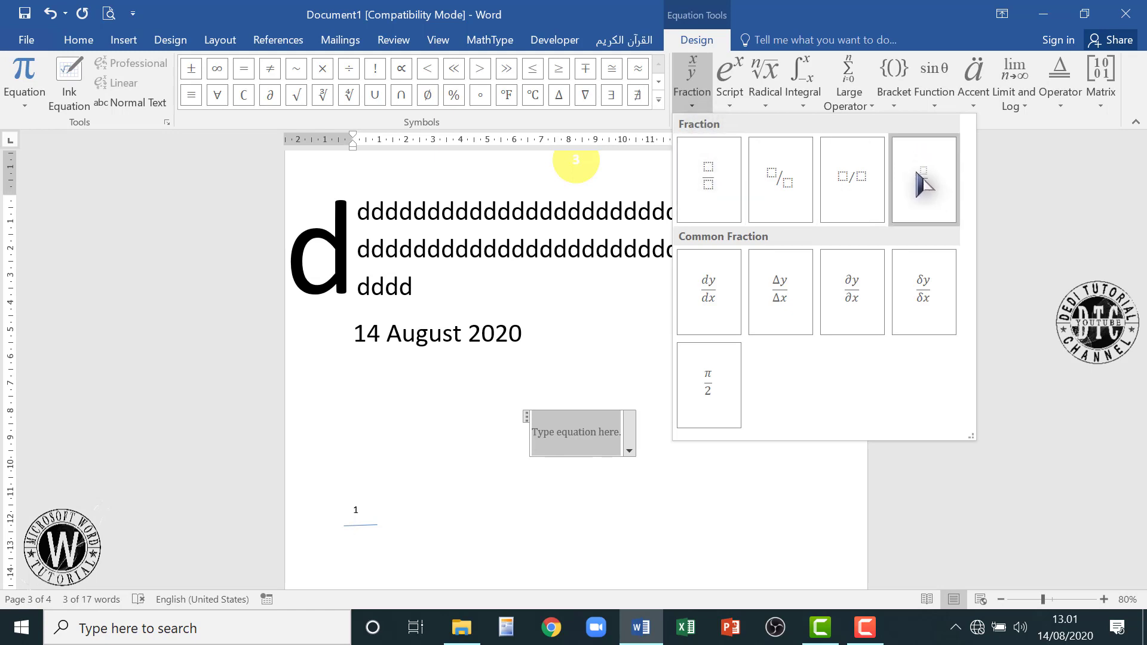
click(712, 187)
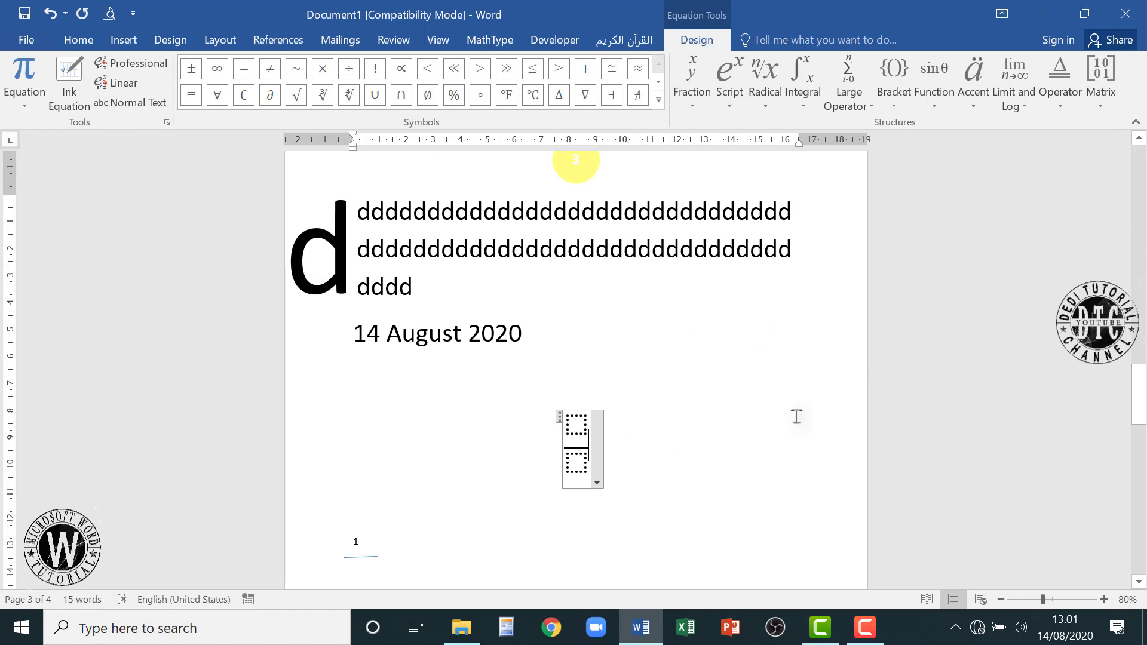
Fill in the stacked fraction with 3 as the numerator and 4 as the denominator.
click(1103, 599)
click(1103, 599)
click(1103, 599)
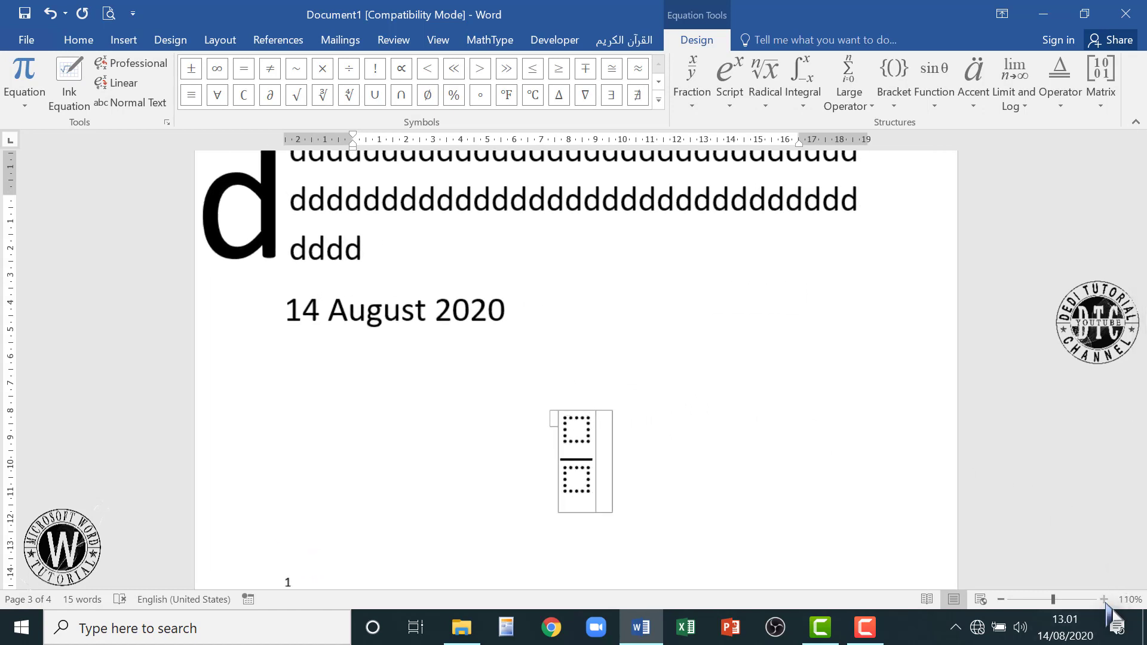
click(1103, 599)
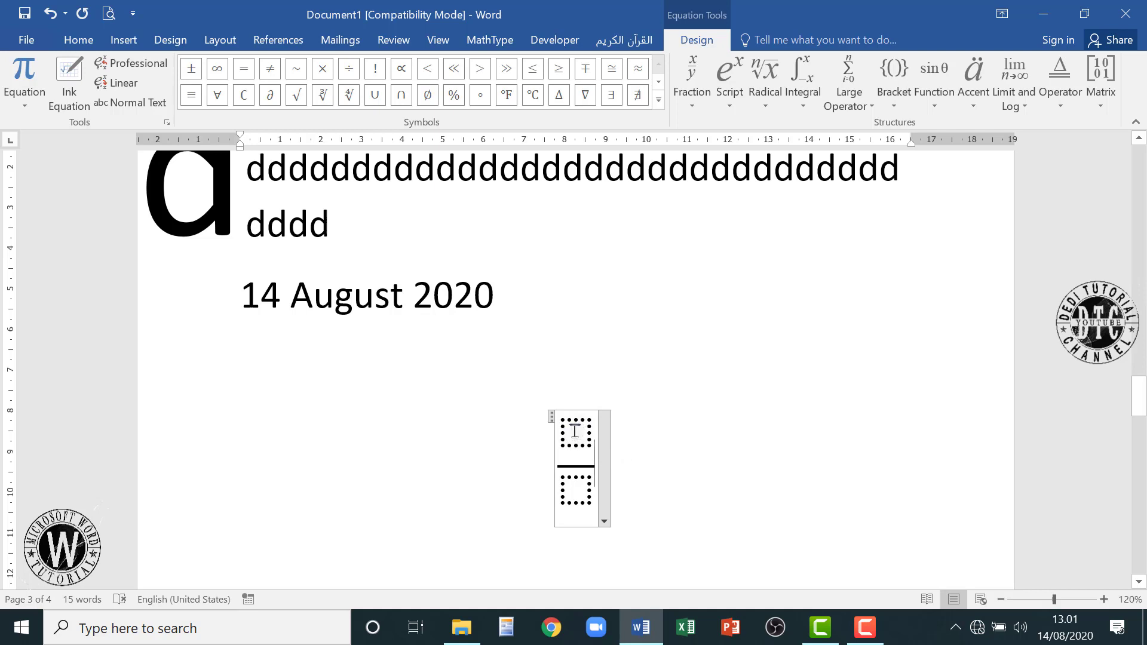
click(575, 431)
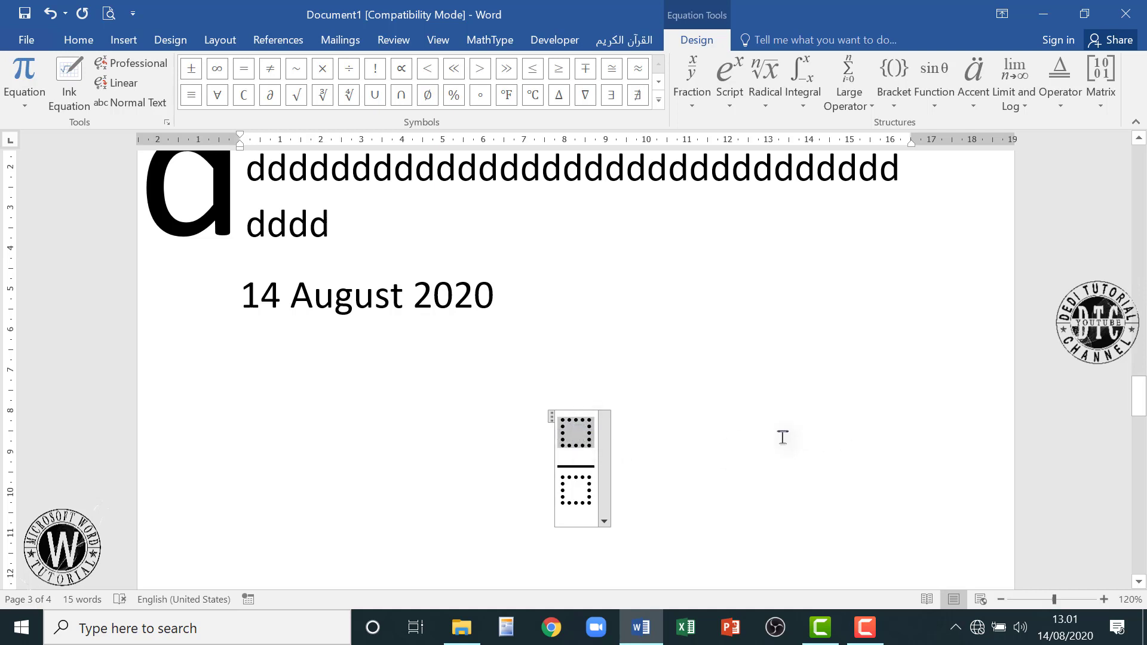
text(3)
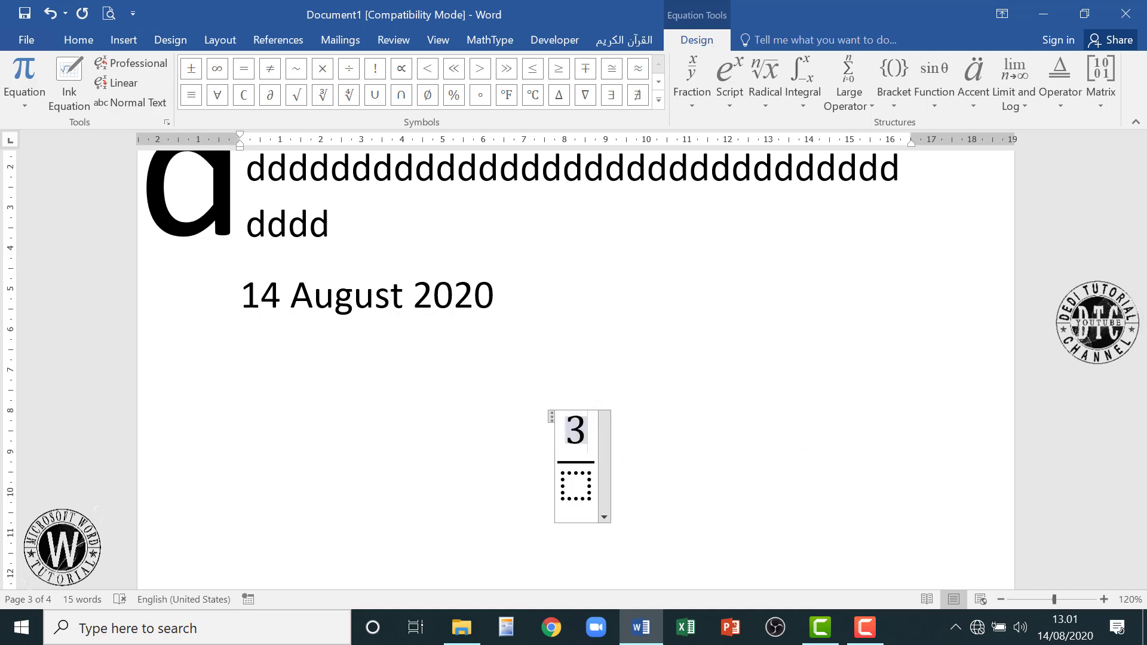
click(578, 485)
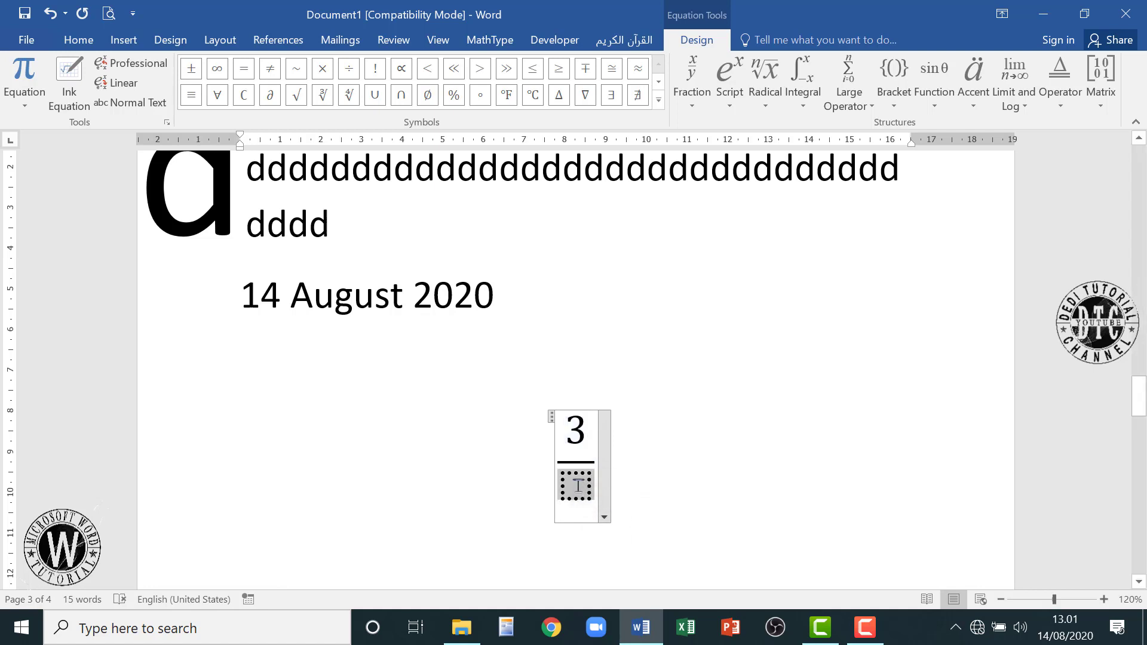
click(590, 433)
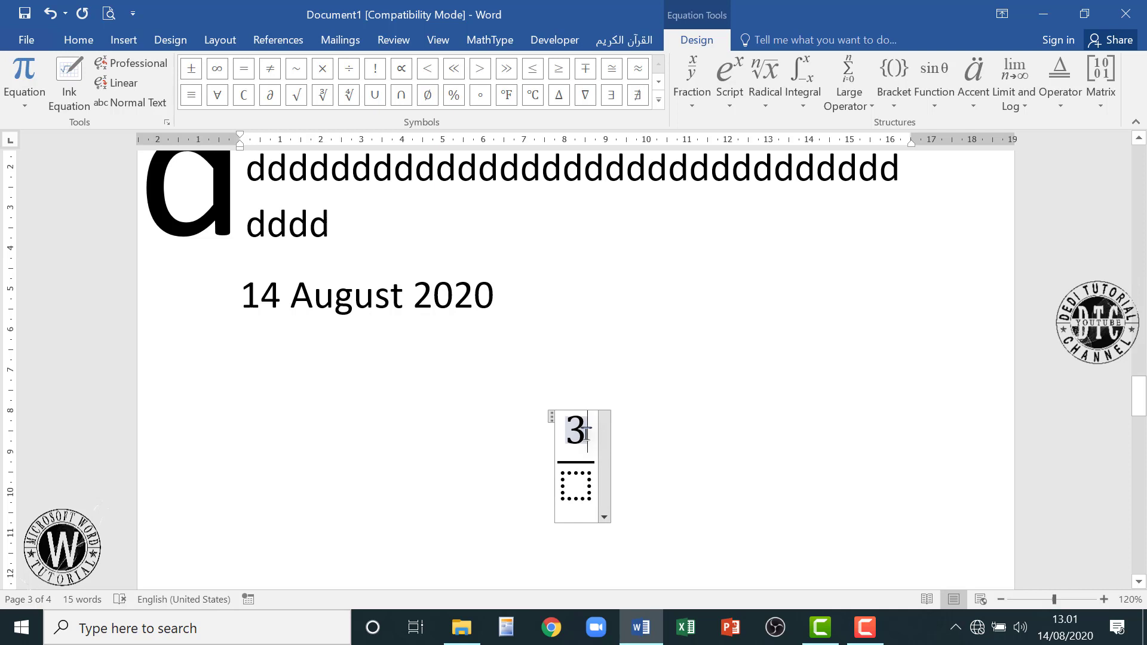
key(Down)
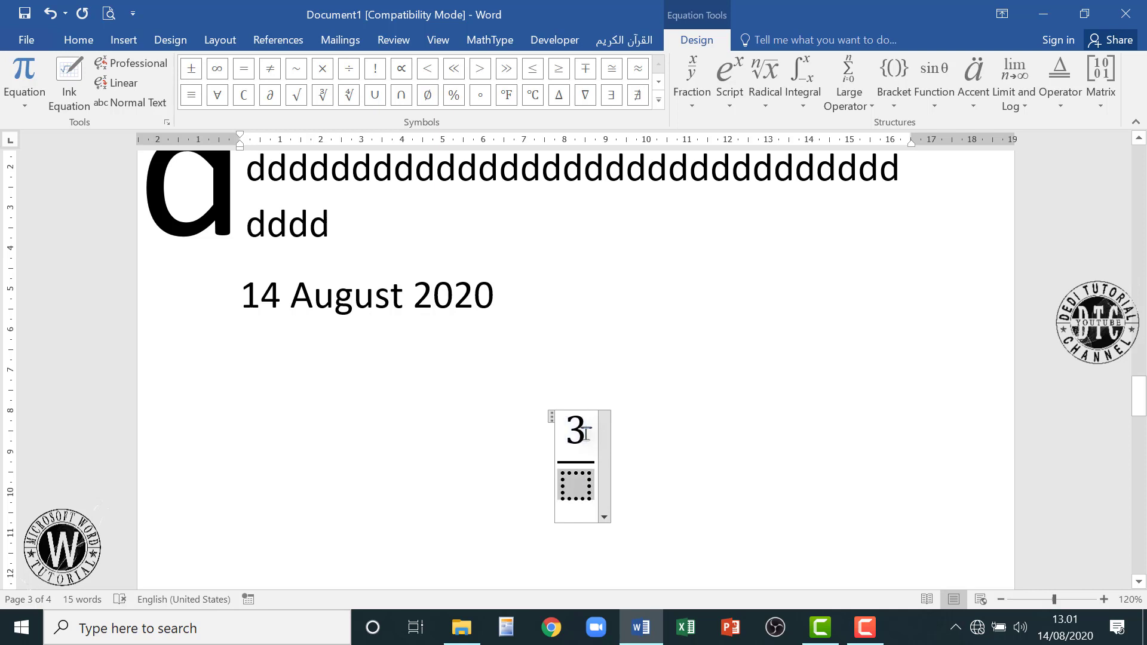
text(4)
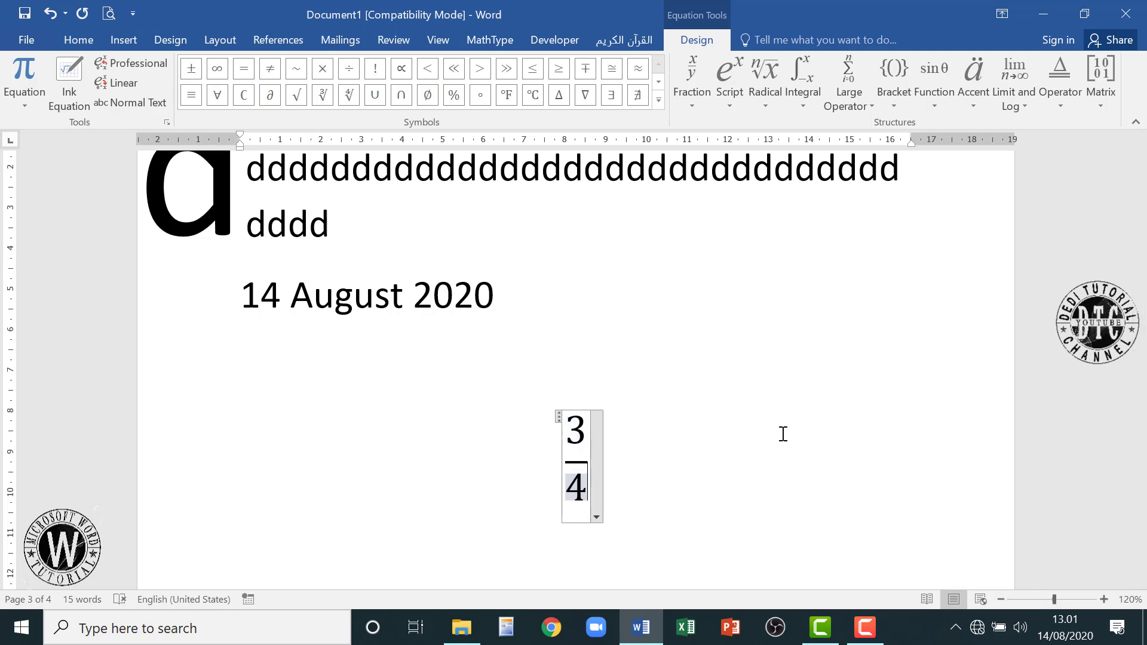
click(640, 486)
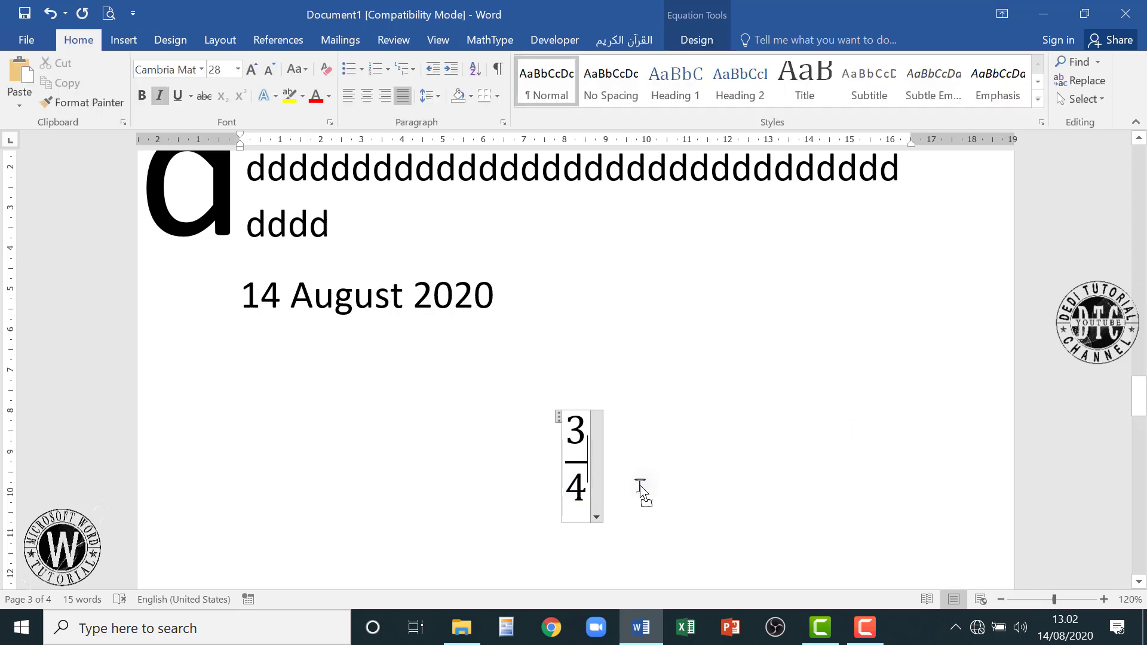
Place the insertion point on the same line as the 3/4 fraction, one tab stop after it.
double_click(343, 447)
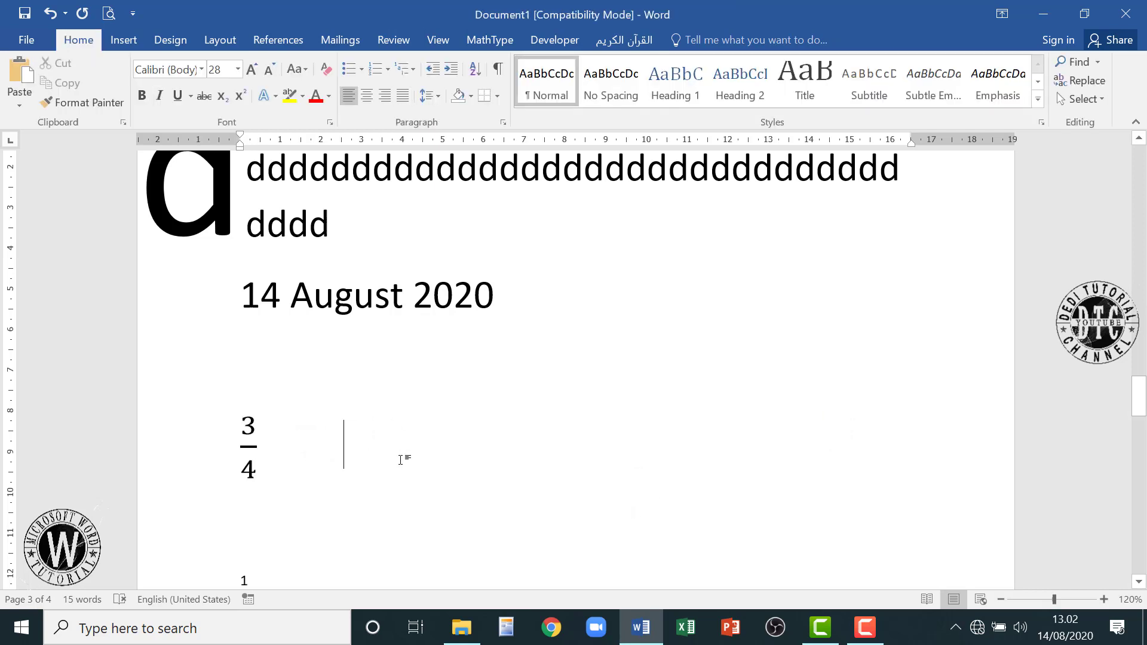
key(BackSpace)
key(BackSpace)
key(Tab)
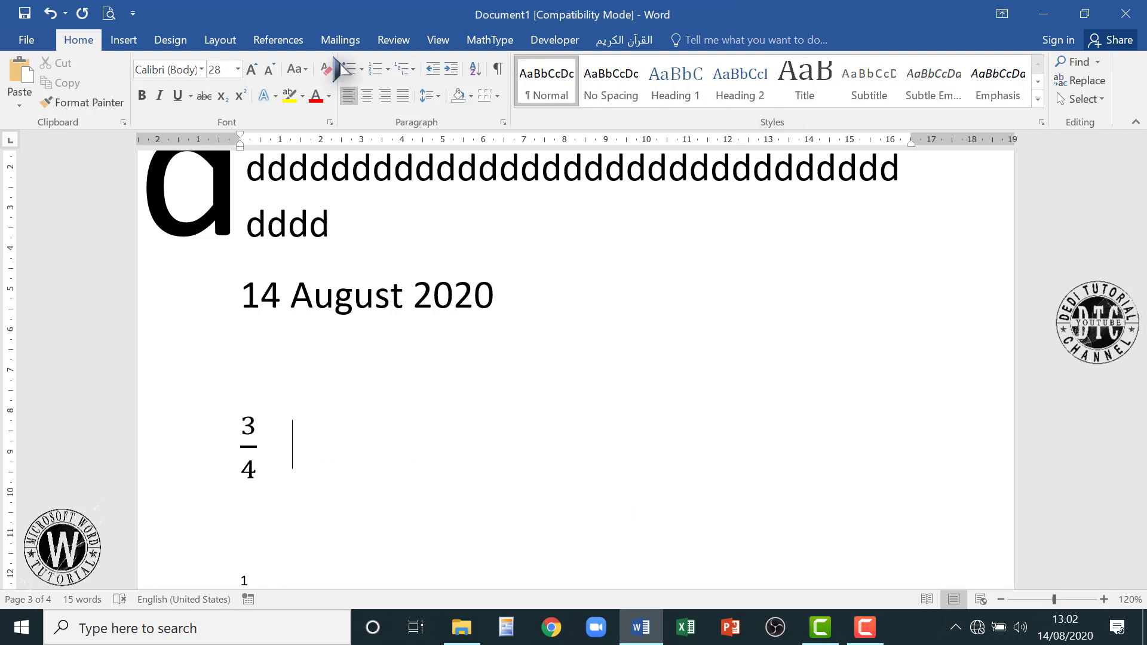
key(ctrl+z)
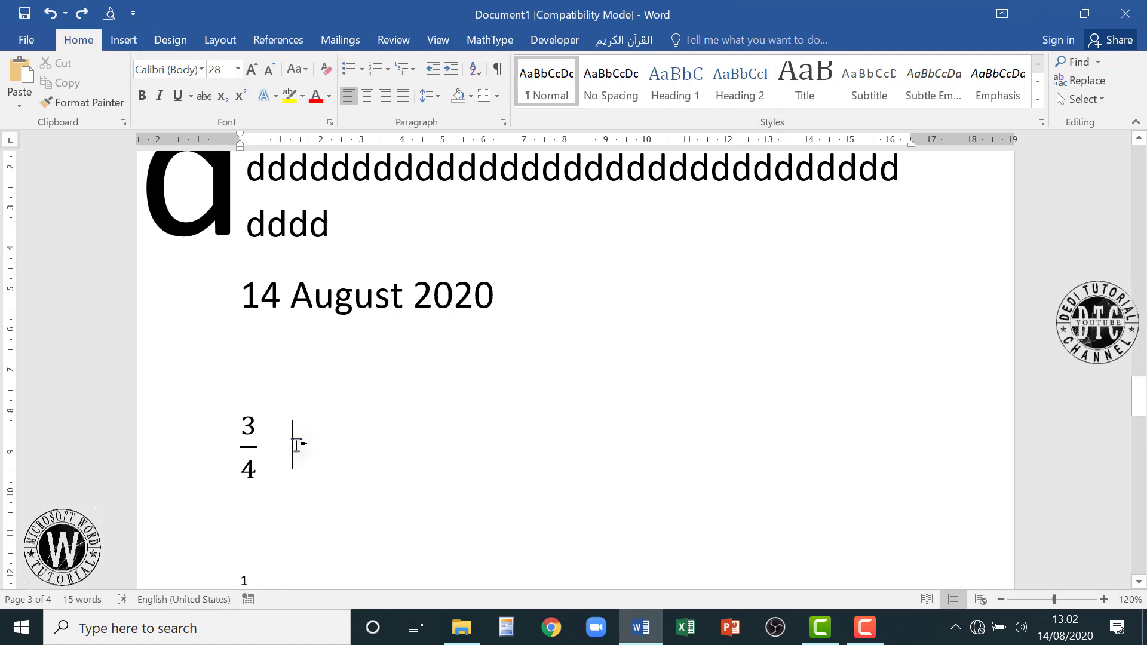
Open the Symbol dialog with the full set of characters for insertion after the 3/4 fraction.
click(125, 41)
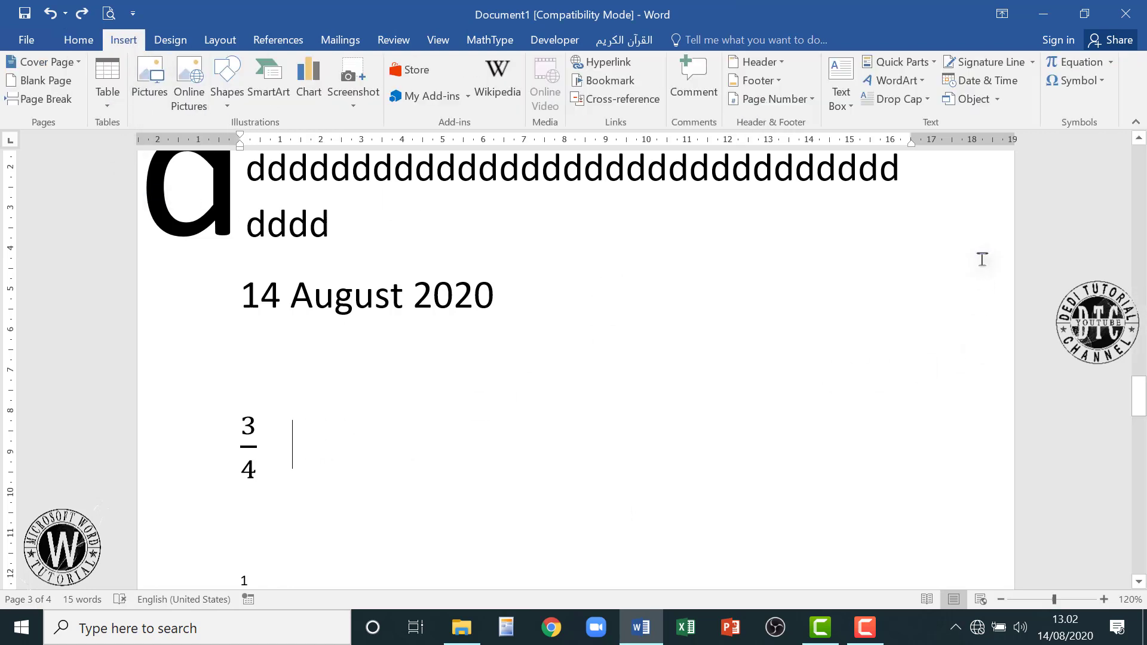
click(1075, 83)
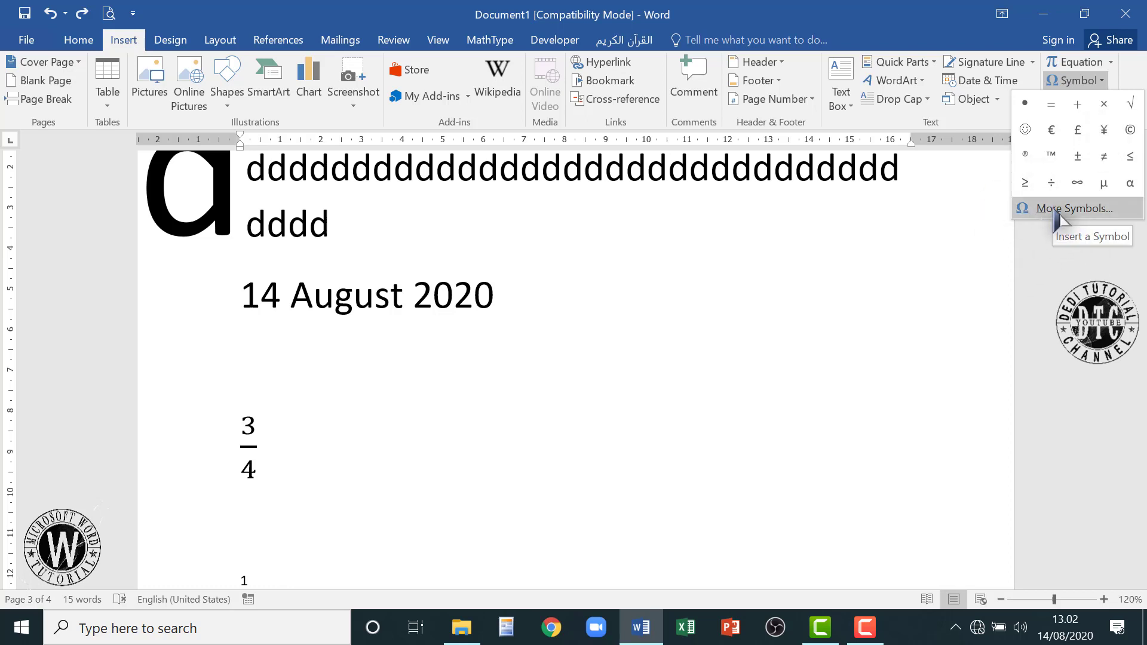
key(Escape)
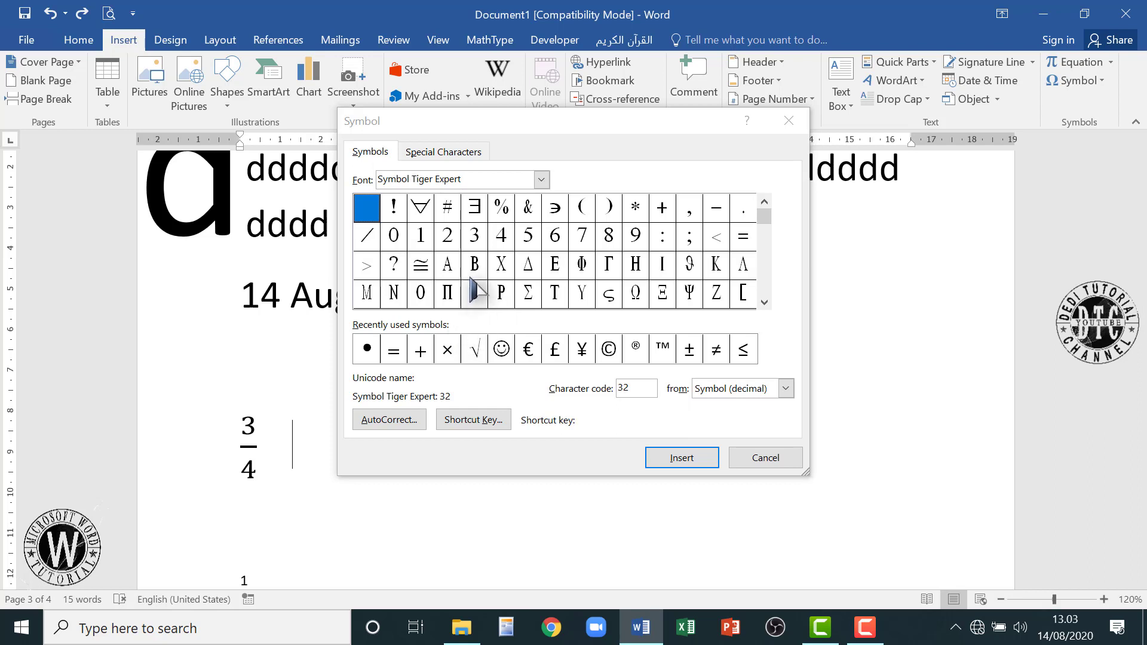
Switch the symbol font to (normal text) and back to Symbol Tiger Expert.
click(541, 179)
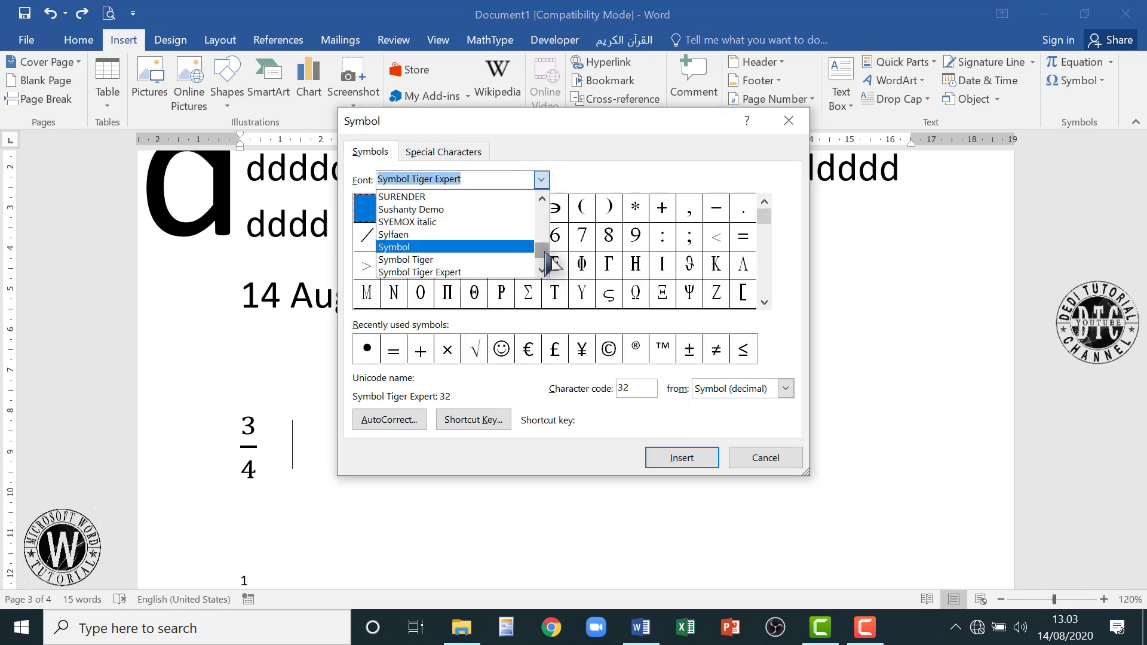
drag(543, 254, 543, 215)
click(471, 198)
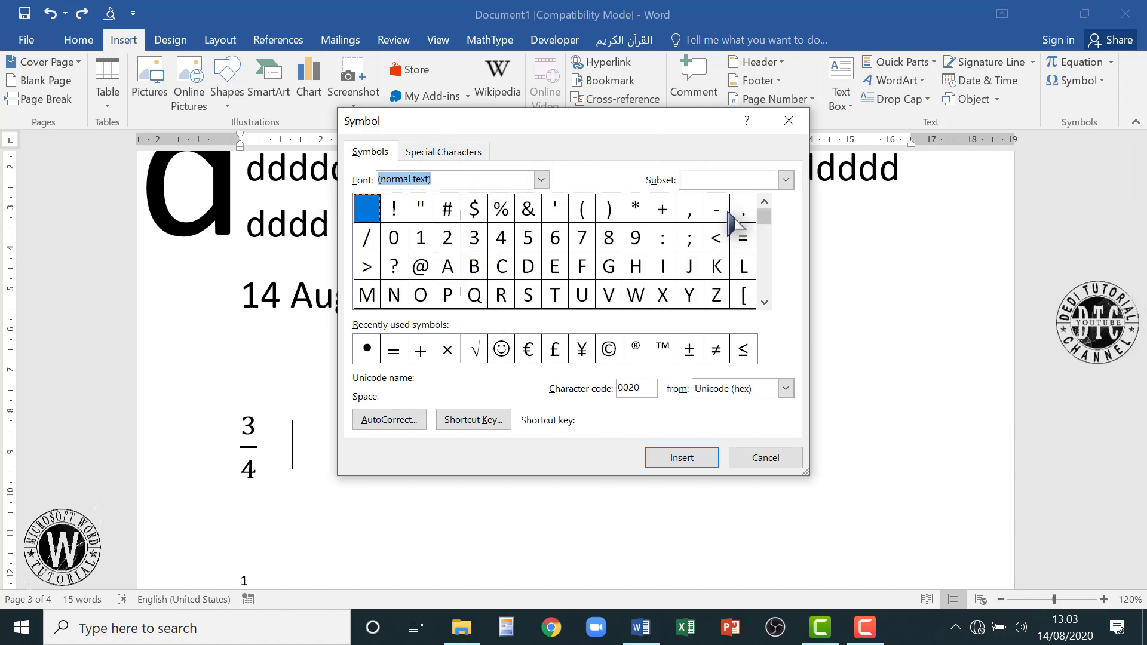
click(541, 179)
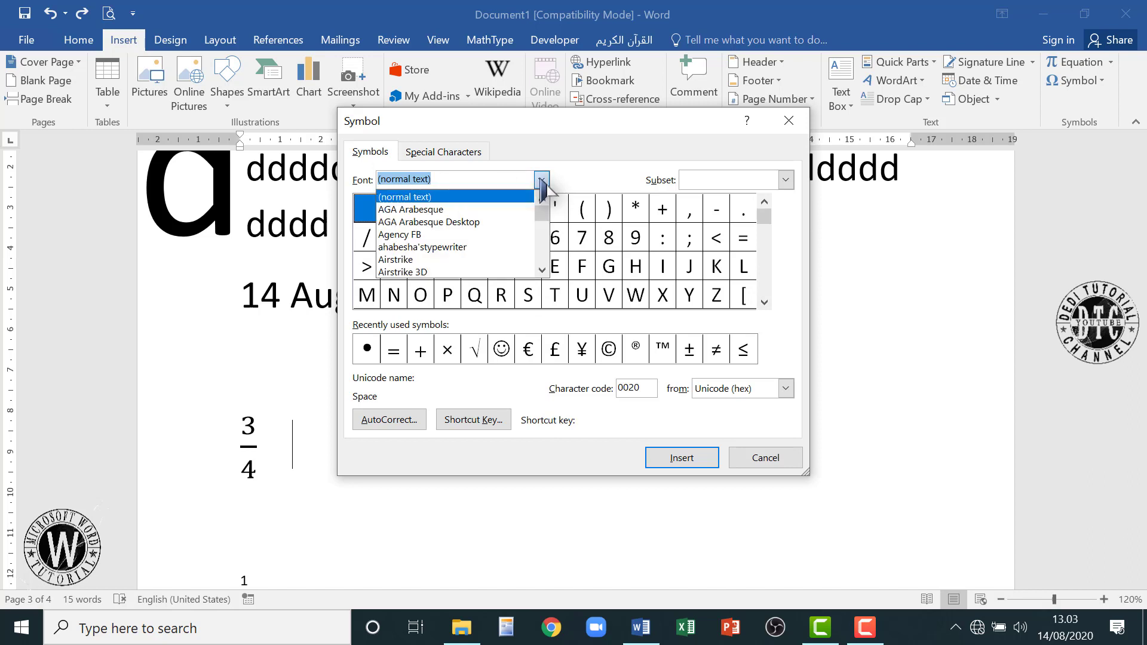
drag(551, 224, 548, 255)
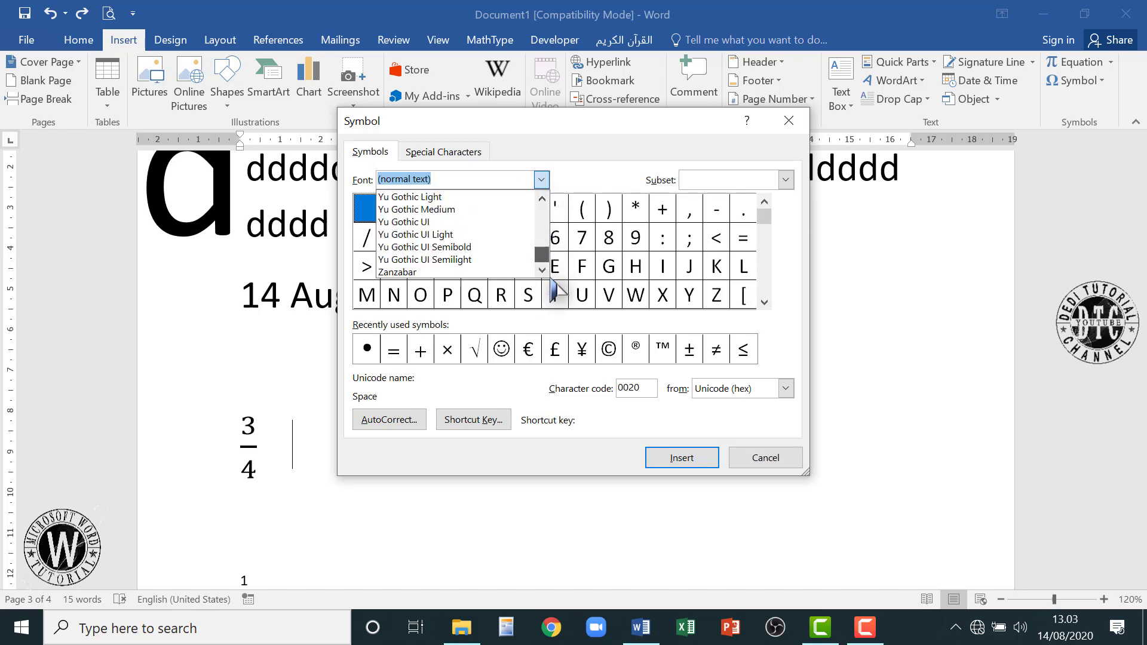
scroll(445, 280, up, 2)
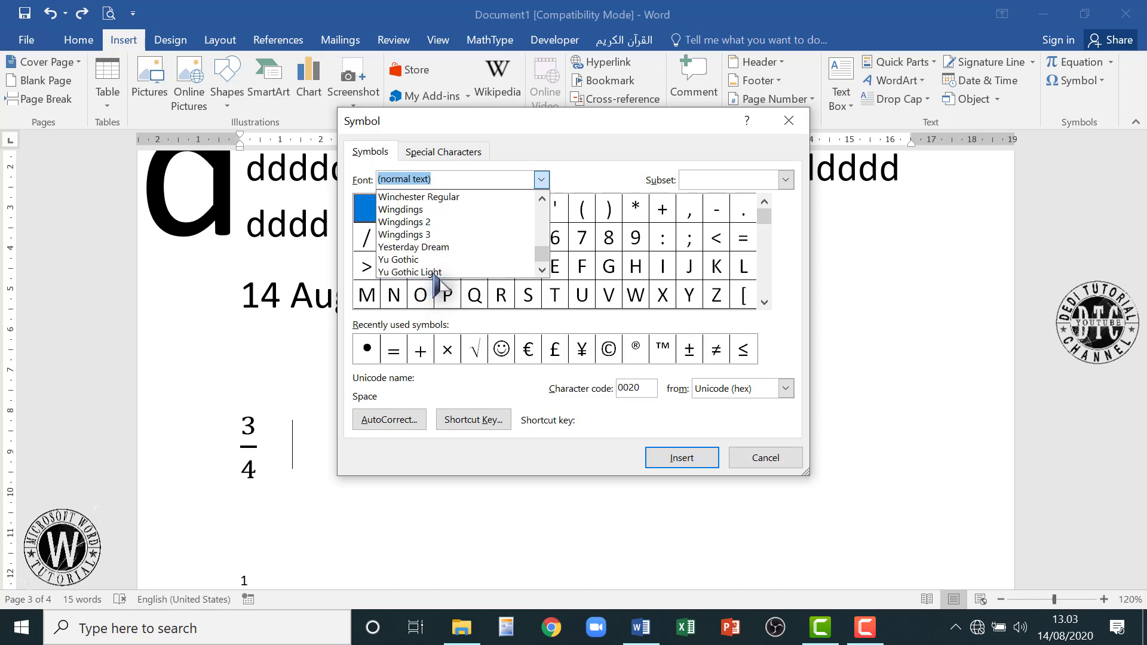
scroll(439, 281, up, 3)
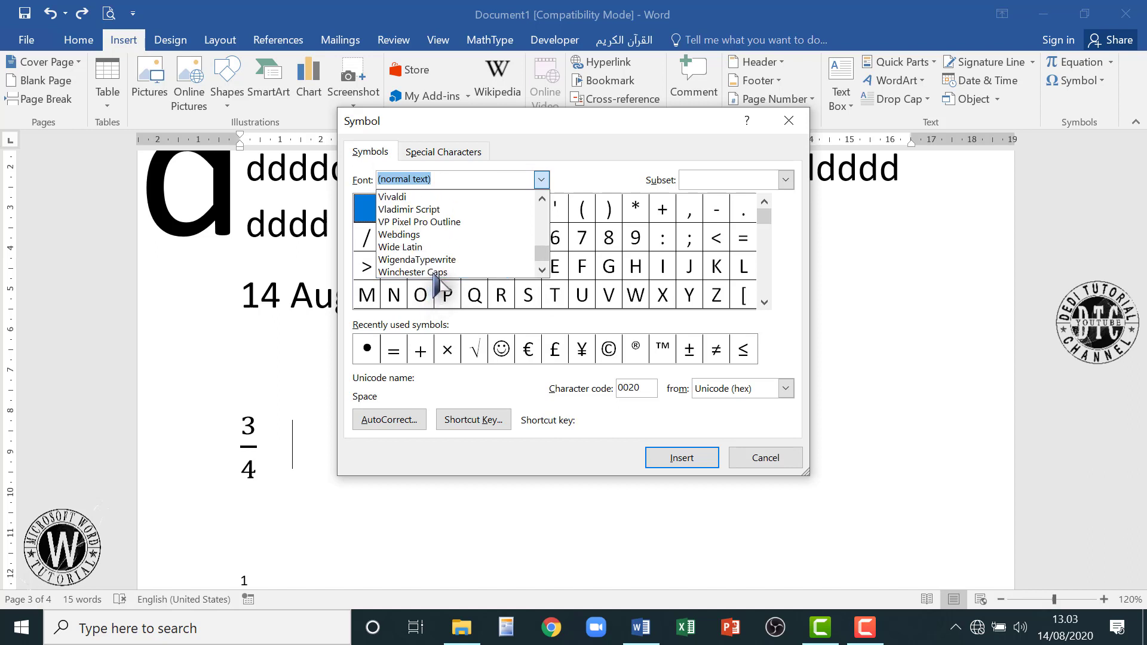
scroll(439, 280, up, 8)
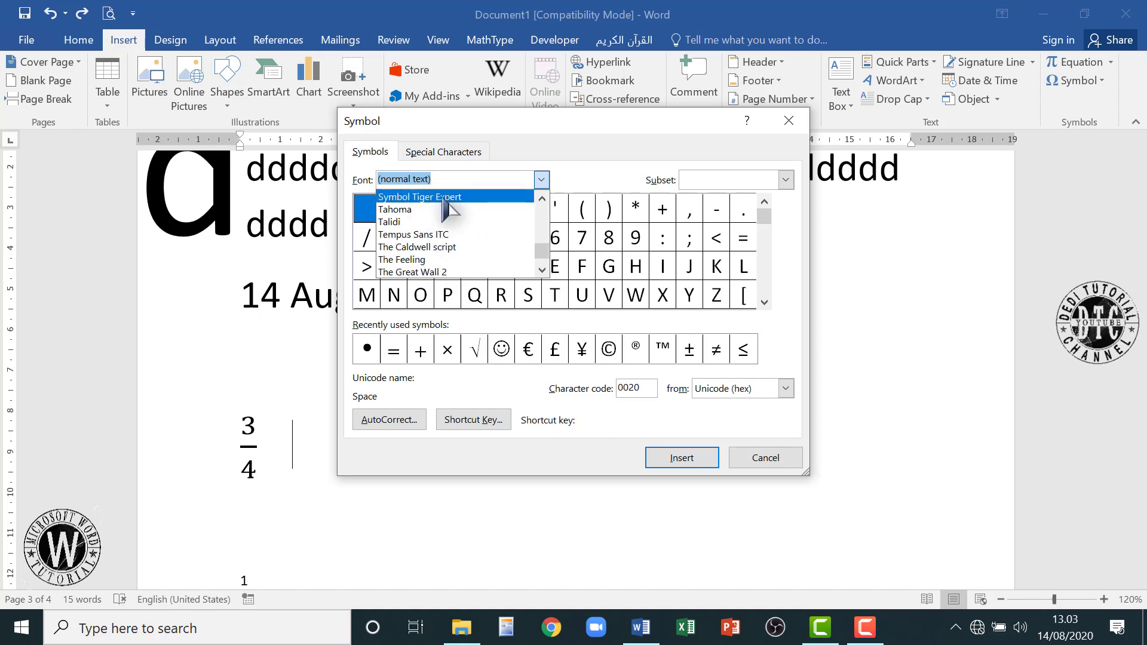
click(432, 198)
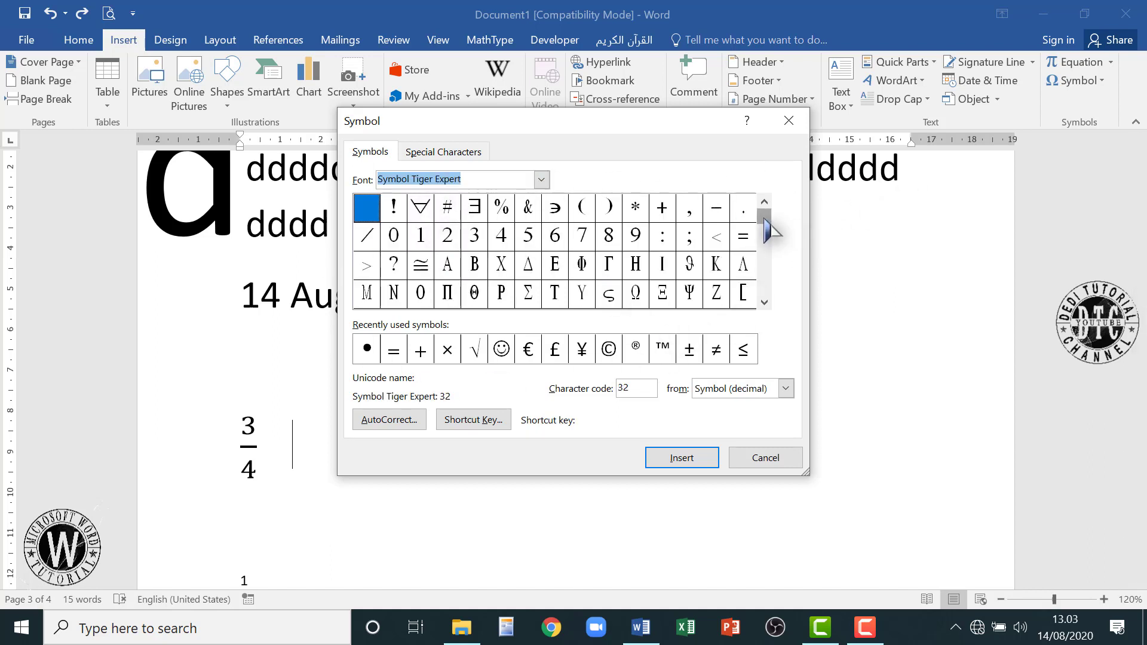
Insert the multiplication sign × from the recently used symbols after the 3/4 fraction and close the Symbol dialog.
drag(766, 221, 766, 274)
click(765, 302)
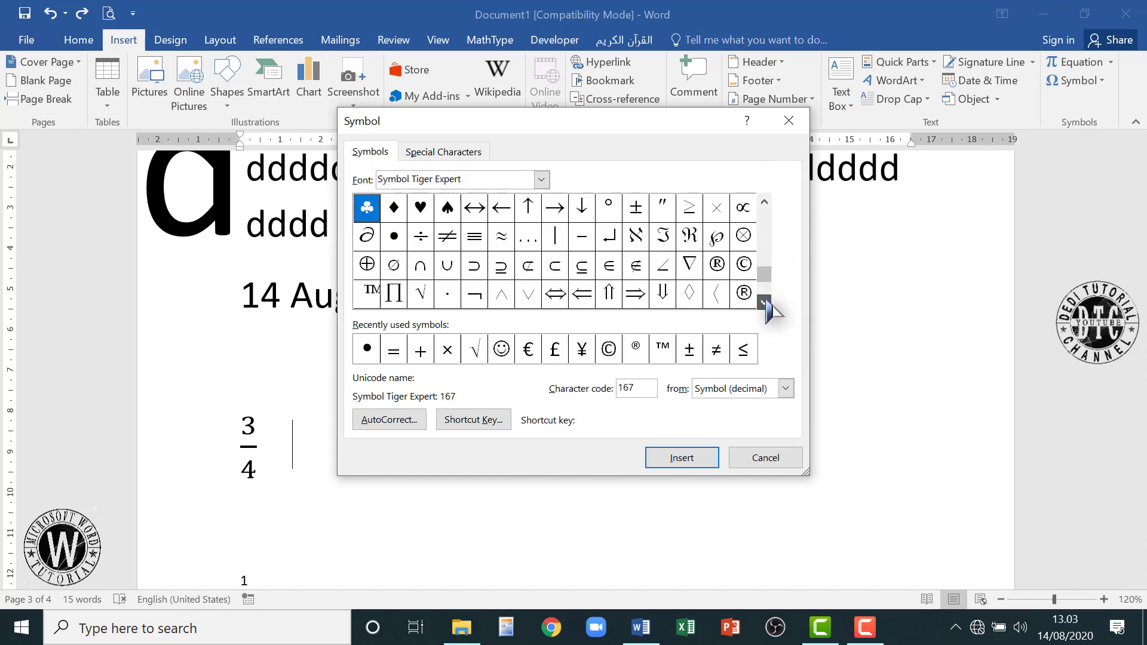
click(764, 302)
click(765, 301)
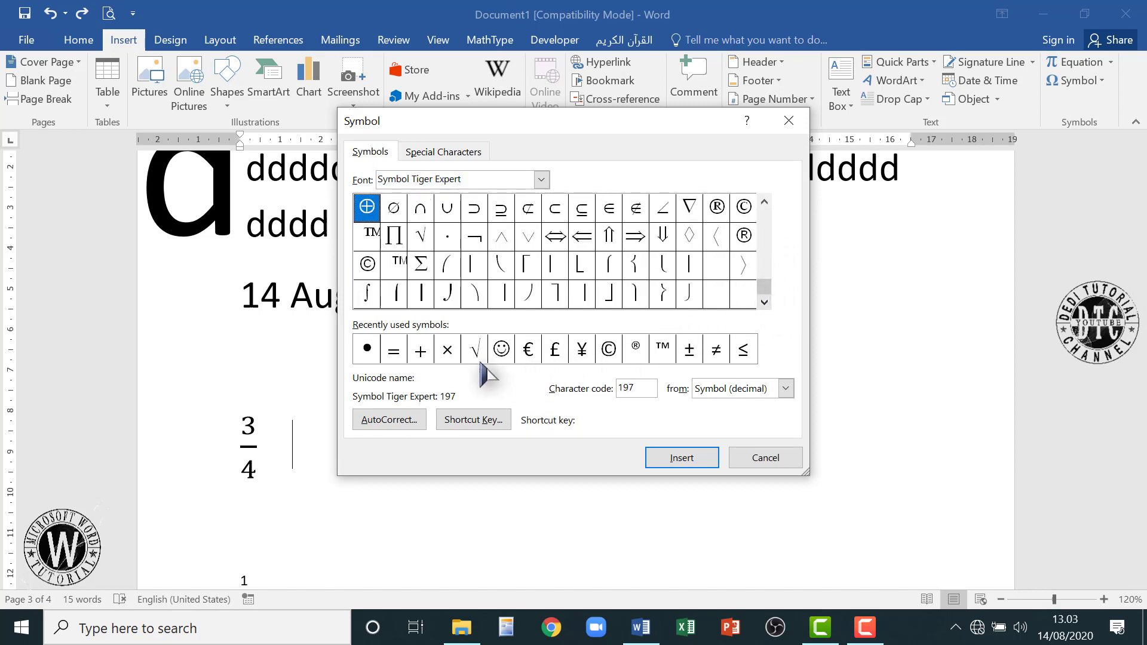
click(451, 353)
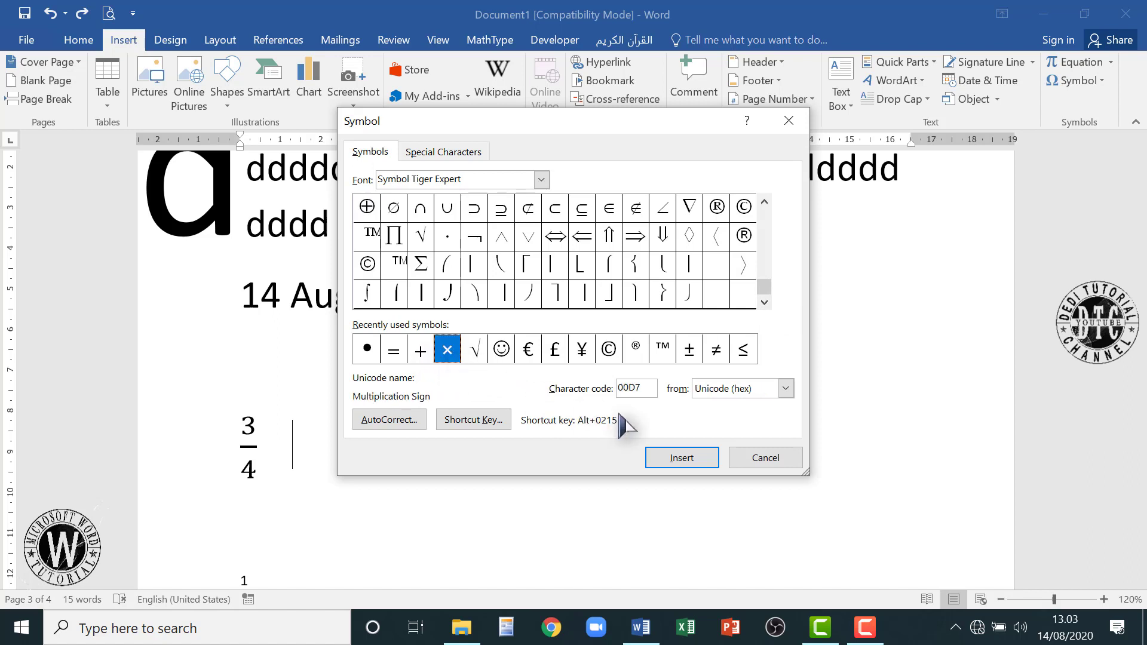
click(682, 458)
click(770, 460)
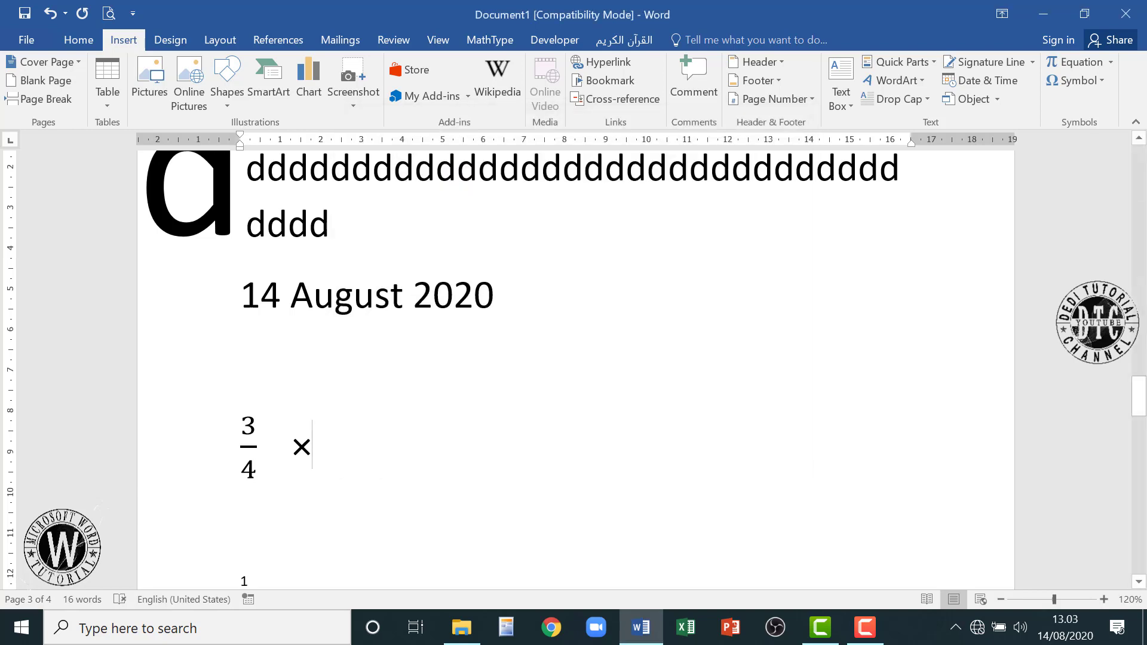
double_click(326, 448)
click(577, 457)
double_click(296, 443)
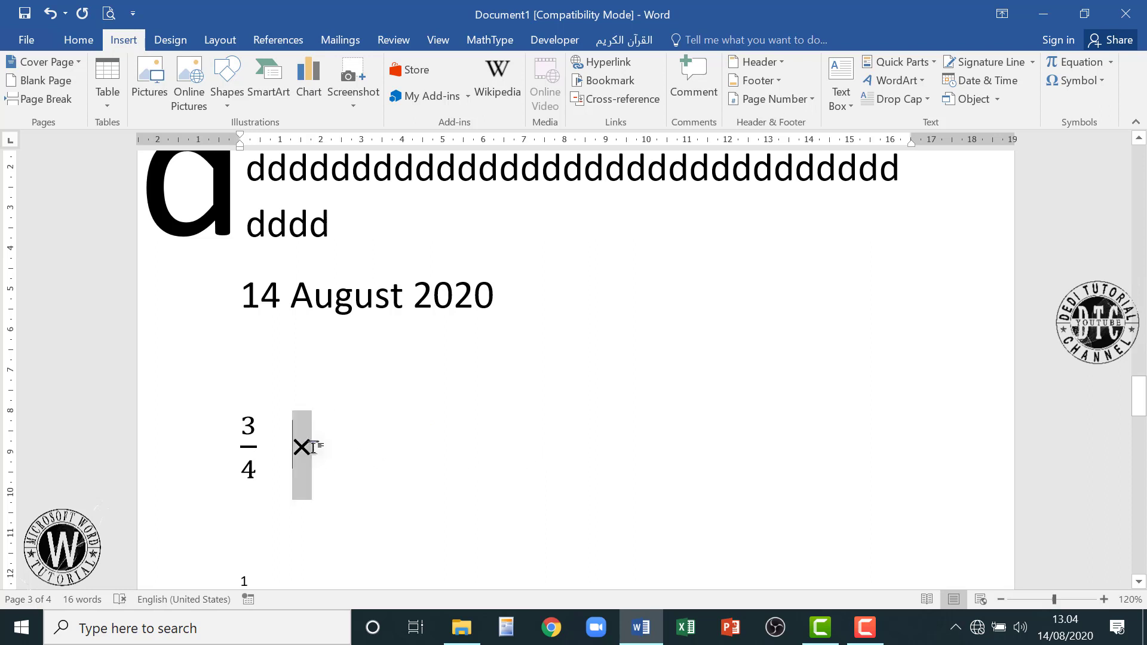
click(313, 469)
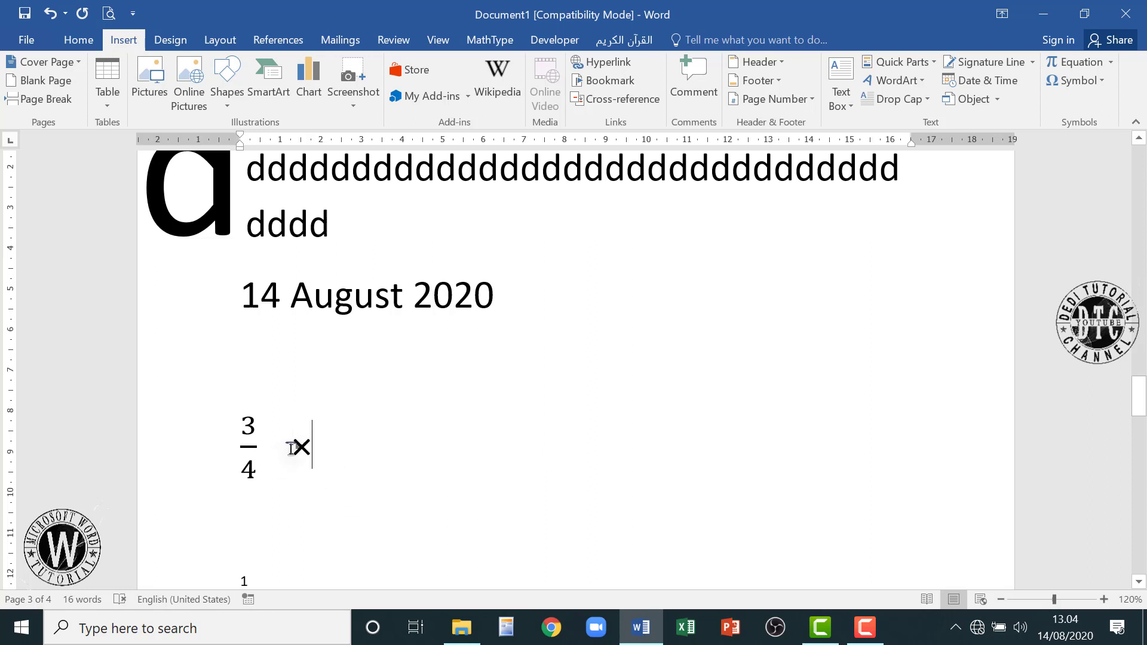
drag(291, 448, 320, 449)
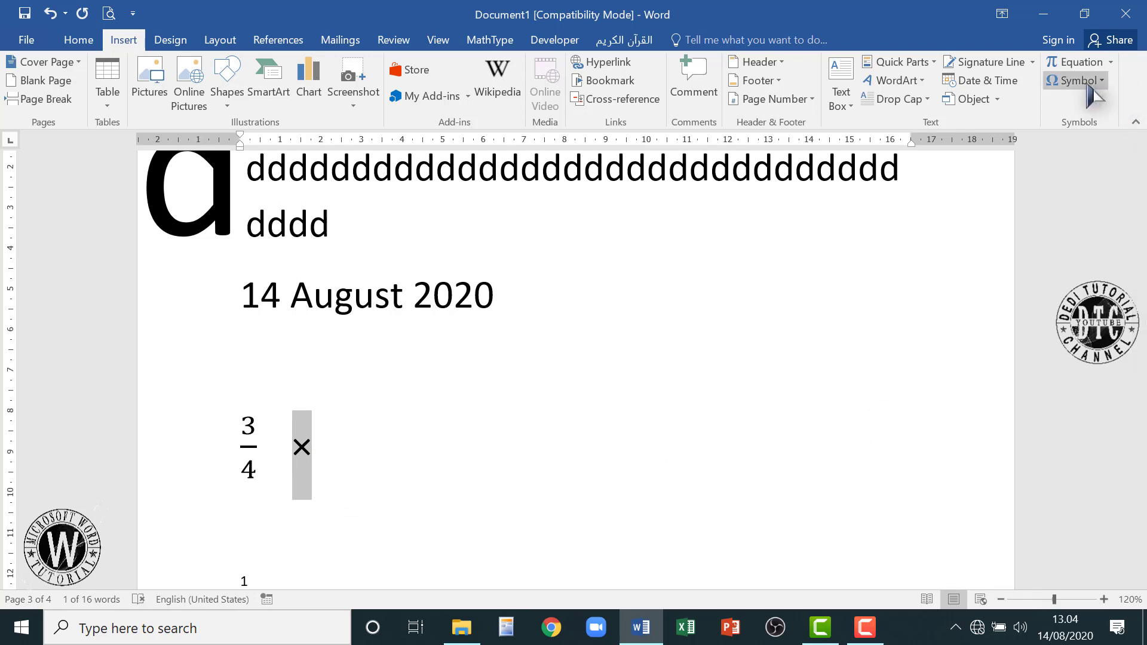
click(1104, 82)
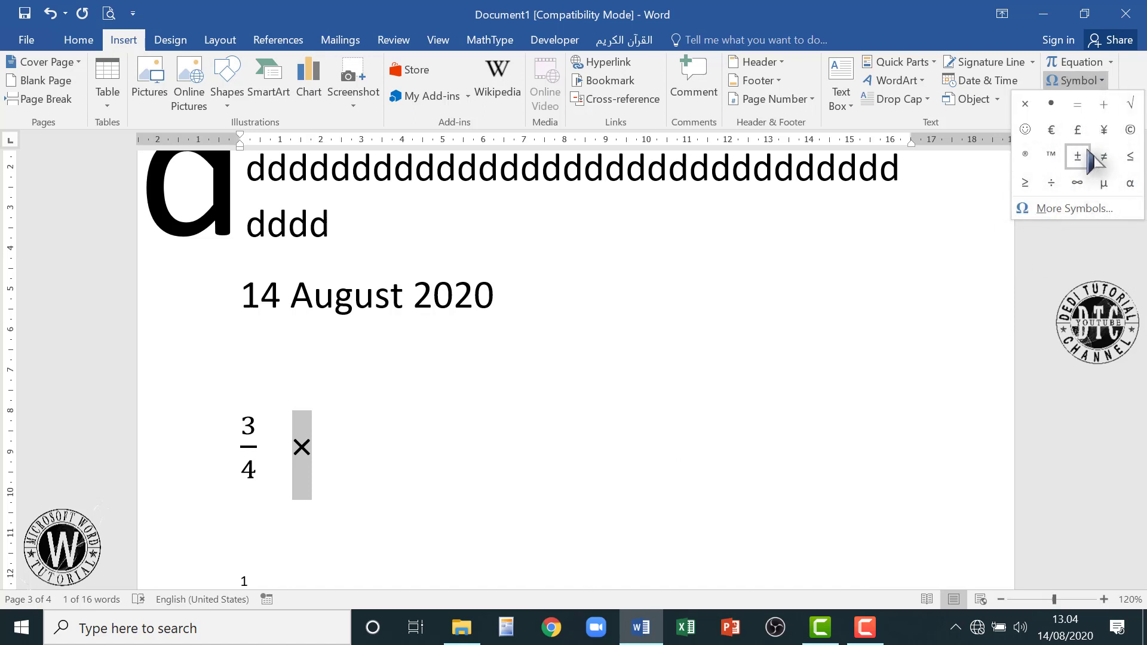
click(820, 328)
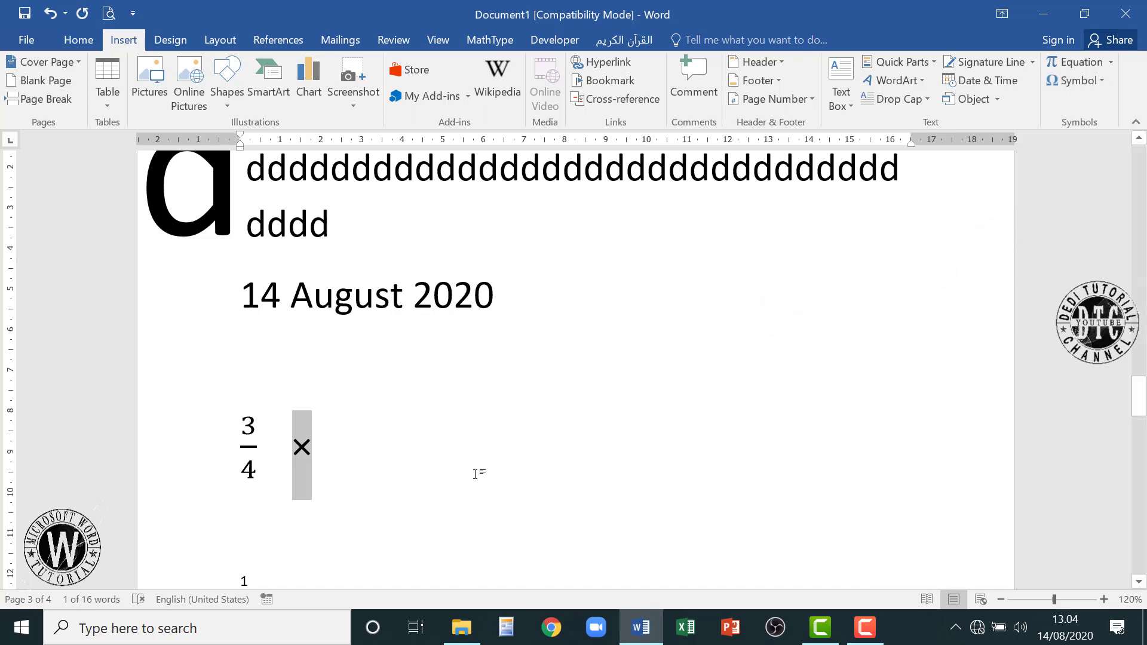
Place the insertion point one tab stop after the multiplication sign.
click(371, 456)
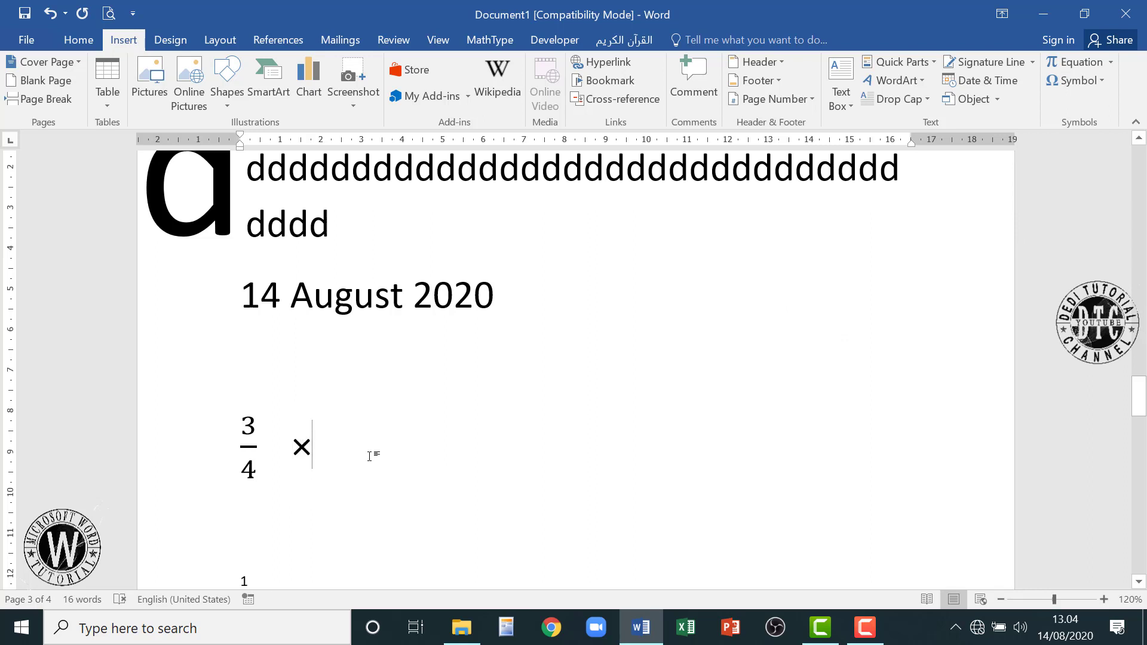
key(Tab)
click(1098, 65)
click(1098, 65)
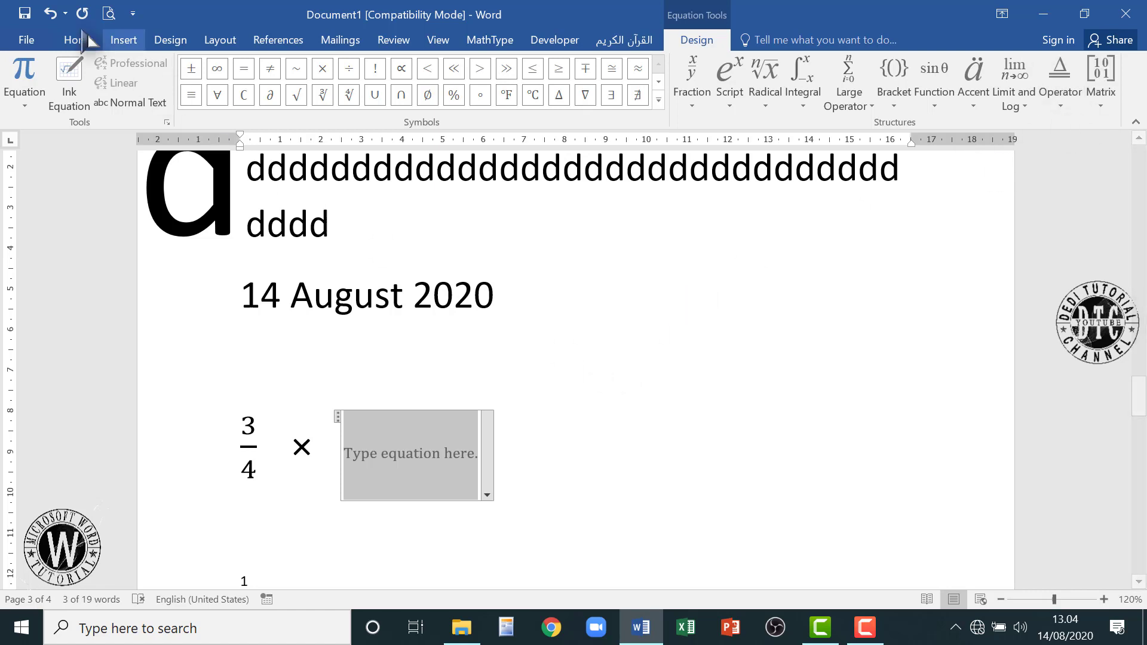
click(50, 13)
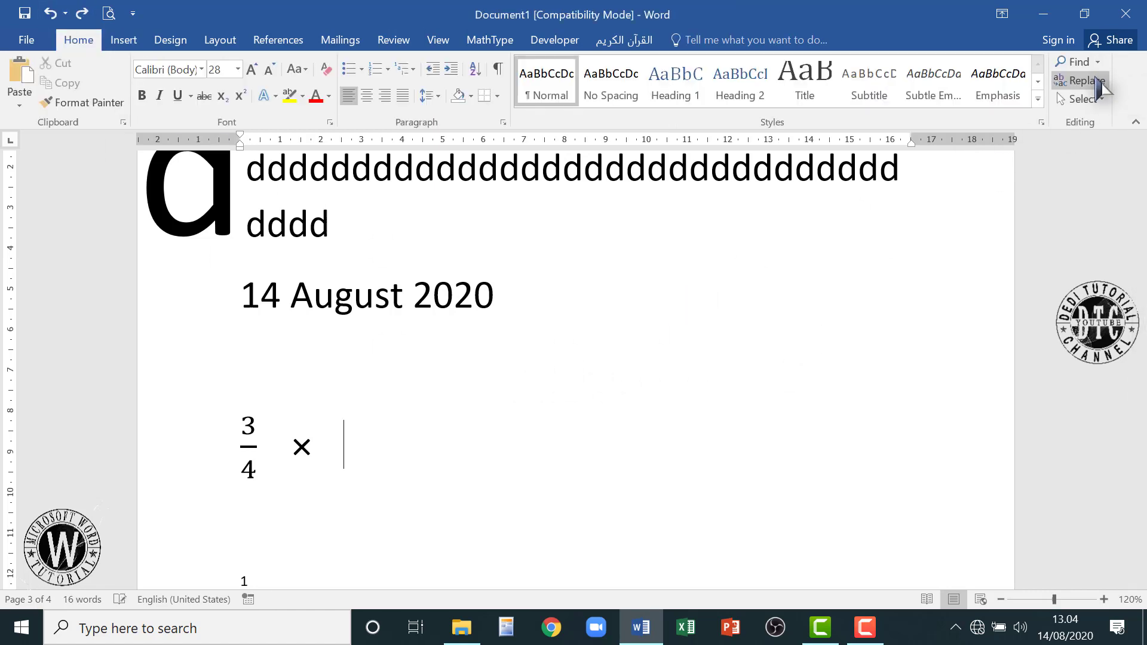
Insert a new equation after the multiplication sign and fill it with an empty square root of degree 2.
click(123, 40)
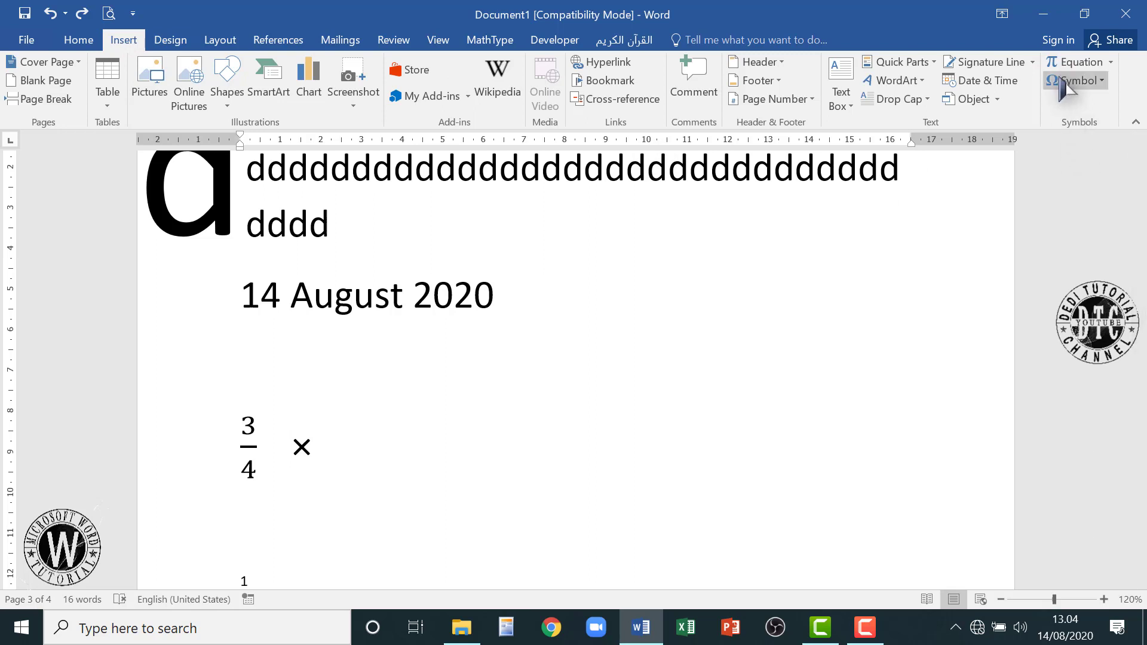
click(1111, 63)
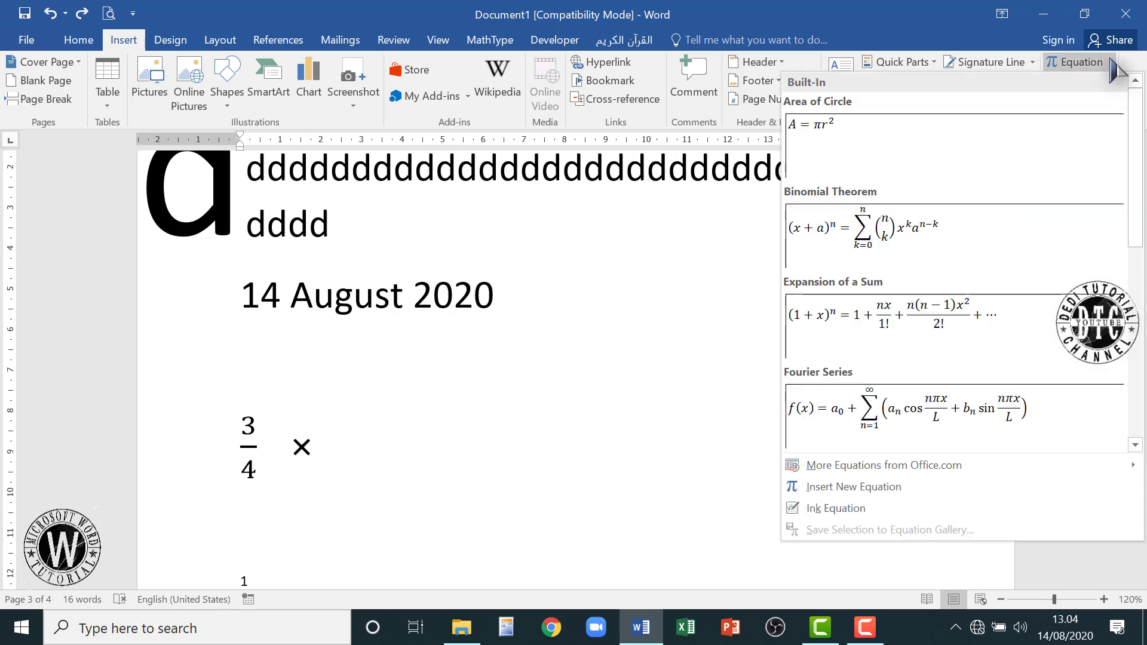
click(626, 351)
click(1087, 64)
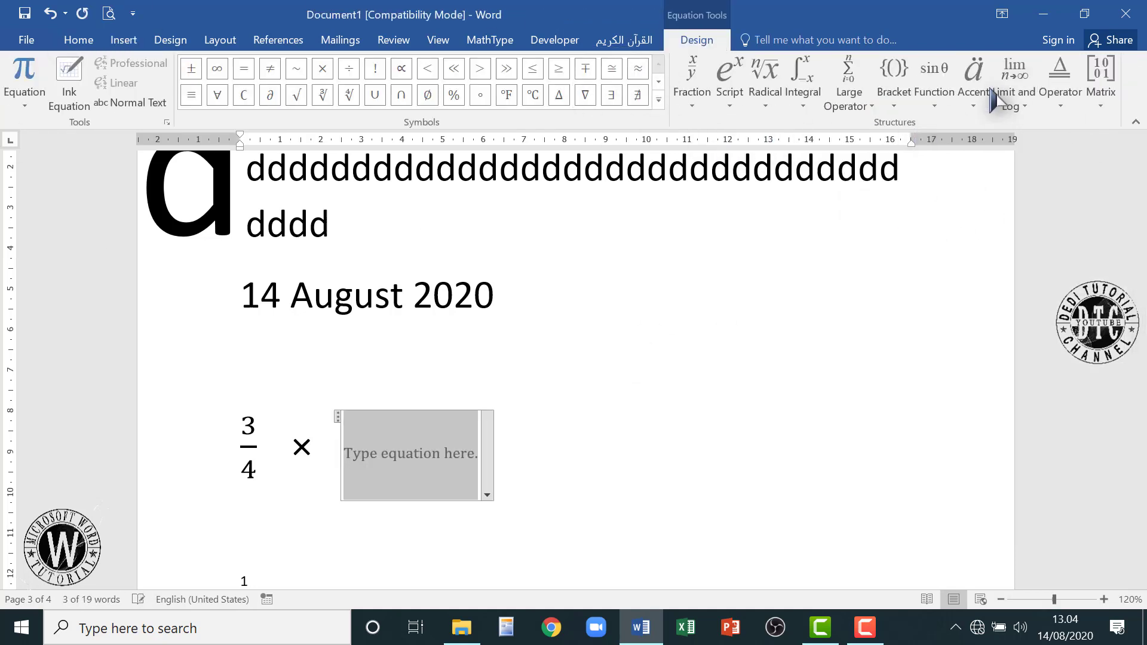
click(765, 98)
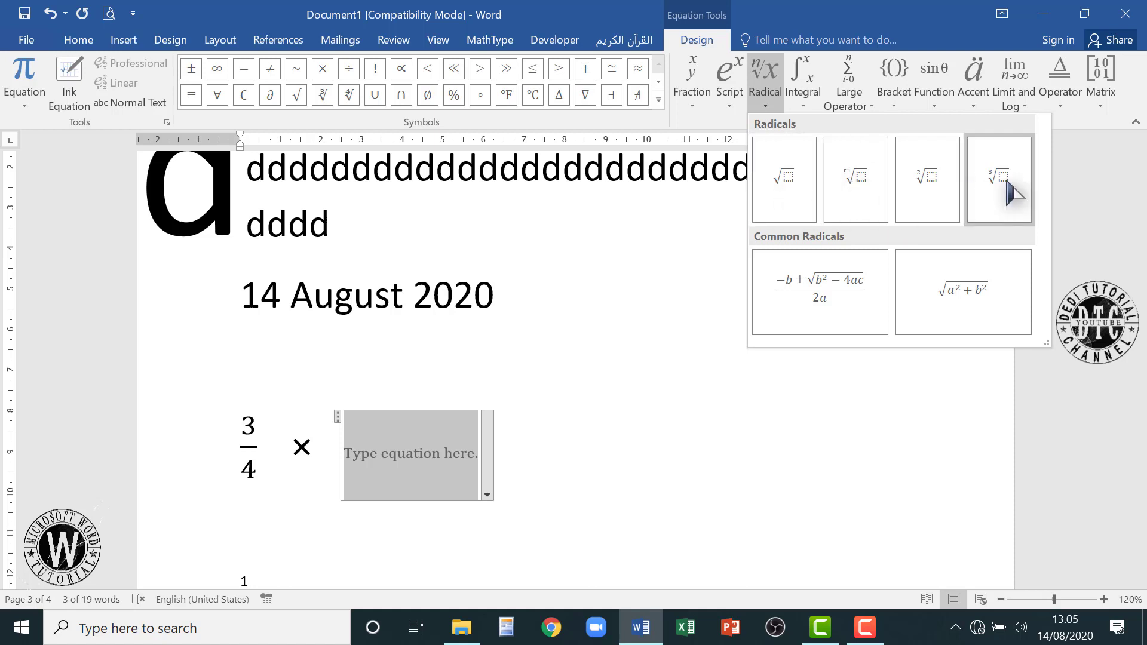
click(926, 195)
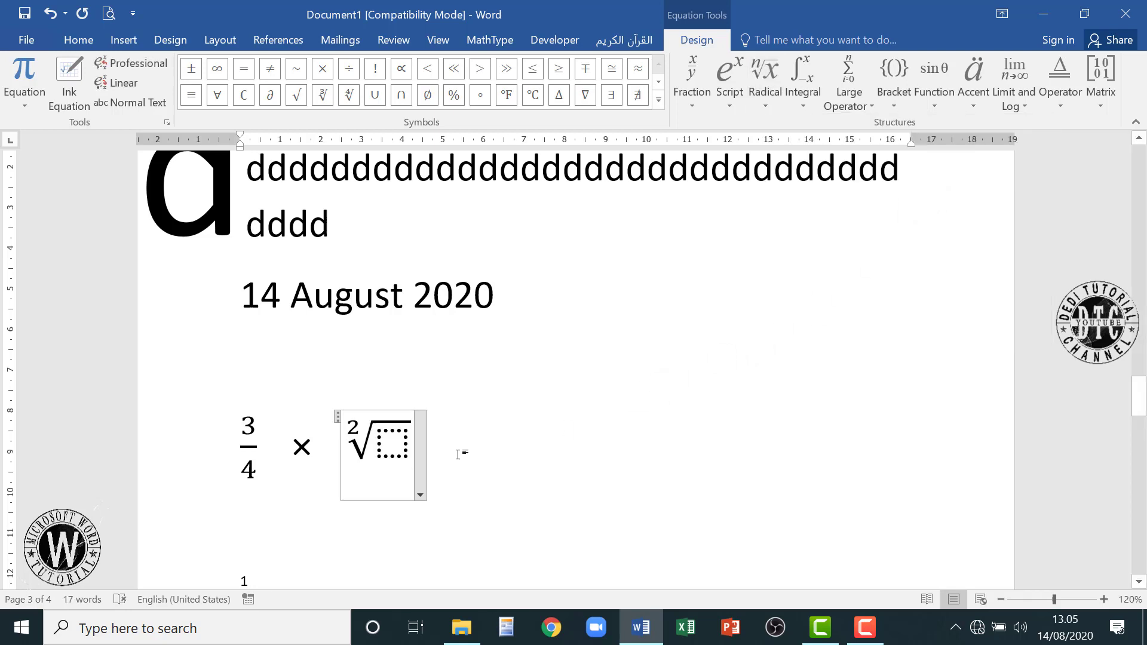
Enter 144 under the square root and leave the equation, placing the insertion point one tab stop after it.
click(395, 443)
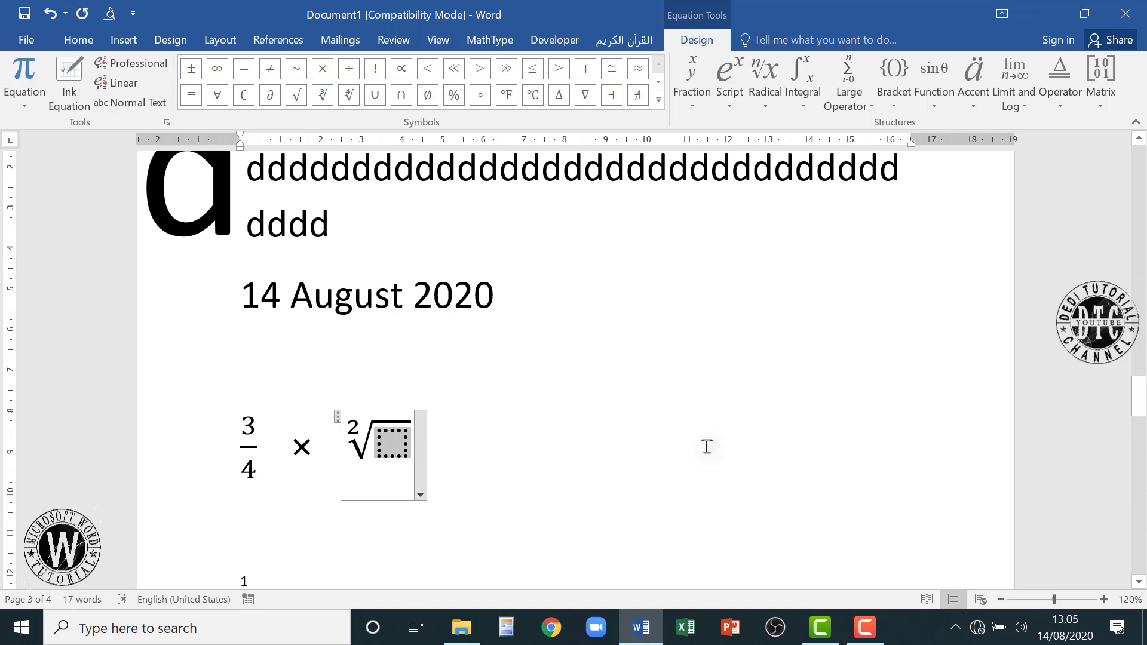
text(144)
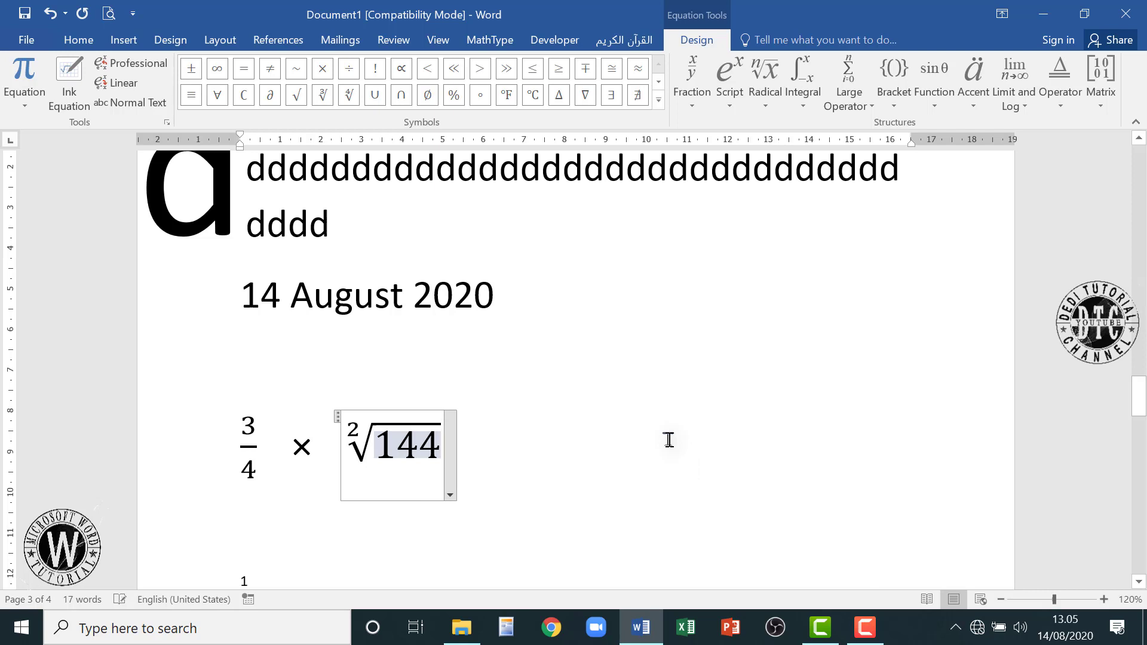
click(669, 440)
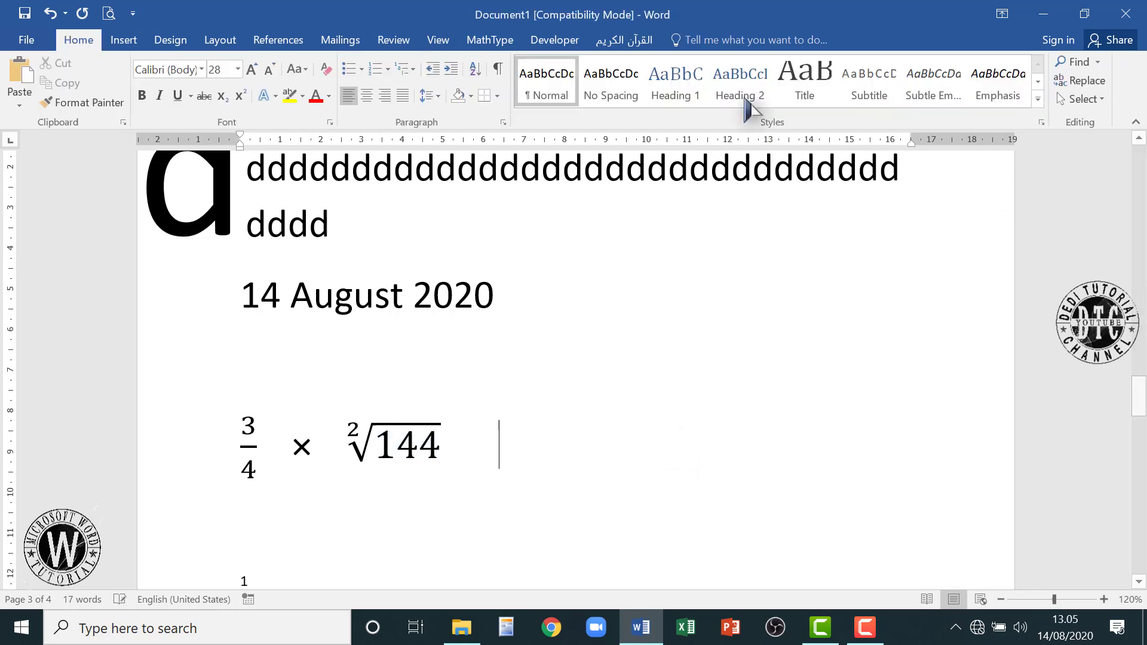
Insert the plain √ symbol from the recently used symbols after the square root of 144.
click(124, 39)
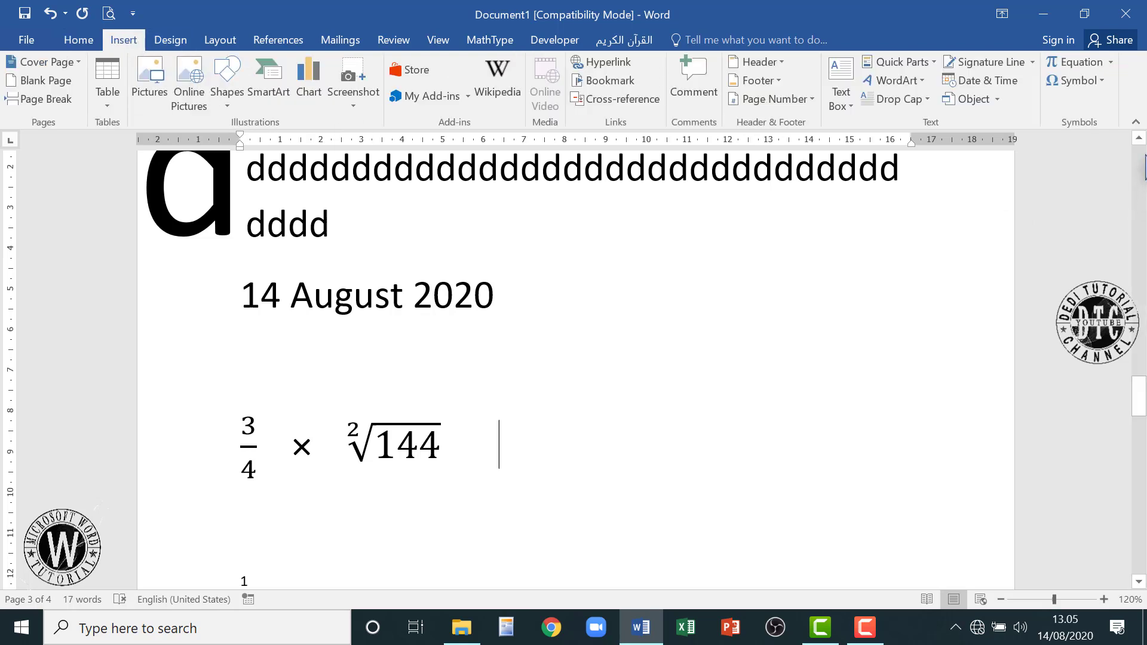
click(1101, 81)
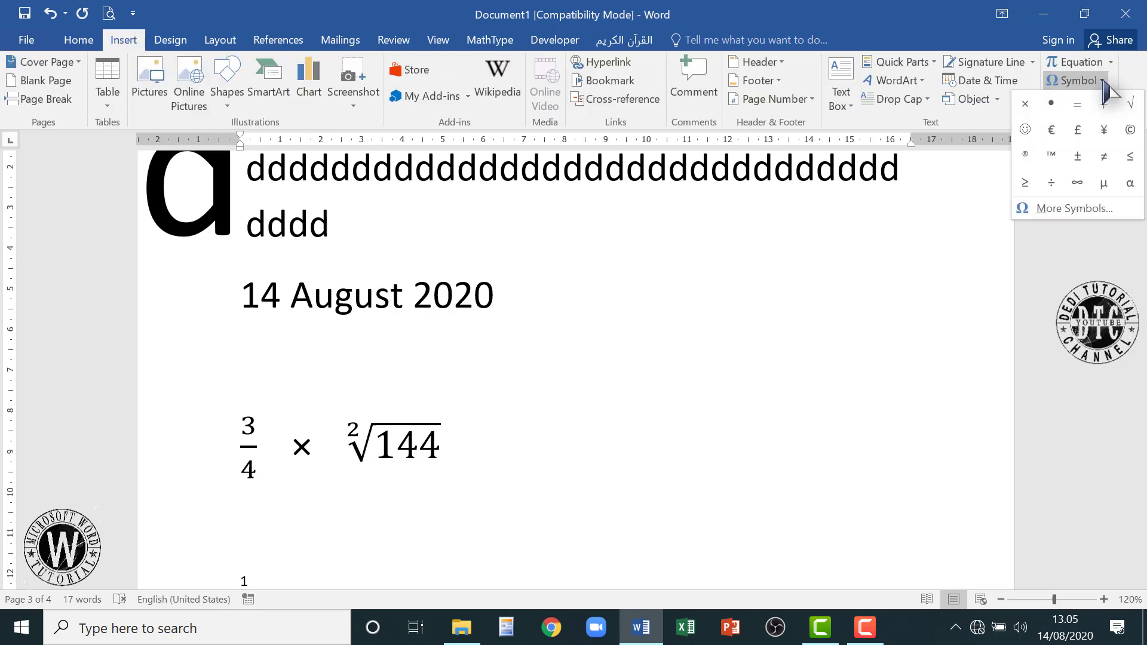
click(1130, 106)
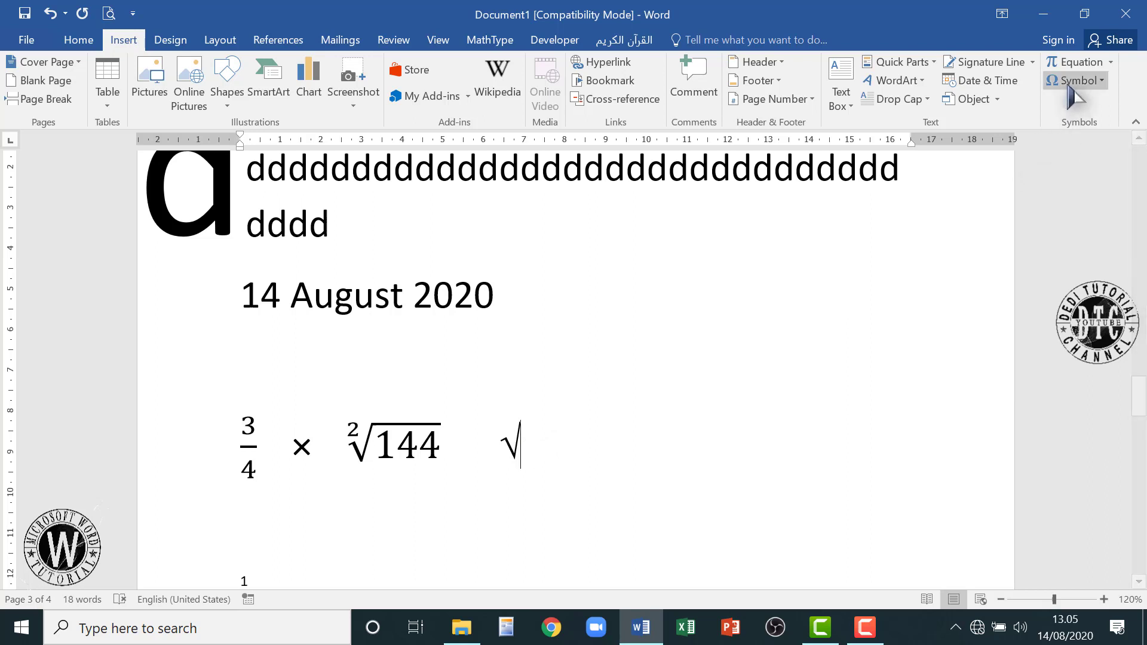
Insert a blank equation after the √ symbol, view the available radical structures, and undo the insertion.
click(1057, 65)
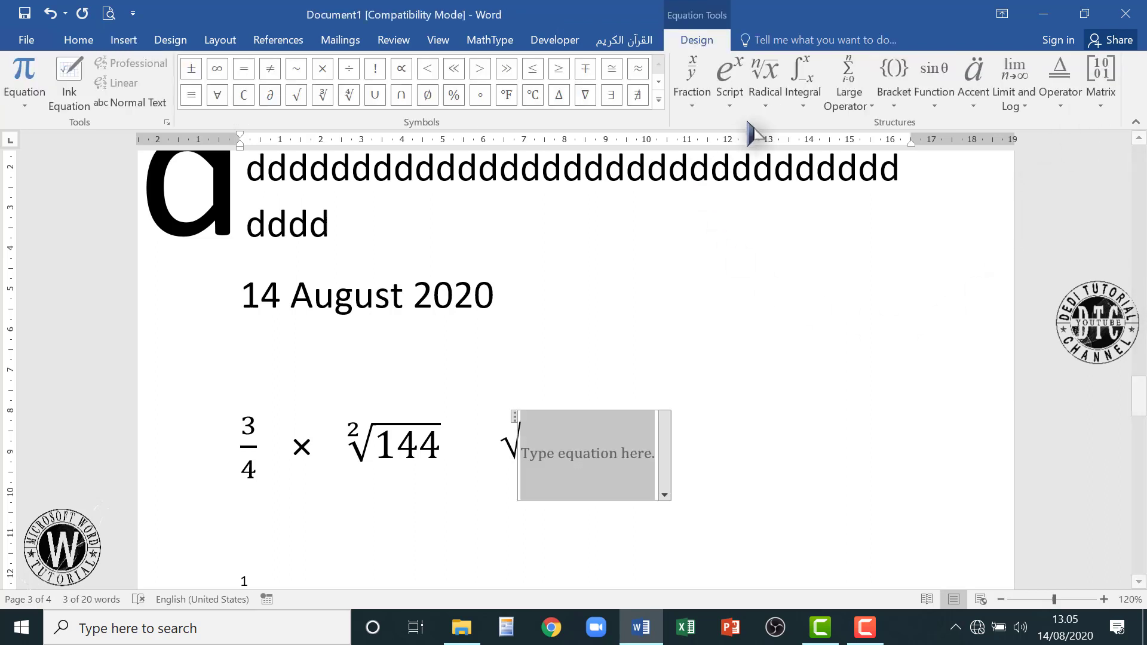
click(765, 98)
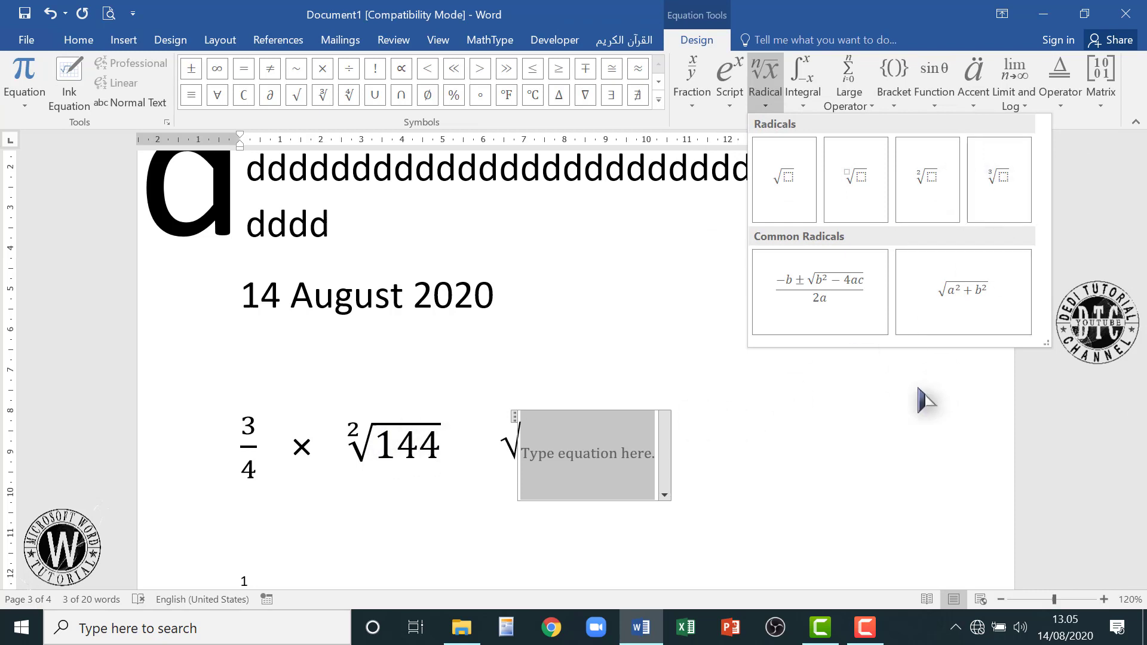
click(908, 412)
click(744, 453)
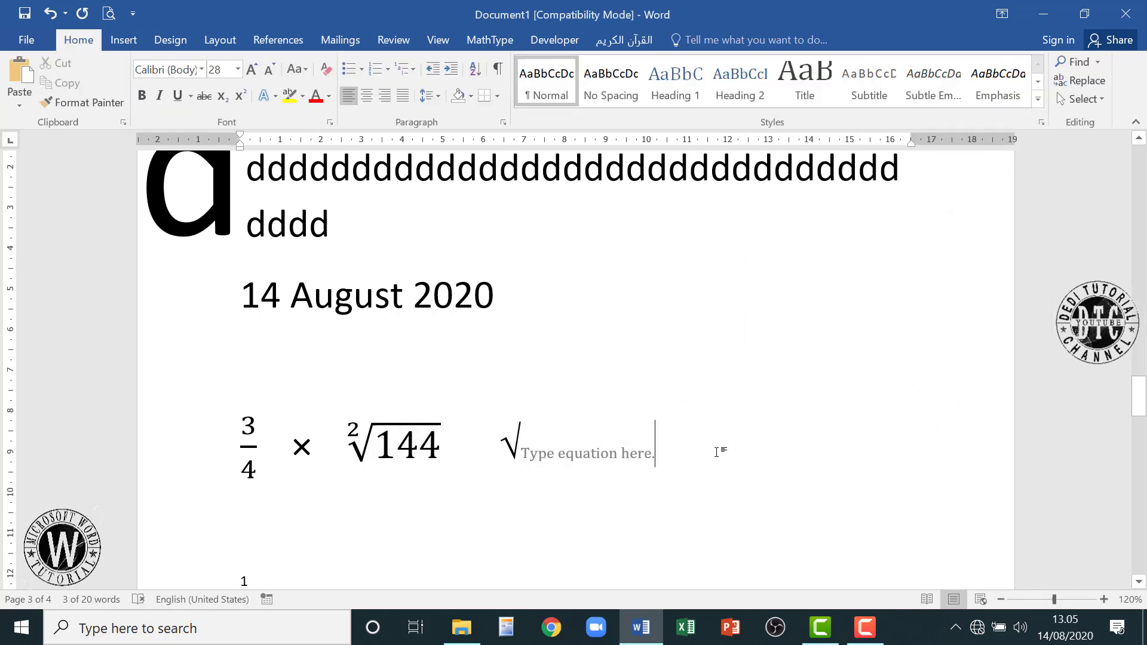
click(51, 13)
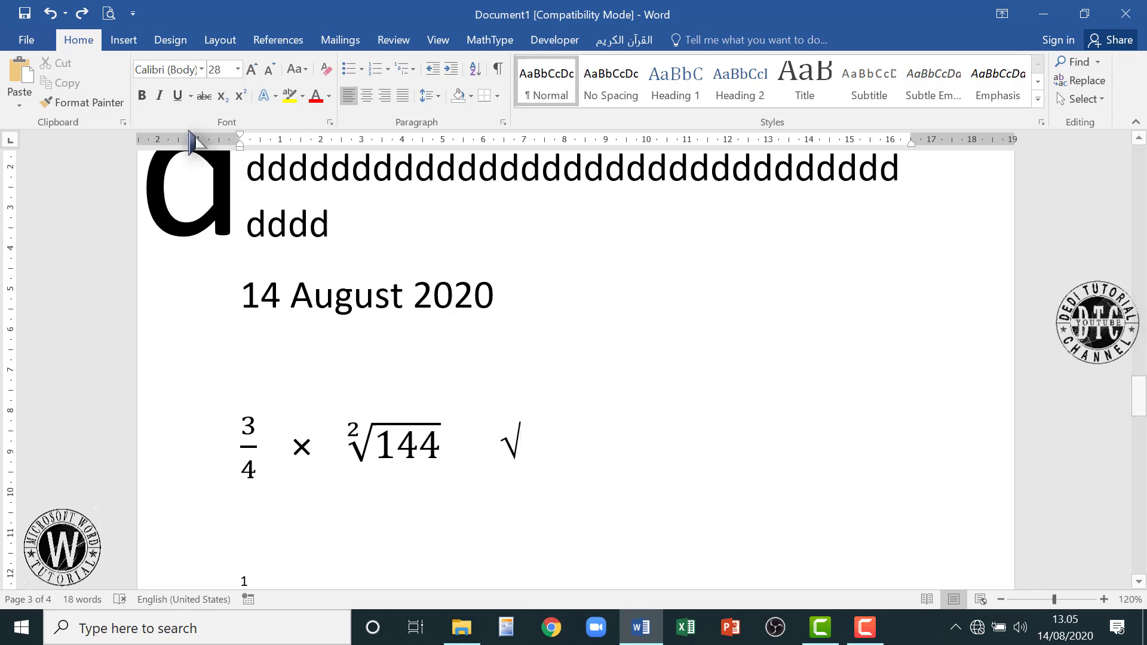
click(124, 40)
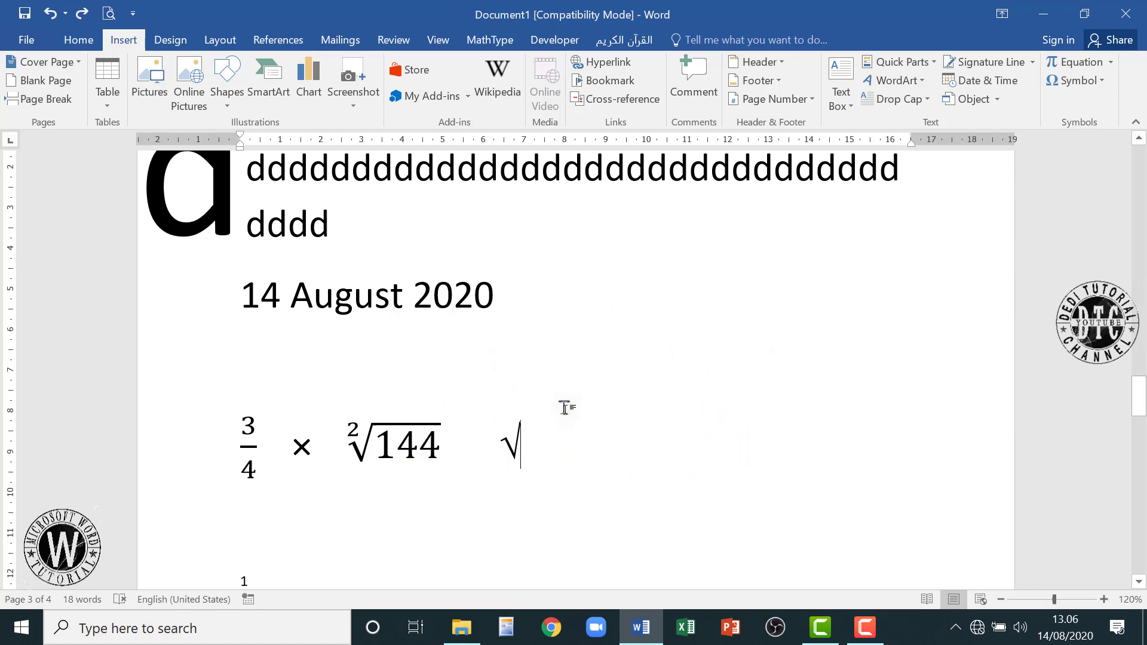
Start saving the document as a Word Document on New Volume (D:), cancel the save and return to the document.
scroll(698, 421, down, 3)
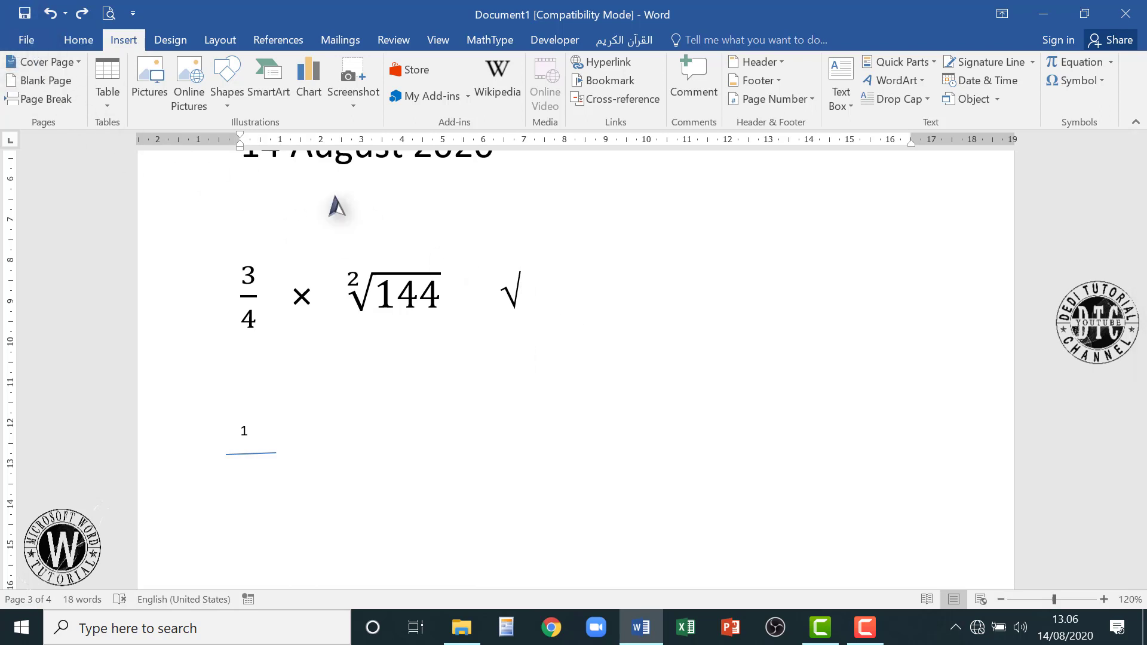
key(ctrl+s)
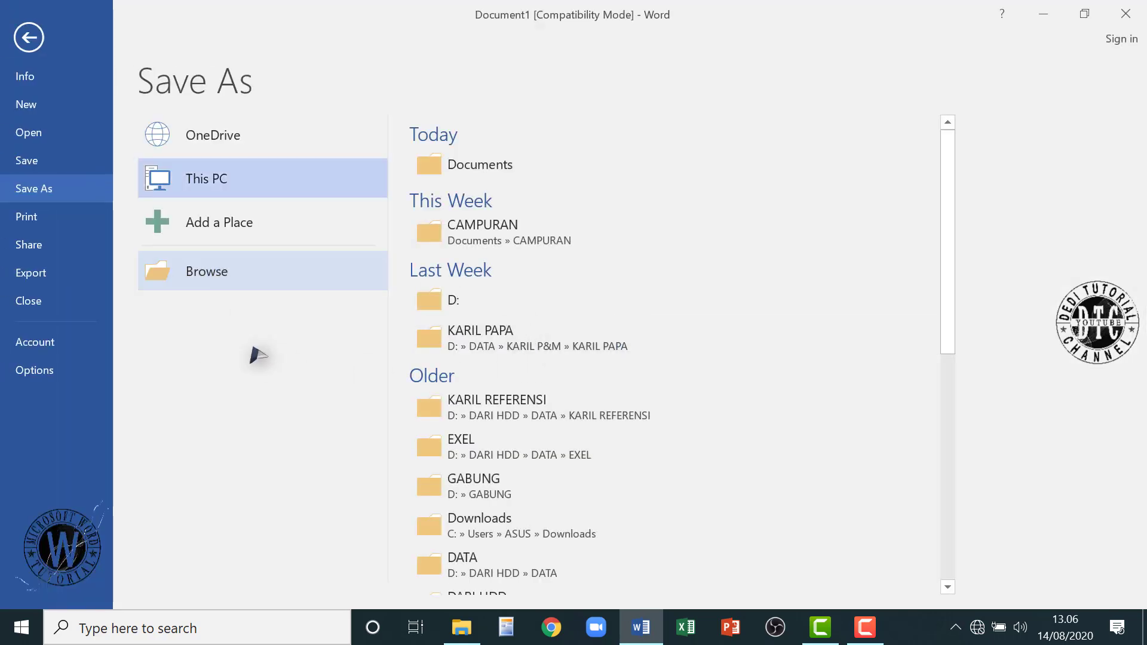
click(279, 285)
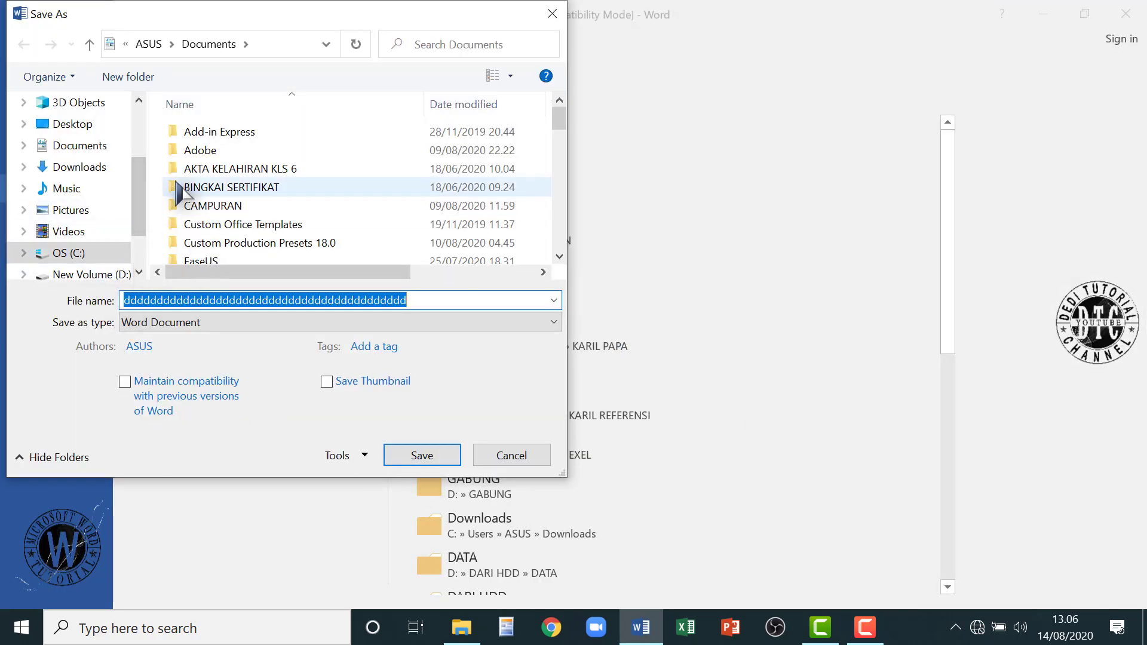
scroll(141, 212, down, 1)
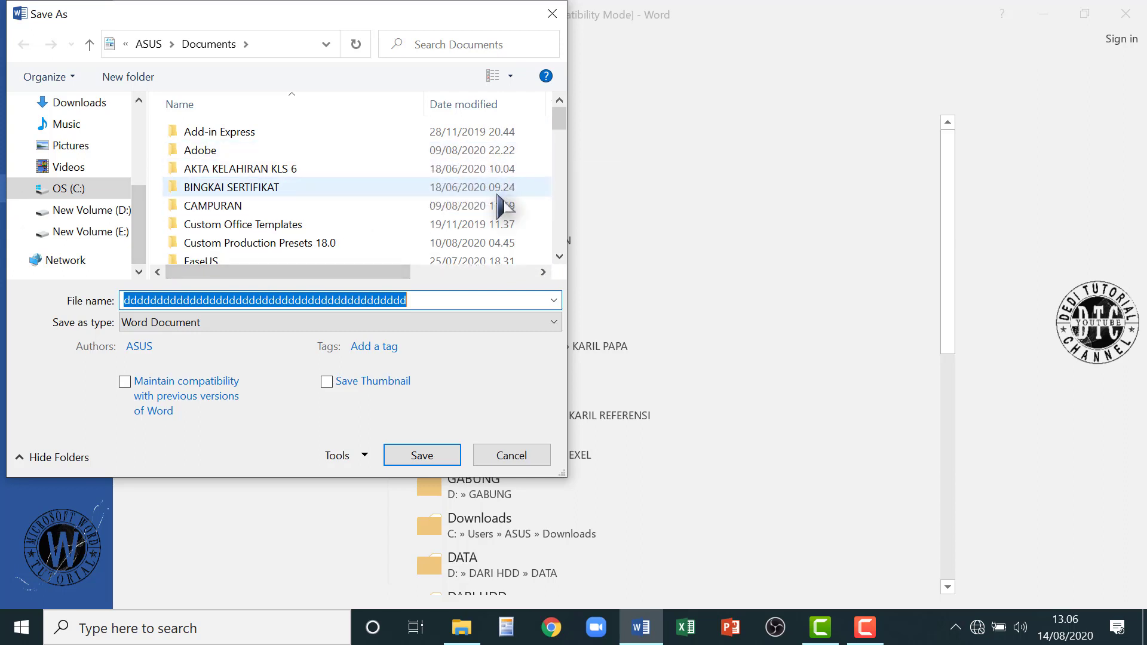
click(112, 217)
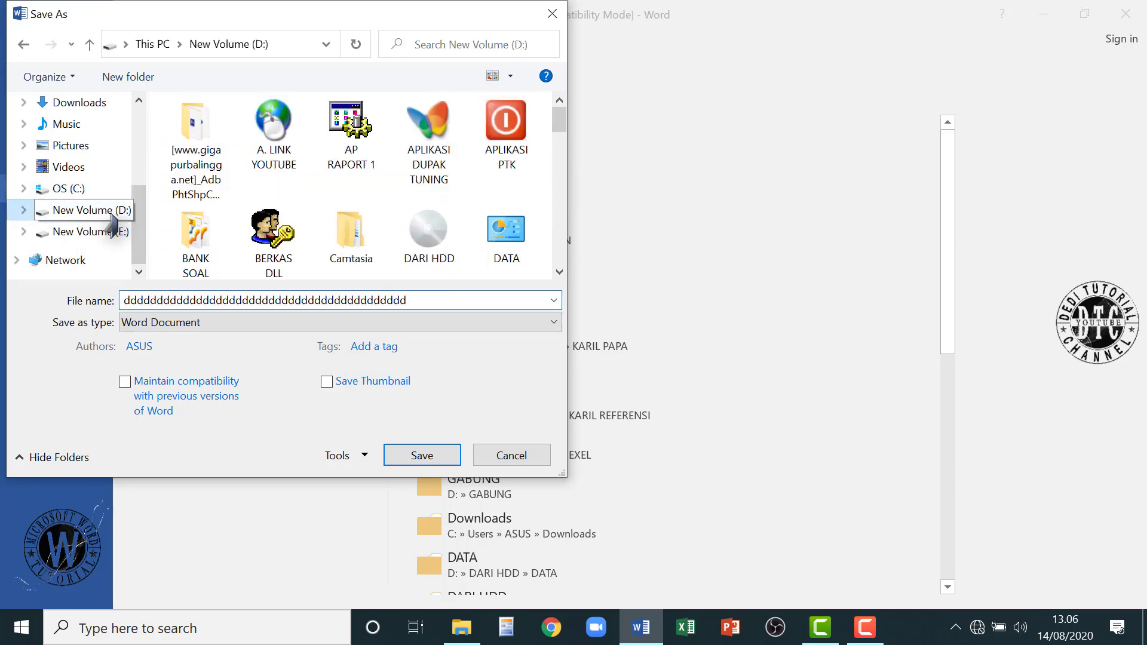
double_click(127, 300)
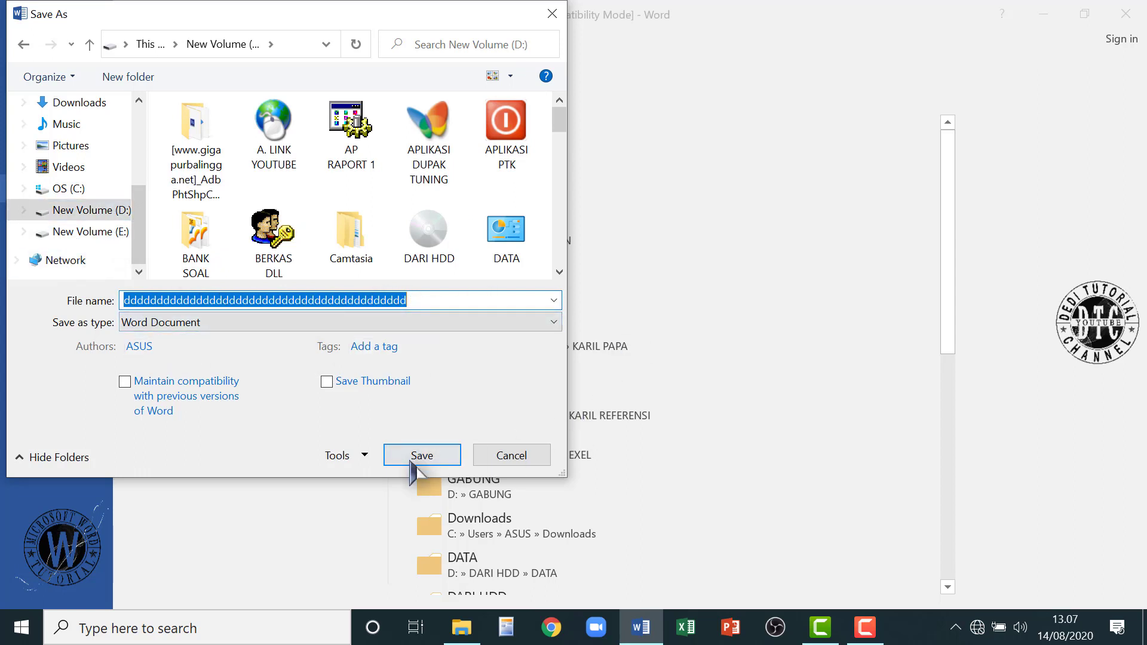
click(511, 455)
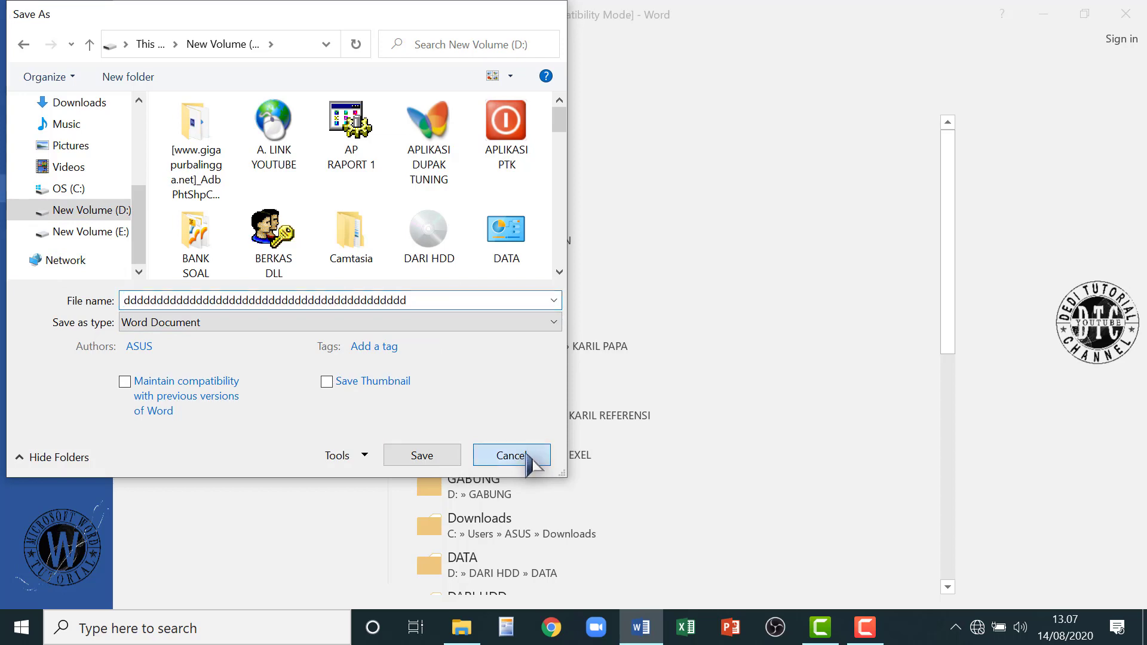
click(29, 38)
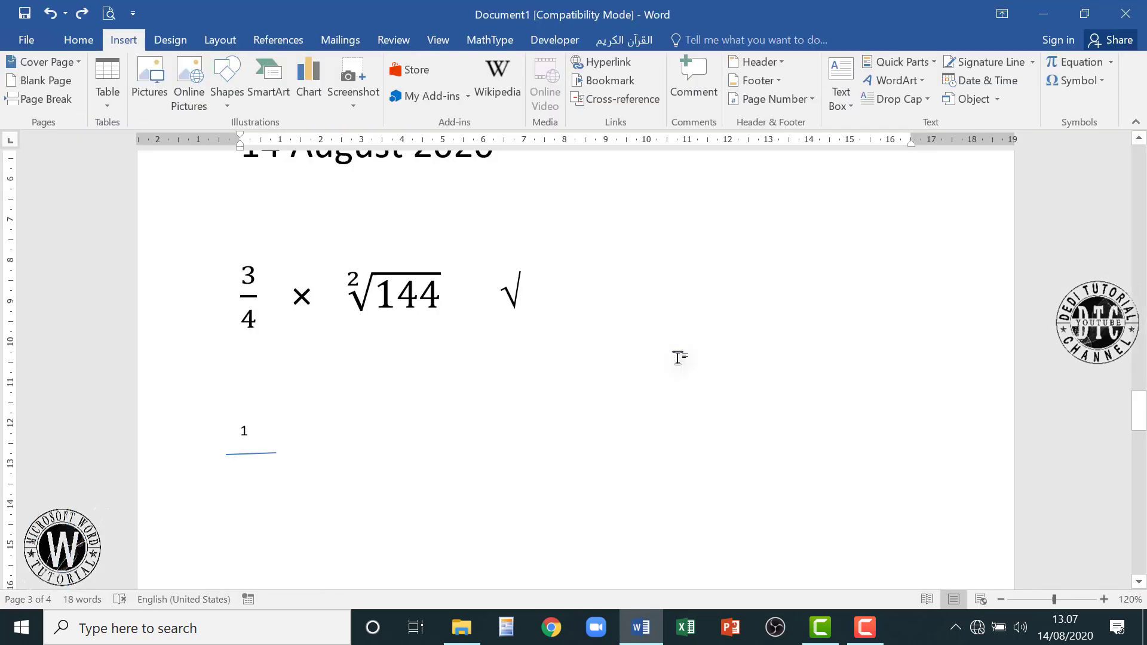